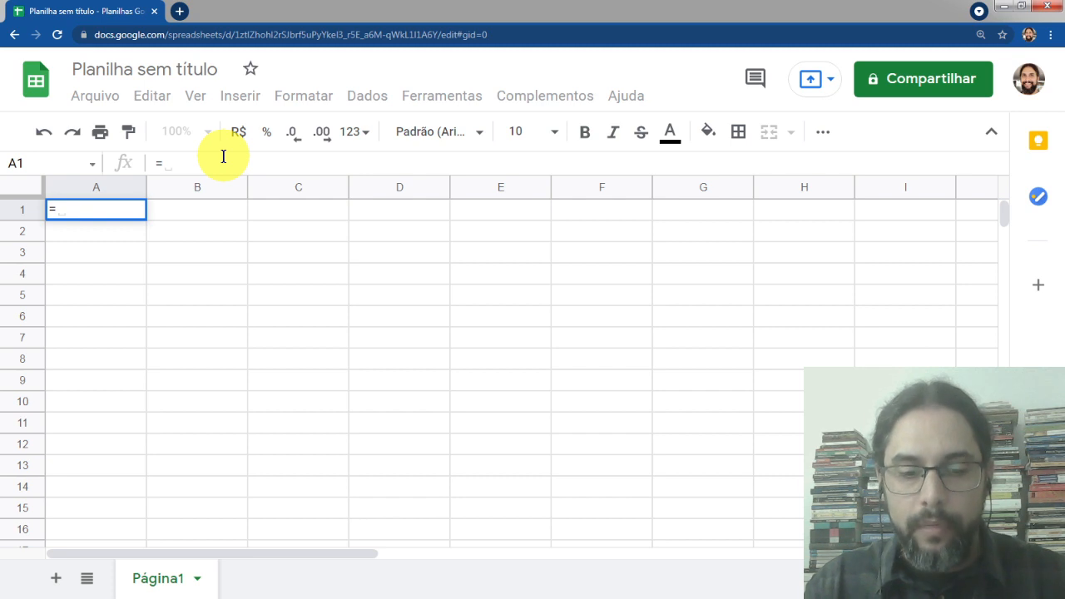
Enter a GOOGLEFINANCE formula in A1 using the example arguments copied from the function's help
{"action": "type", "text": "googlefi"}
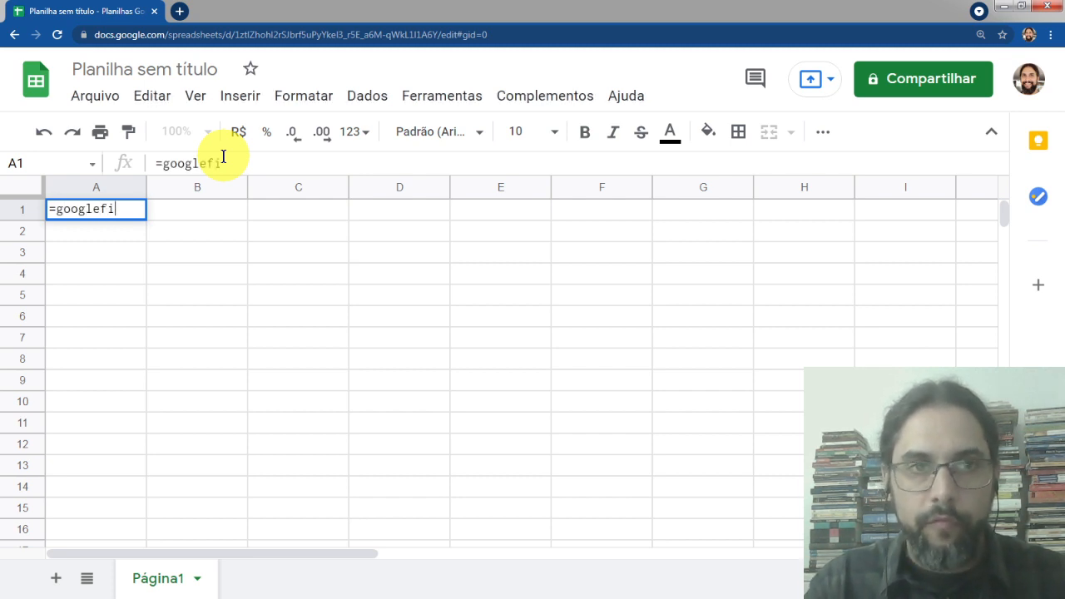
{"action": "type", "text": "nance"}
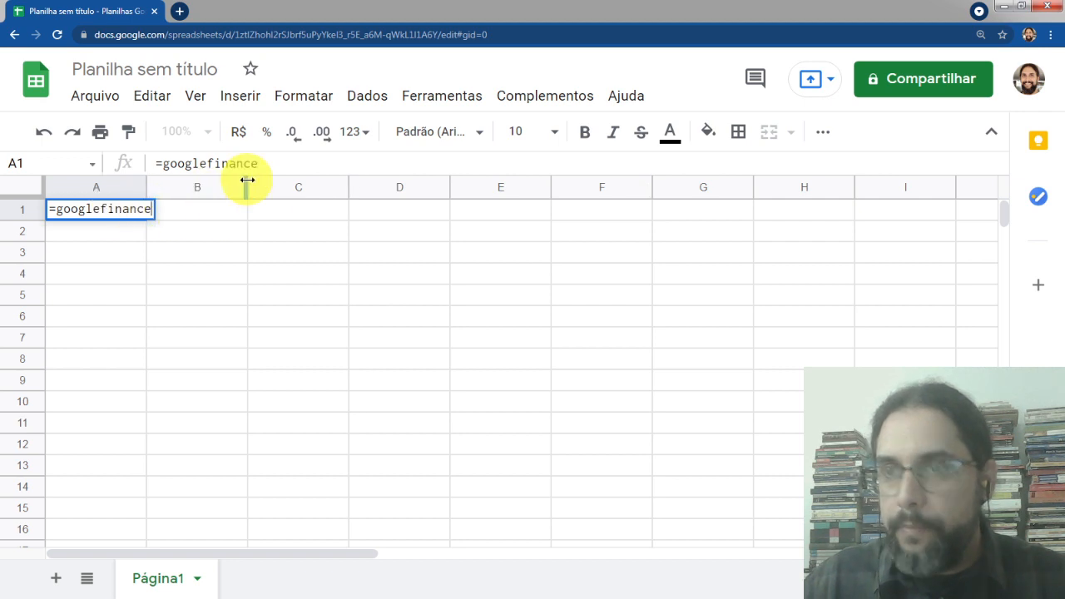
{"action": "type", "text": "("}
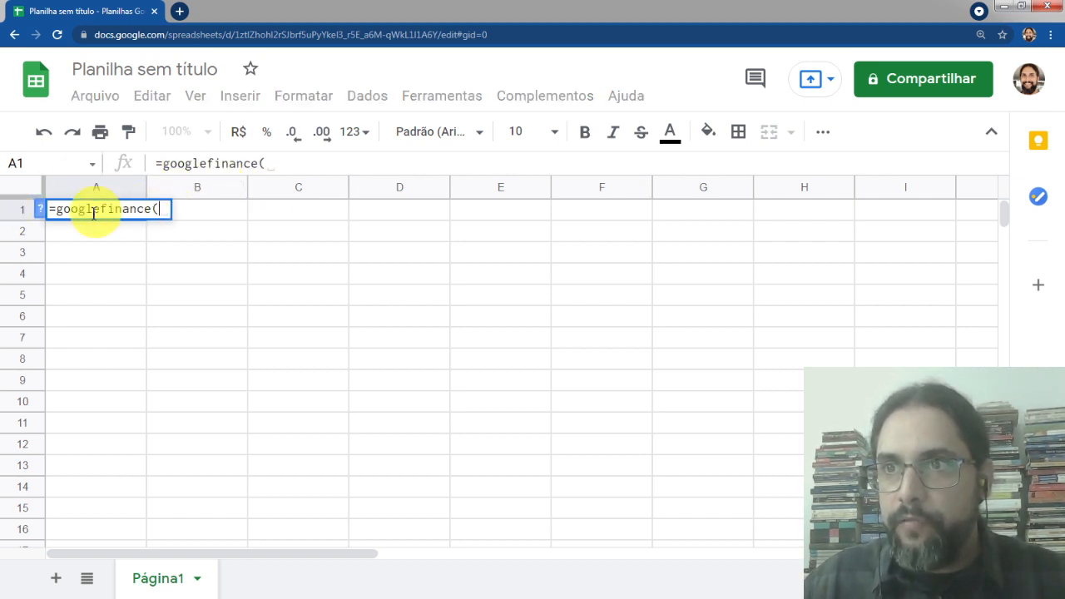
{"action": "left_click", "coordinate": [43, 213]}
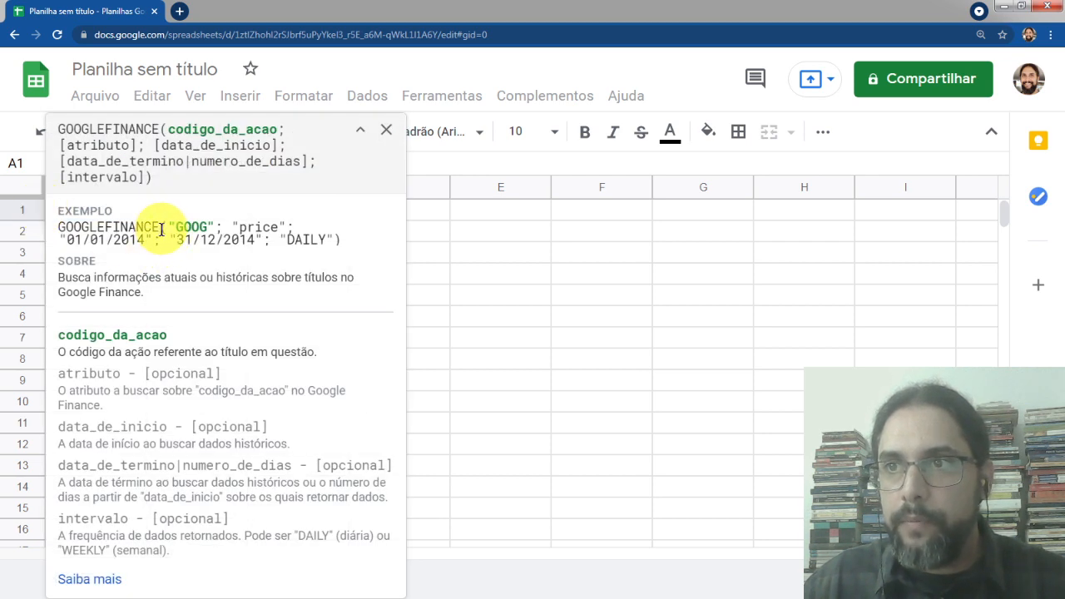
{"action": "left_click_drag", "start_coordinate": [162, 230], "coordinate": [341, 237]}
{"action": "key", "text": "ctrl+c"}
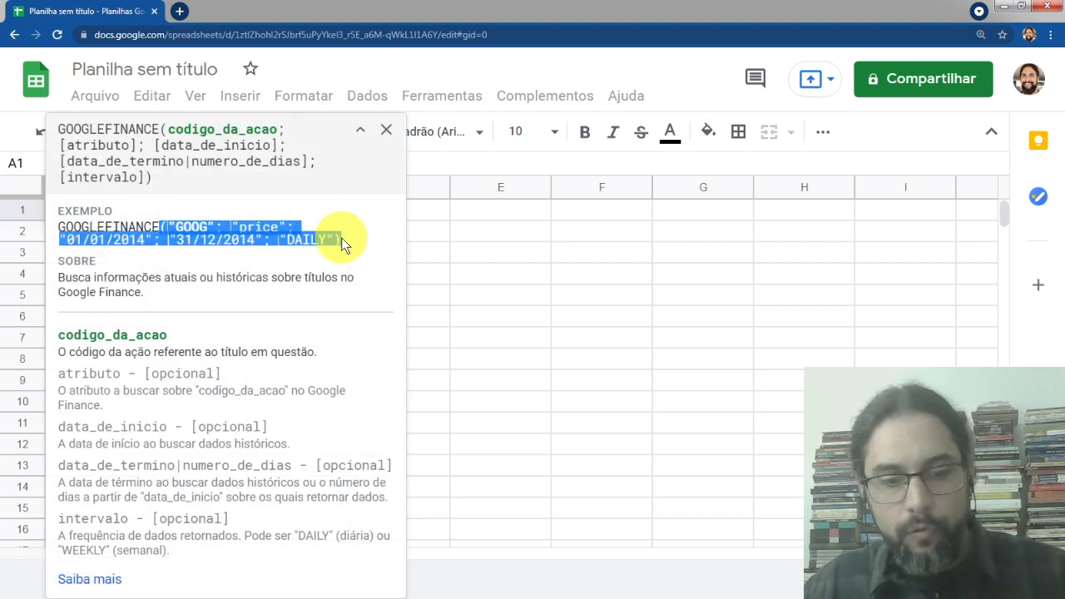
{"action": "left_click", "coordinate": [387, 129]}
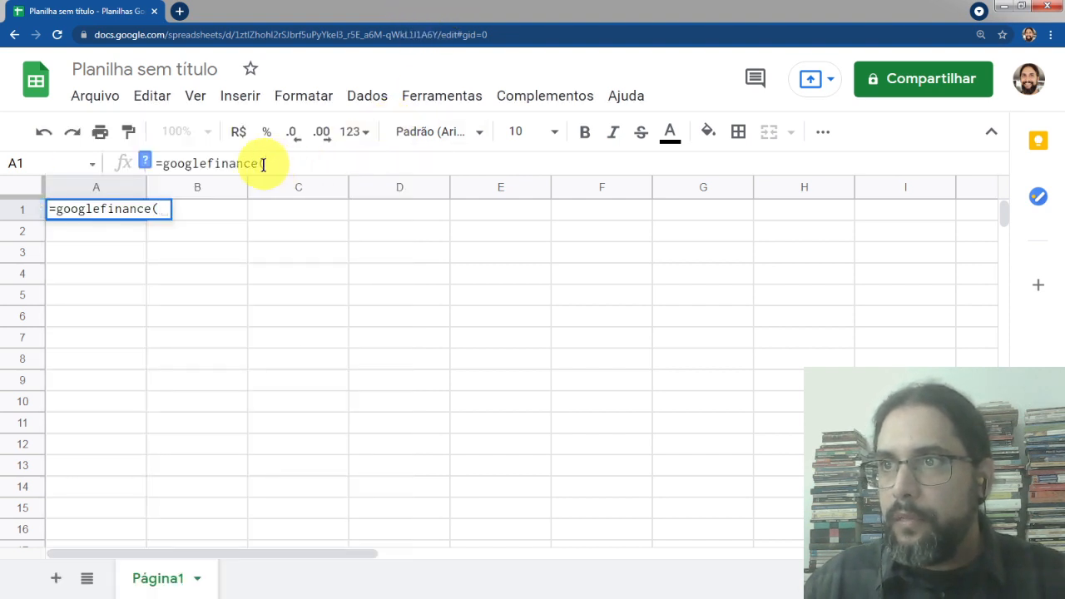
{"action": "left_click", "coordinate": [263, 164]}
{"action": "key", "text": "BackSpace"}
{"action": "key", "text": "ctrl+v"}
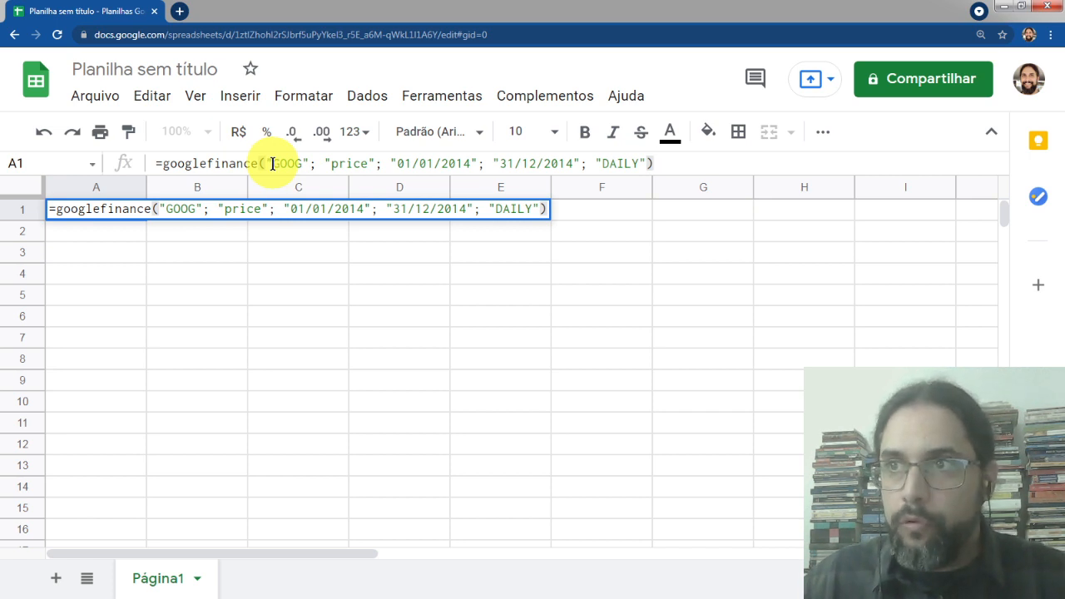
Change the formula's ticker to petr4 and its start date to 10/07/2020
{"action": "left_click_drag", "start_coordinate": [273, 163], "coordinate": [302, 163]}
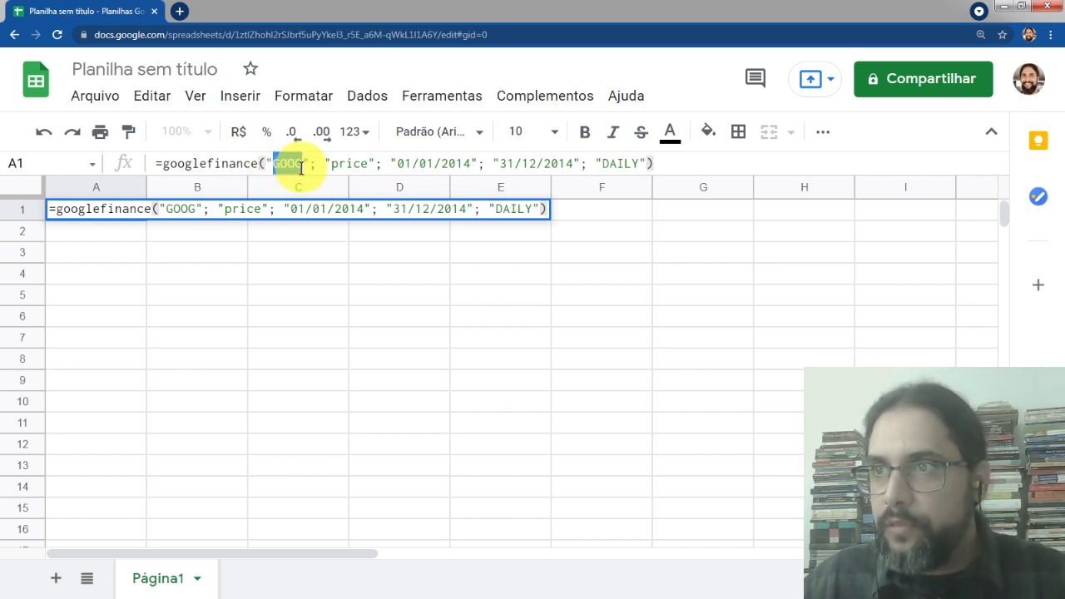
{"action": "type", "text": "petr4"}
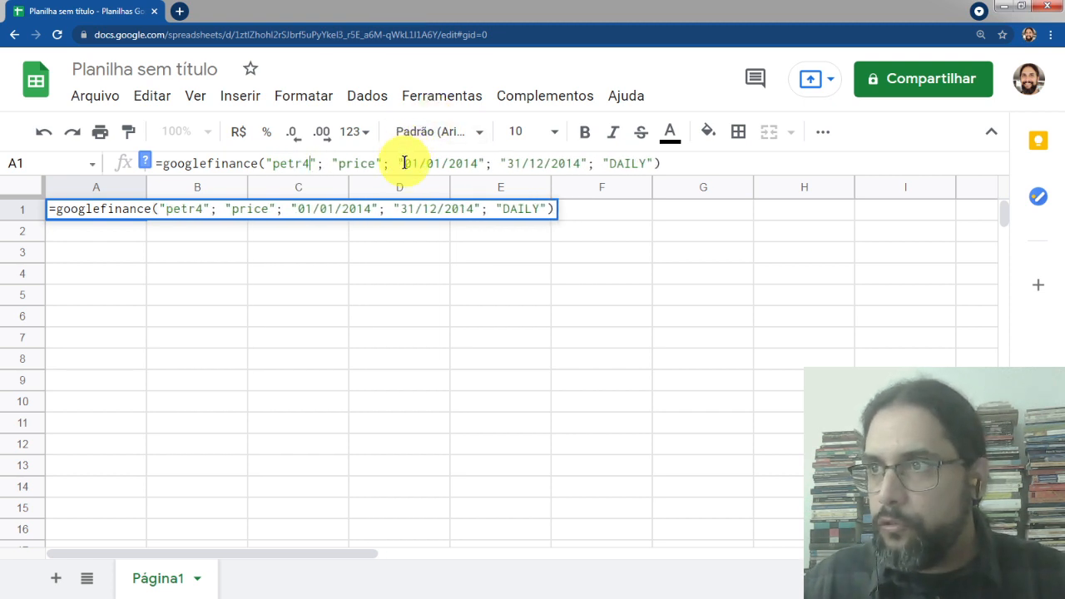
{"action": "left_click_drag", "start_coordinate": [405, 163], "coordinate": [412, 163]}
{"action": "key", "text": "Delete"}
{"action": "key", "text": "Delete"}
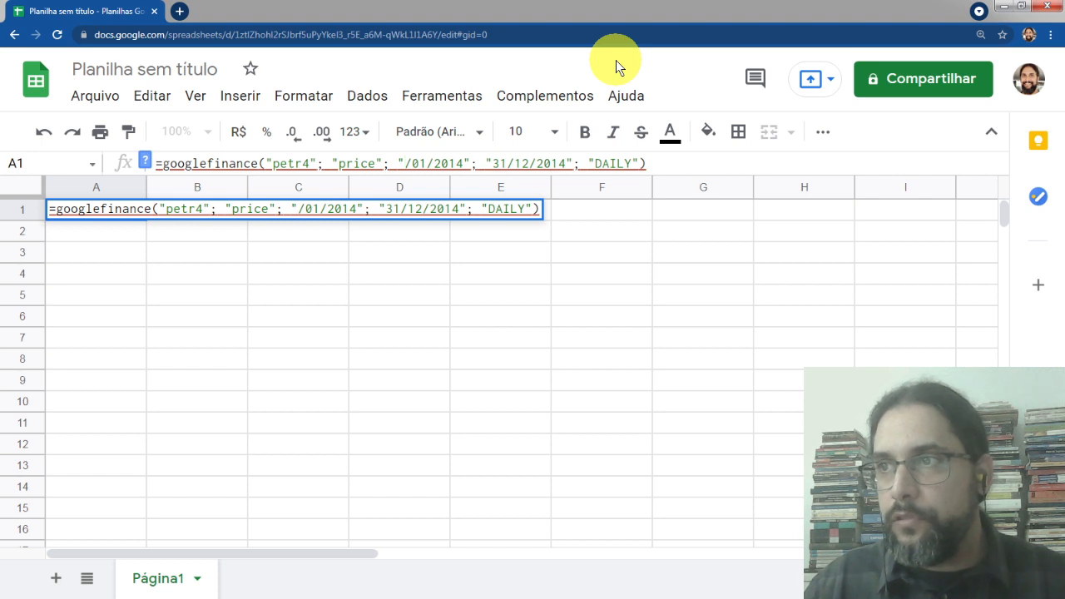
{"action": "type", "text": "10"}
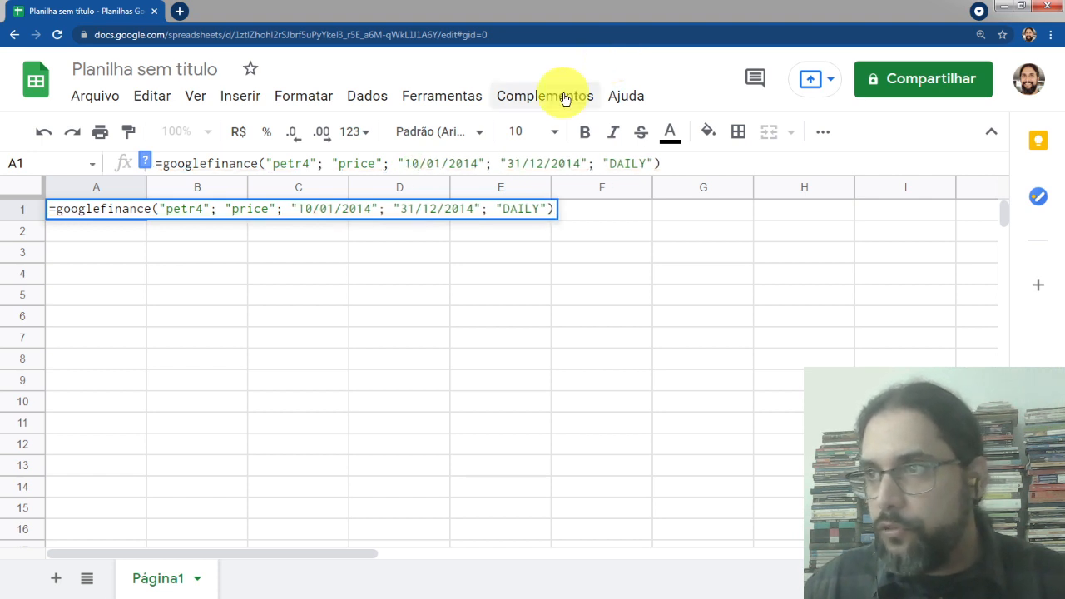
{"action": "left_click", "coordinate": [438, 161]}
{"action": "key", "text": "BackSpace"}
{"action": "type", "text": "7"}
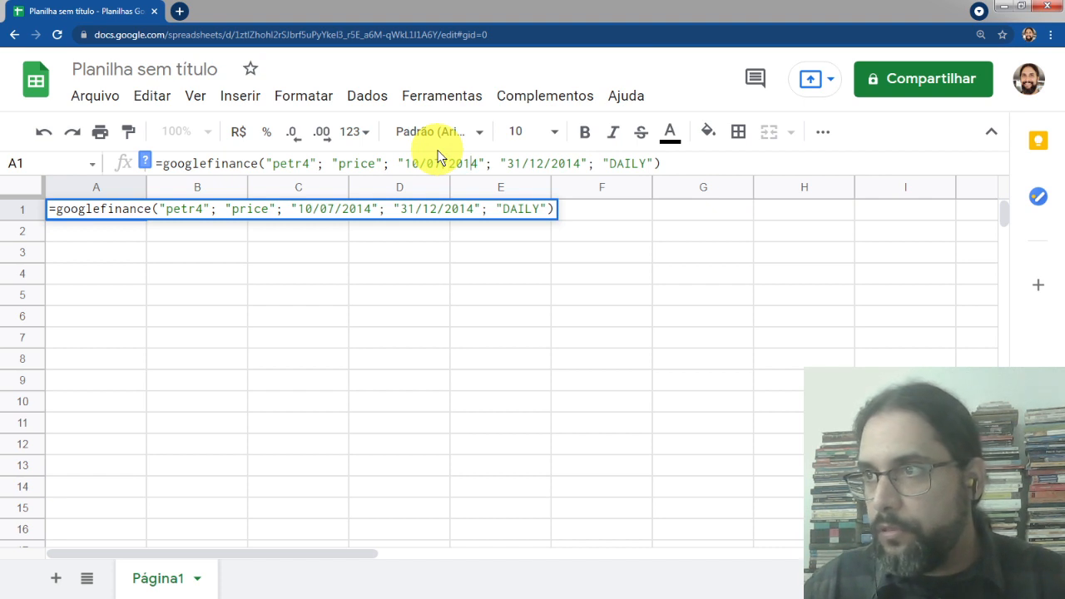
{"action": "key", "text": "BackSpace"}
{"action": "key", "text": "BackSpace"}
{"action": "type", "text": "20"}
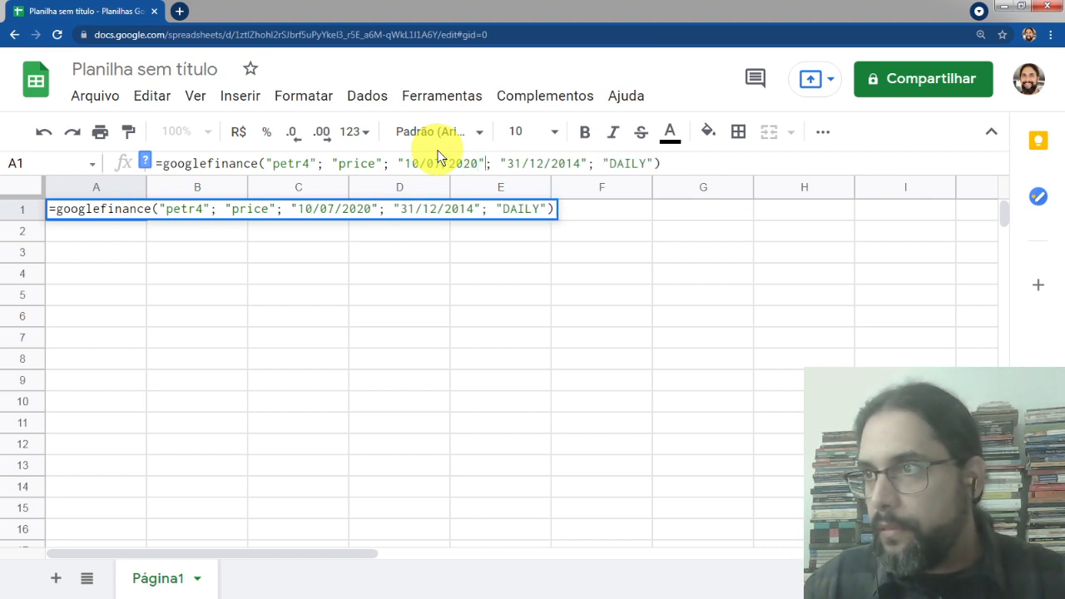
Set the formula's end date to 10/07/2021 and enter it
{"action": "key", "text": "BackSpace"}
{"action": "key", "text": "Delete"}
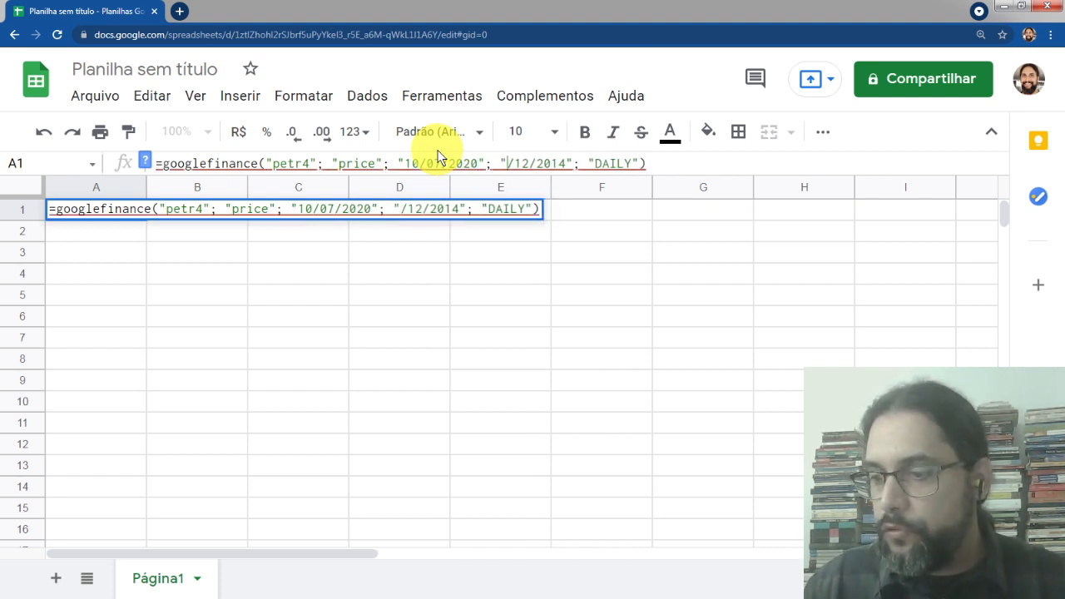
{"action": "type", "text": "10"}
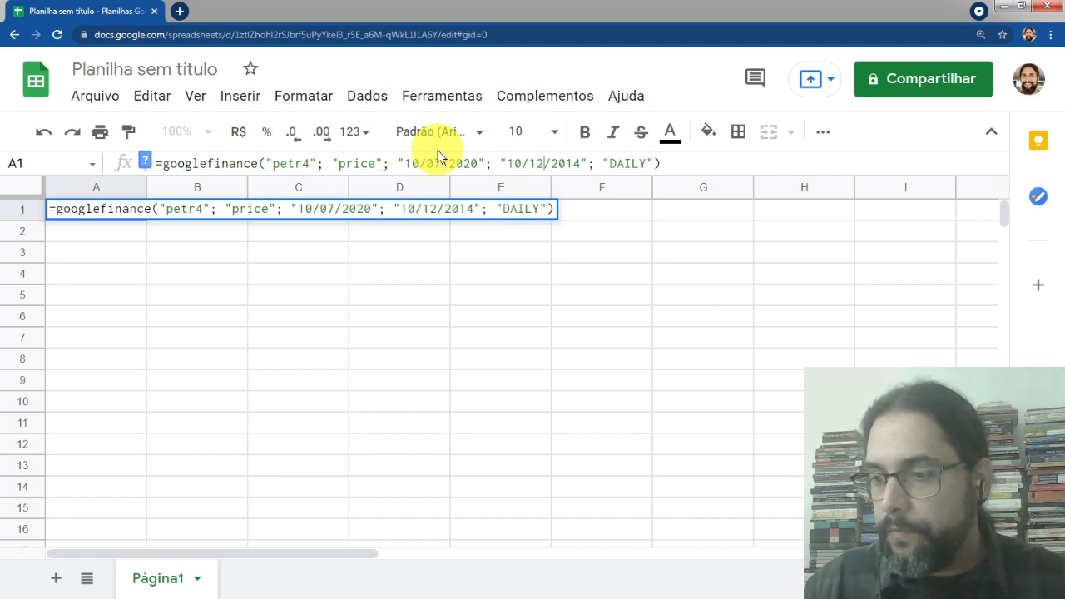
{"action": "key", "text": "BackSpace"}
{"action": "key", "text": "BackSpace"}
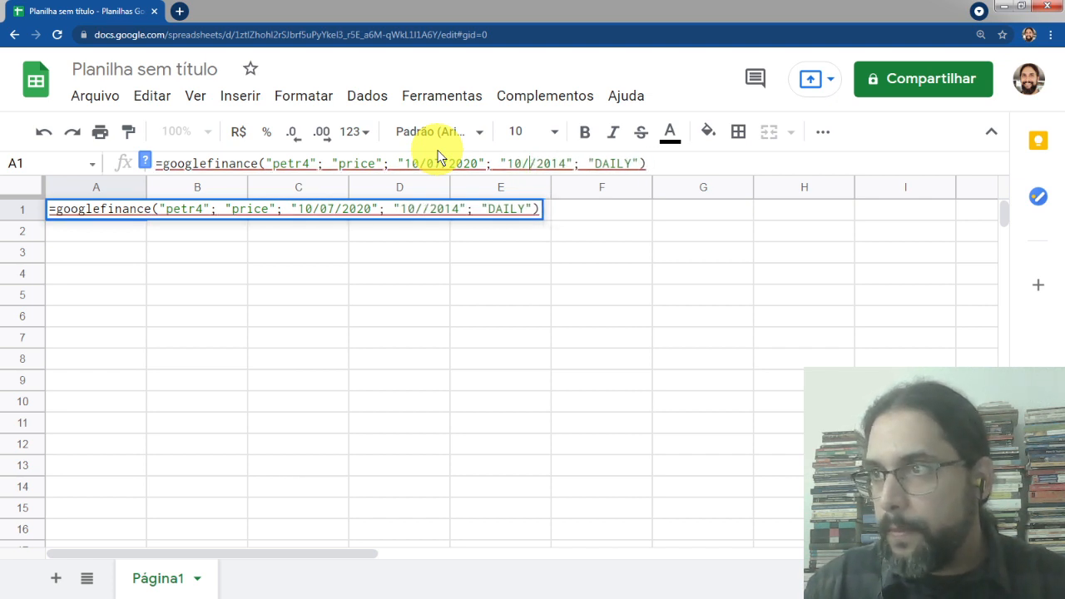
{"action": "type", "text": "07"}
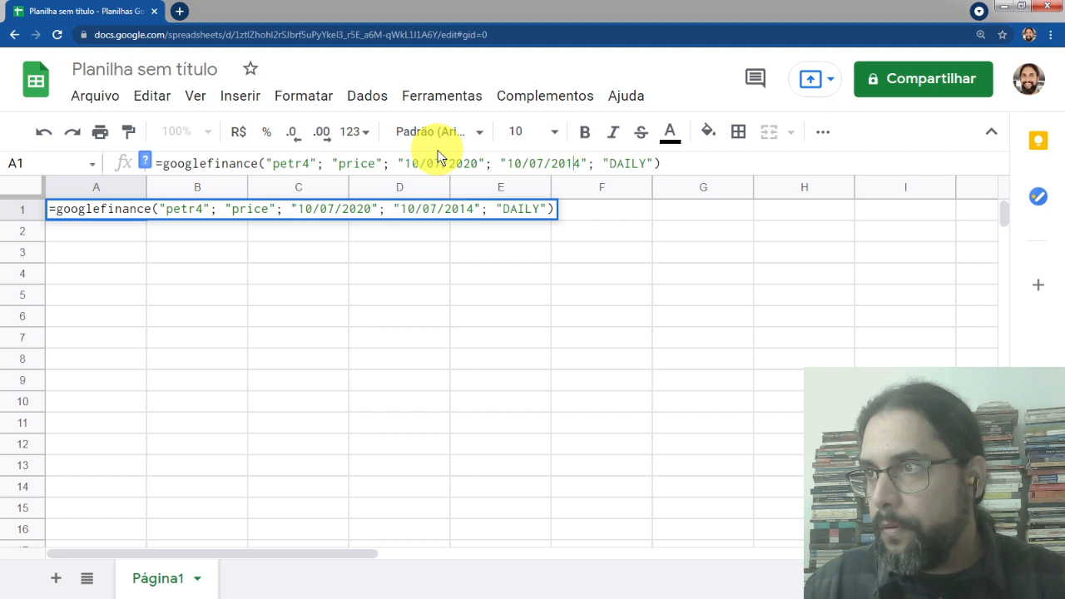
{"action": "key", "text": "BackSpace"}
{"action": "key", "text": "BackSpace"}
{"action": "type", "text": "21"}
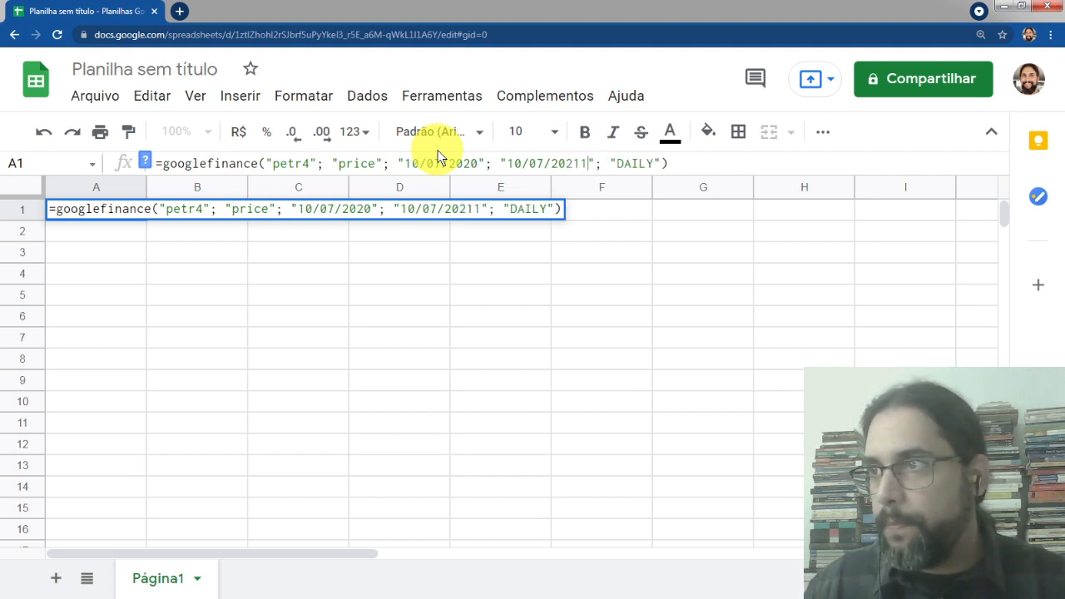
{"action": "key", "text": "BackSpace"}
{"action": "key", "text": "Return"}
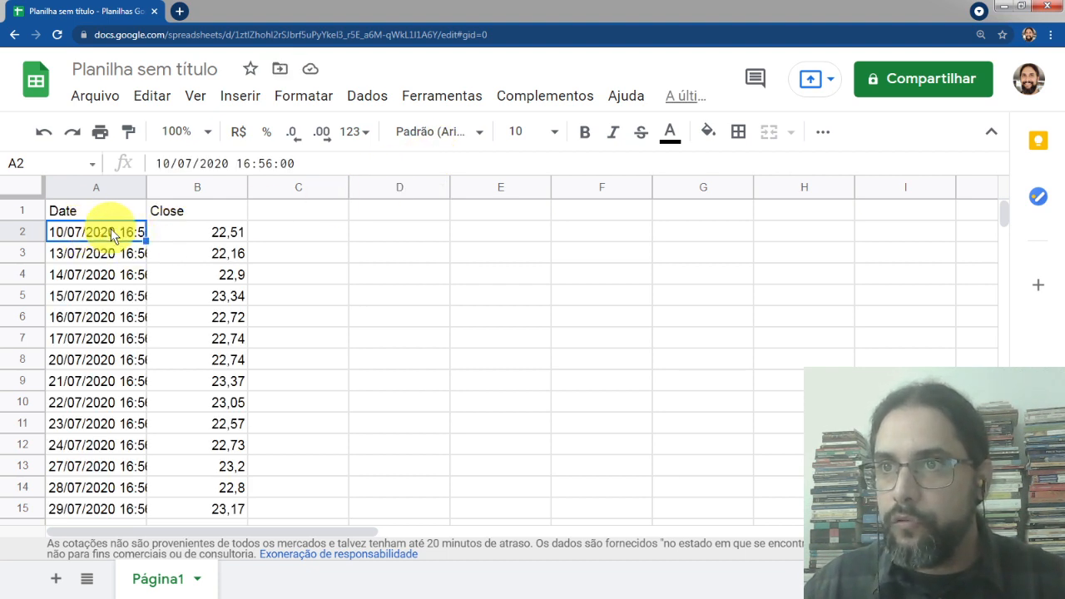
Add the header xi in cell C1 next to the price data
{"action": "key", "text": "ctrl+Down"}
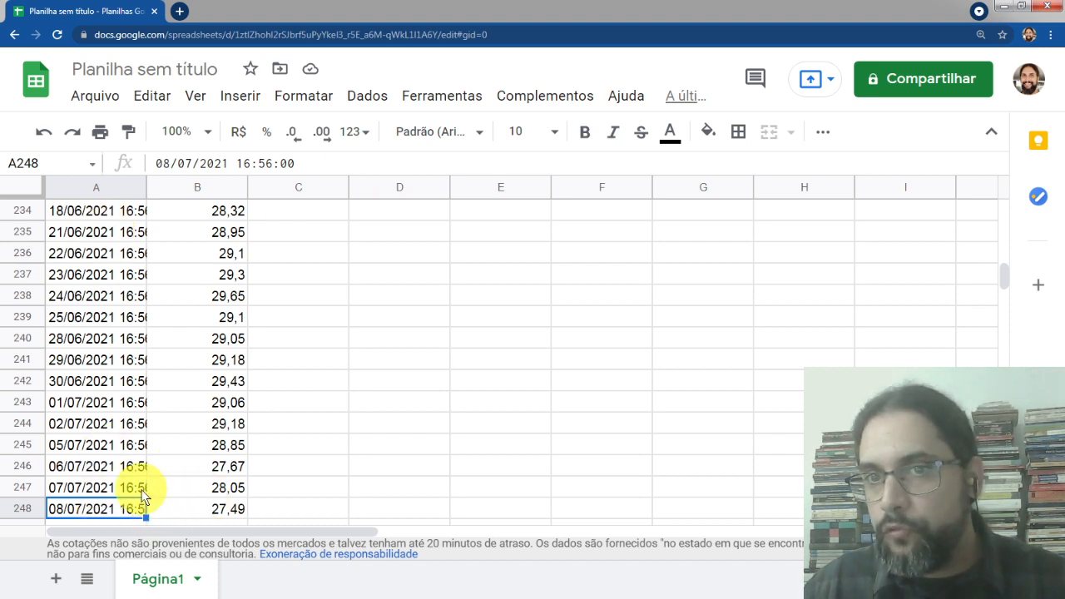
{"action": "key", "text": "ctrl+Up"}
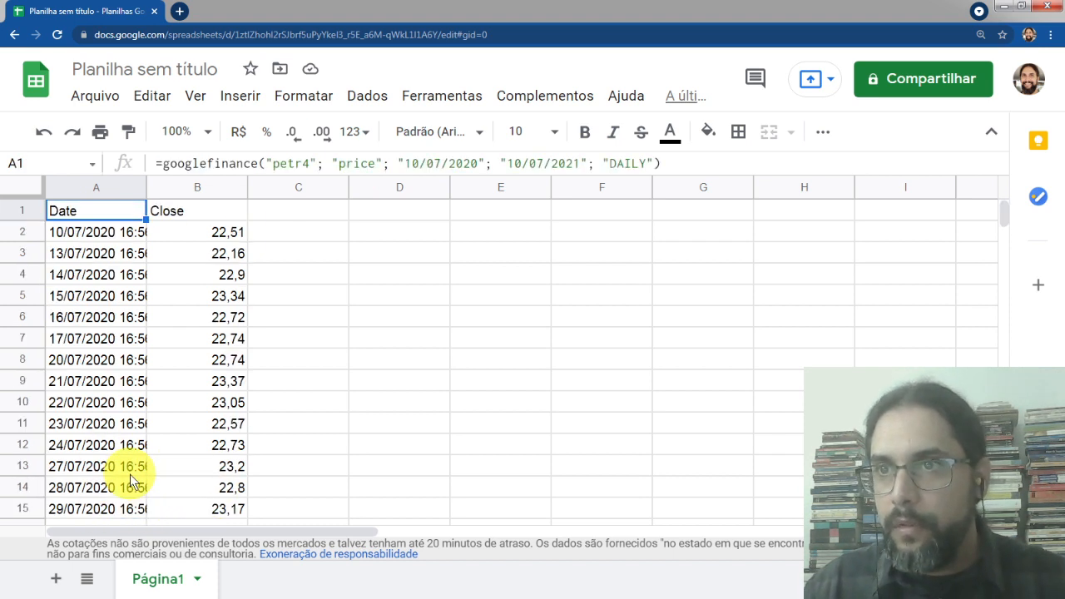
{"action": "key", "text": "Down"}
{"action": "key", "text": "Right"}
{"action": "key", "text": "Right"}
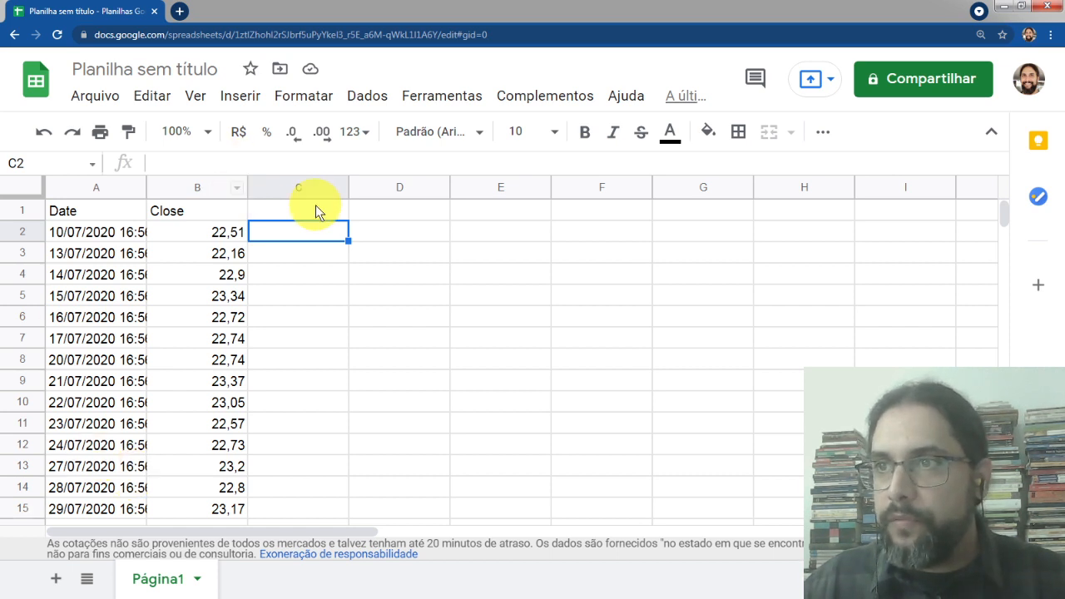
{"action": "left_click", "coordinate": [292, 205]}
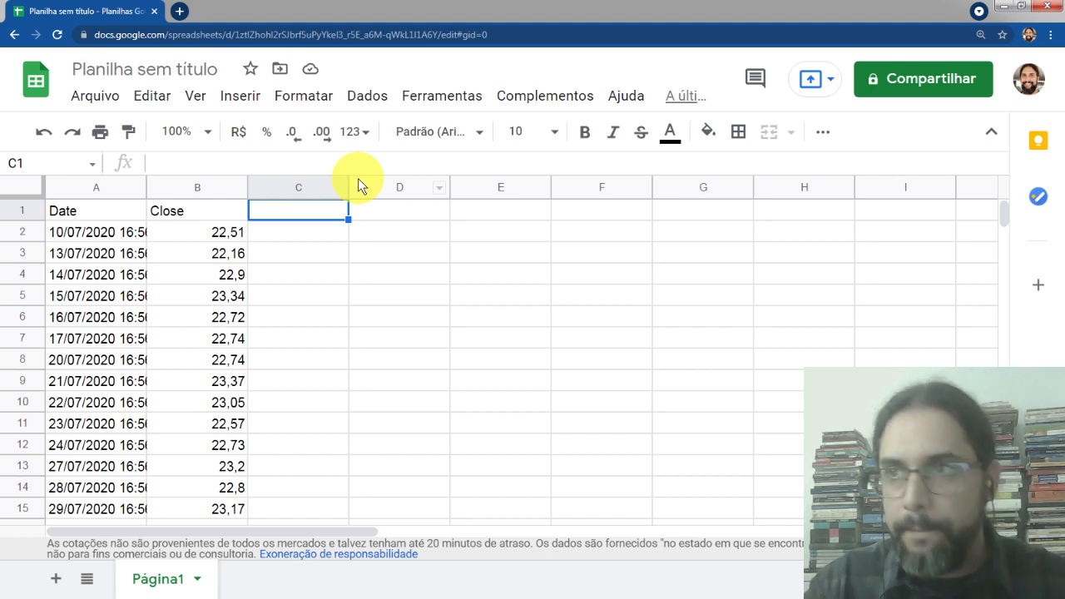
{"action": "type", "text": "xi"}
{"action": "key", "text": "Return"}
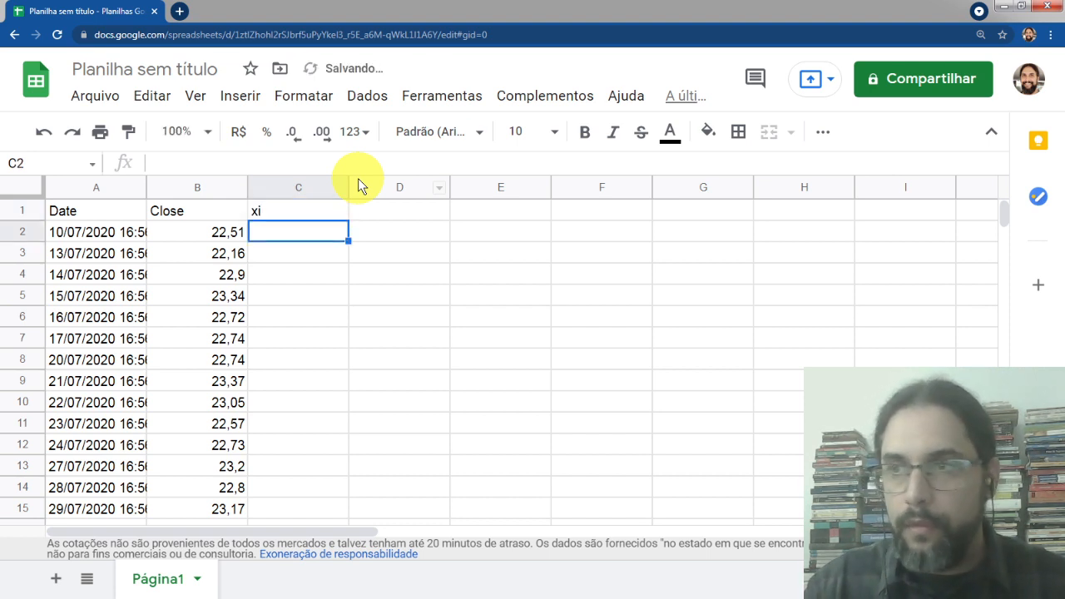
Enter the daily return formula =(B3/B2)-1 in C3
{"action": "key", "text": "Down"}
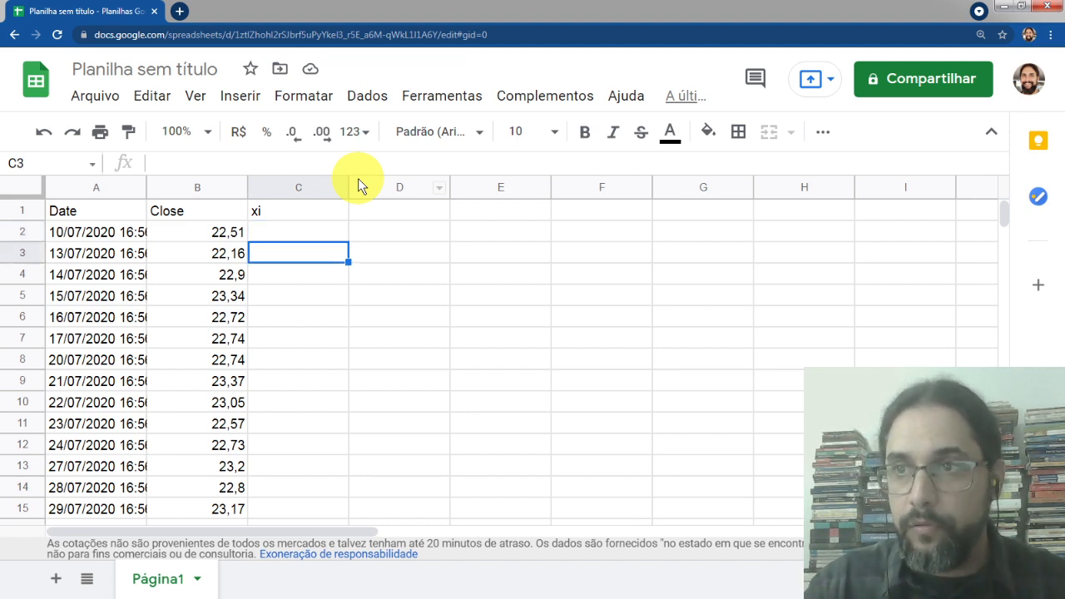
{"action": "type", "text": "=B3"}
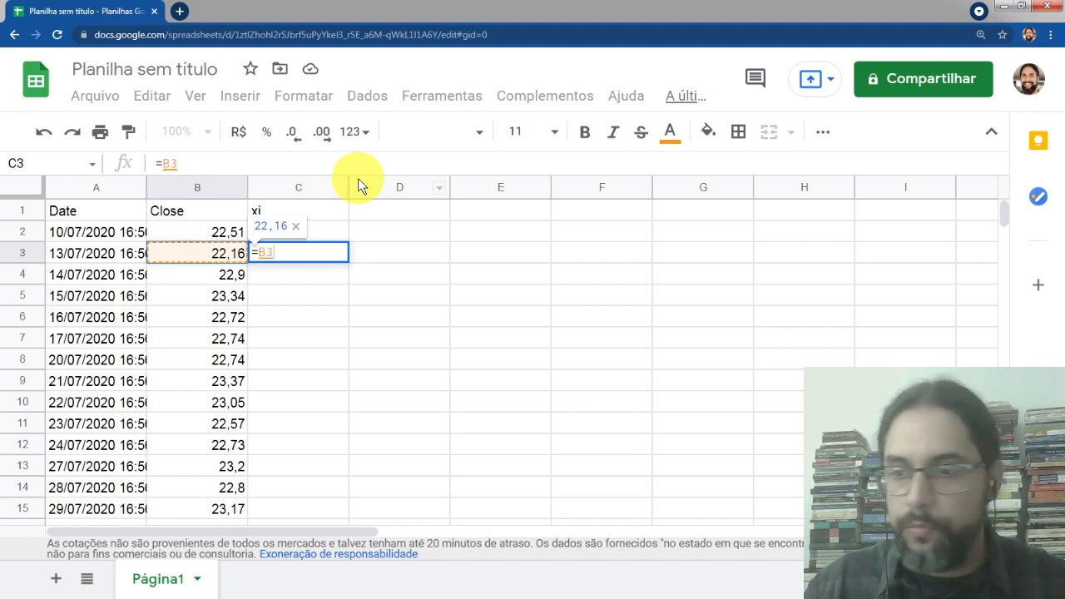
{"action": "type", "text": "/"}
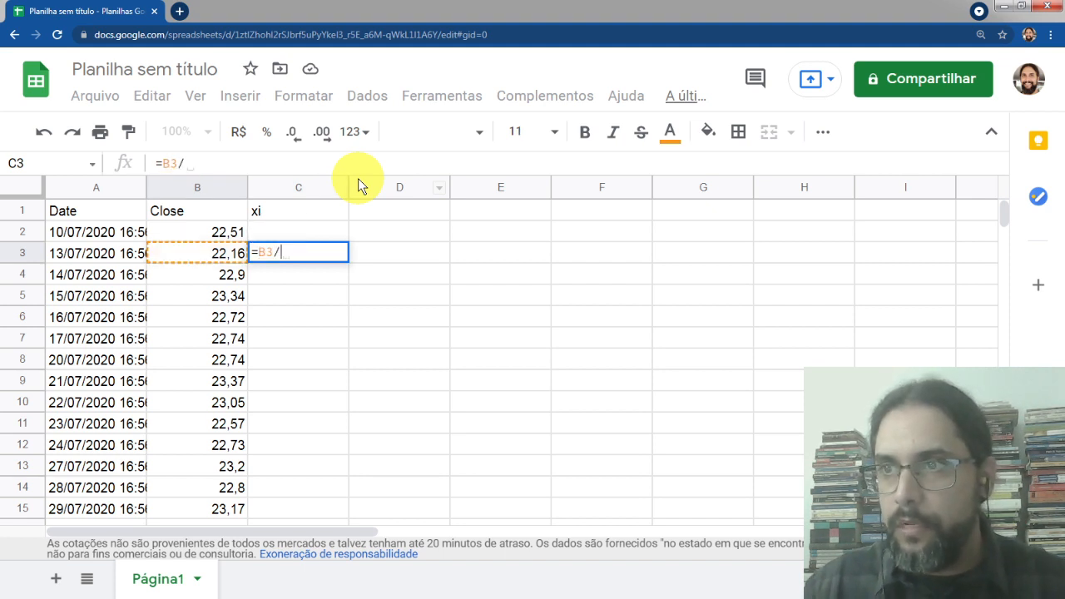
{"action": "left_click", "coordinate": [206, 233]}
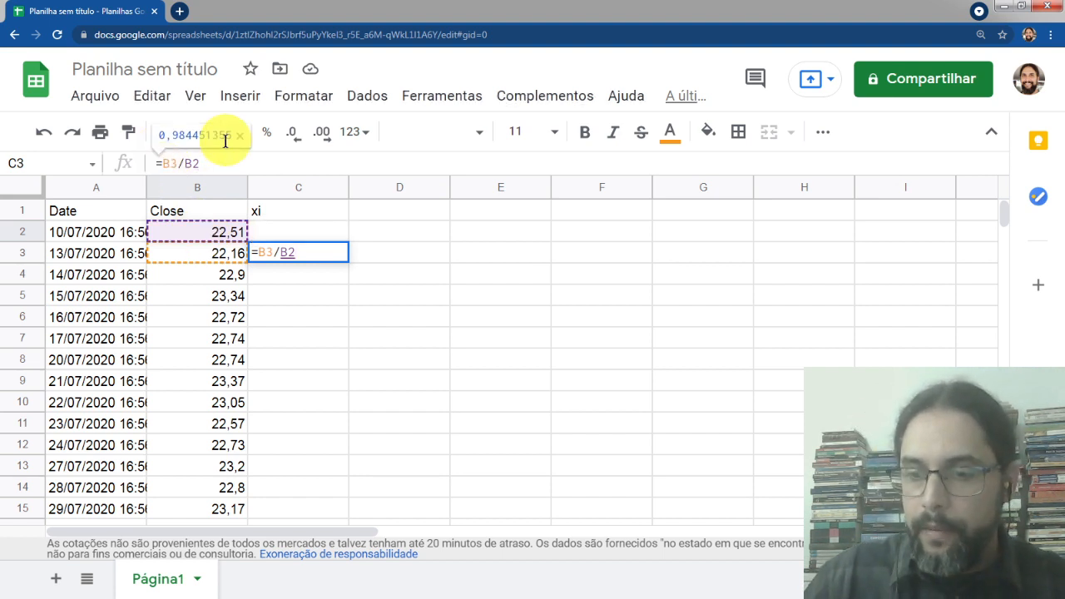
{"action": "key", "text": "Left"}
{"action": "key", "text": "Left"}
{"action": "key", "text": "Left"}
{"action": "type", "text": "("}
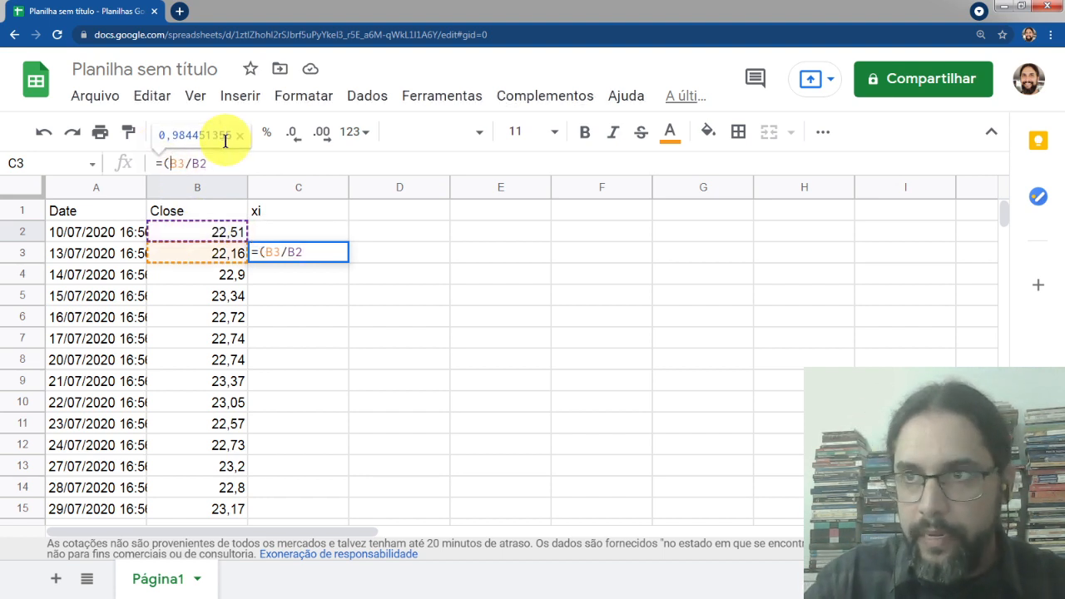
{"action": "key", "text": "End"}
{"action": "type", "text": ")"}
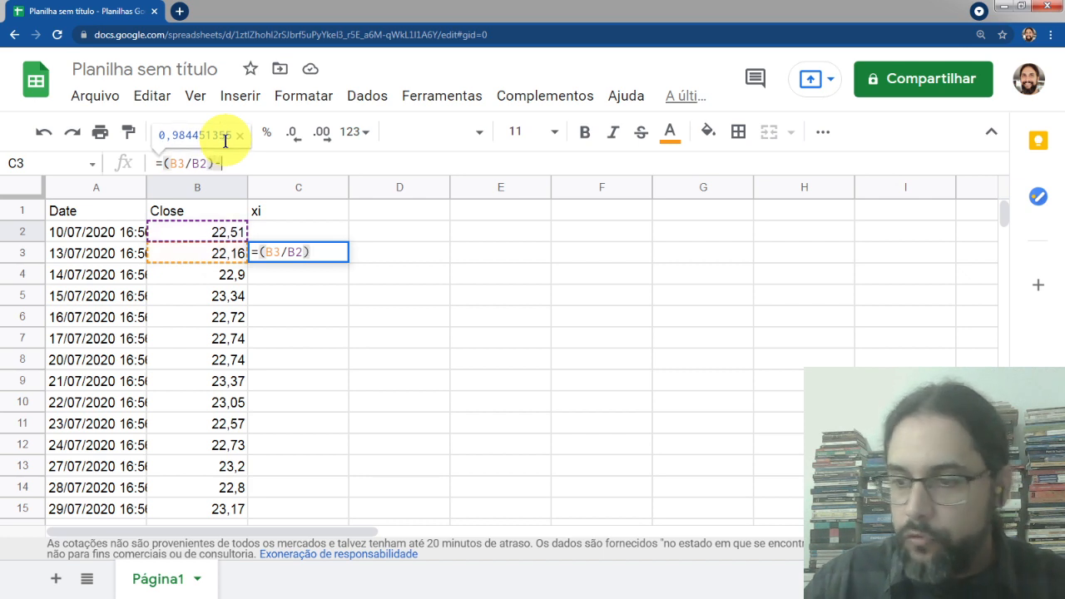
{"action": "type", "text": "-1"}
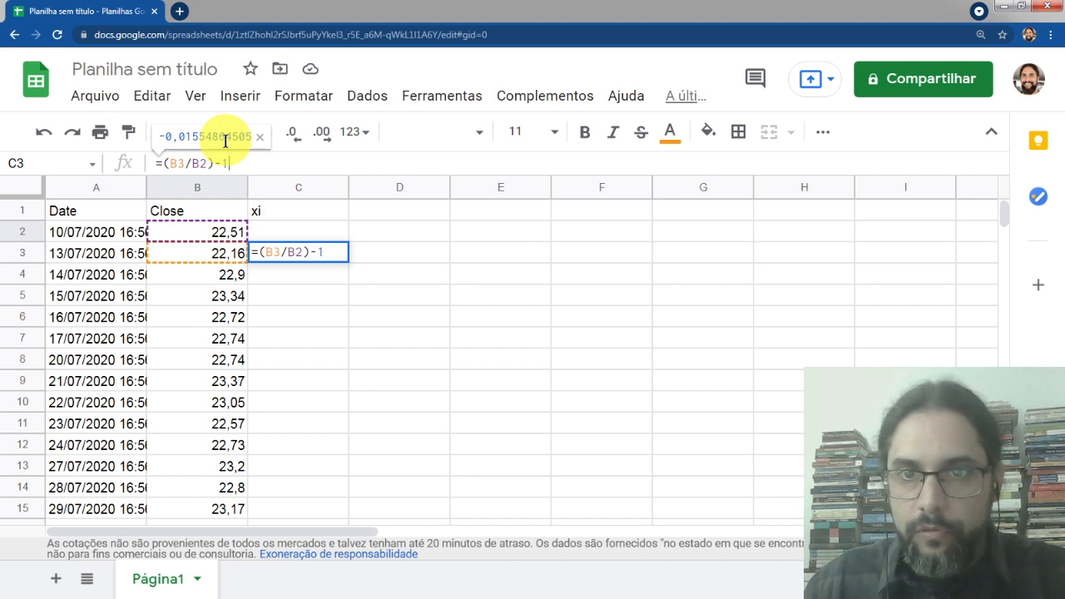
{"action": "key", "text": "Return"}
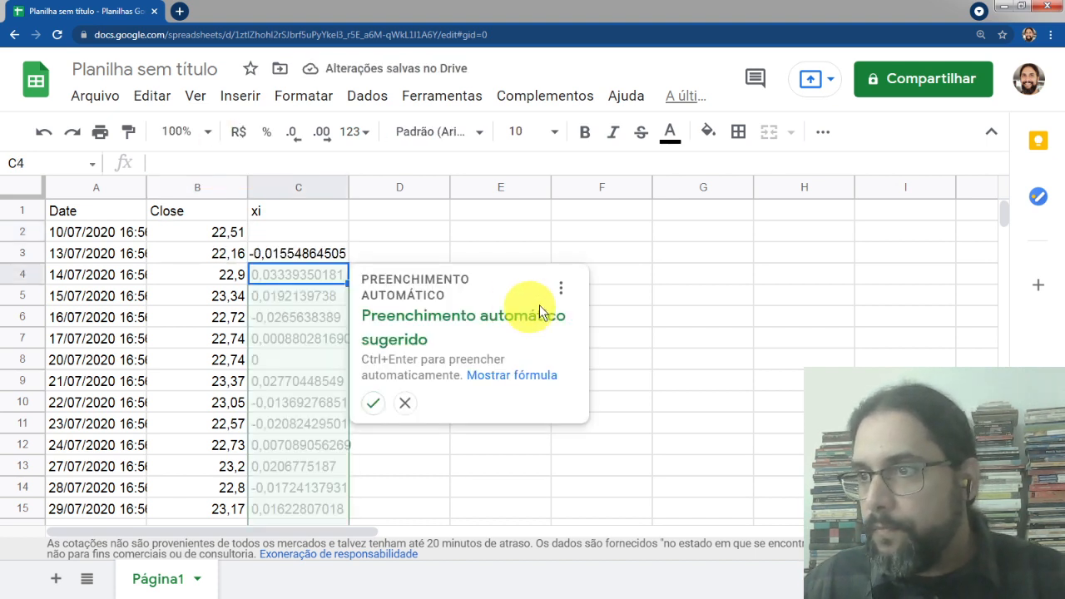
Accept the autofill suggestion to fill the return formula down column C, and select column C
{"action": "left_click", "coordinate": [372, 403]}
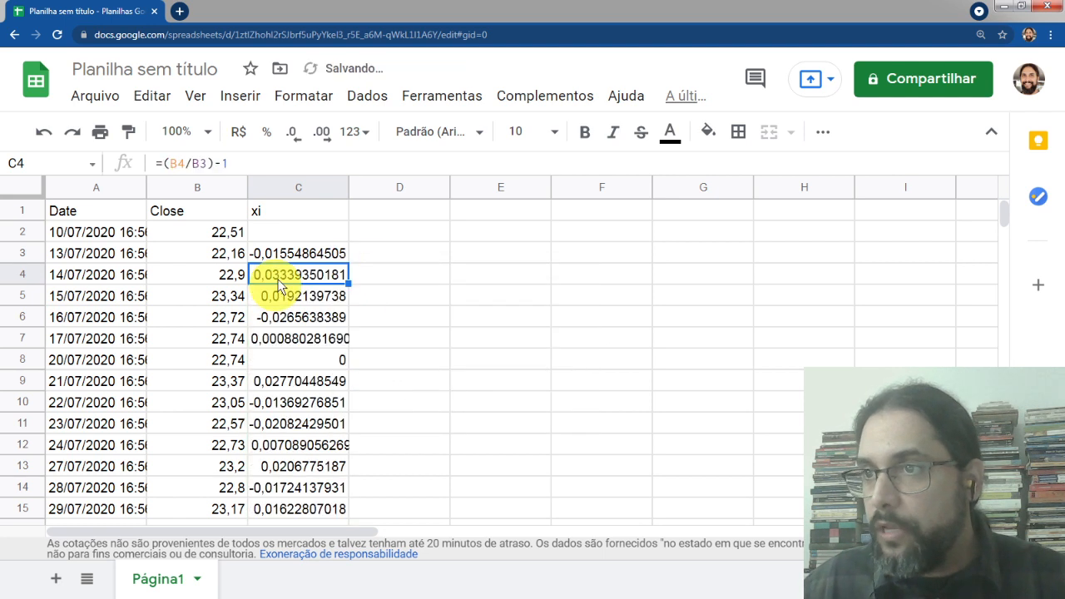
{"action": "key", "text": "Up"}
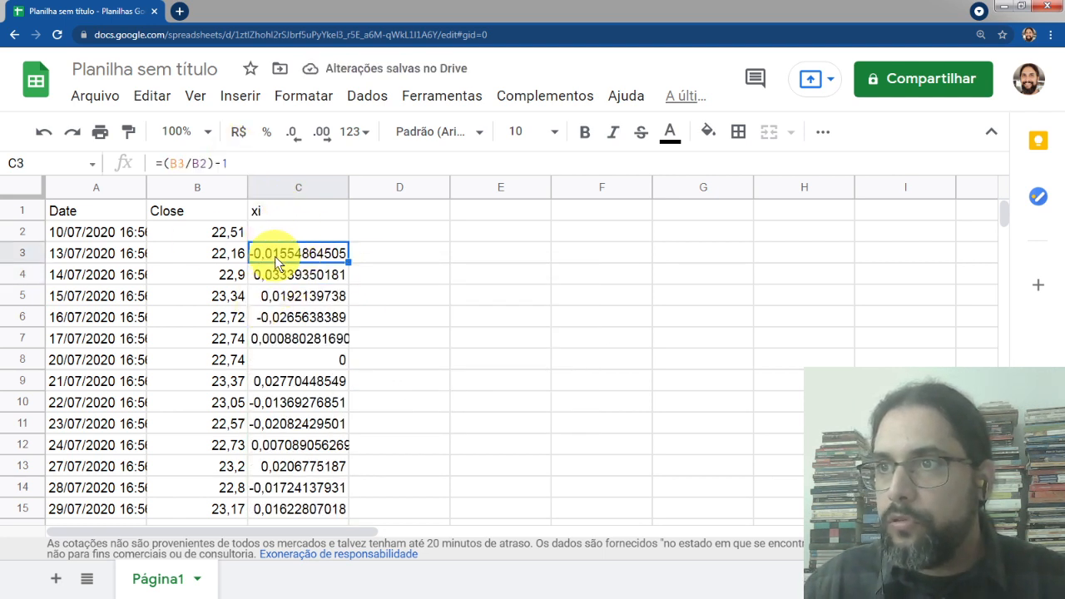
{"action": "left_click", "coordinate": [293, 186]}
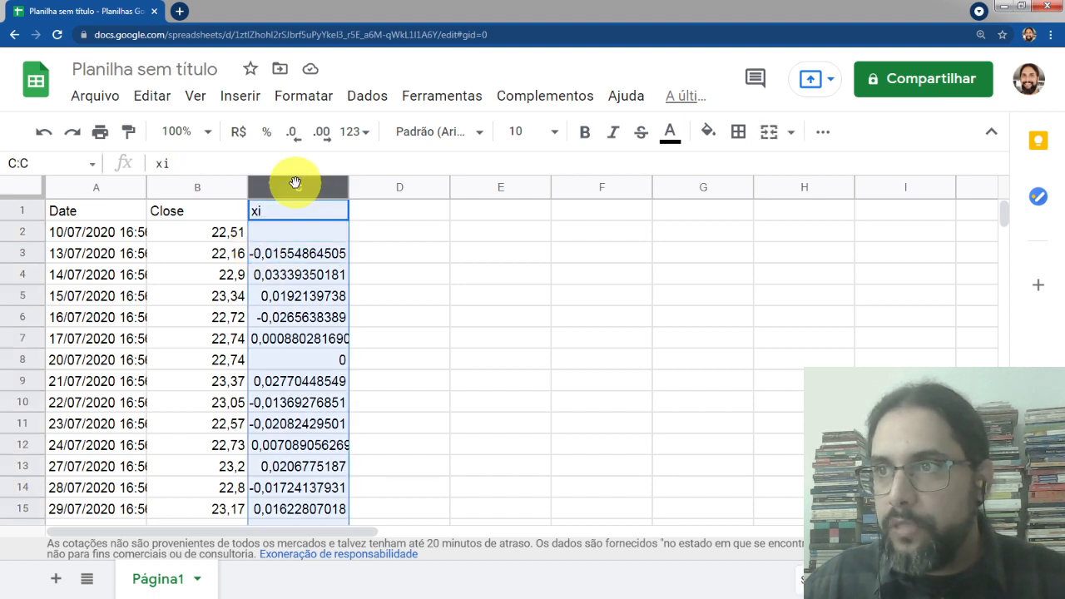
Format the returns in column C as percentages with two decimal places
{"action": "left_click", "coordinate": [266, 131]}
{"action": "left_click", "coordinate": [322, 133]}
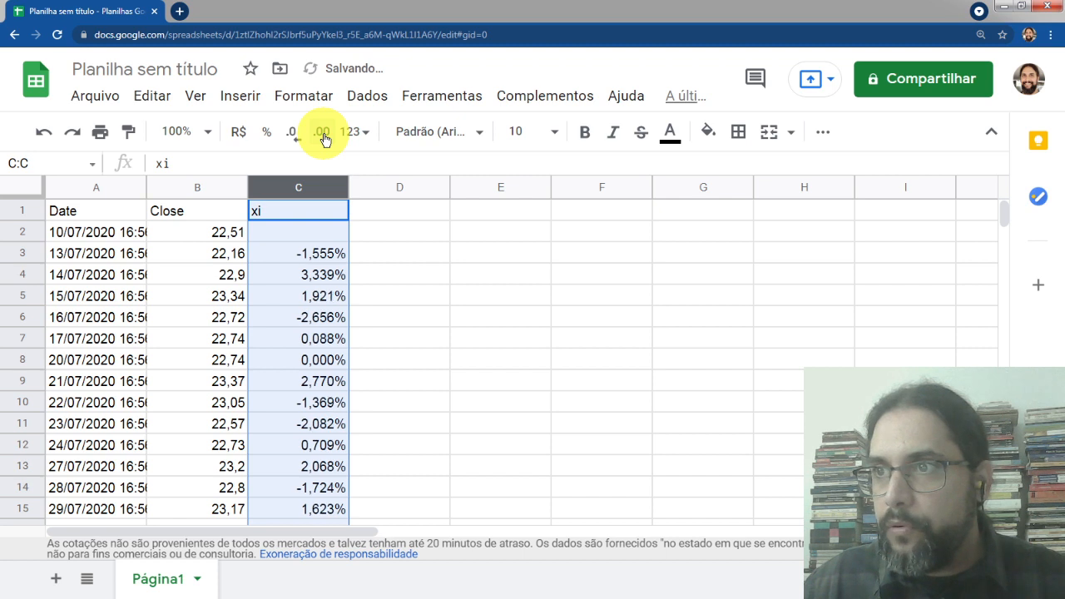
{"action": "left_click", "coordinate": [292, 133]}
{"action": "left_click", "coordinate": [304, 253]}
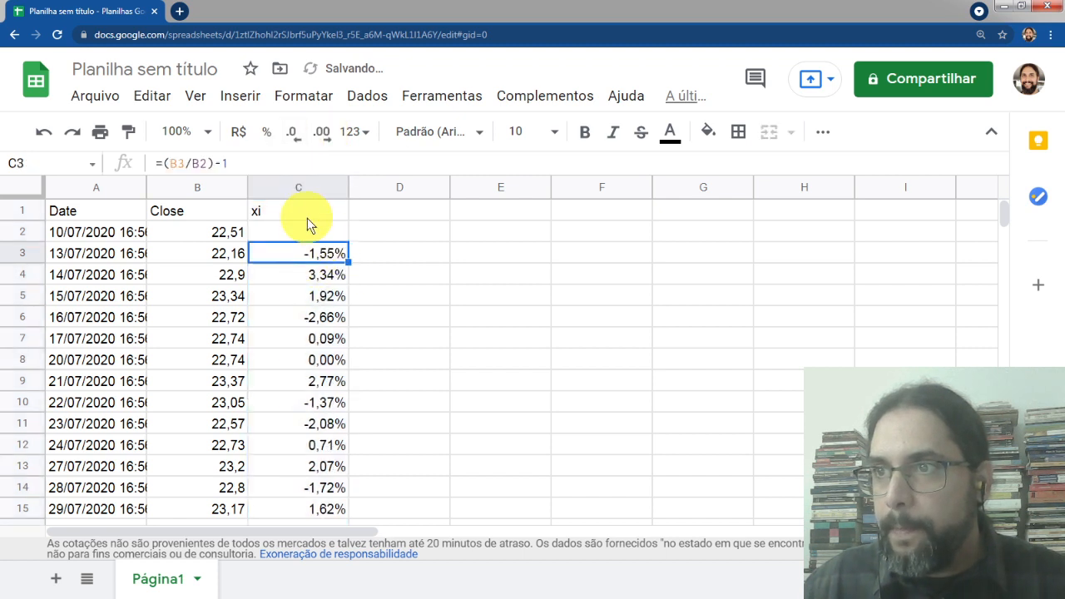
Switch to the presentation to review the sample covariance formula, then return to the spreadsheet
{"action": "left_click", "coordinate": [312, 215]}
{"action": "key", "text": "Right"}
{"action": "left_click", "coordinate": [290, 214]}
{"action": "left_click", "coordinate": [302, 250]}
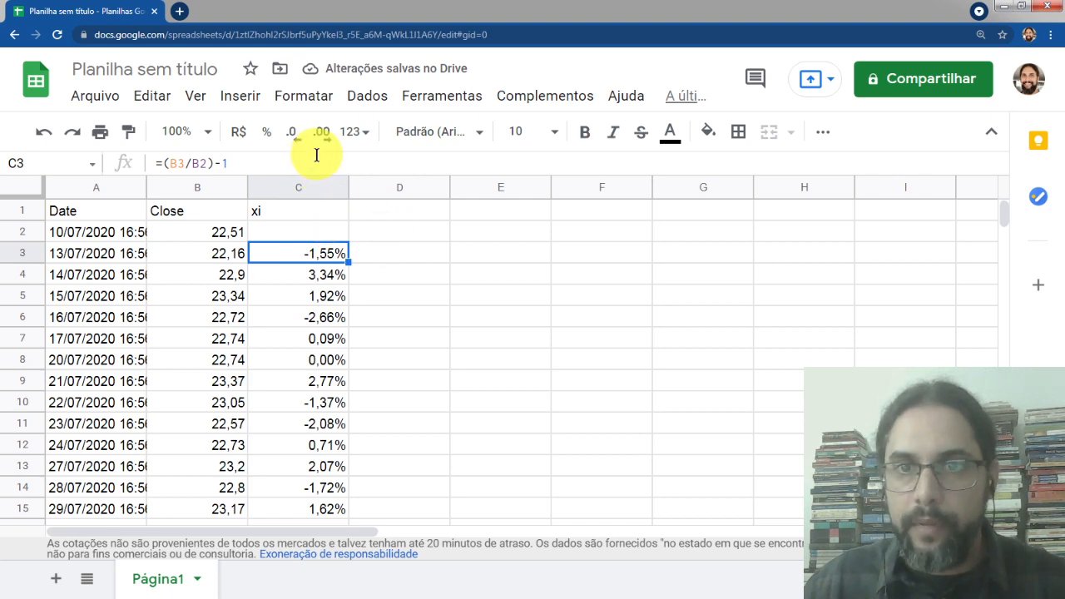
{"action": "key", "text": "alt+Tab"}
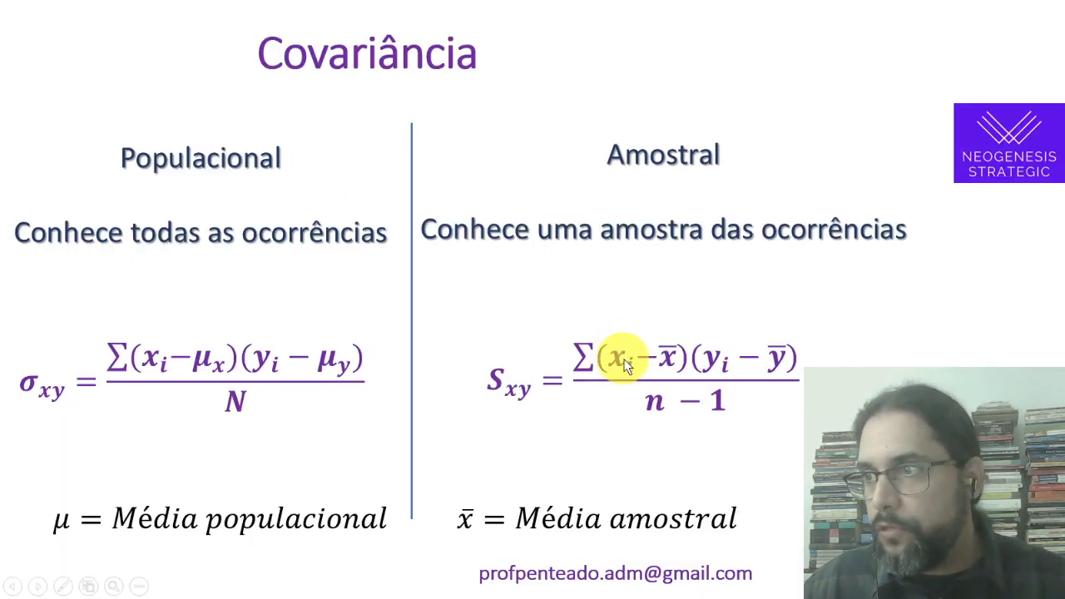
{"action": "key", "text": "alt+Tab"}
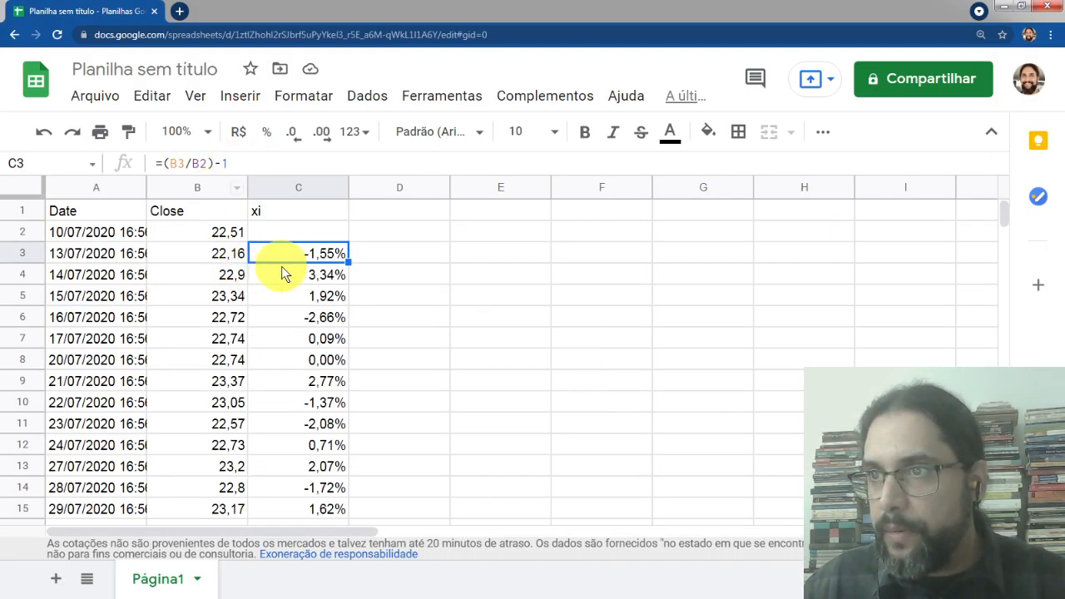
{"action": "left_click", "coordinate": [260, 215]}
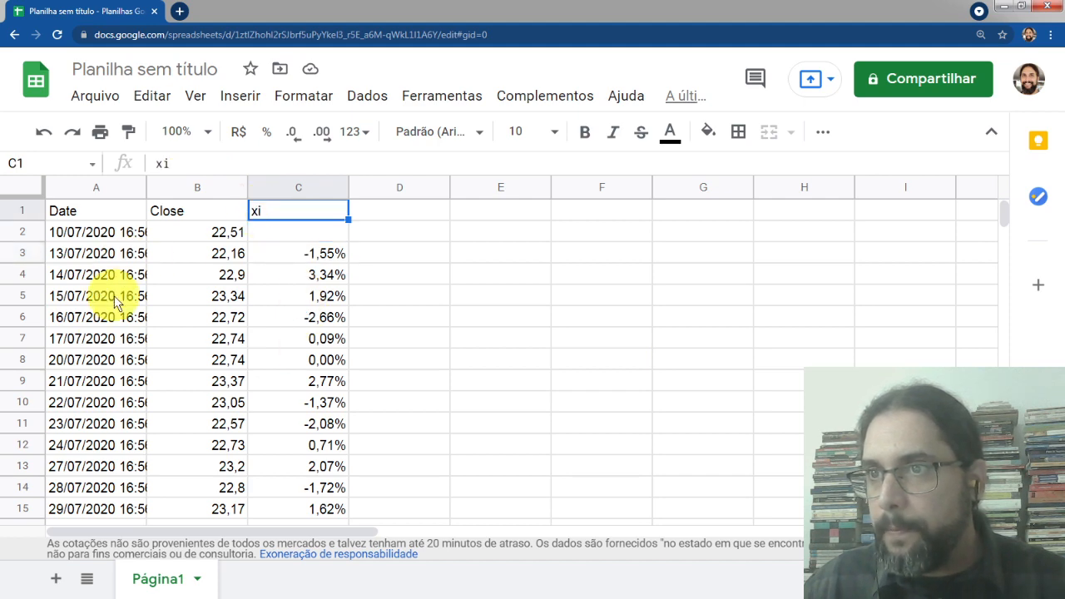
{"action": "key", "text": "alt+Tab"}
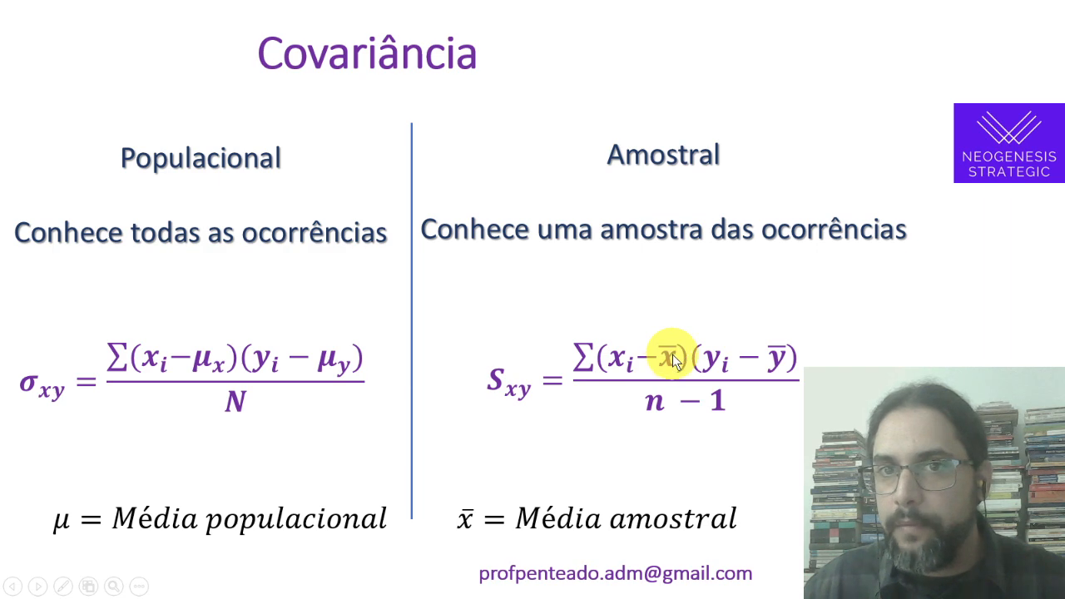
{"action": "key", "text": "alt+Tab"}
{"action": "left_click", "coordinate": [317, 253]}
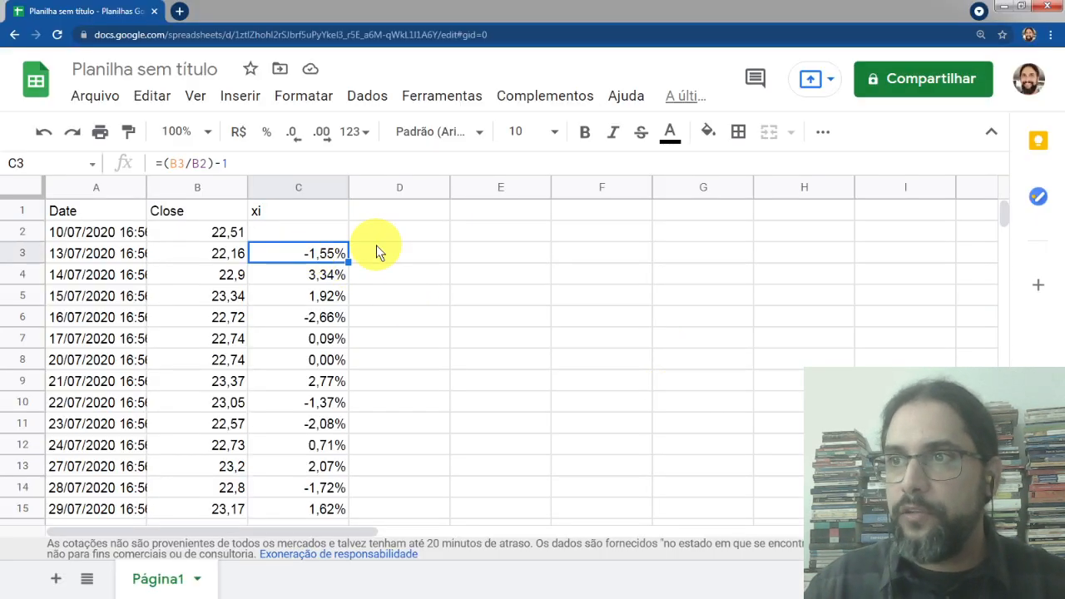
{"action": "key", "text": "Up"}
{"action": "key", "text": "Down"}
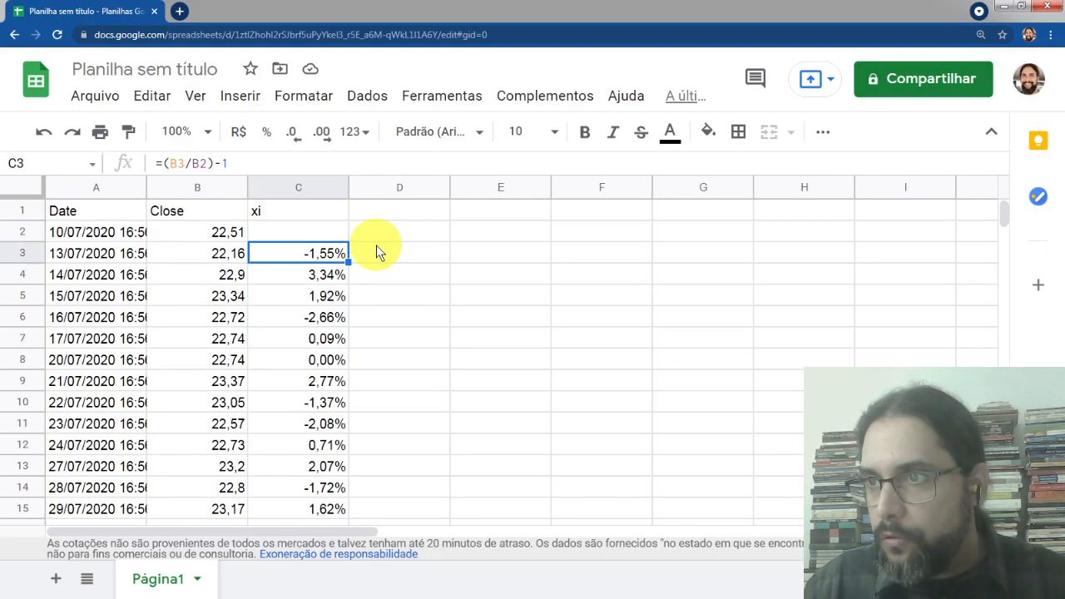
{"action": "key", "text": "Down"}
{"action": "key", "text": "Up"}
Calculate the average return in C249 with =MÉDIA(C3:C248) below the return data
{"action": "key", "text": "ctrl+shift+Down"}
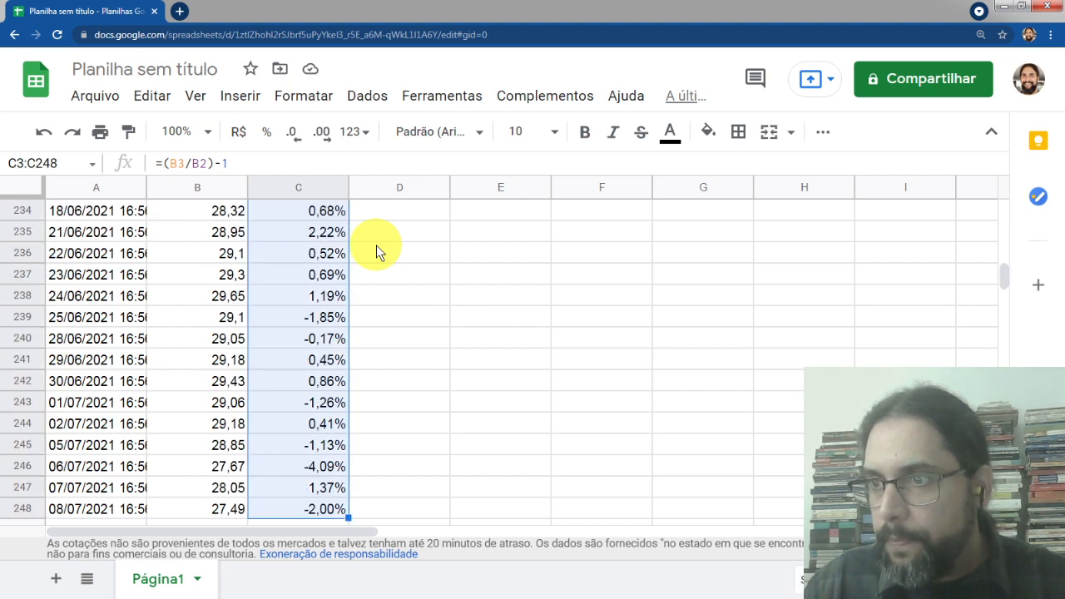
{"action": "key", "text": "Down"}
{"action": "key", "text": "ctrl+Down"}
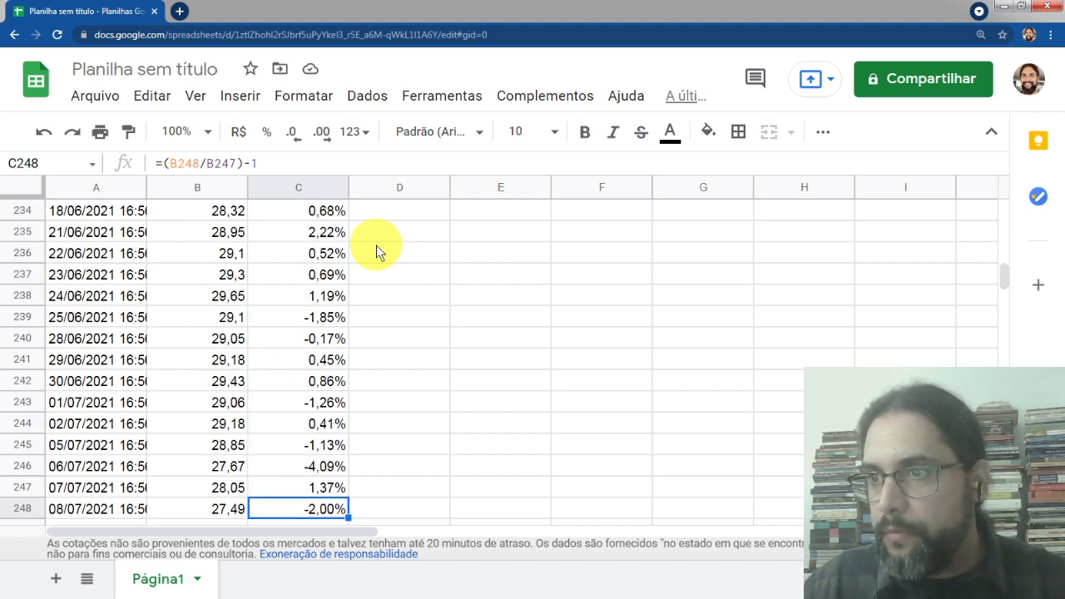
{"action": "key", "text": "Down"}
{"action": "type", "text": "=me"}
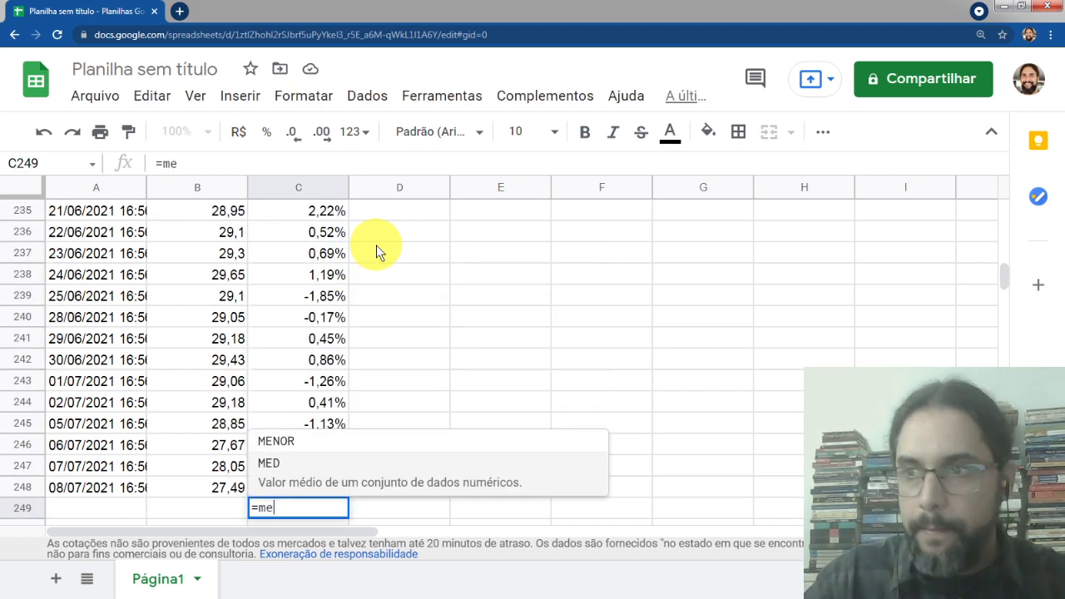
{"action": "type", "text": "dia("}
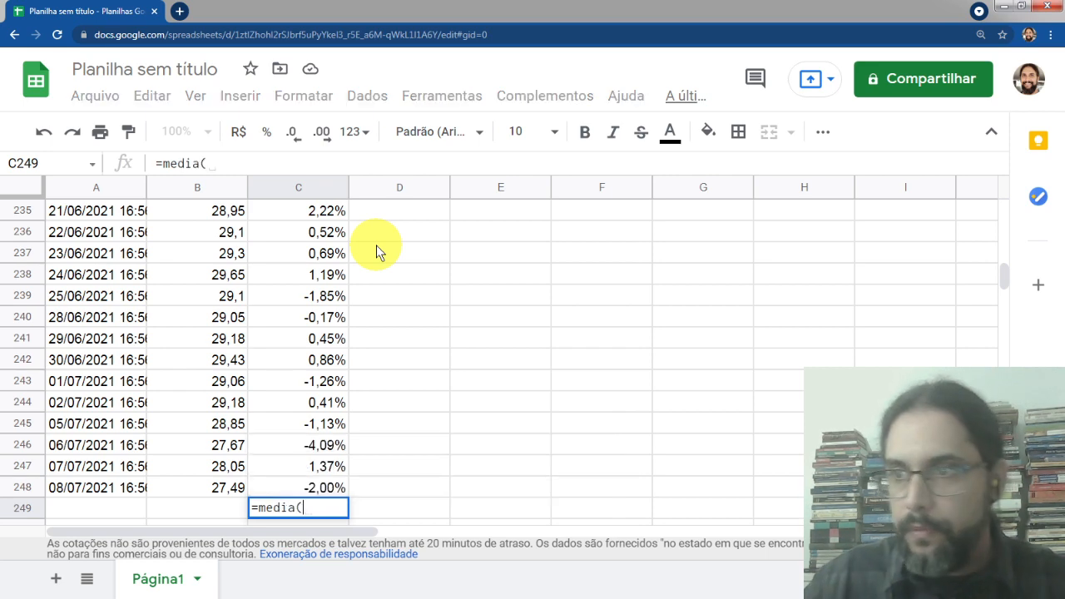
{"action": "key", "text": "Up"}
{"action": "key", "text": "ctrl+shift+Up"}
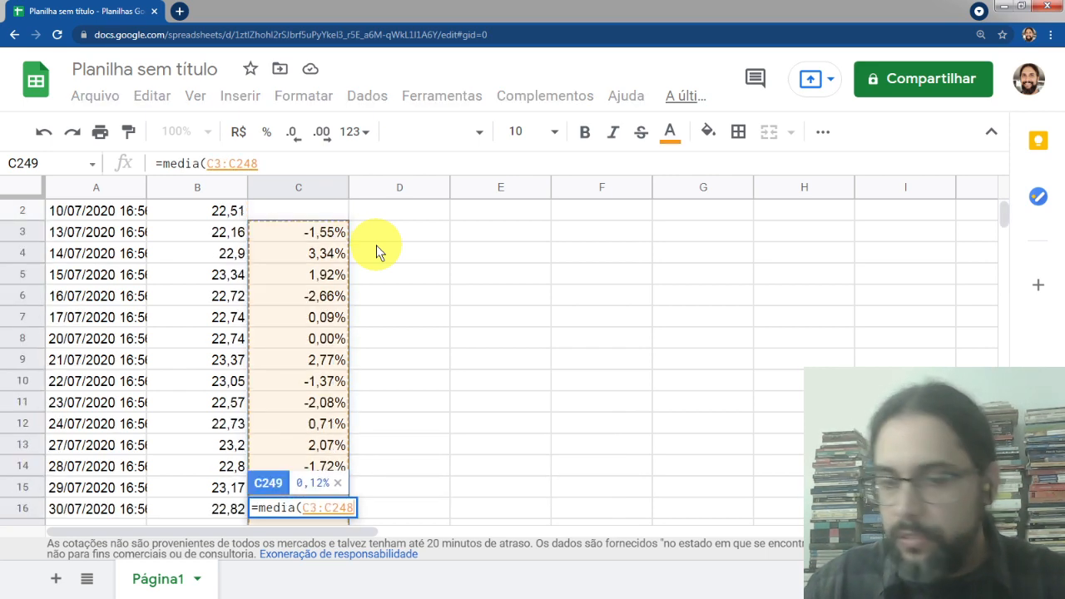
{"action": "type", "text": ")"}
{"action": "key", "text": "Return"}
{"action": "key", "text": "Up"}
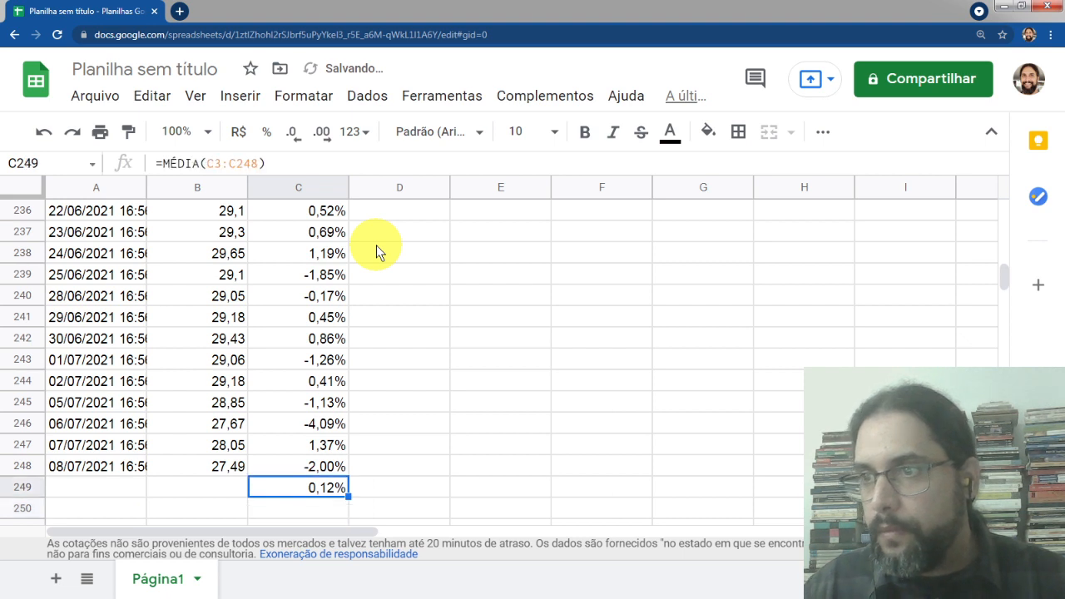
Show the average return in C249 with four decimal places
{"action": "left_click", "coordinate": [323, 135]}
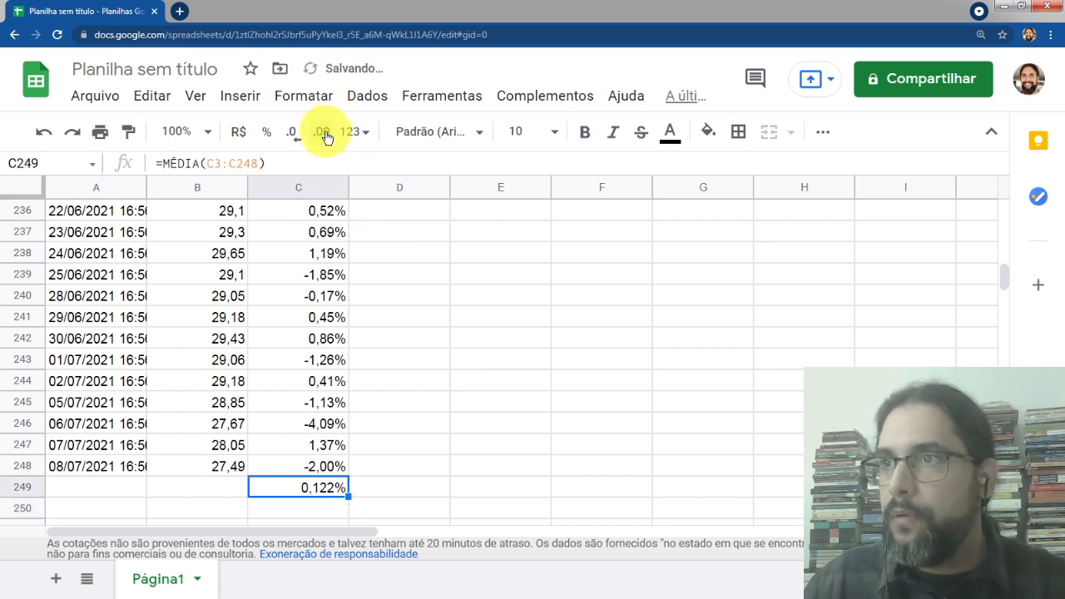
{"action": "left_click", "coordinate": [325, 138]}
{"action": "left_click", "coordinate": [323, 136]}
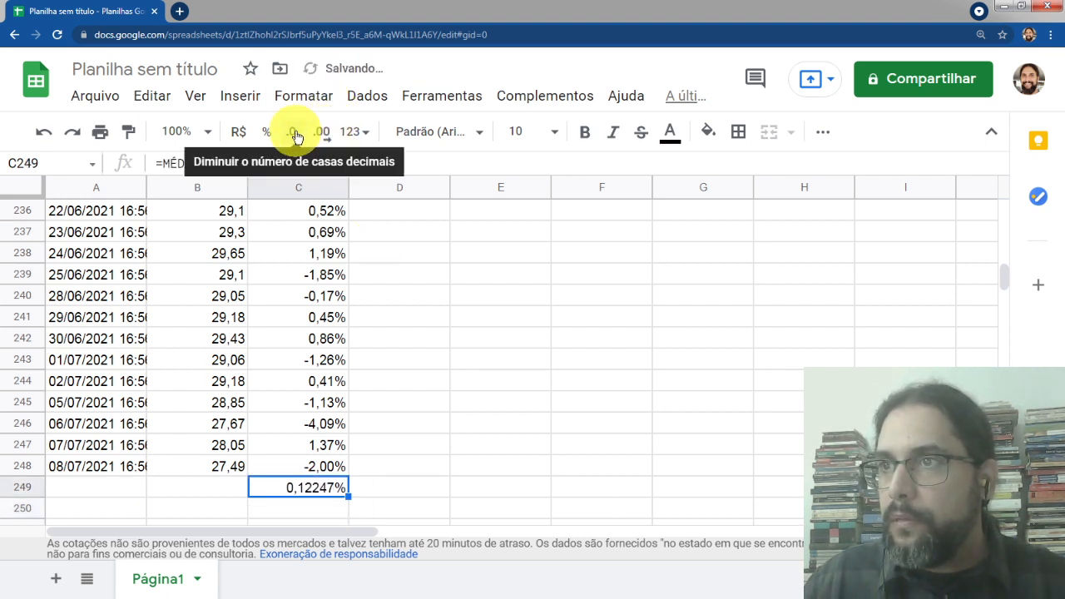
{"action": "left_click", "coordinate": [293, 136]}
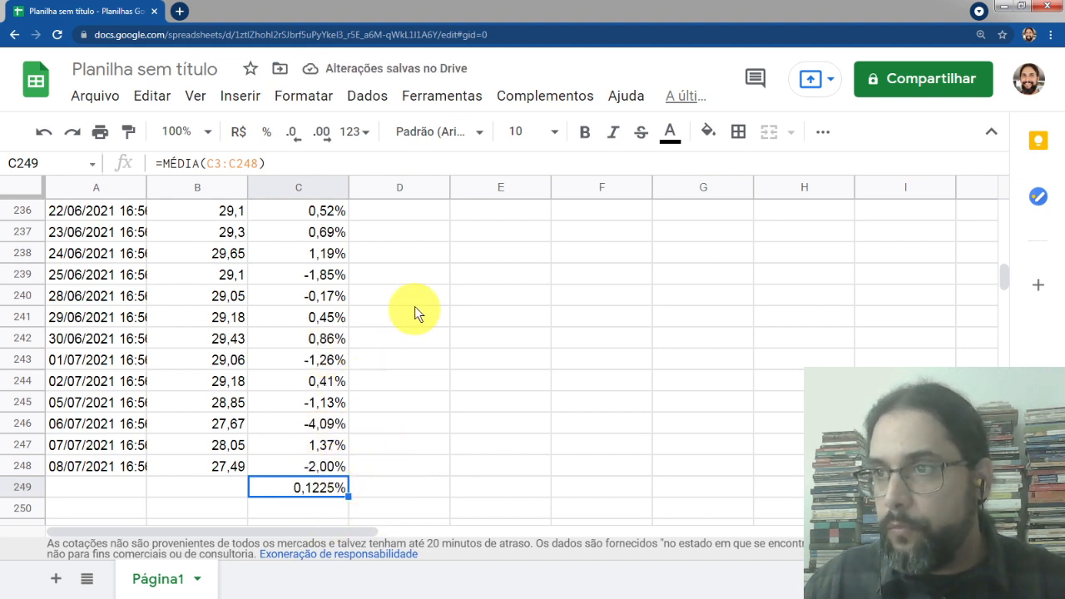
Add the header xi-ximedio in cell D1 for the return deviations
{"action": "left_click", "coordinate": [405, 278]}
{"action": "key", "text": "ctrl+Up"}
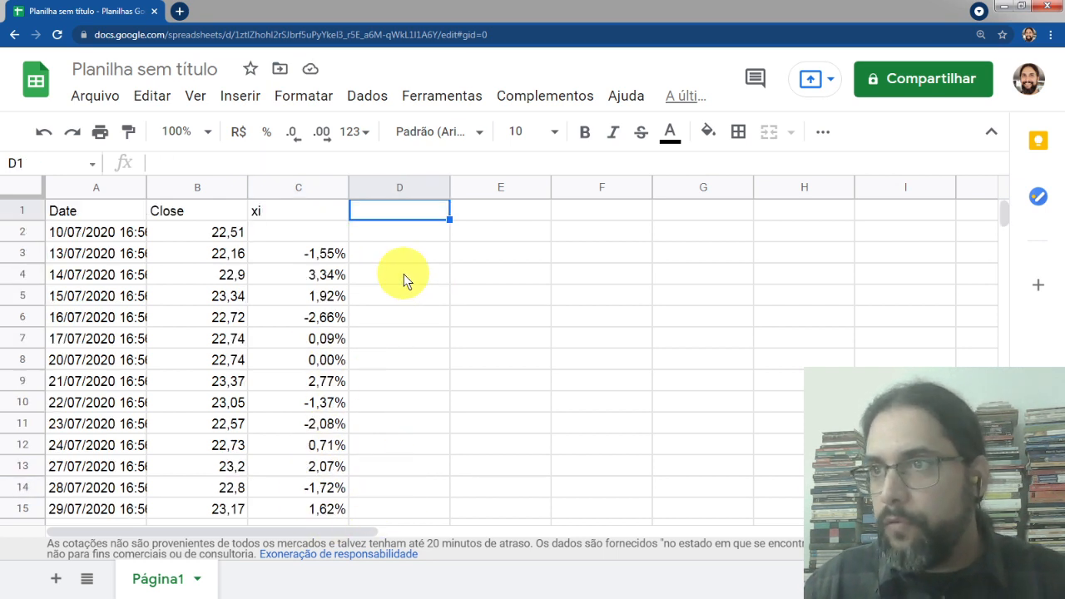
{"action": "key", "text": "alt+Tab"}
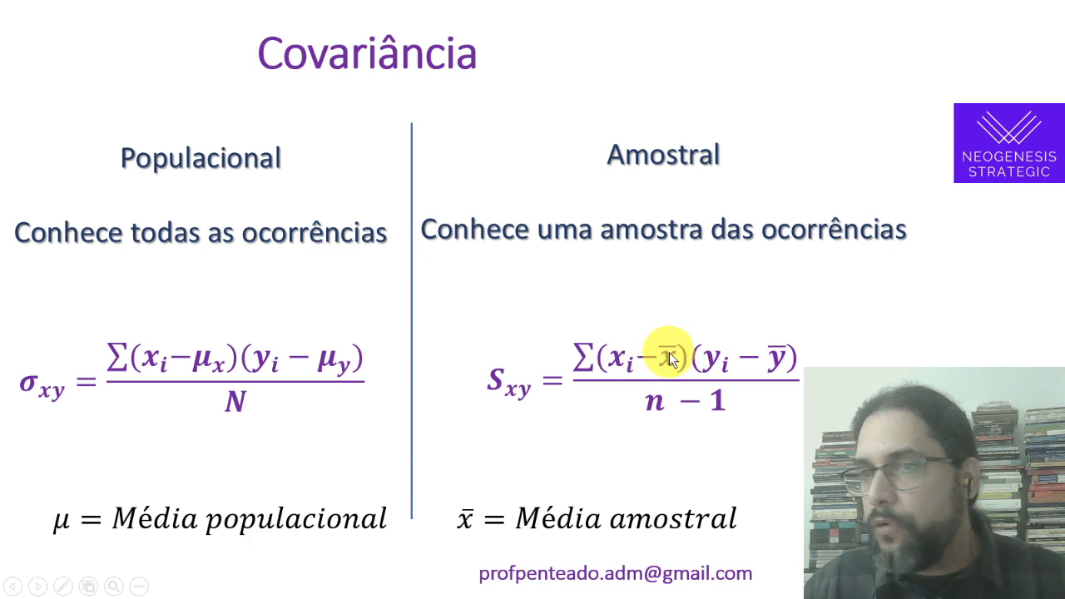
{"action": "key", "text": "alt+Tab"}
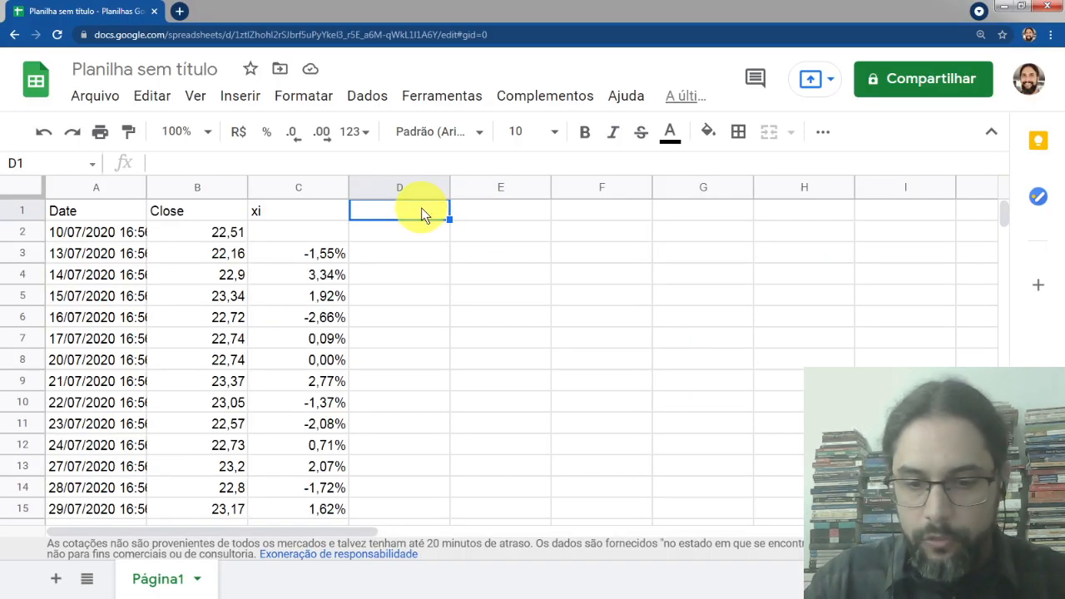
{"action": "type", "text": "xi-x"}
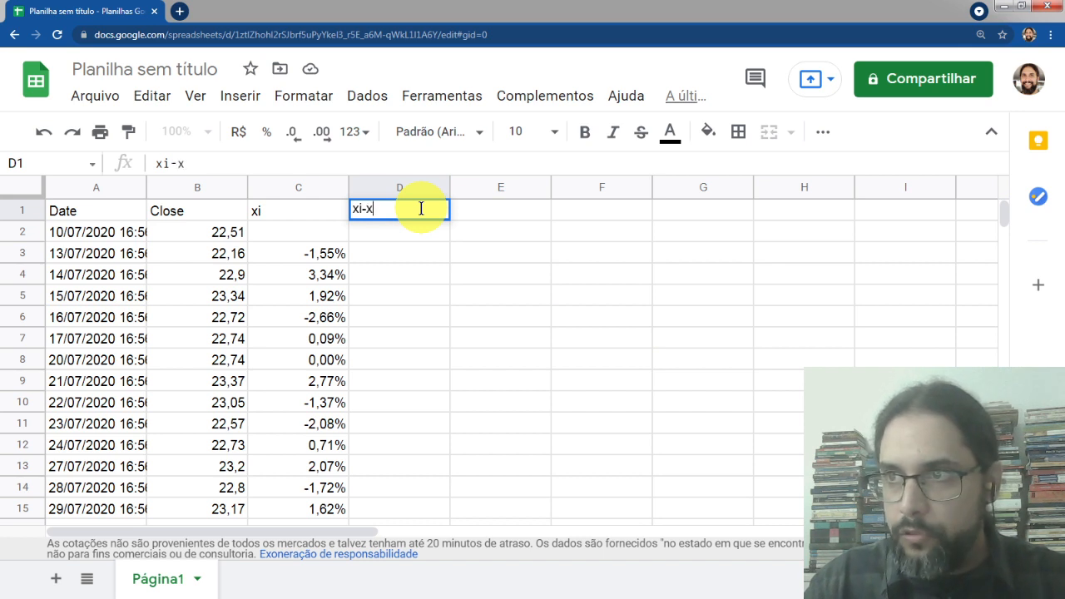
{"action": "type", "text": "medio"}
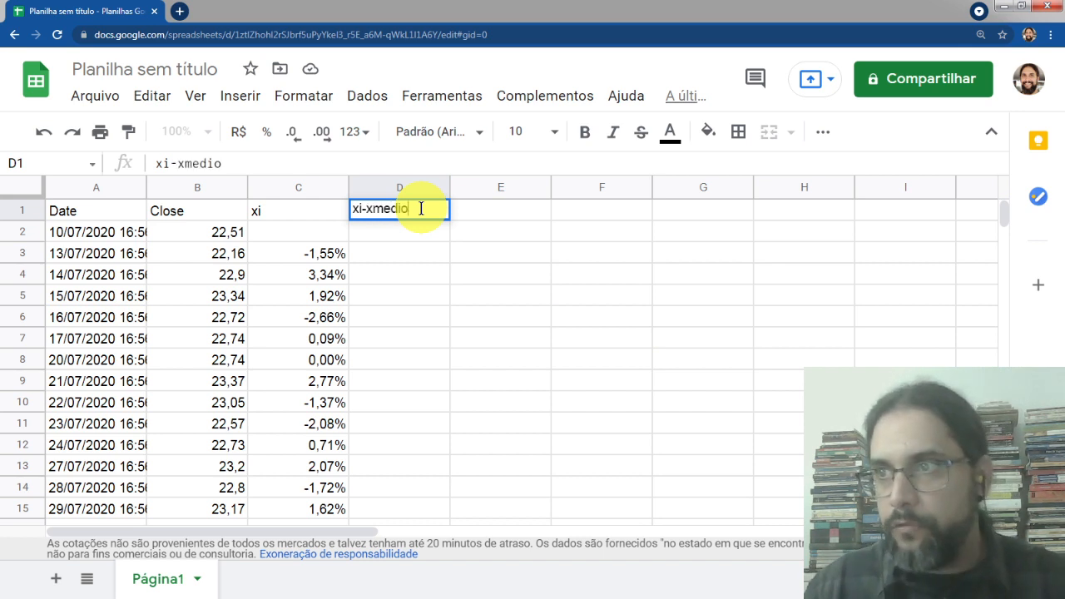
{"action": "key", "text": "Left"}
{"action": "key", "text": "Left"}
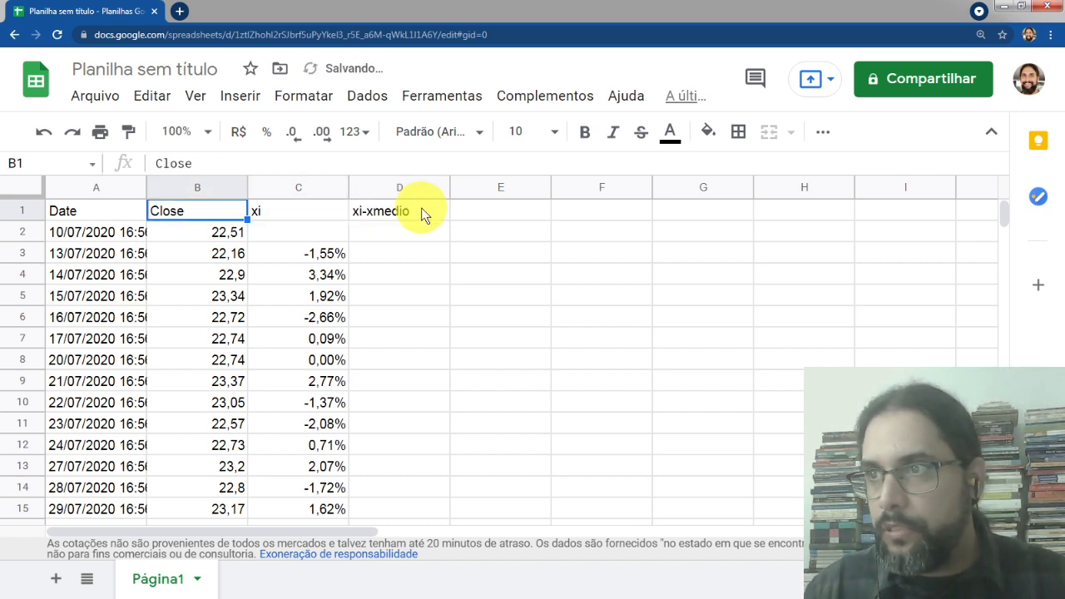
{"action": "left_click", "coordinate": [367, 213]}
{"action": "left_click", "coordinate": [189, 163]}
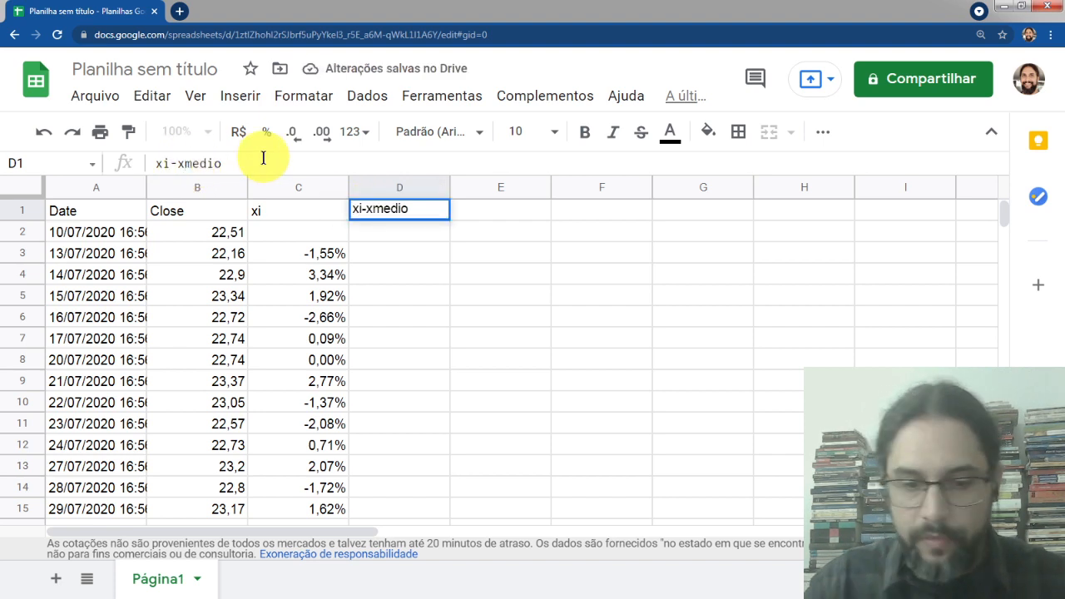
{"action": "type", "text": "i"}
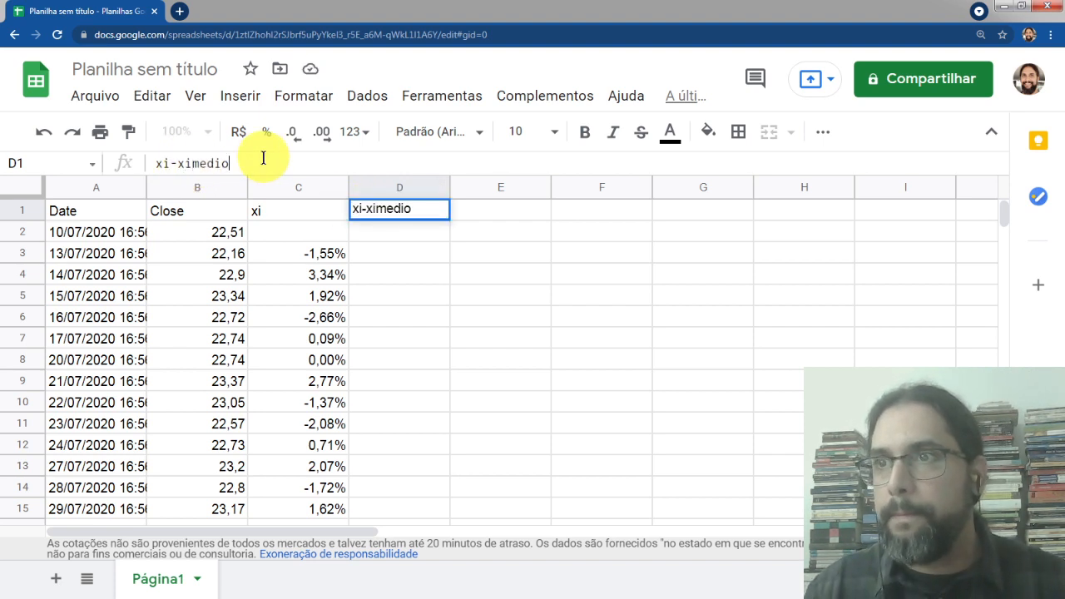
{"action": "key", "text": "Return"}
Enter the deviation formula =C3-$C$249 in D3, subtracting the absolute-referenced average return from the first return
{"action": "key", "text": "Down"}
{"action": "type", "text": "=C3"}
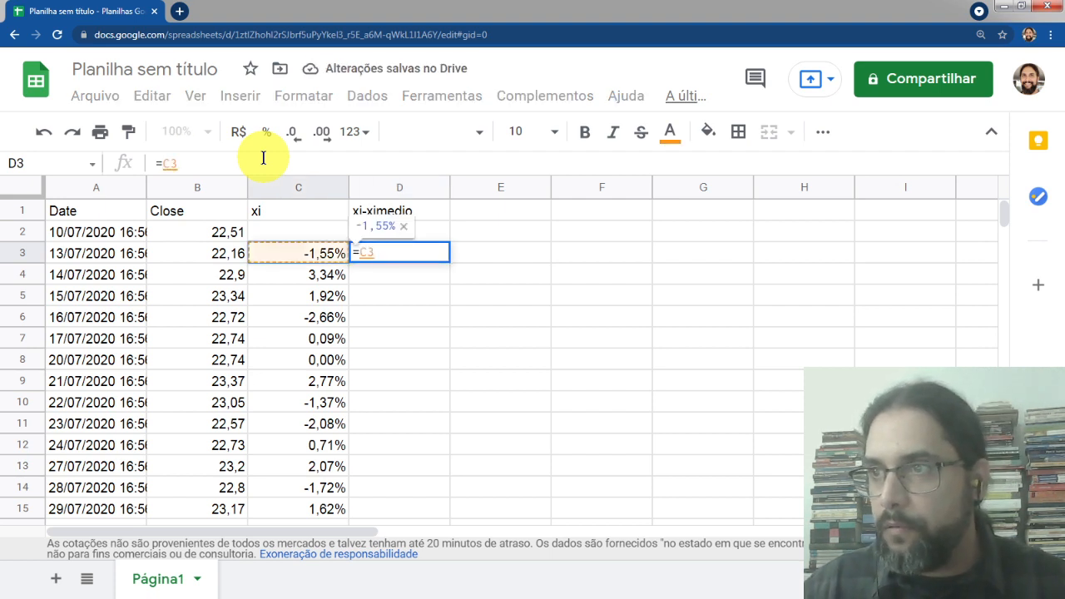
{"action": "type", "text": "-"}
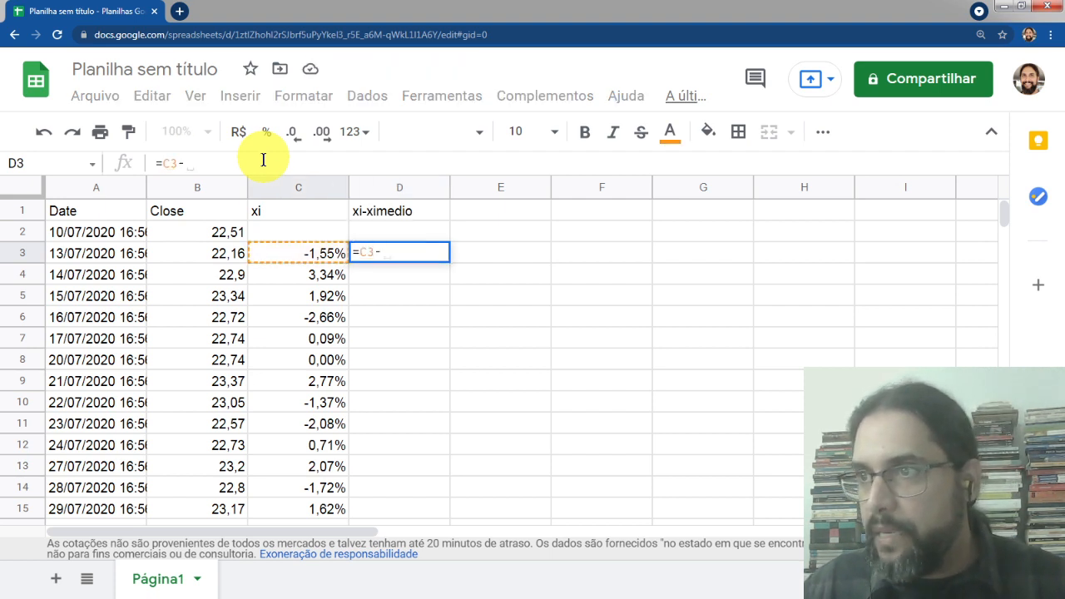
{"action": "scroll", "coordinate": [296, 271], "scroll_direction": "down", "scroll_amount": 10}
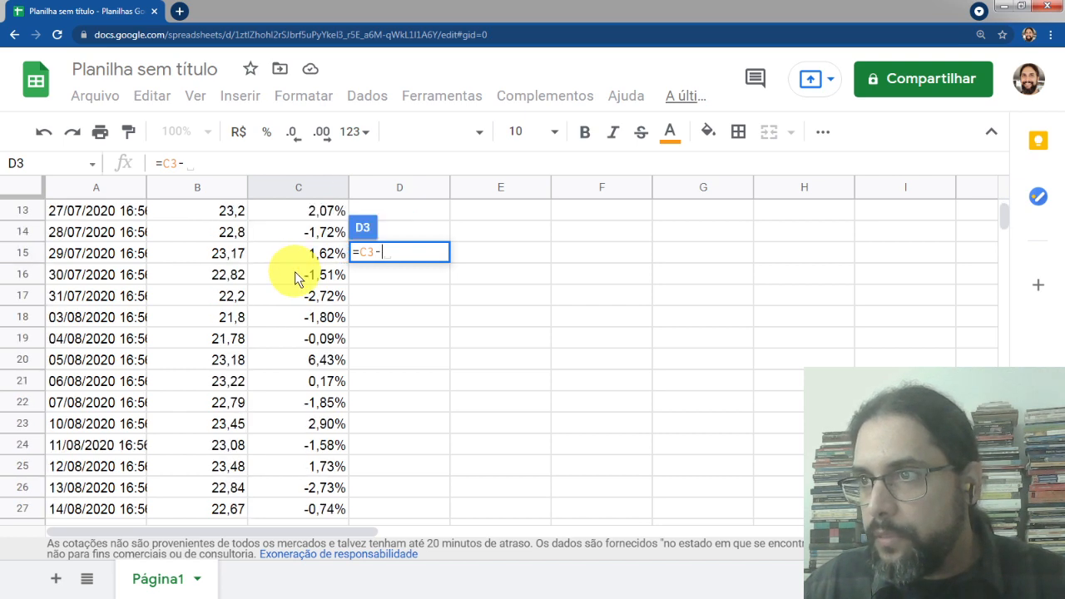
{"action": "scroll", "coordinate": [299, 278], "scroll_direction": "down", "scroll_amount": 18}
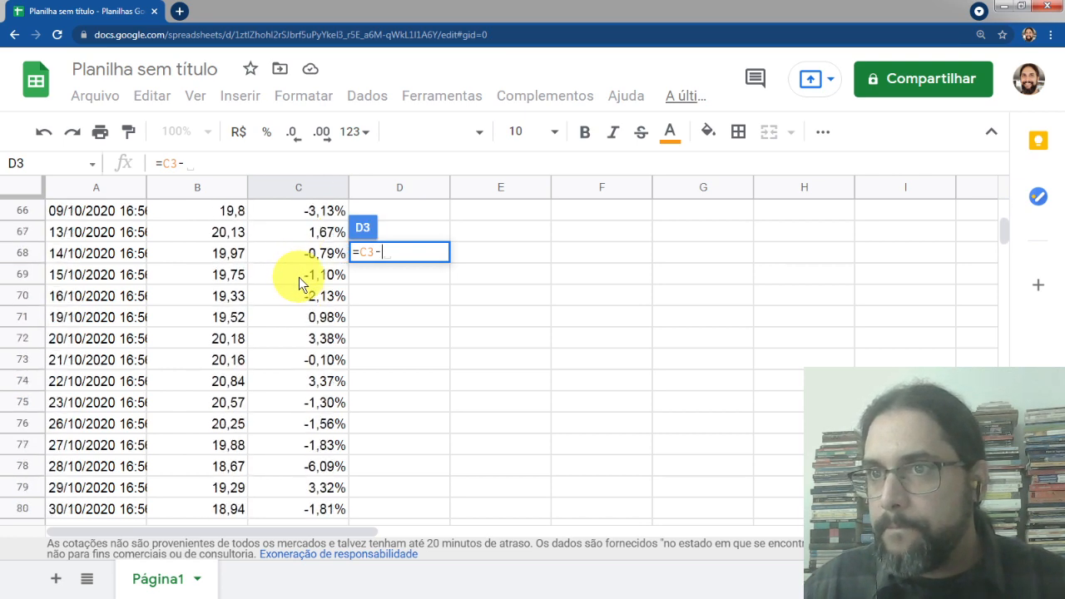
{"action": "scroll", "coordinate": [297, 292], "scroll_direction": "down", "scroll_amount": 18}
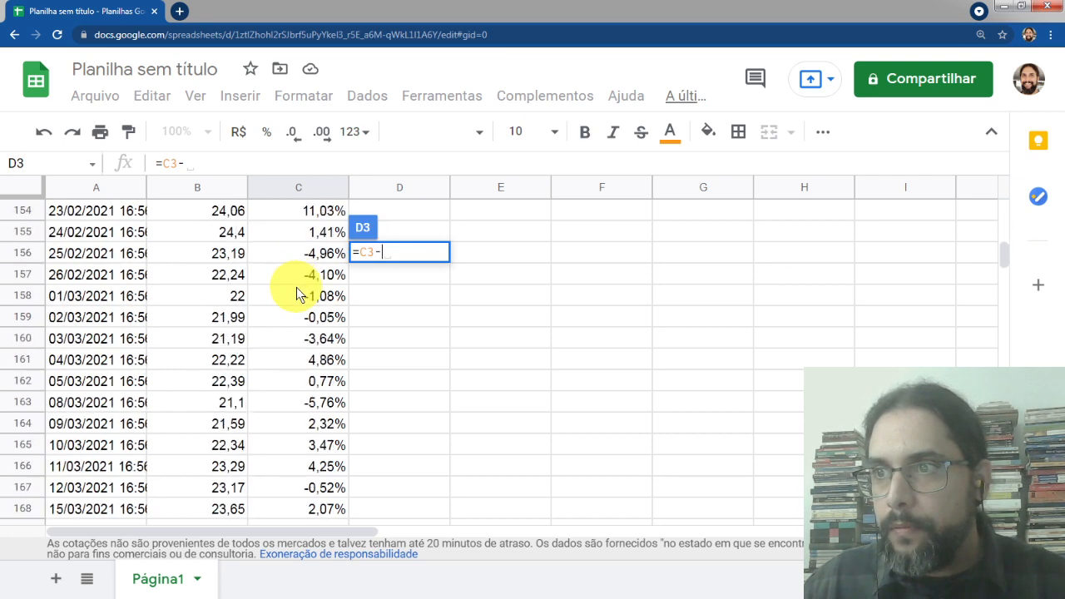
{"action": "scroll", "coordinate": [297, 293], "scroll_direction": "down", "scroll_amount": 10}
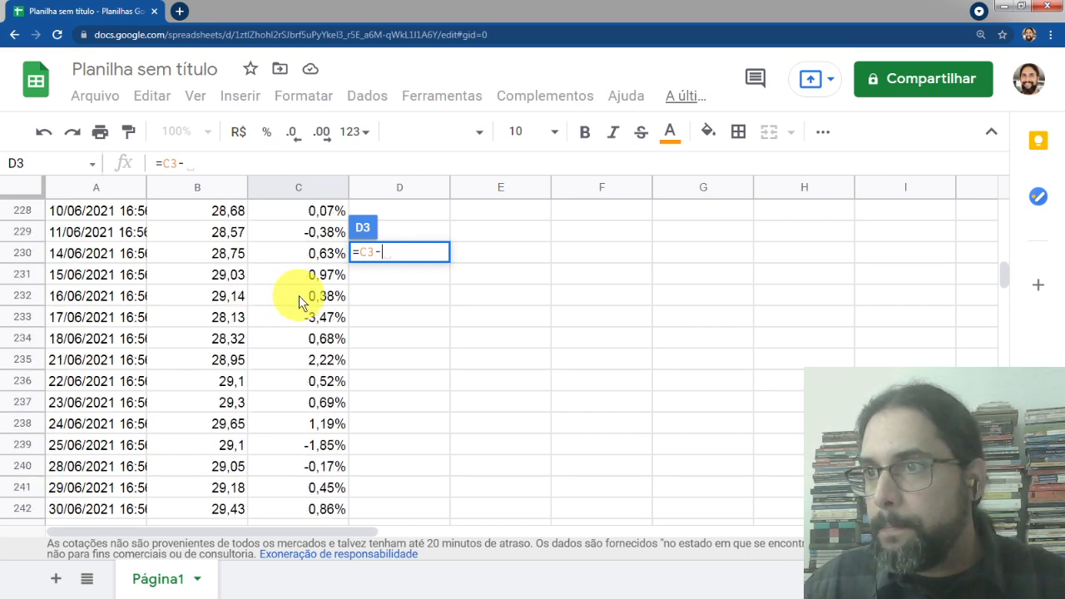
{"action": "left_click", "coordinate": [314, 408]}
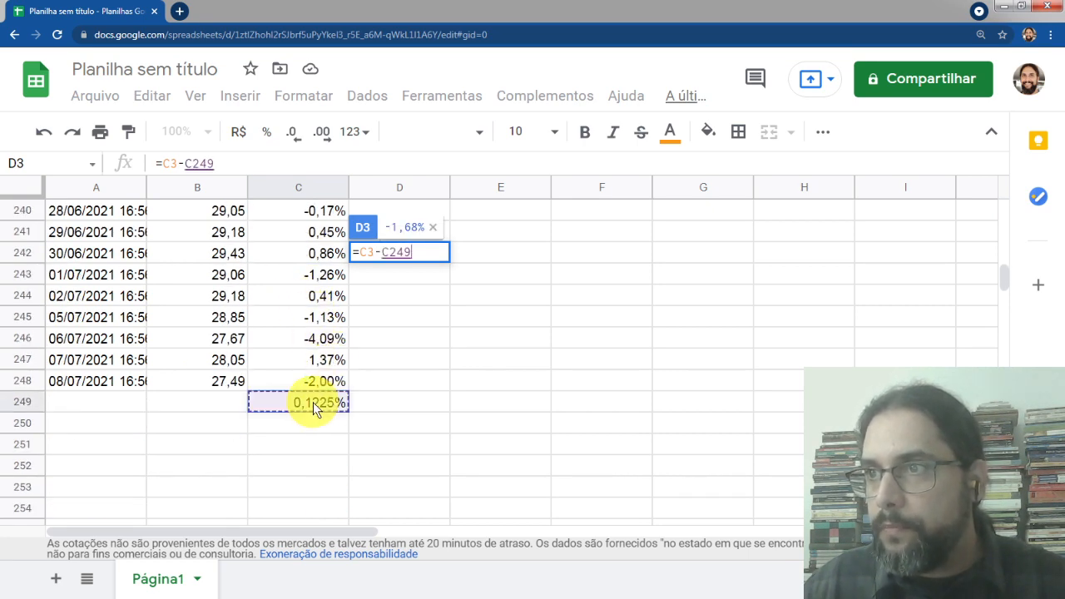
{"action": "left_click", "coordinate": [391, 251]}
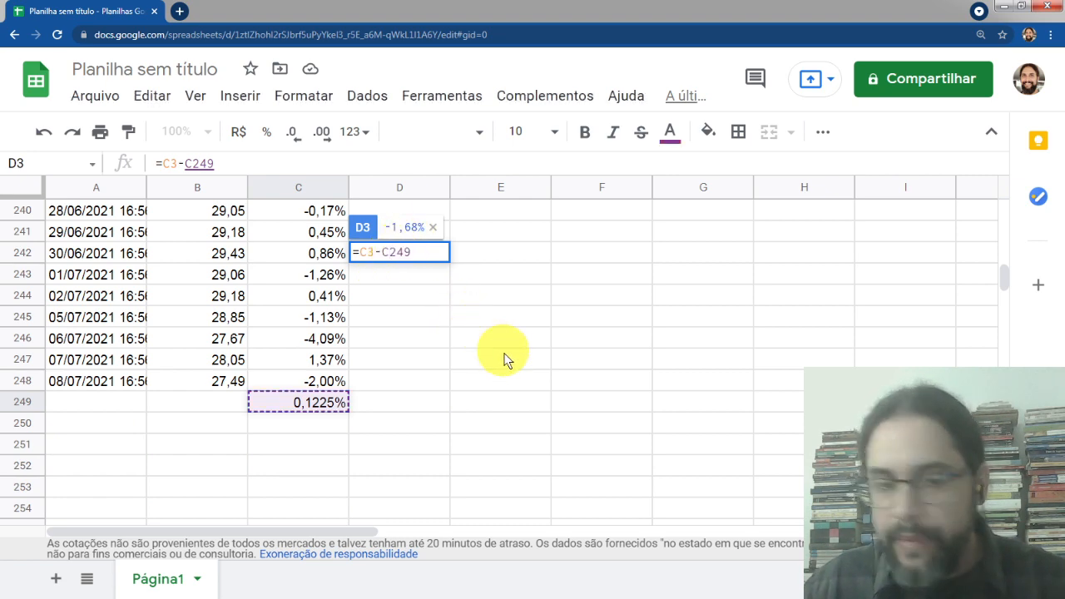
{"action": "key", "text": "F4"}
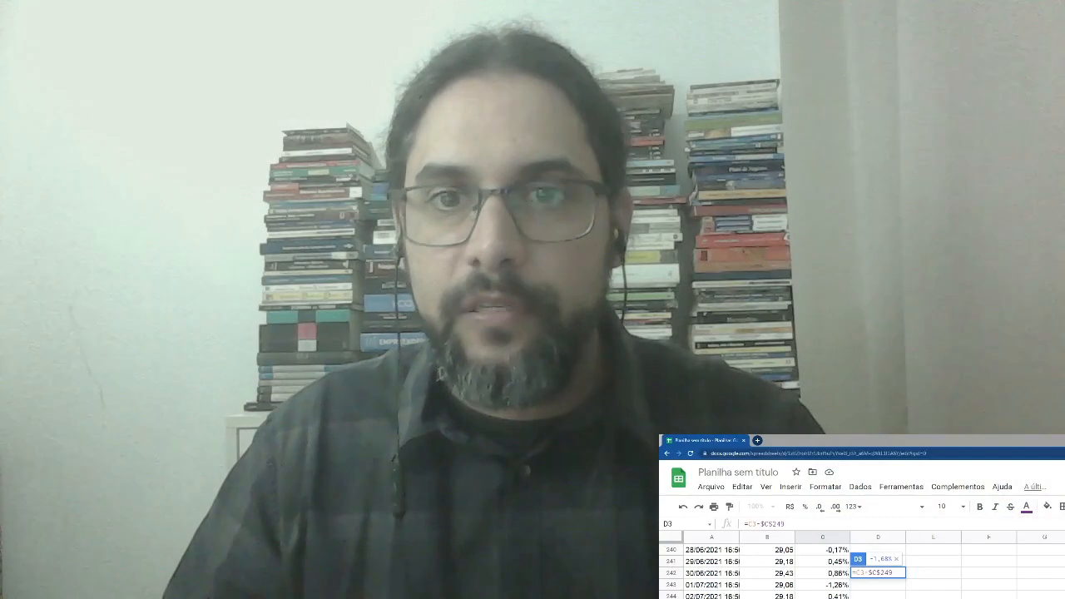
{"action": "key", "text": "Return"}
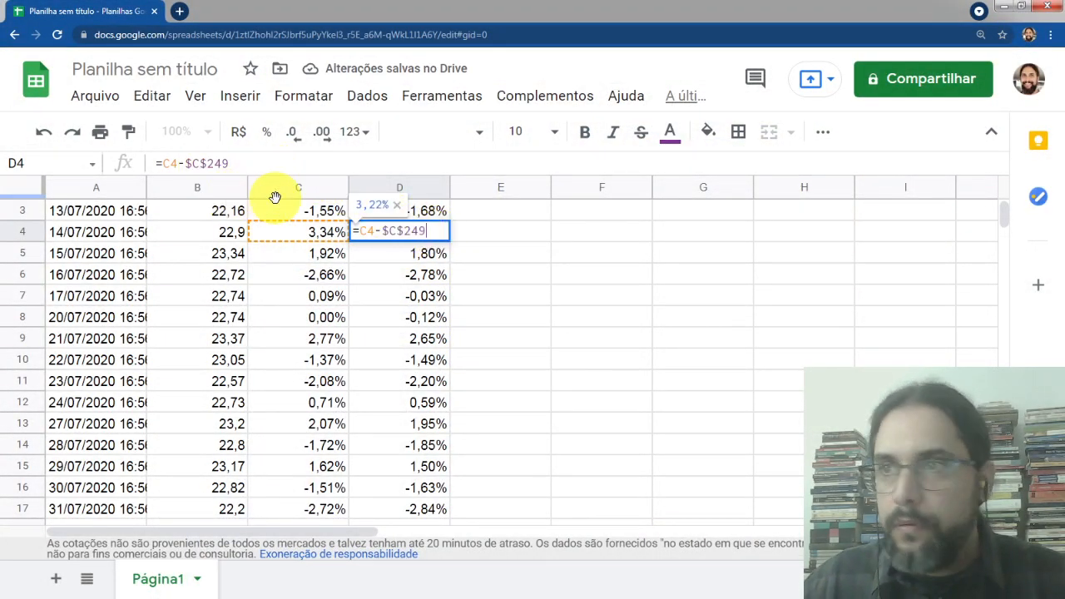
Apply the deviation formula down column D for all return rows
{"action": "left_click", "coordinate": [259, 165]}
{"action": "key", "text": "Return"}
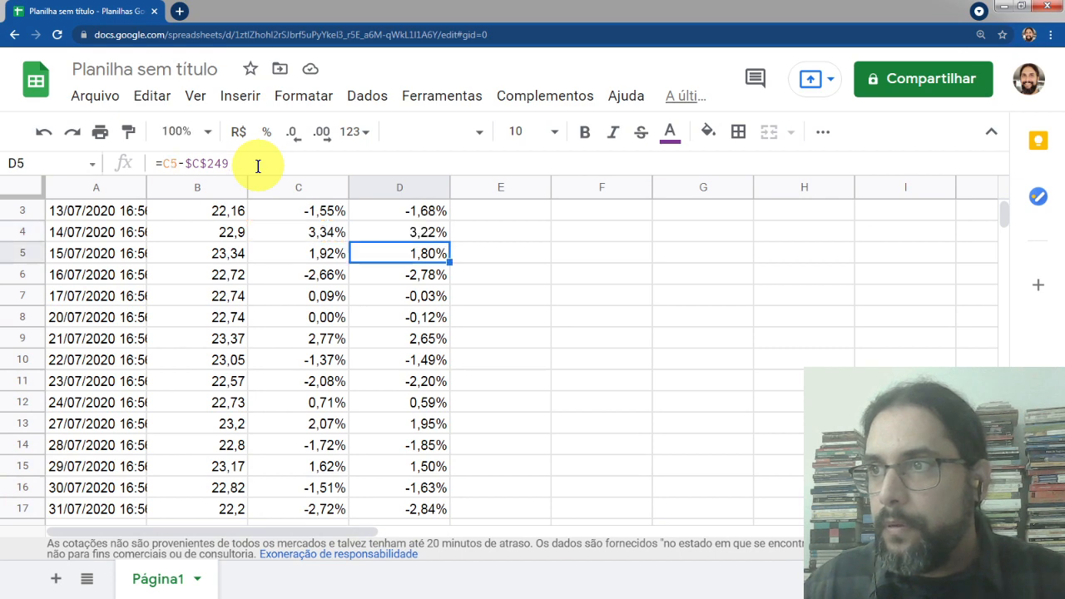
{"action": "scroll", "coordinate": [400, 241], "scroll_direction": "up", "scroll_amount": 1}
{"action": "left_click", "coordinate": [401, 252]}
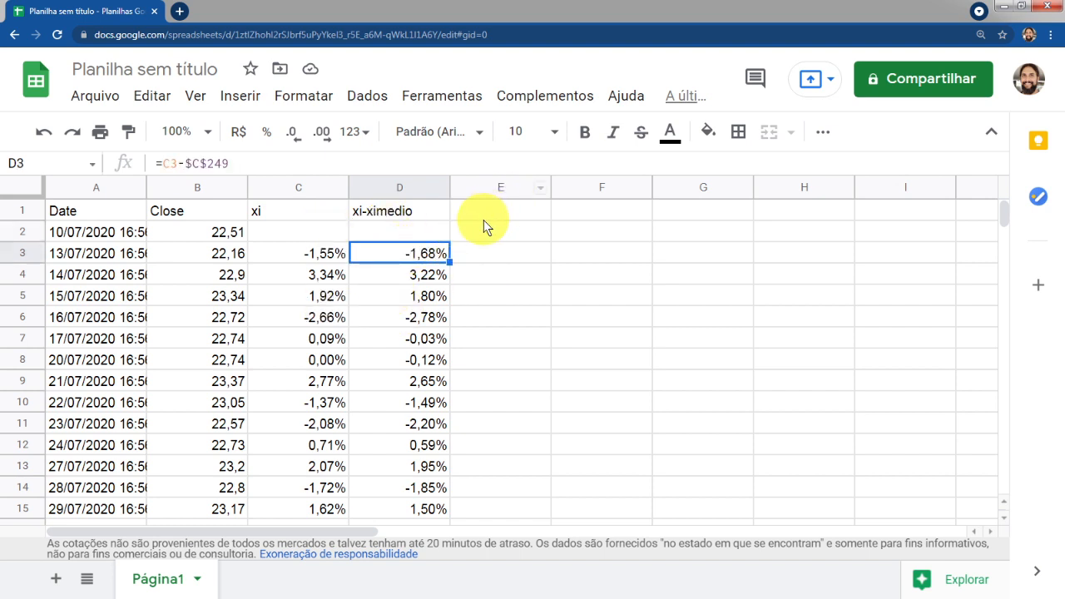
Compare the sample covariance formula in the presentation with the spreadsheet columns, switching back and forth
{"action": "key", "text": "alt+Tab"}
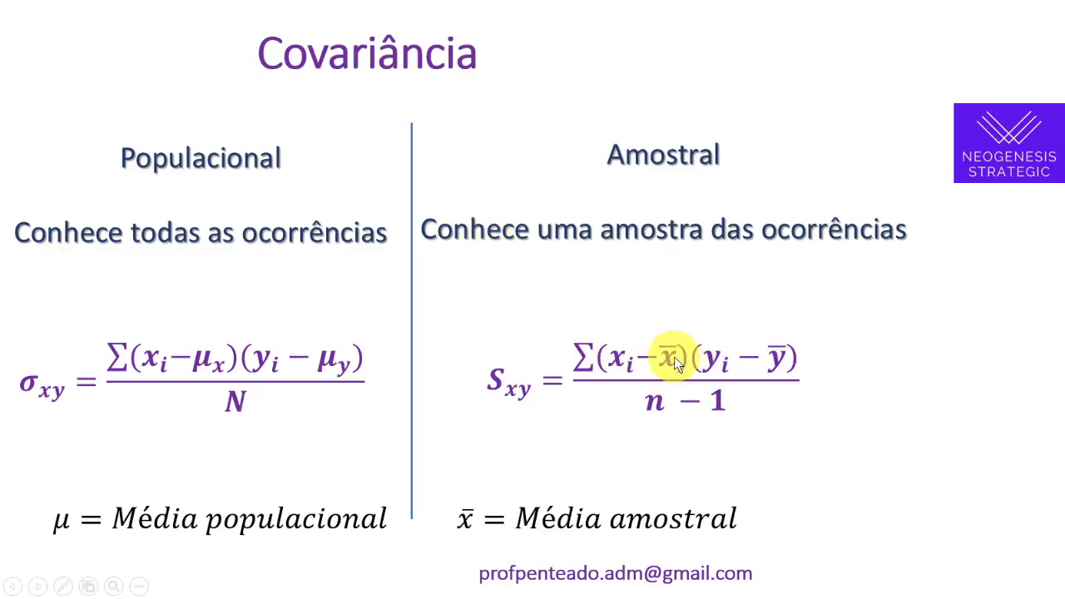
{"action": "key", "text": "alt+Tab"}
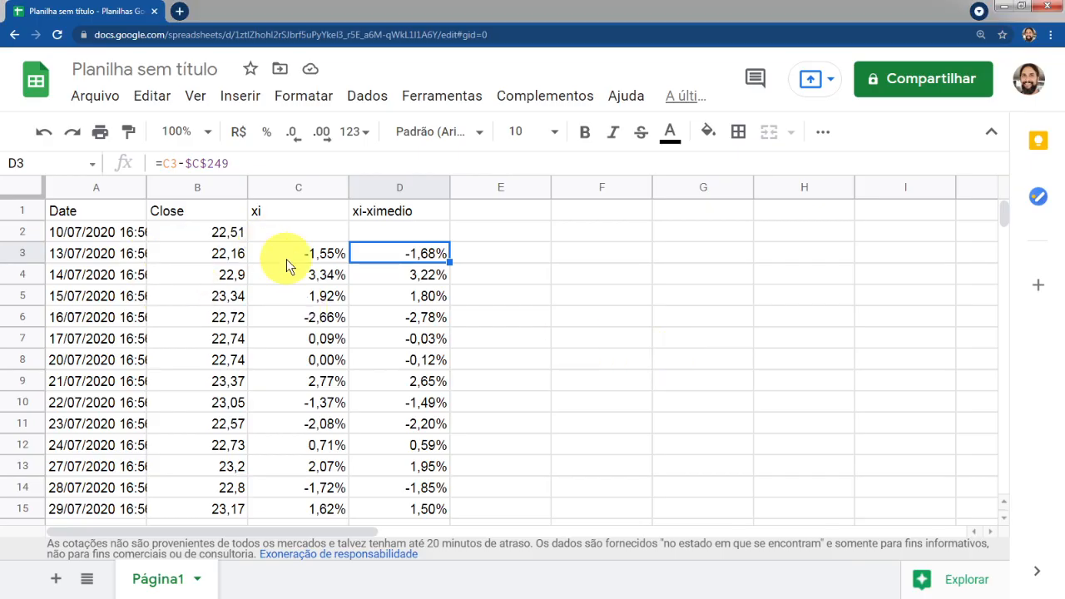
{"action": "left_click", "coordinate": [397, 214]}
{"action": "left_click", "coordinate": [424, 260]}
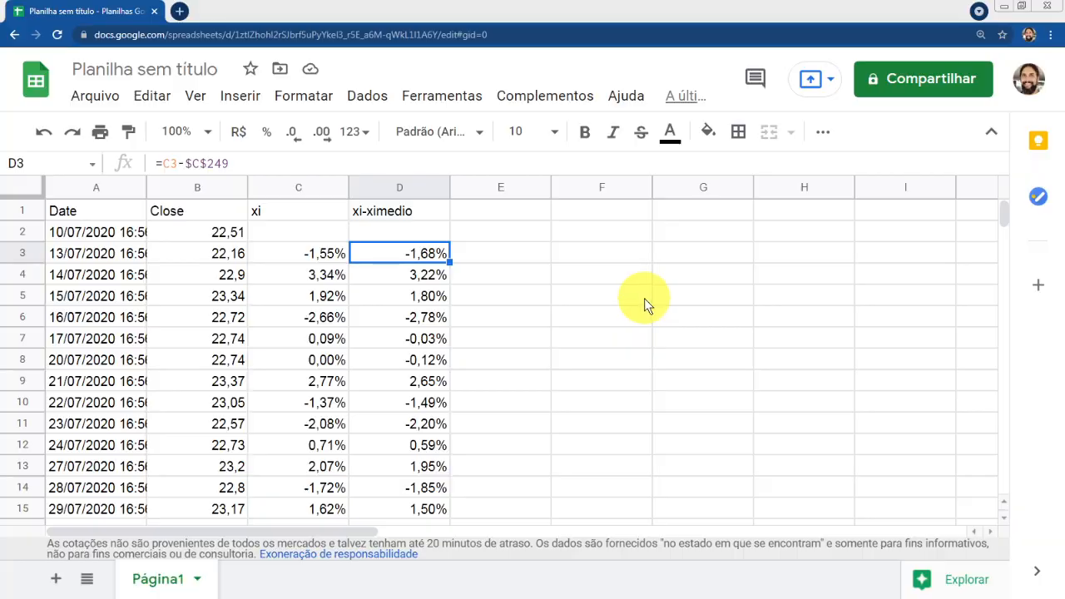
{"action": "key", "text": "alt+Tab"}
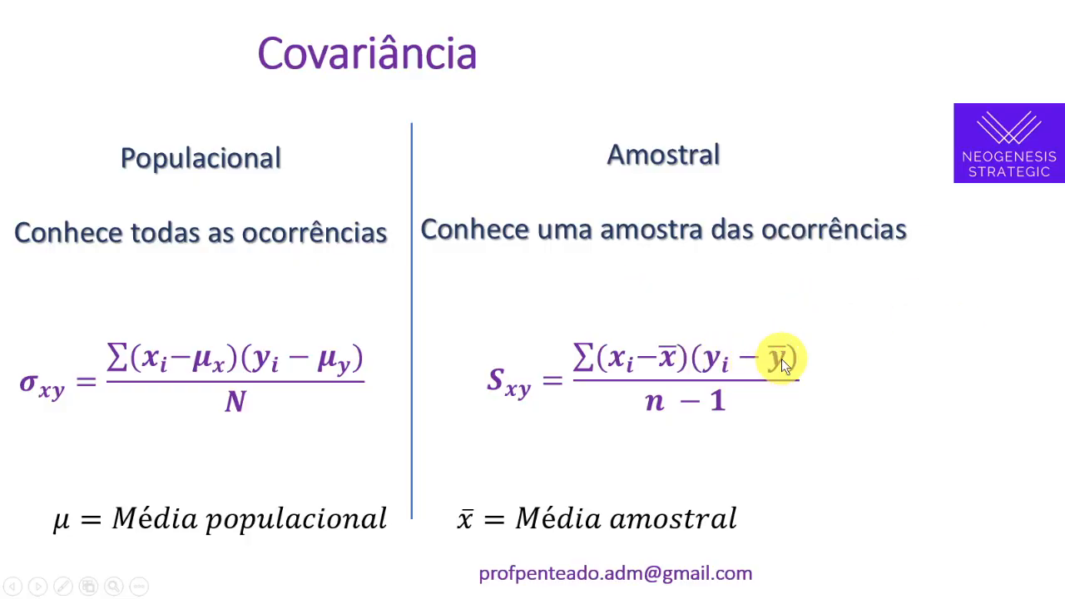
{"action": "key", "text": "alt+Tab"}
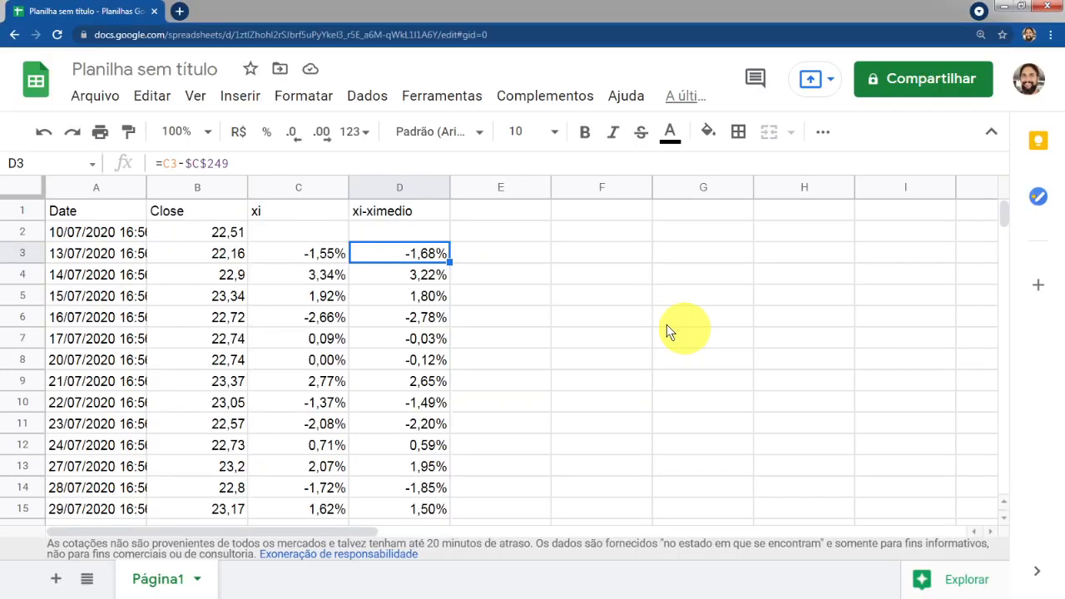
Copy the GOOGLEFINANCE formula from A1 and paste it into F1
{"action": "left_click", "coordinate": [610, 213]}
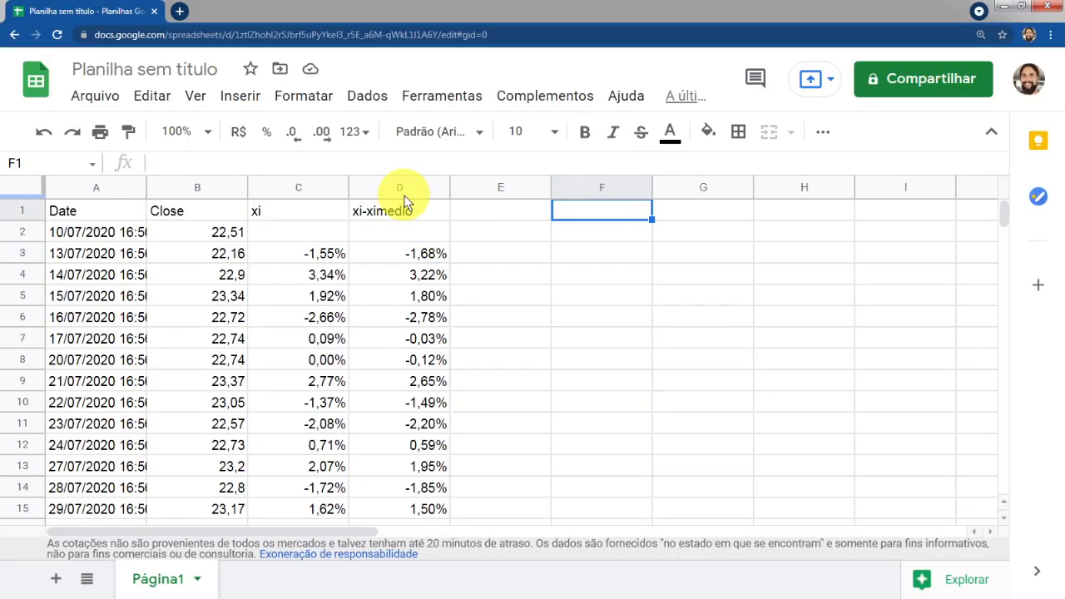
{"action": "left_click", "coordinate": [83, 218]}
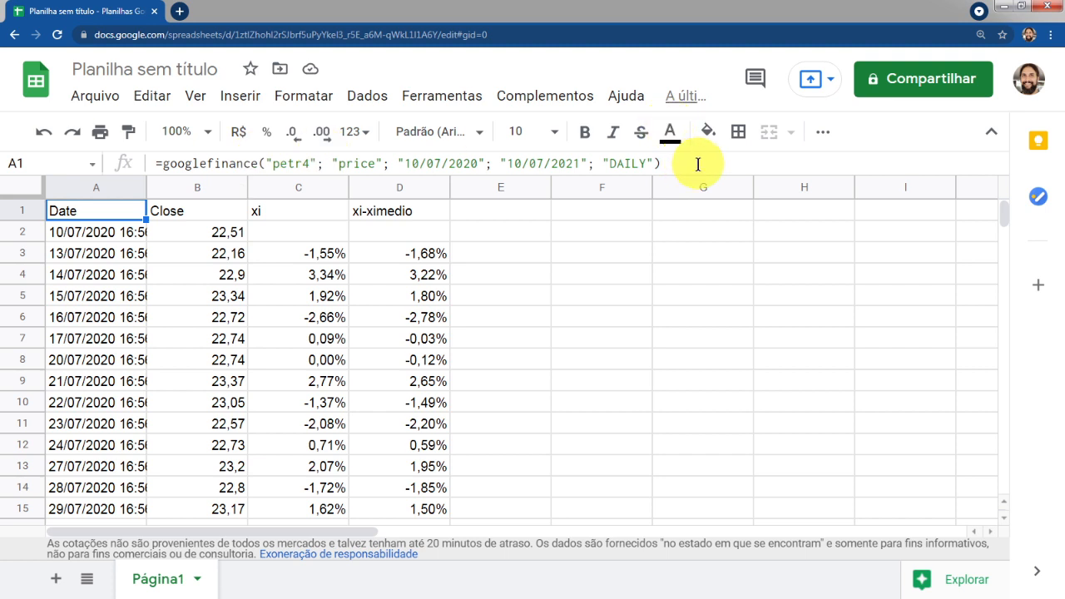
{"action": "left_click_drag", "start_coordinate": [707, 165], "coordinate": [95, 161]}
{"action": "key", "text": "ctrl+c"}
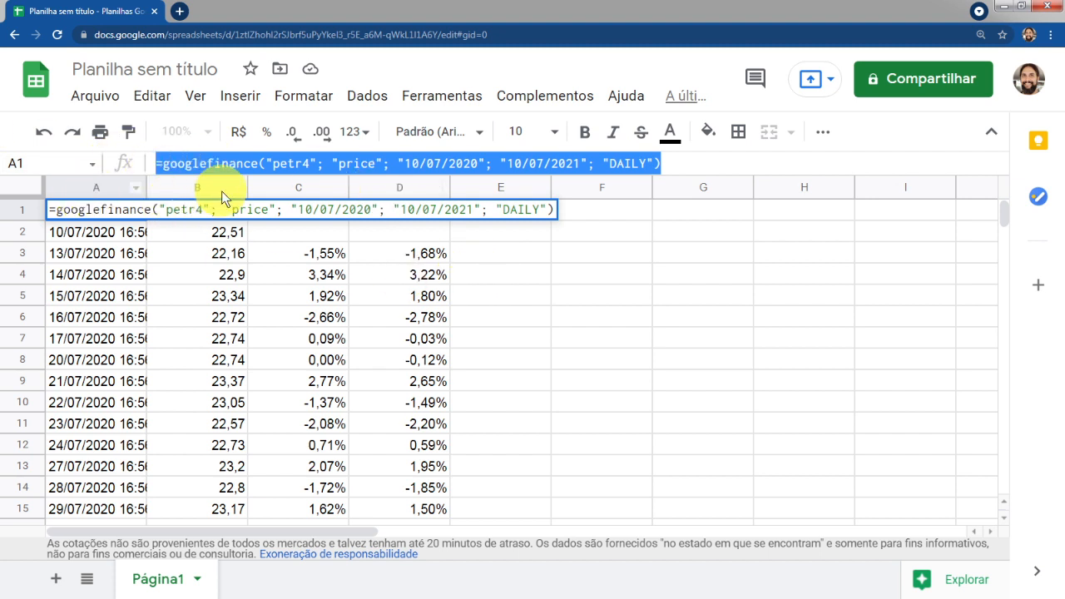
{"action": "key", "text": "Return"}
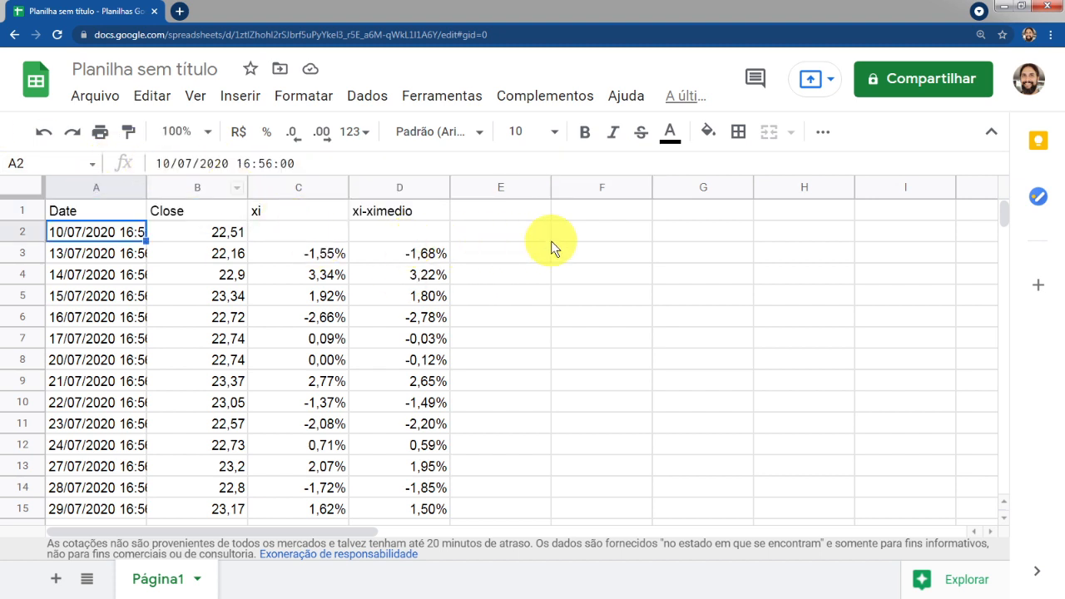
{"action": "left_click", "coordinate": [613, 210]}
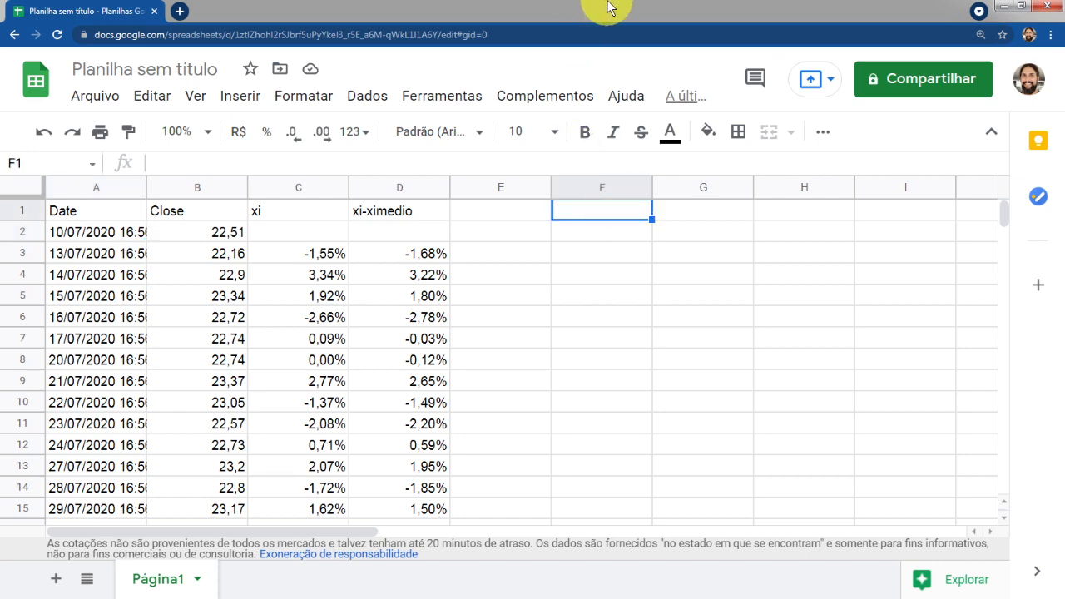
{"action": "key", "text": "ctrl+v"}
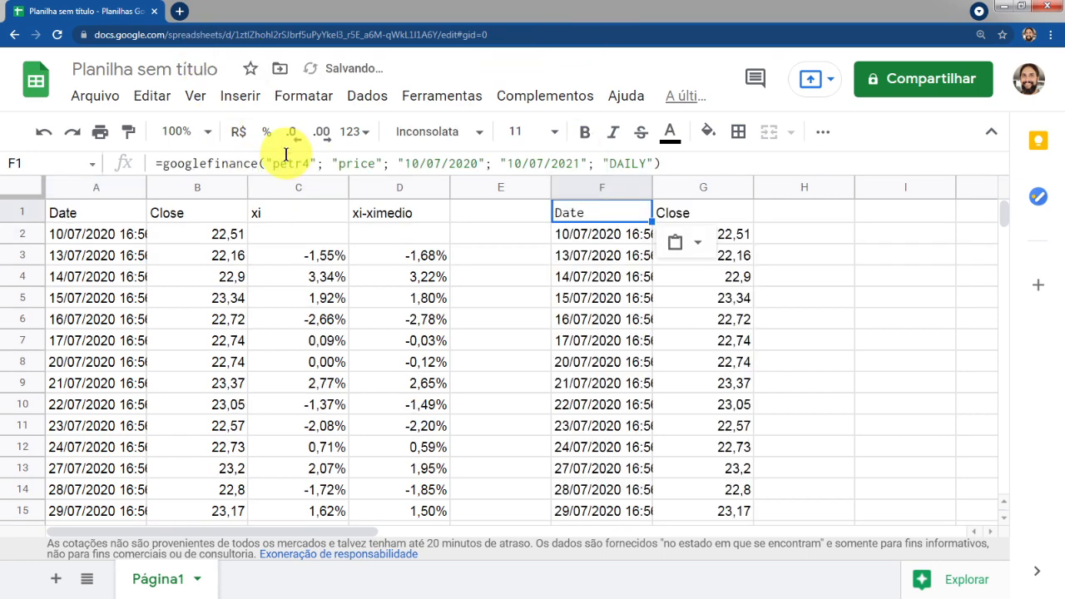
Change the ticker in F1's GOOGLEFINANCE formula to mglu3
{"action": "left_click", "coordinate": [285, 160]}
{"action": "double_click", "coordinate": [287, 163]}
{"action": "key", "text": "Left"}
{"action": "key", "text": "Left"}
{"action": "key", "text": "Left"}
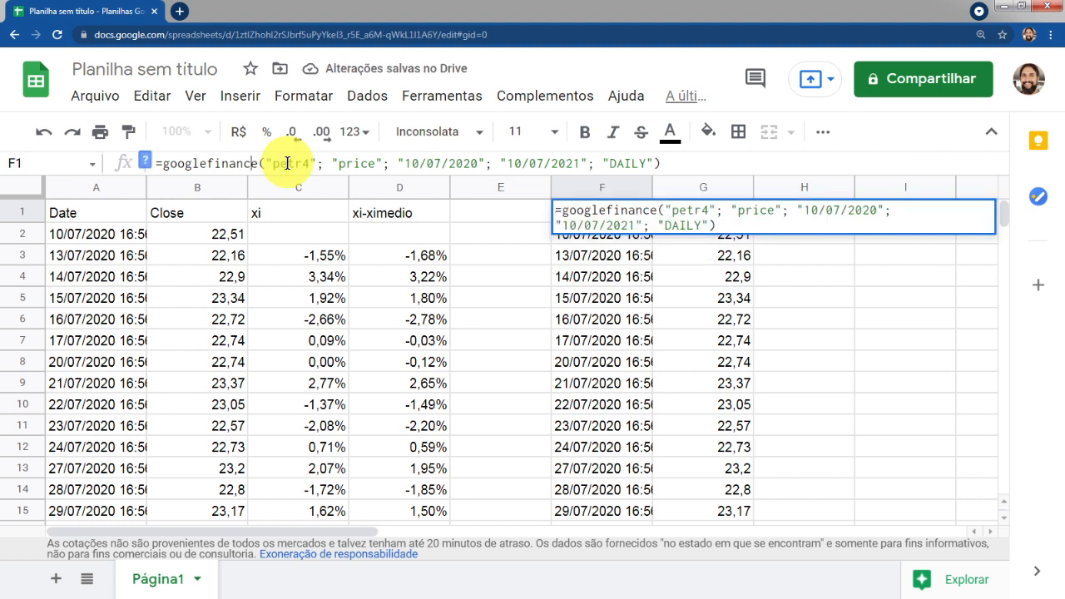
{"action": "double_click", "coordinate": [287, 163]}
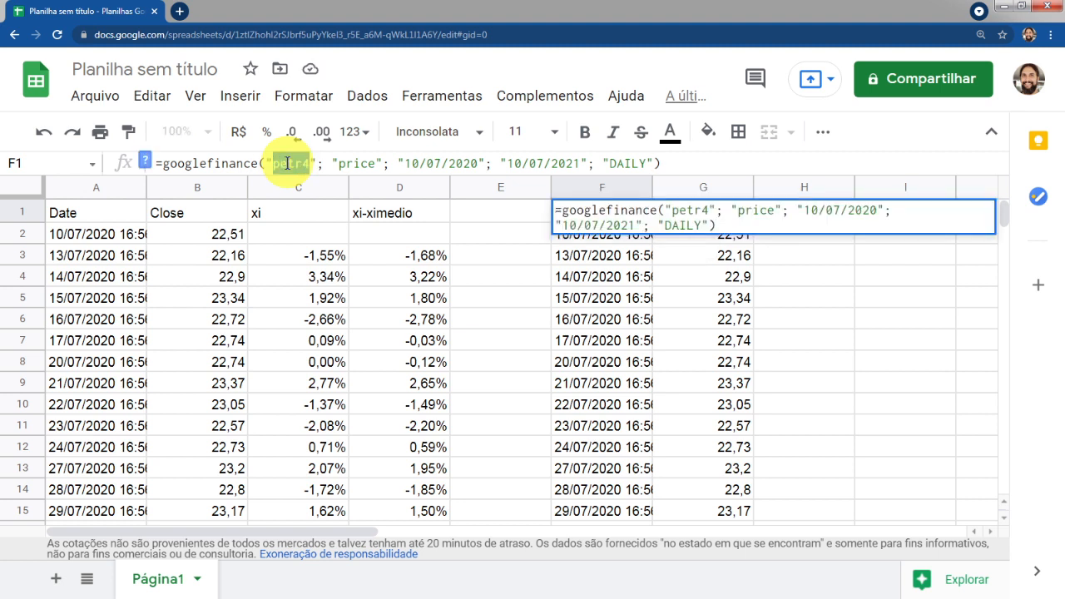
{"action": "type", "text": "mglu"}
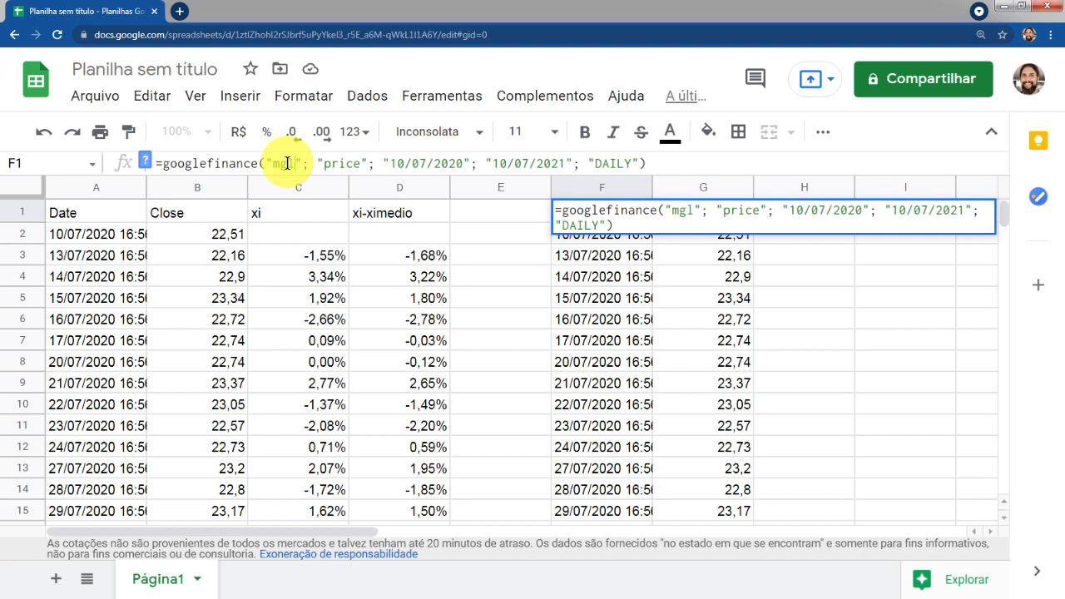
{"action": "key", "text": "Return"}
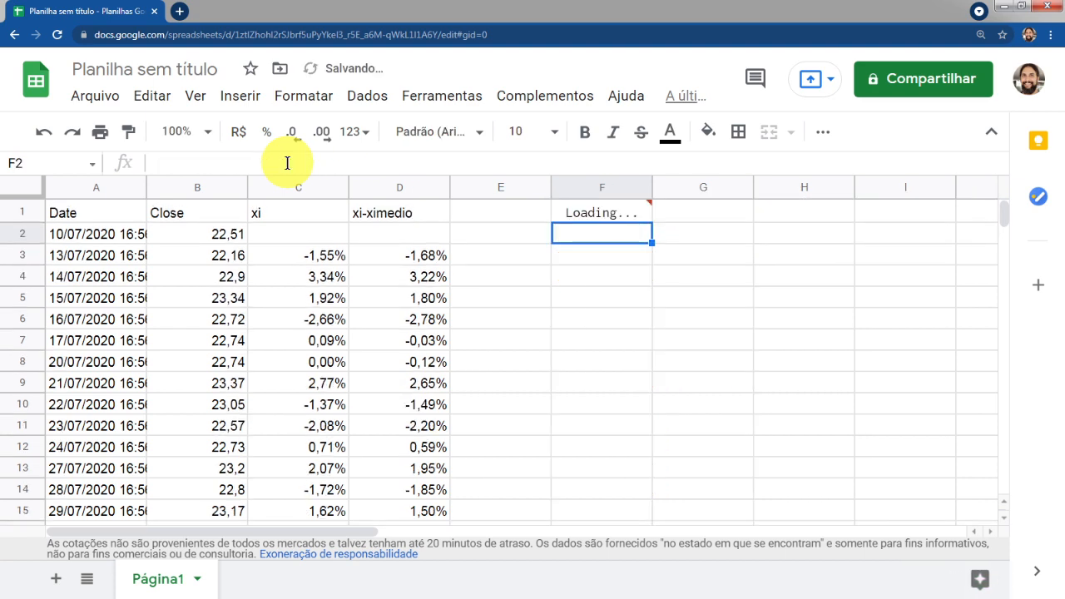
Inspect the imported MGLU3 dates and closing prices down to the end of the range
{"action": "left_click", "coordinate": [630, 221]}
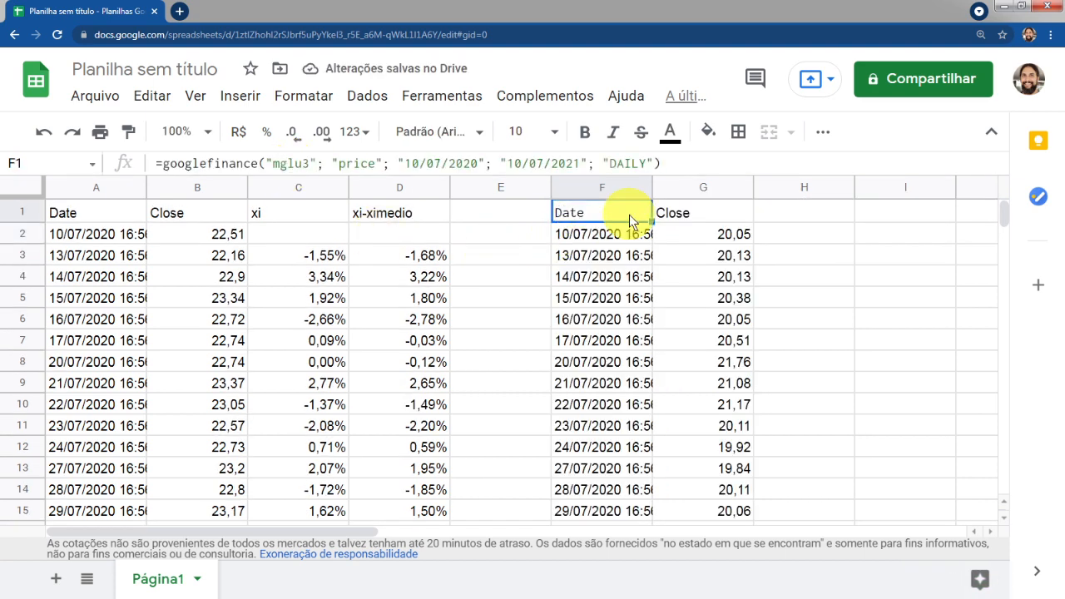
{"action": "left_click", "coordinate": [623, 238]}
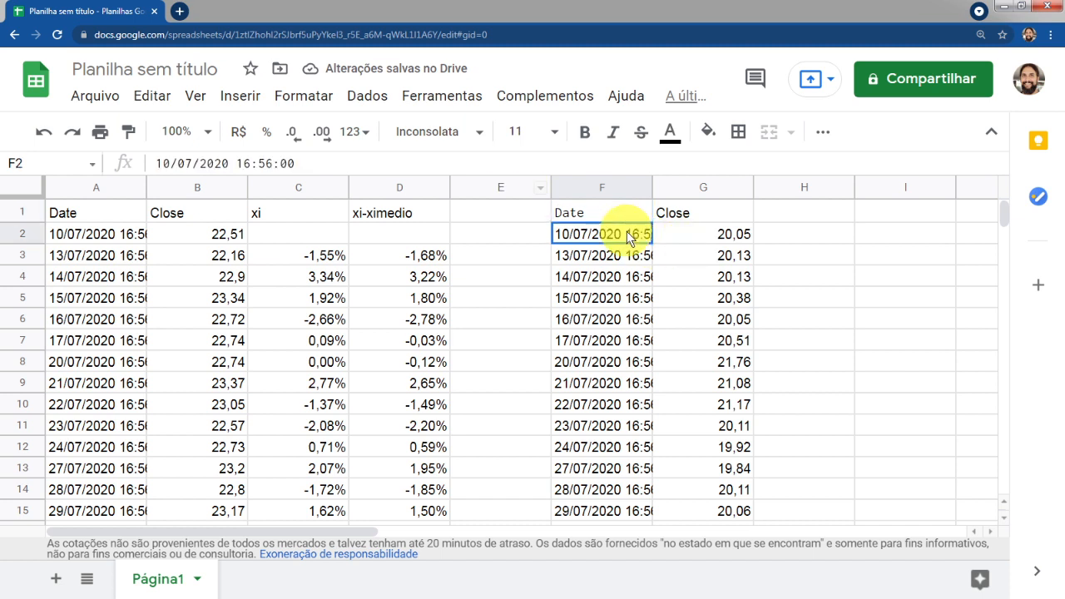
{"action": "left_click", "coordinate": [713, 234]}
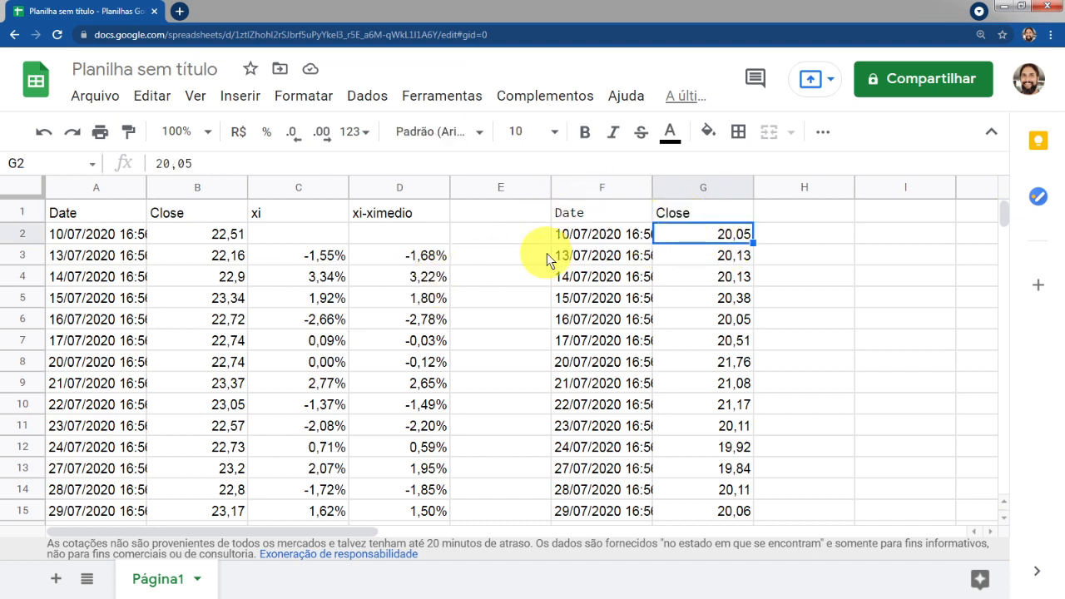
{"action": "key", "text": "Left"}
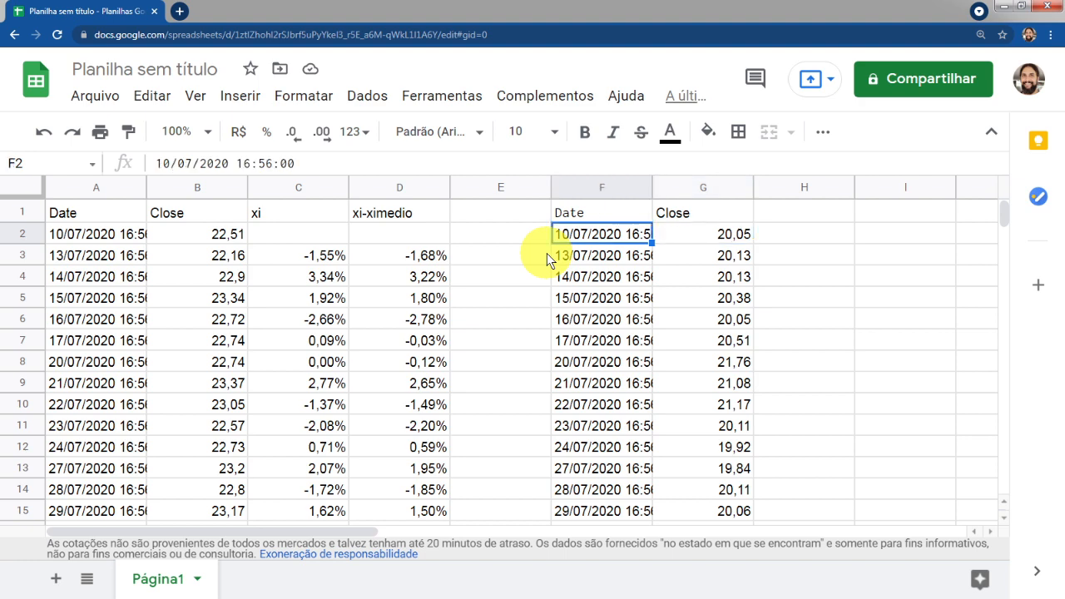
{"action": "key", "text": "ctrl+Down"}
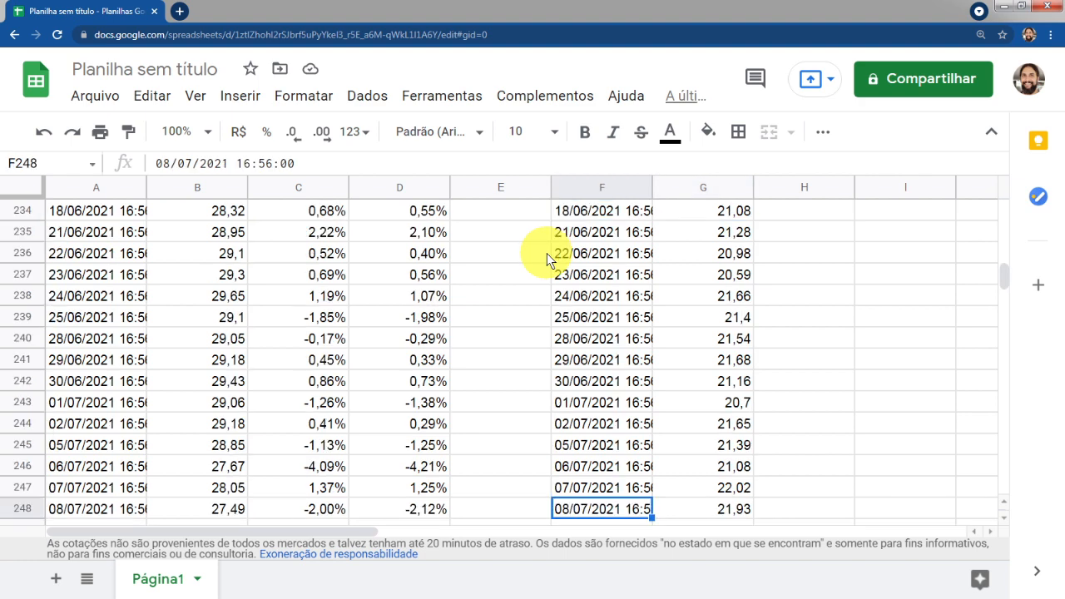
{"action": "key", "text": "Right"}
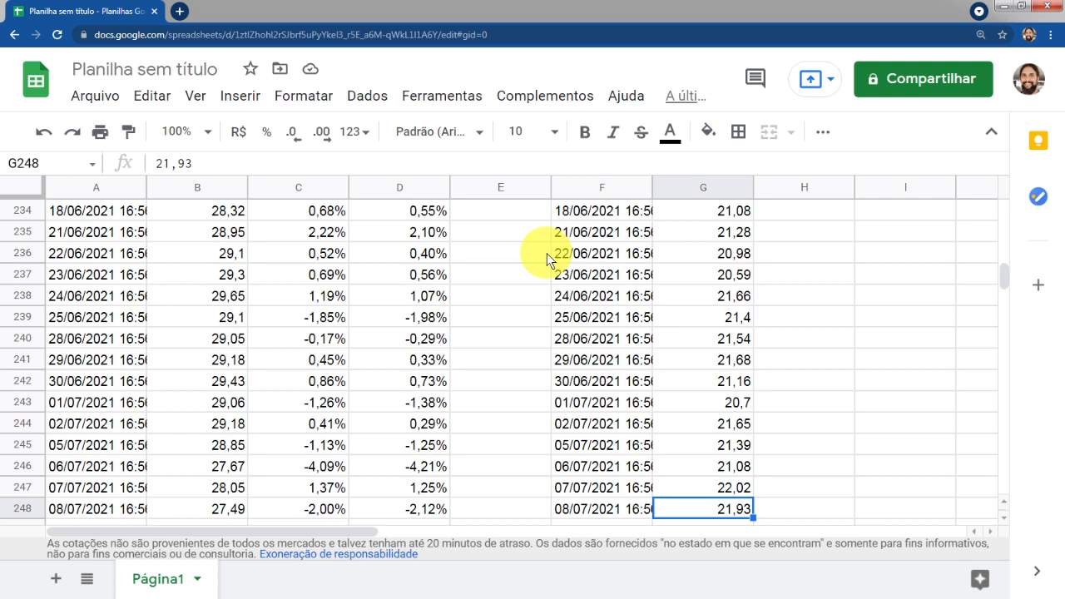
{"action": "key", "text": "ctrl+Up"}
{"action": "key", "text": "Left"}
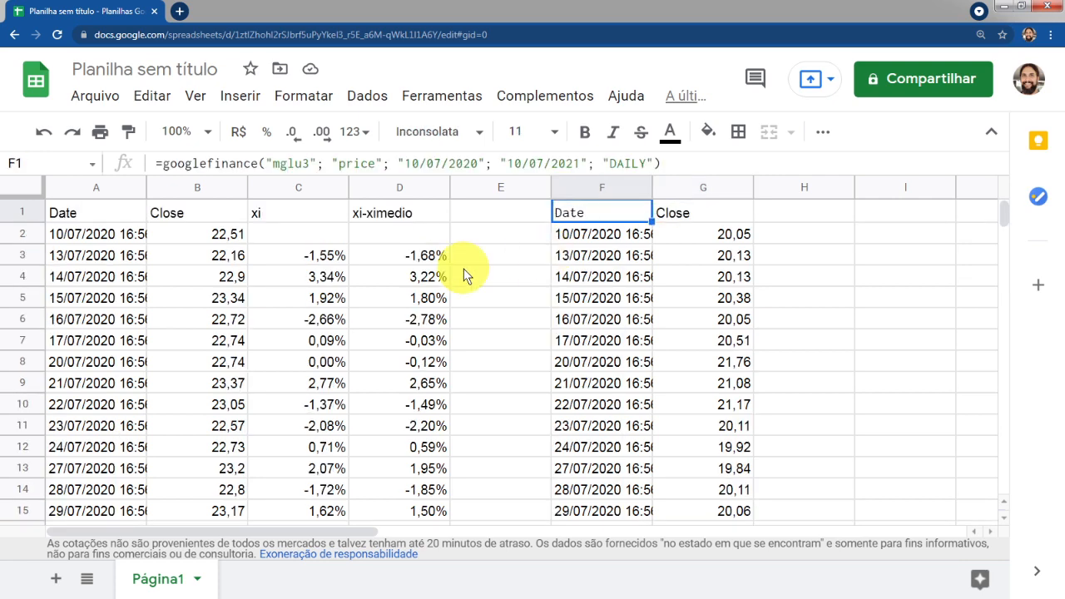
{"action": "left_click", "coordinate": [290, 207]}
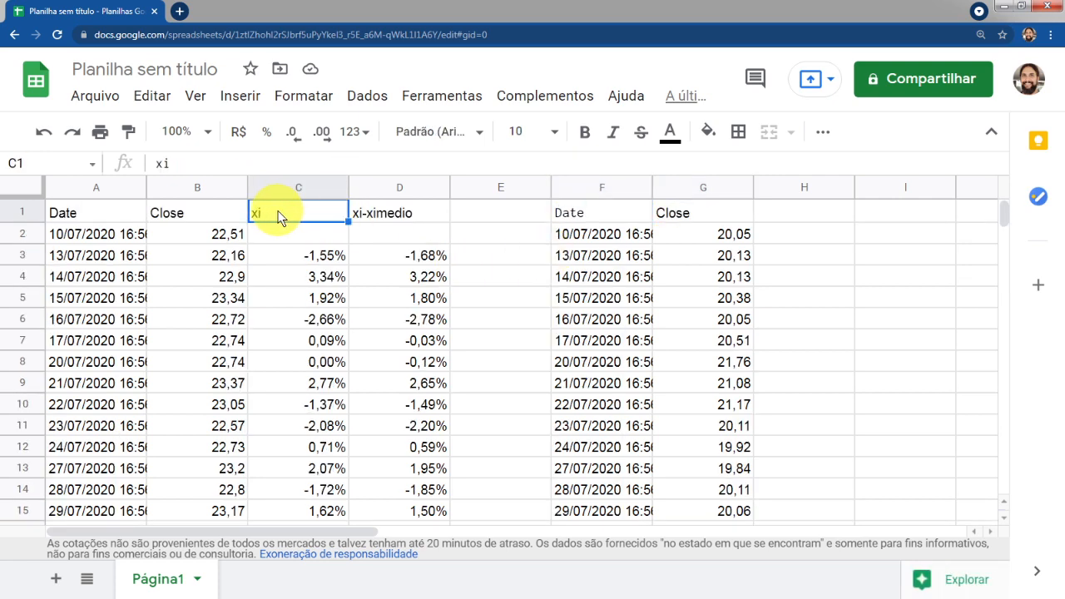
Copy the xi and xi-ximedio headers and first formulas from C1:D3 into H1:I3 for MGLU3
{"action": "left_click_drag", "start_coordinate": [278, 215], "coordinate": [444, 254]}
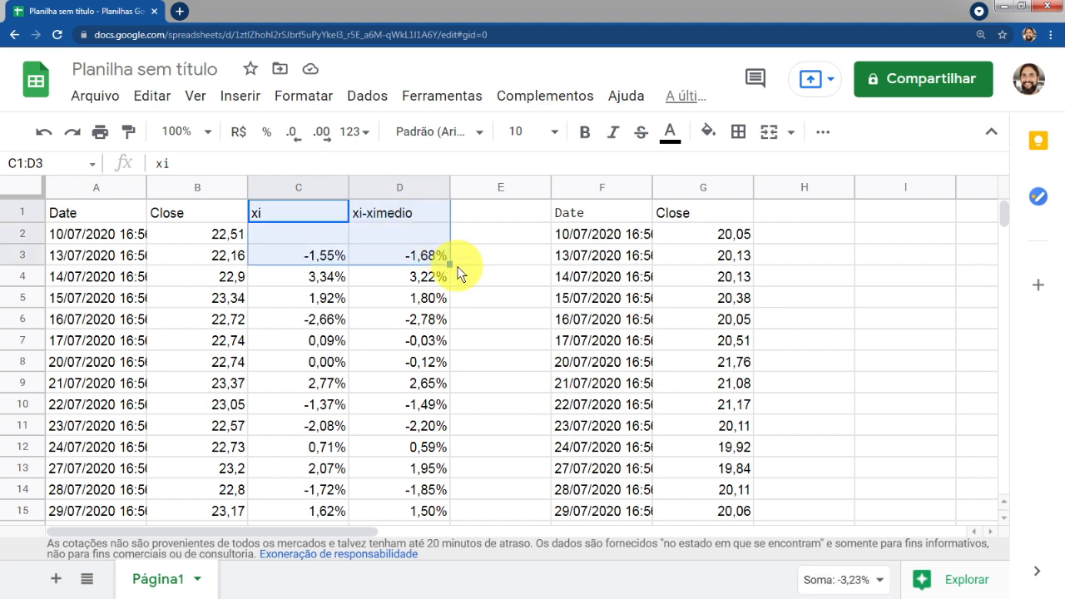
{"action": "left_click", "coordinate": [784, 213]}
{"action": "type", "text": "xi\txi-ximedio \t 0,40%\t0,28%"}
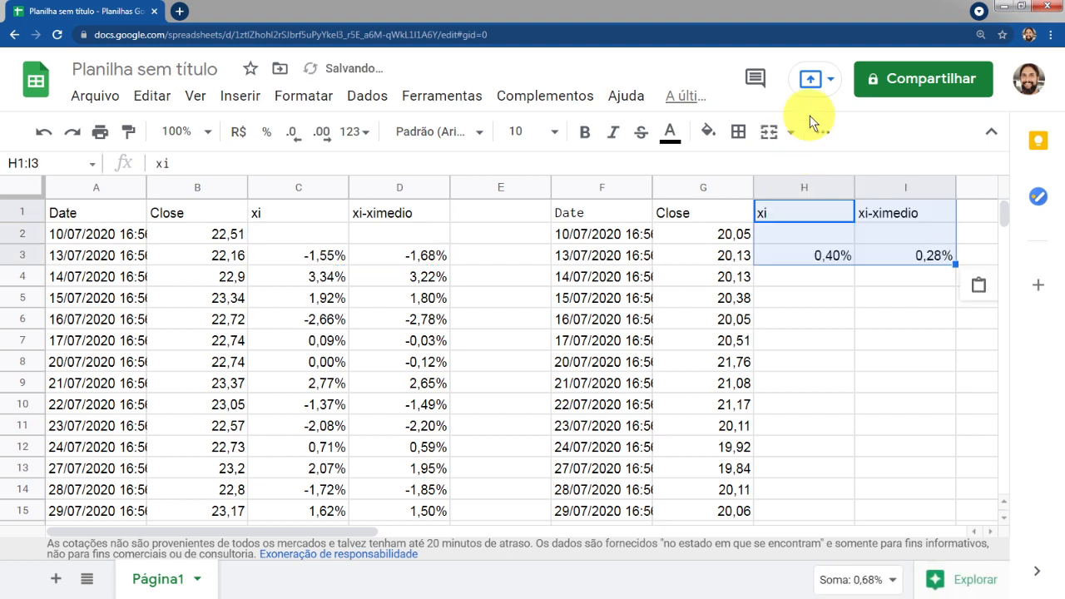
Check H3's return formula =(G3/G2)-1 and fill it down column H for all MGLU3 dates
{"action": "left_click", "coordinate": [787, 257]}
{"action": "double_click", "coordinate": [778, 253]}
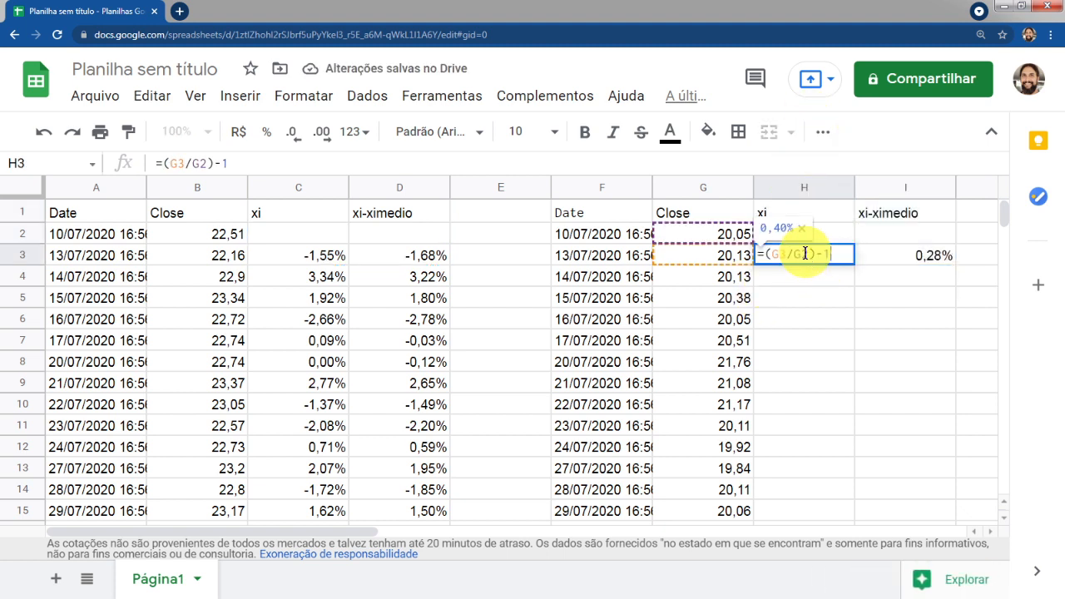
{"action": "key", "text": "Return"}
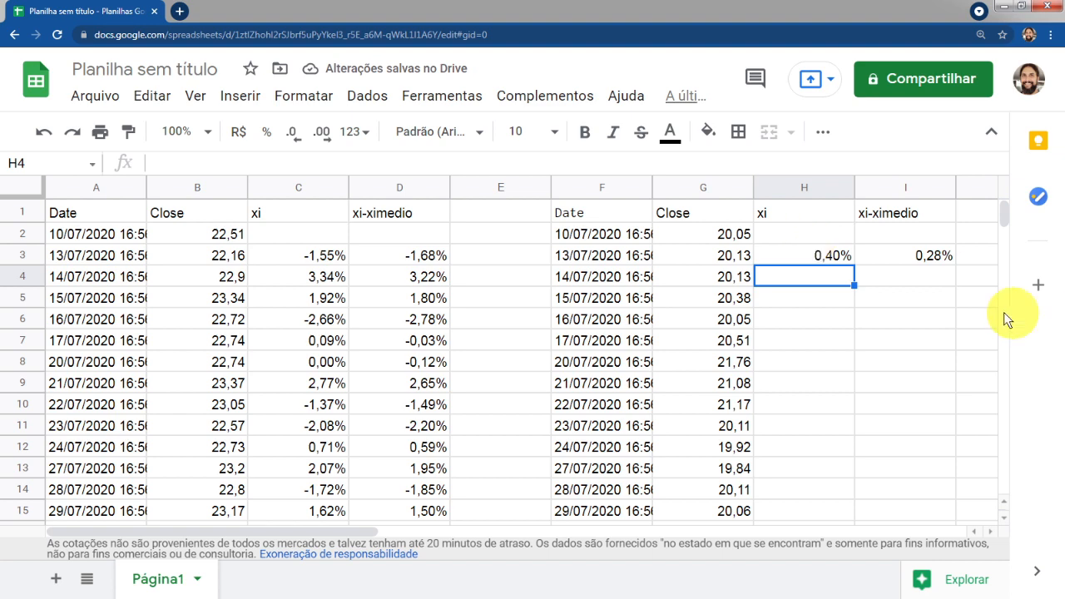
{"action": "left_click", "coordinate": [831, 263]}
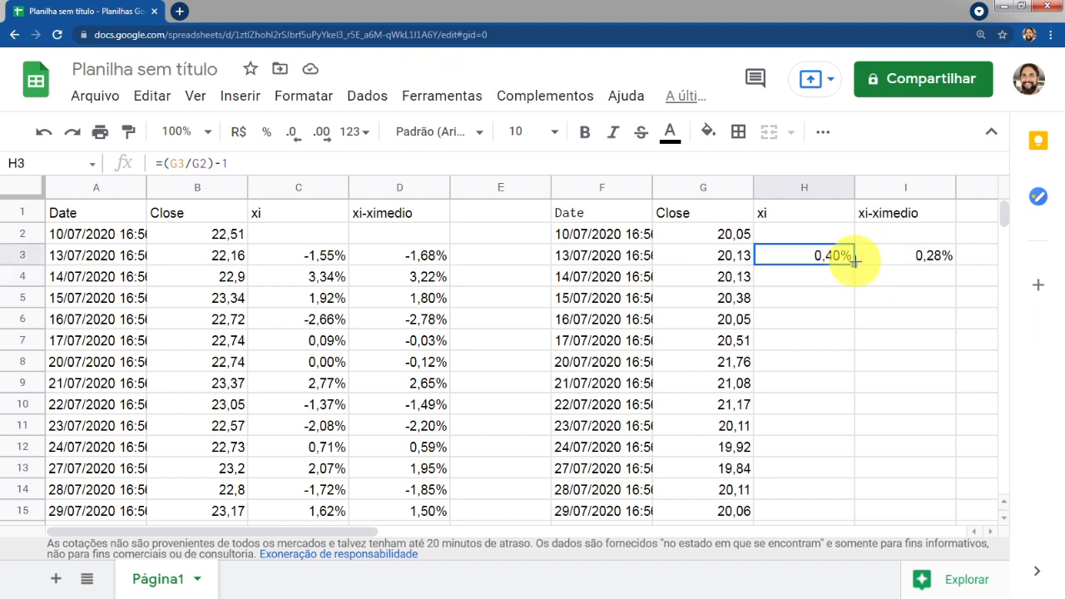
{"action": "double_click", "coordinate": [853, 260]}
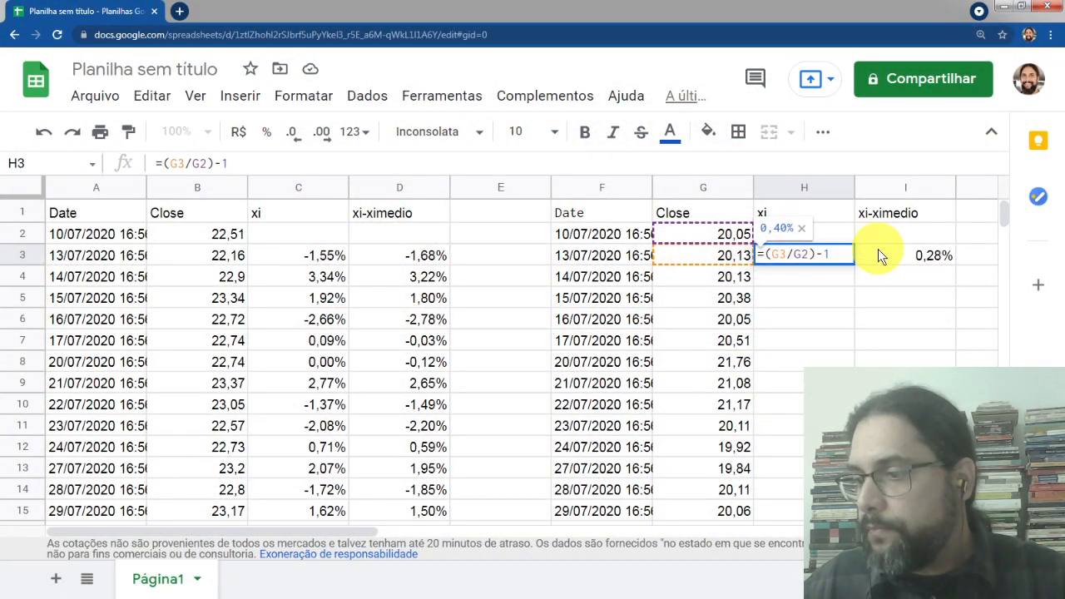
{"action": "key", "text": "Return"}
{"action": "left_click", "coordinate": [841, 255]}
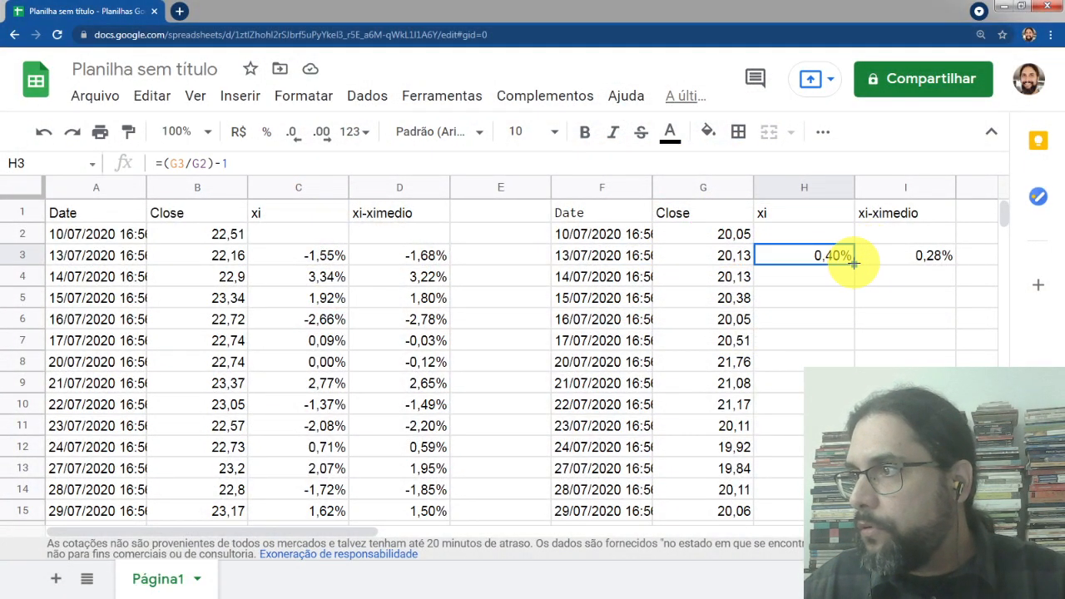
{"action": "double_click", "coordinate": [853, 264]}
{"action": "left_click", "coordinate": [836, 278]}
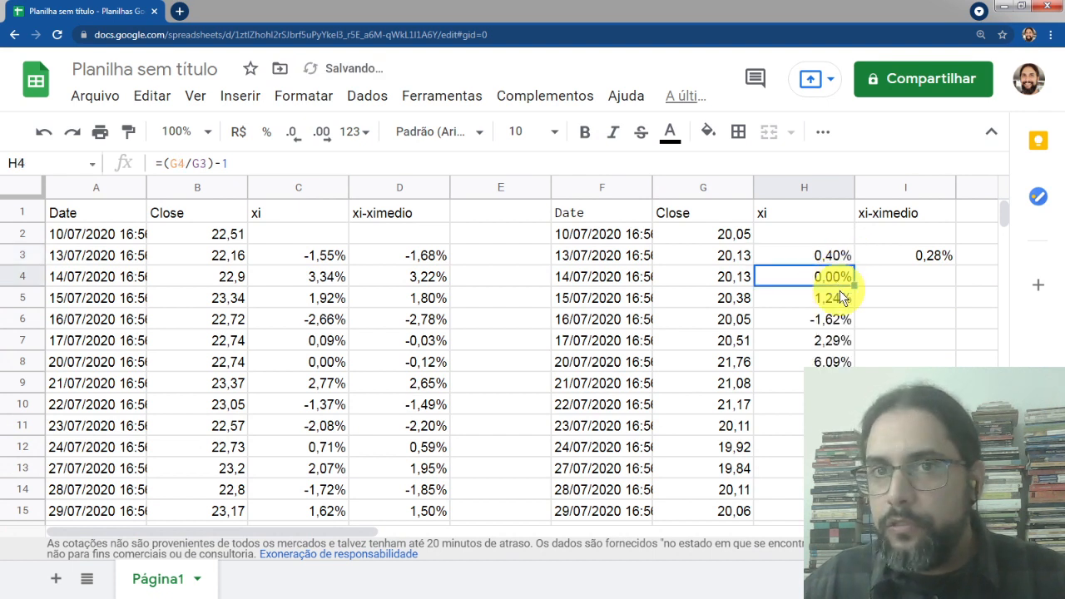
{"action": "left_click", "coordinate": [832, 323]}
{"action": "double_click", "coordinate": [832, 323]}
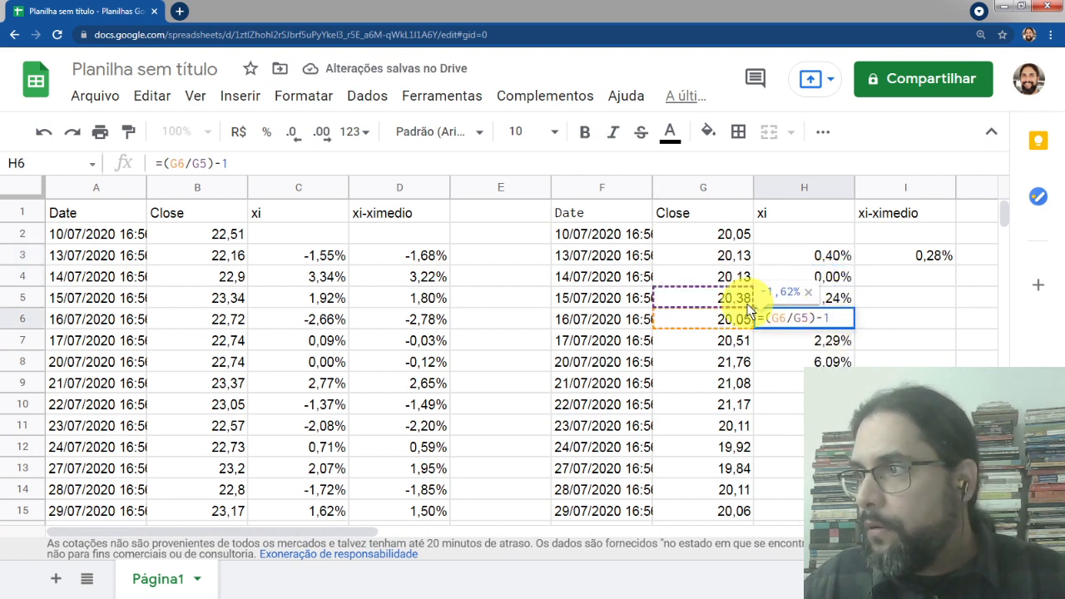
{"action": "key", "text": "Return"}
Enter =media(H3:H248) in H249 to average the MGLU3 daily returns
{"action": "left_click", "coordinate": [916, 259]}
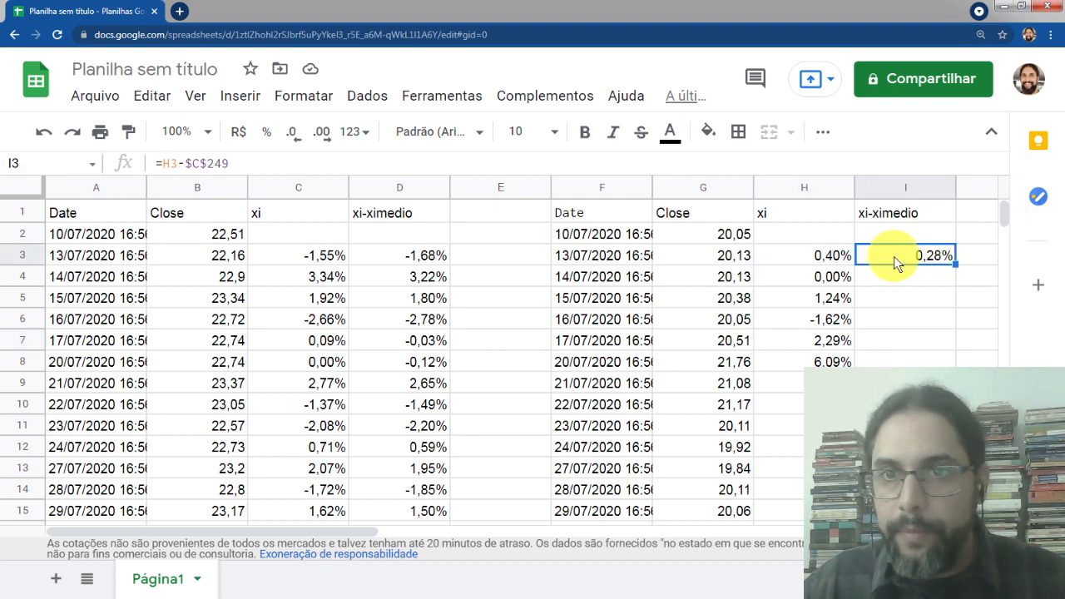
{"action": "left_click", "coordinate": [814, 254]}
{"action": "key", "text": "ctrl+Down"}
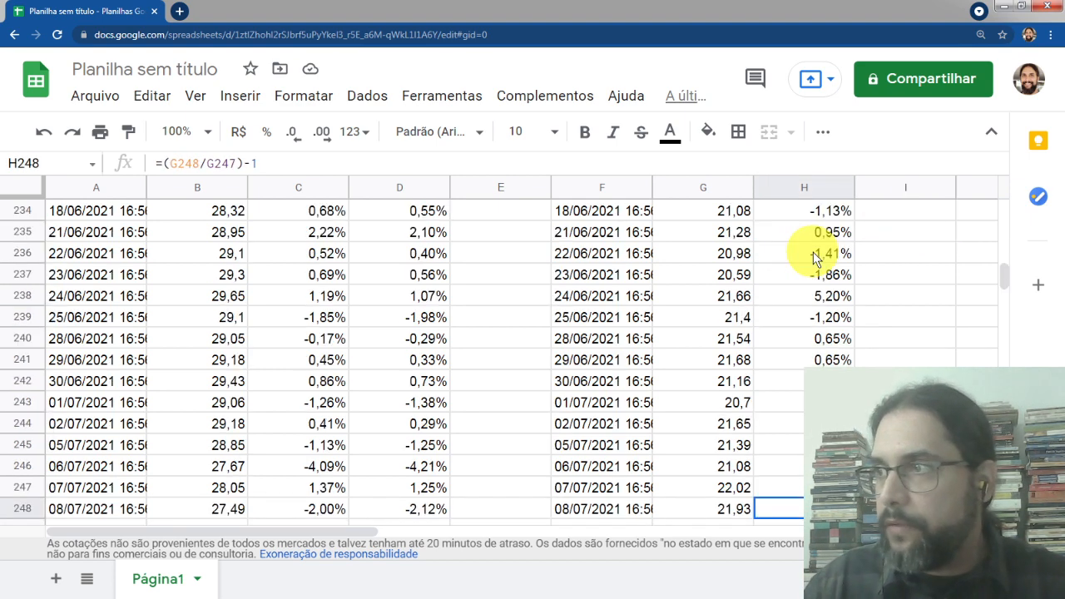
{"action": "key", "text": "Down"}
{"action": "type", "text": "="}
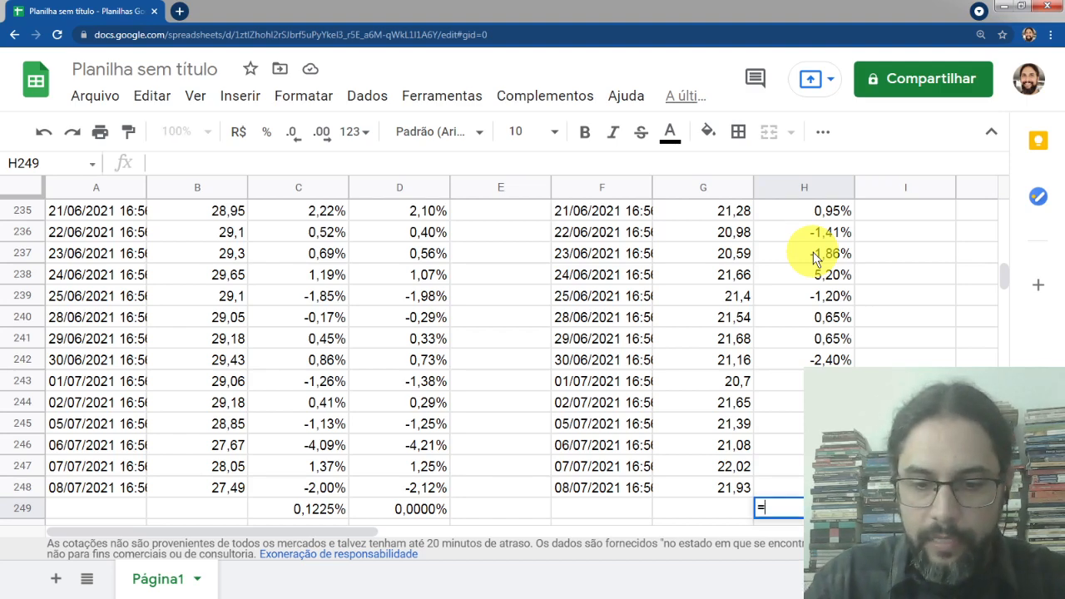
{"action": "type", "text": "media("}
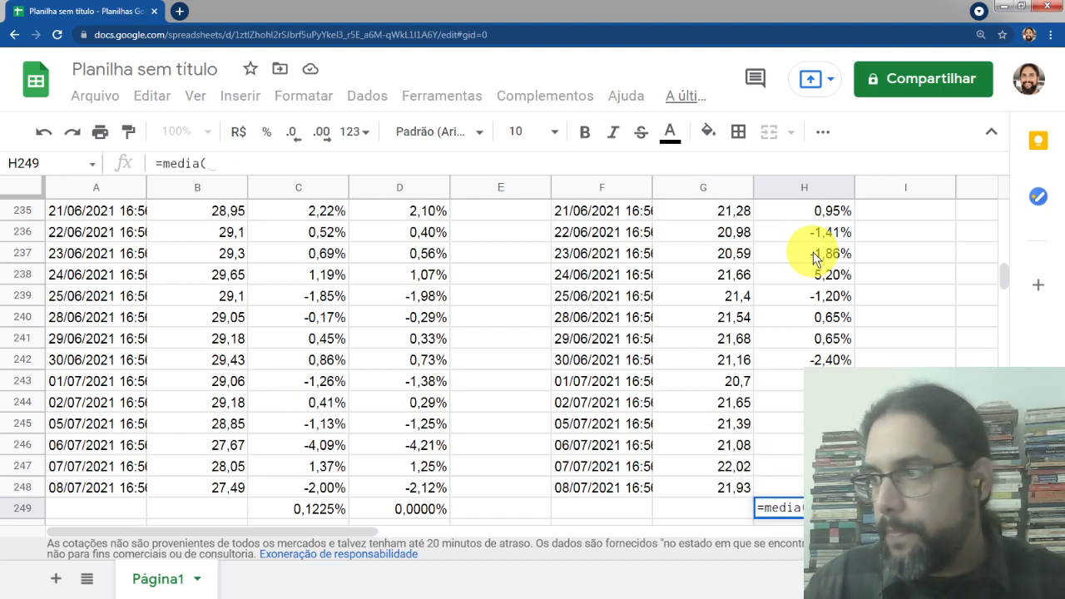
{"action": "key", "text": "ctrl+shift+Up"}
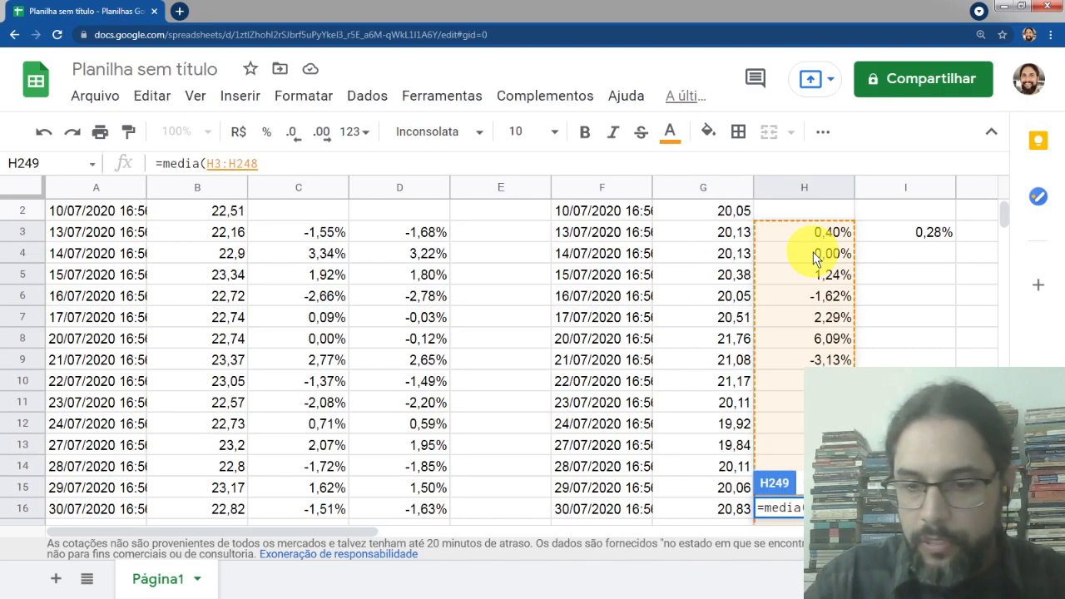
{"action": "type", "text": ")"}
{"action": "key", "text": "Return"}
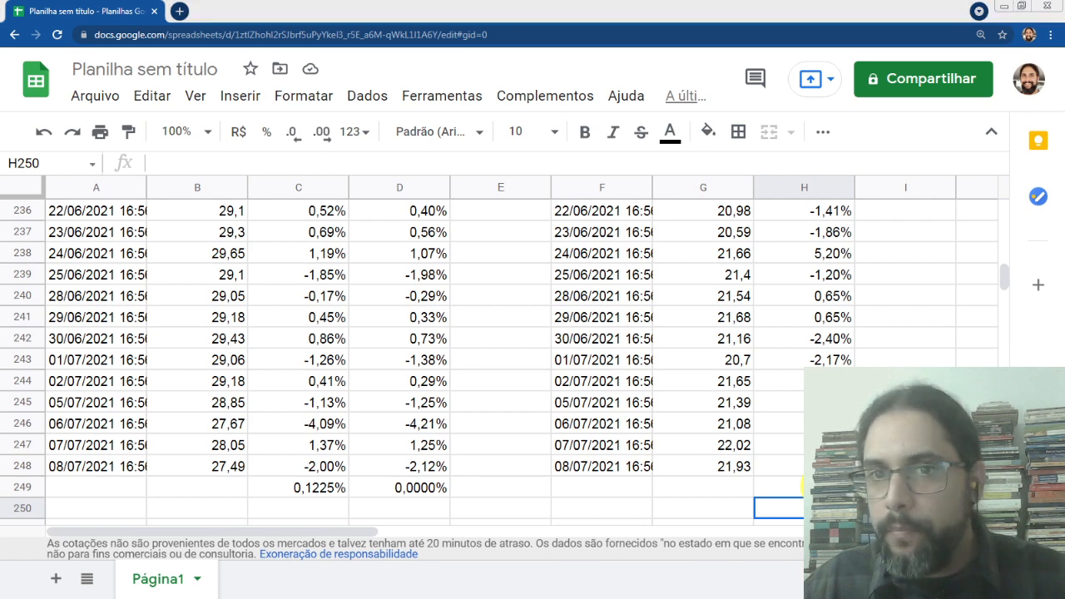
Add decimal places to the MGLU3 mean return in H249
{"action": "key", "text": "alt+Tab"}
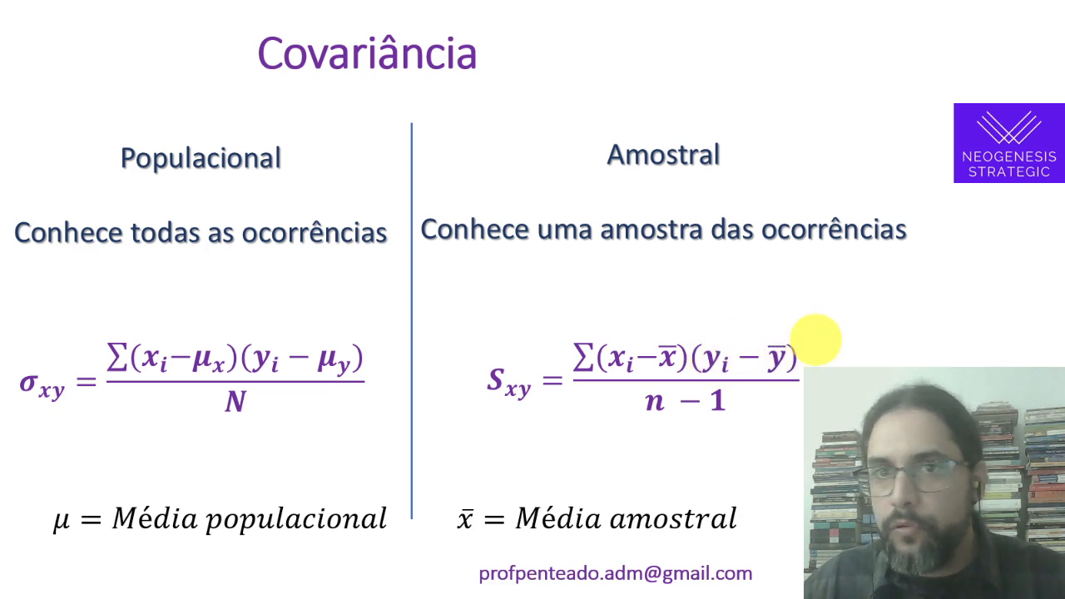
{"action": "key", "text": "alt+Tab"}
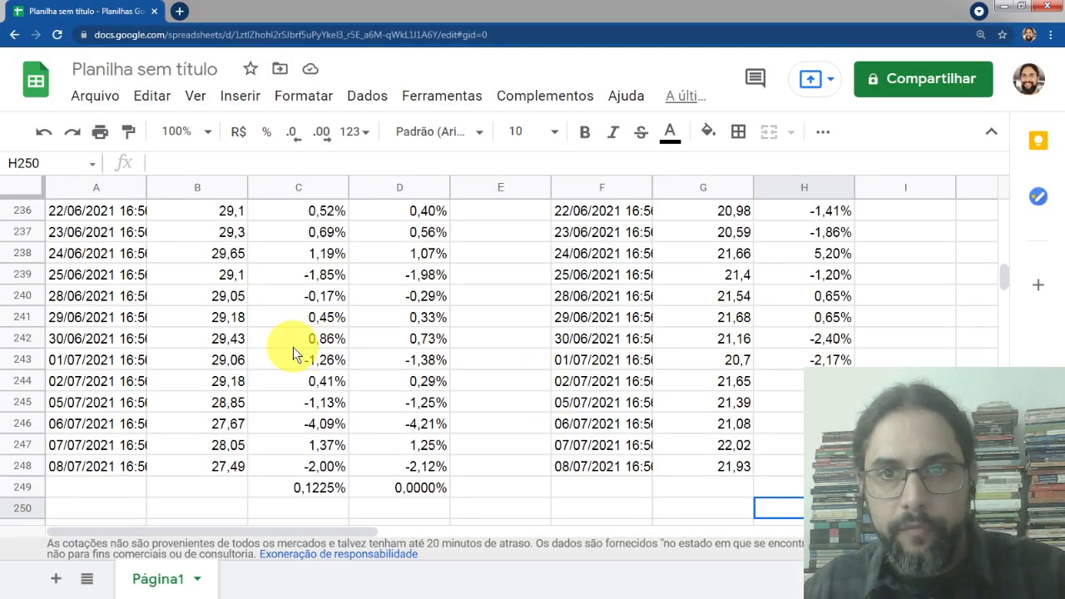
{"action": "key", "text": "F3"}
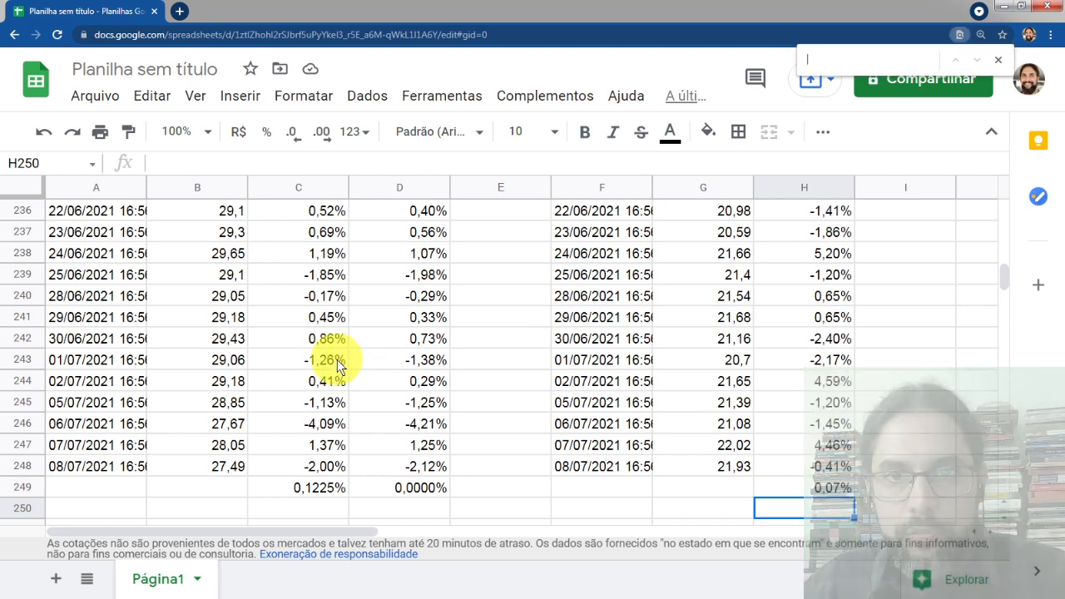
{"action": "left_click", "coordinate": [806, 486]}
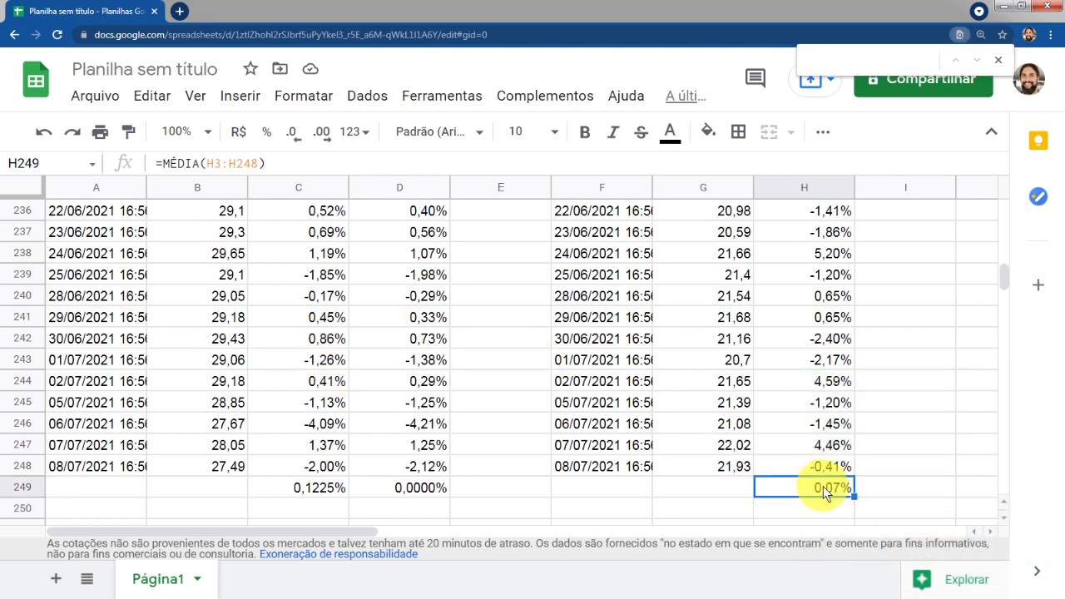
{"action": "double_click", "coordinate": [823, 486]}
{"action": "key", "text": "Return"}
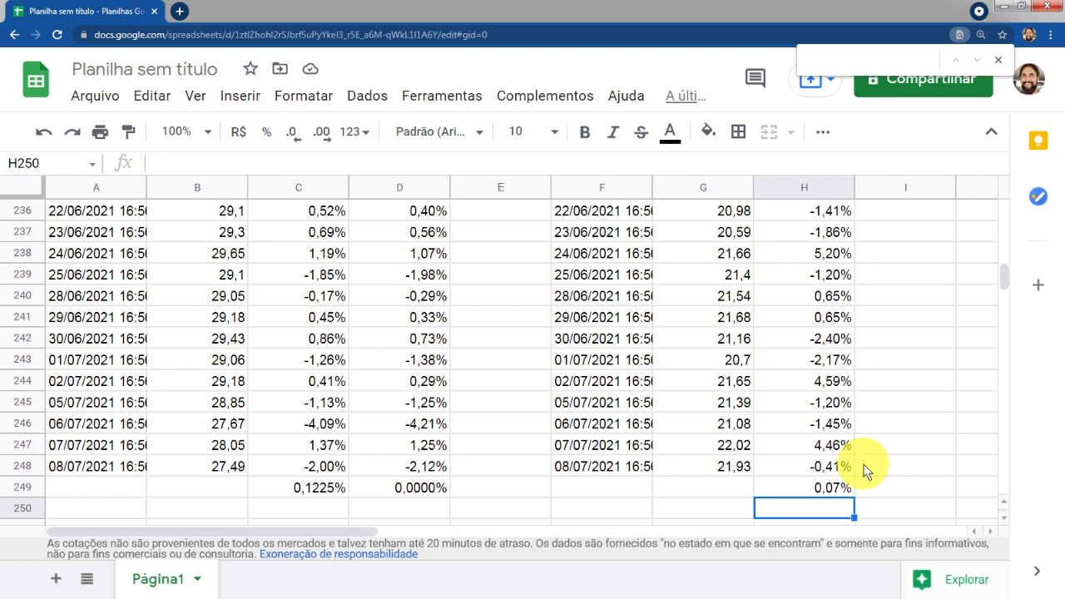
{"action": "key", "text": "Up"}
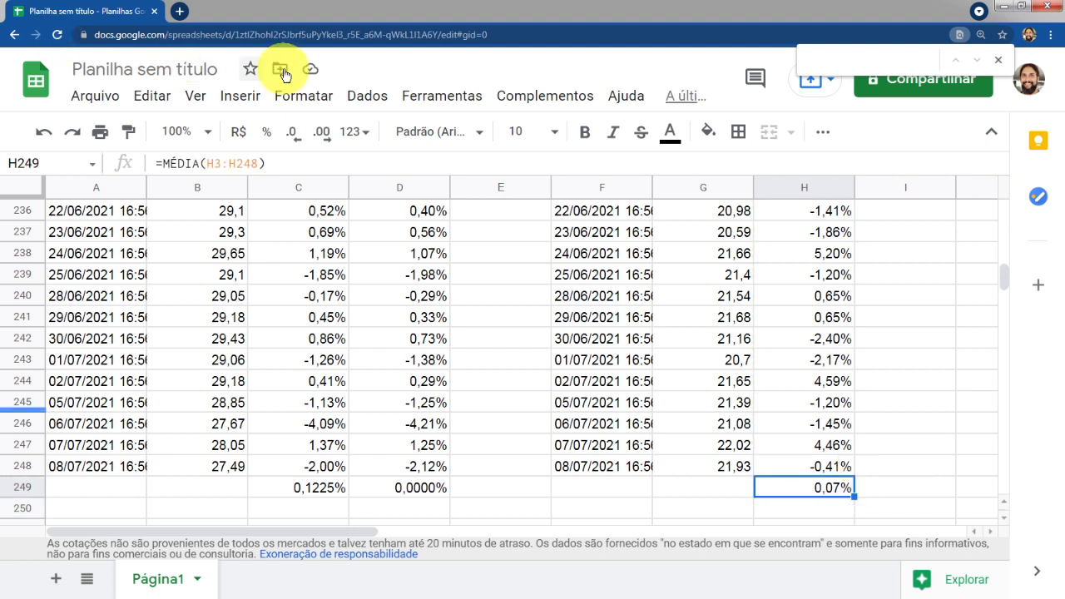
{"action": "left_click", "coordinate": [330, 134]}
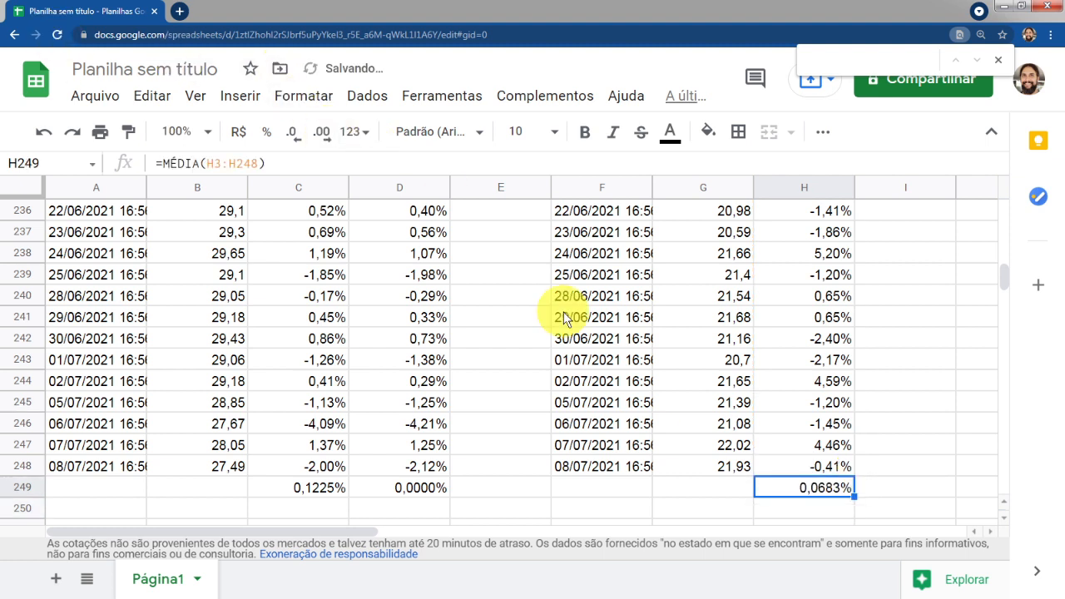
Change I3's deviation formula to =H3-$H$249 so it subtracts the MGLU3 mean
{"action": "left_click", "coordinate": [812, 422]}
{"action": "key", "text": "ctrl+Up"}
{"action": "key", "text": "ctrl+Up"}
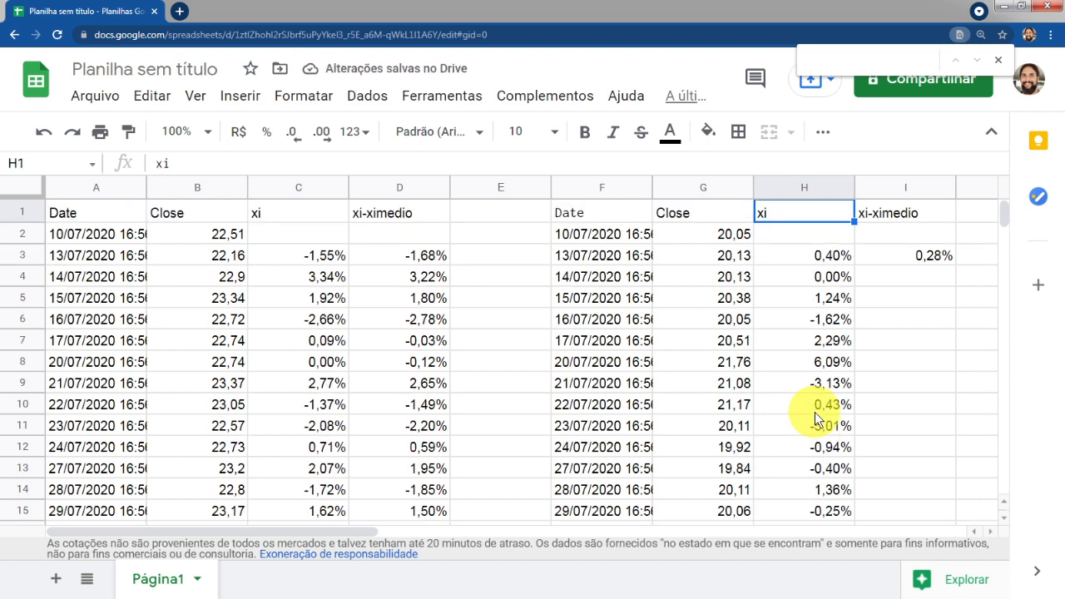
{"action": "key", "text": "Down"}
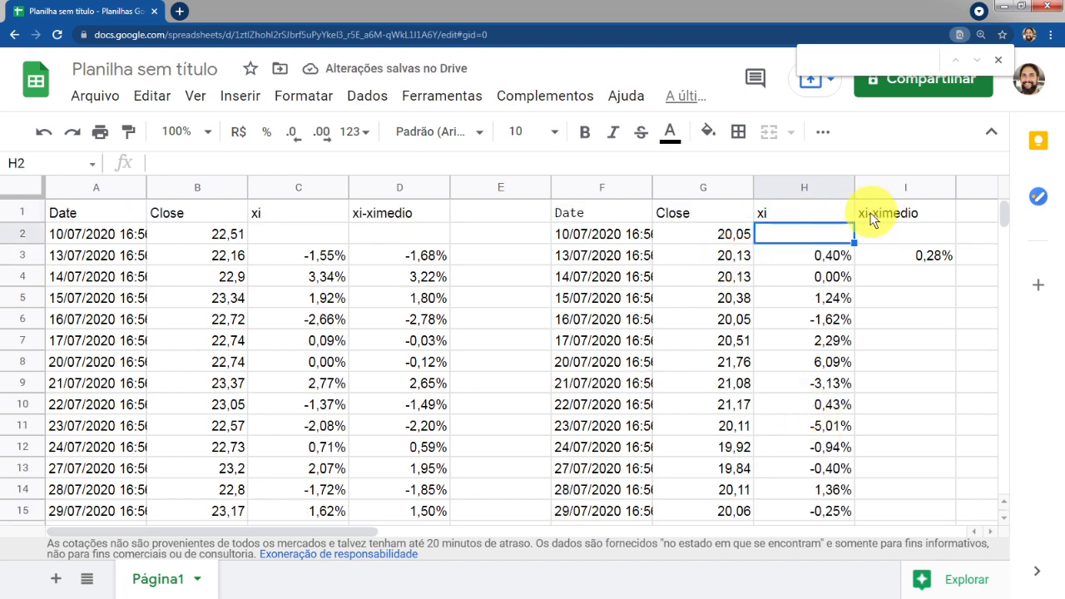
{"action": "left_click", "coordinate": [1002, 61]}
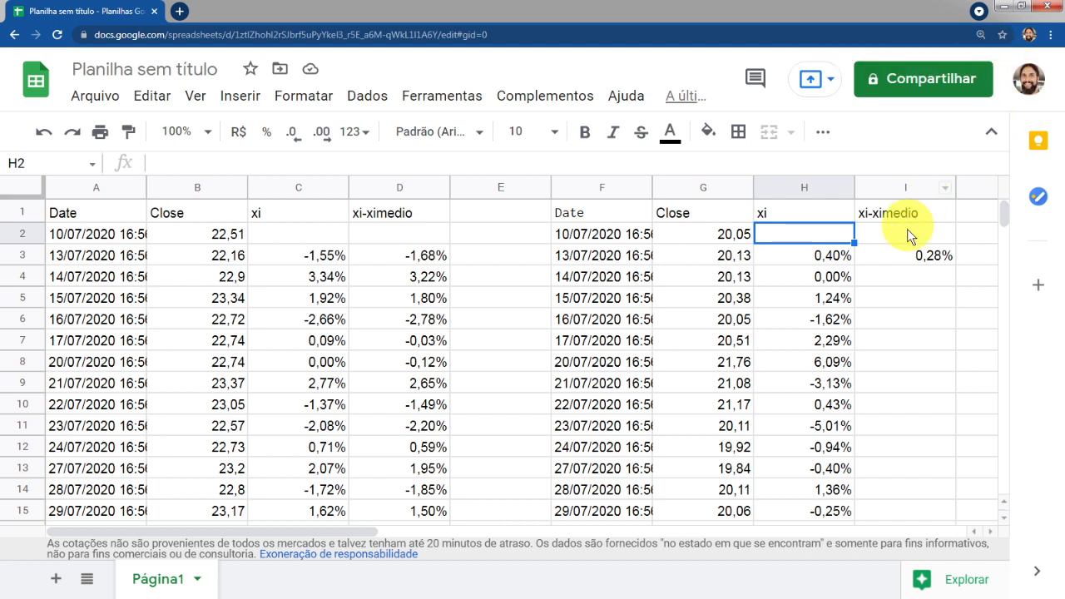
{"action": "left_click", "coordinate": [910, 258]}
{"action": "double_click", "coordinate": [911, 255]}
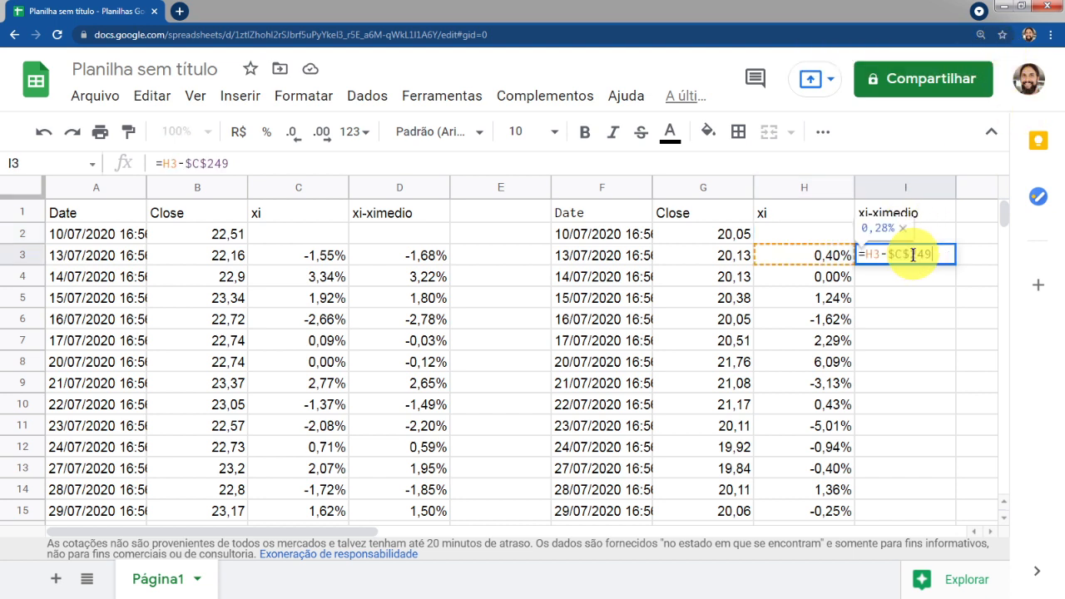
{"action": "left_click", "coordinate": [902, 253]}
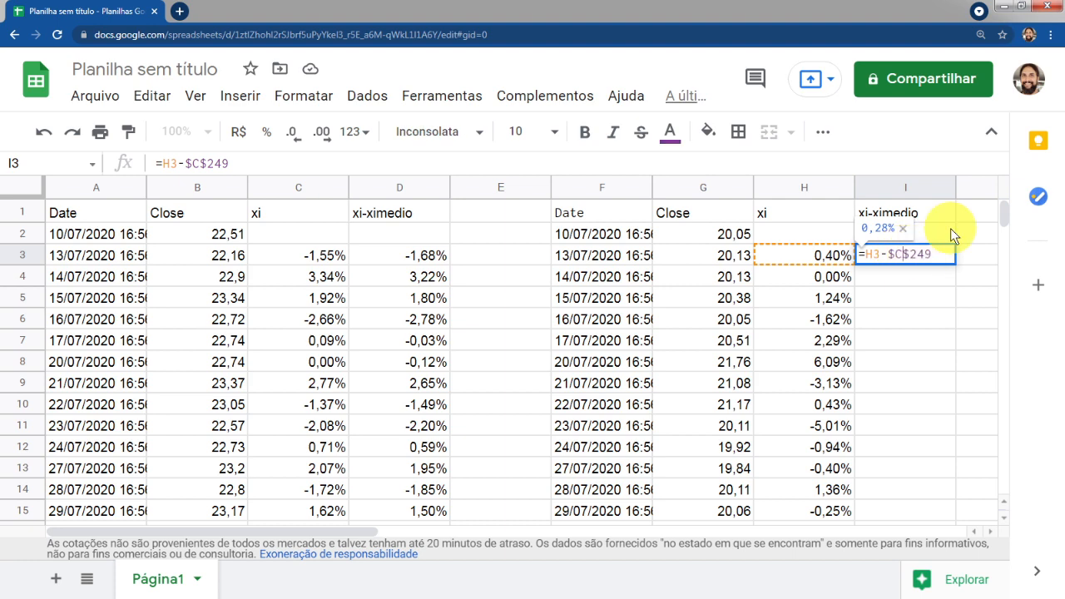
{"action": "key", "text": "BackSpace"}
{"action": "type", "text": "h"}
{"action": "key", "text": "Return"}
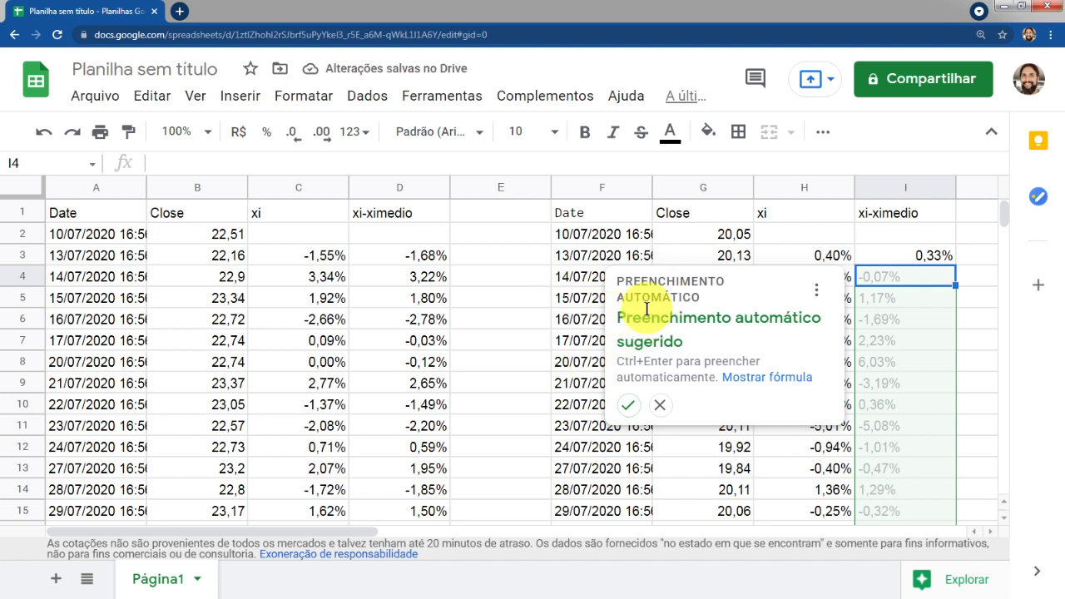
Accept the suggested autofill down column I and check the filled deviation formulas
{"action": "left_click", "coordinate": [628, 408]}
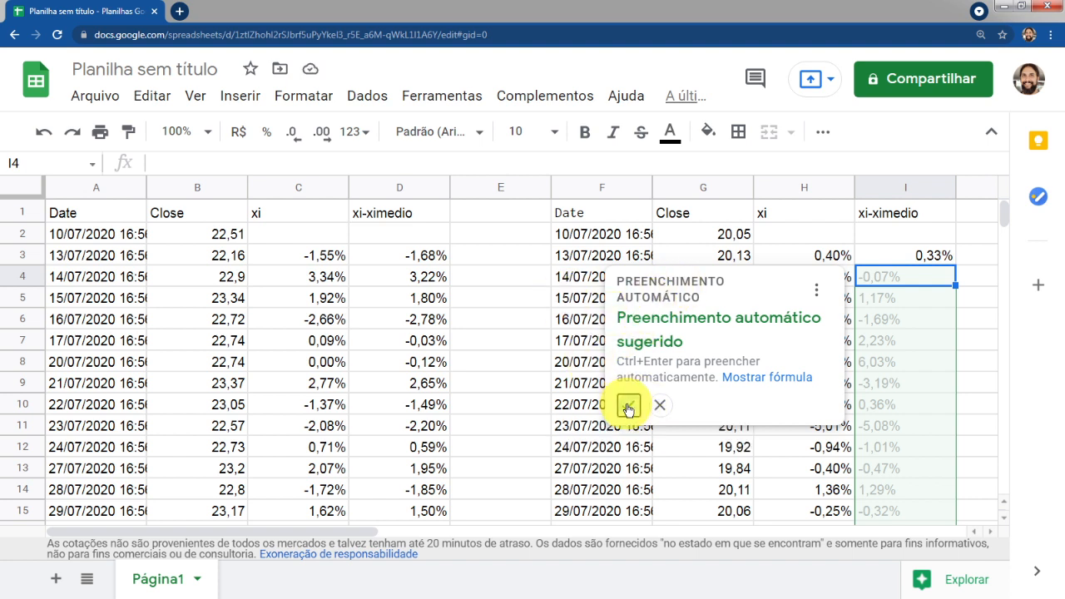
{"action": "left_click", "coordinate": [927, 263]}
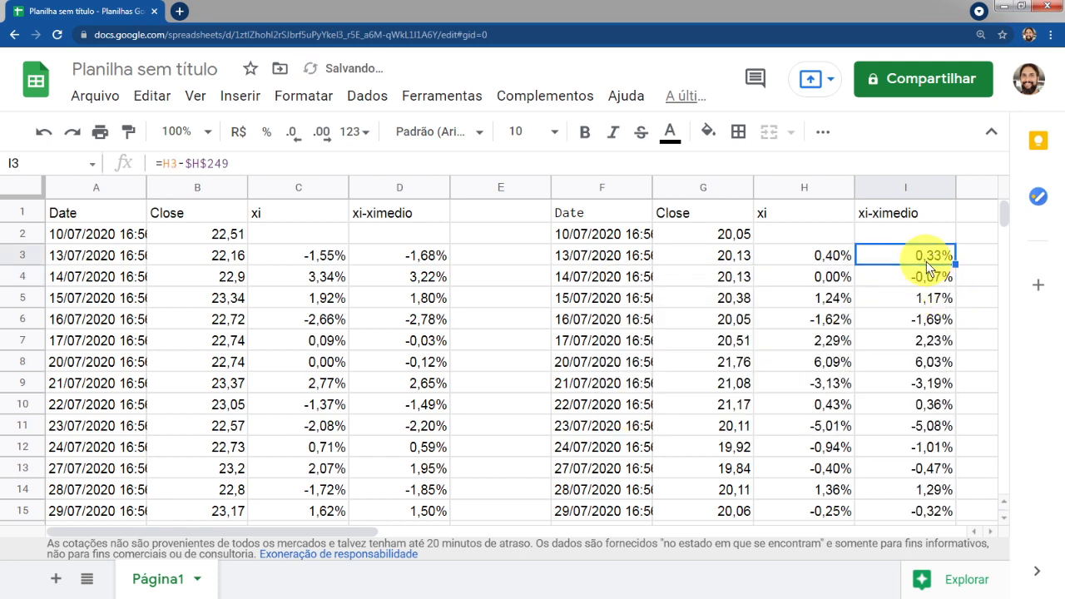
{"action": "double_click", "coordinate": [922, 260]}
{"action": "key", "text": "Return"}
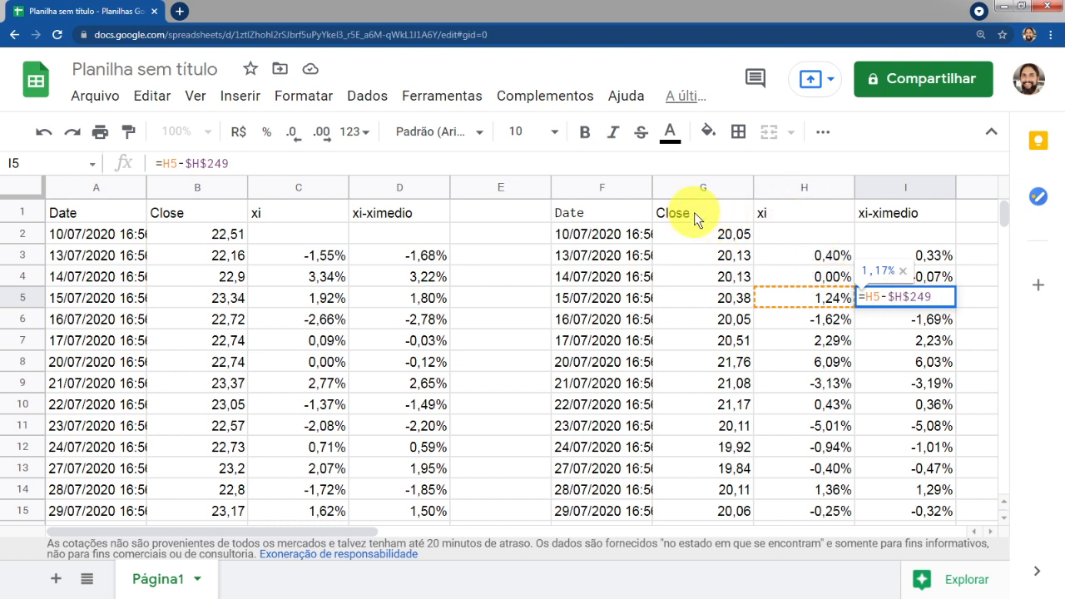
{"action": "key", "text": "Return"}
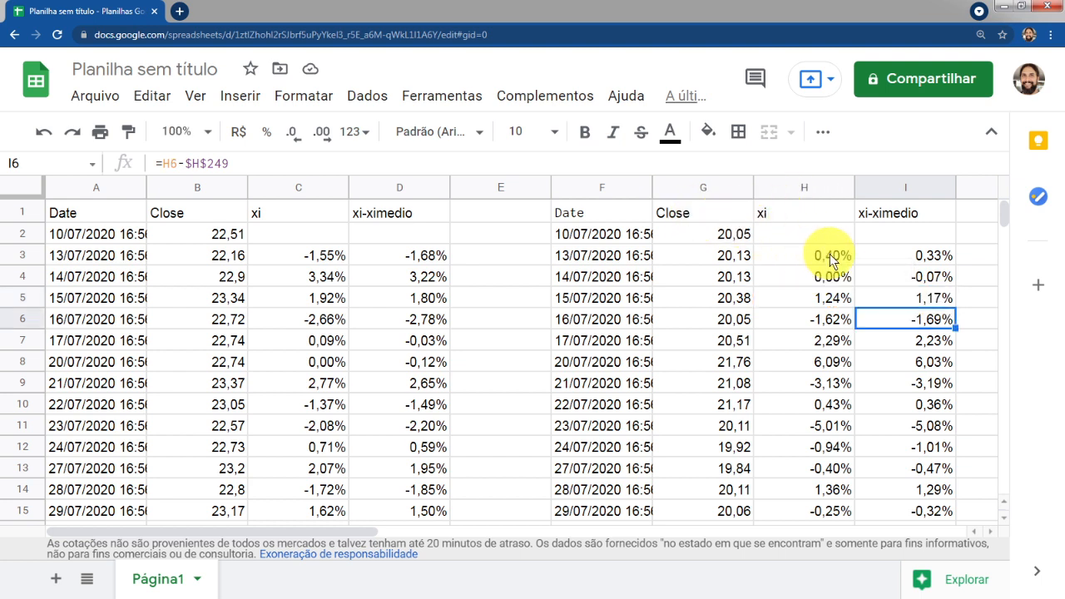
{"action": "left_click", "coordinate": [922, 254]}
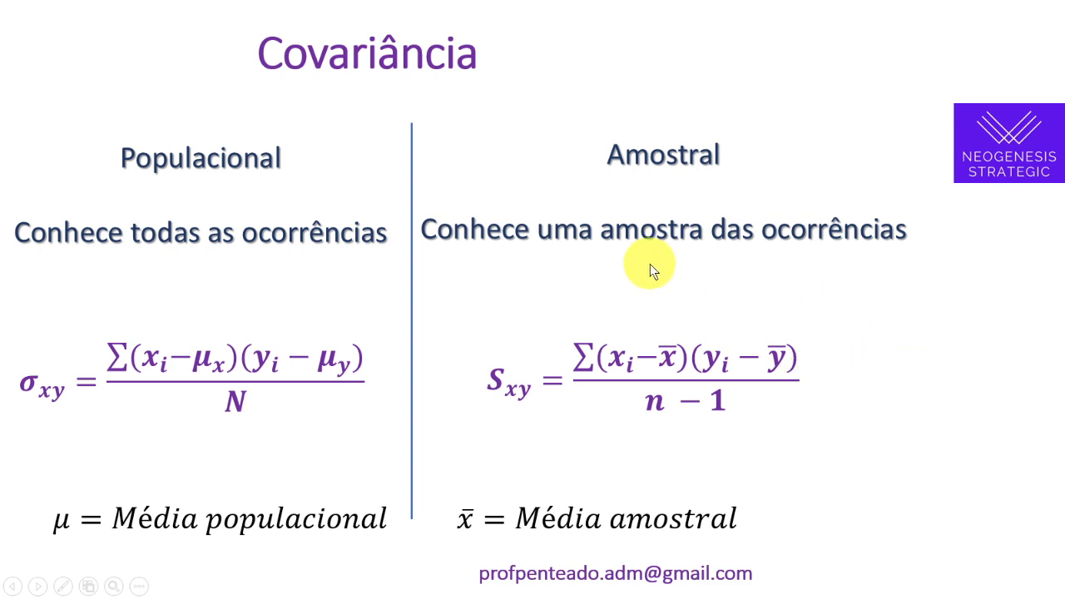
Review the sample covariance formula in the presentation and move to the next empty column in row 1
{"action": "key", "text": "alt+Tab"}
{"action": "left_click", "coordinate": [970, 213]}
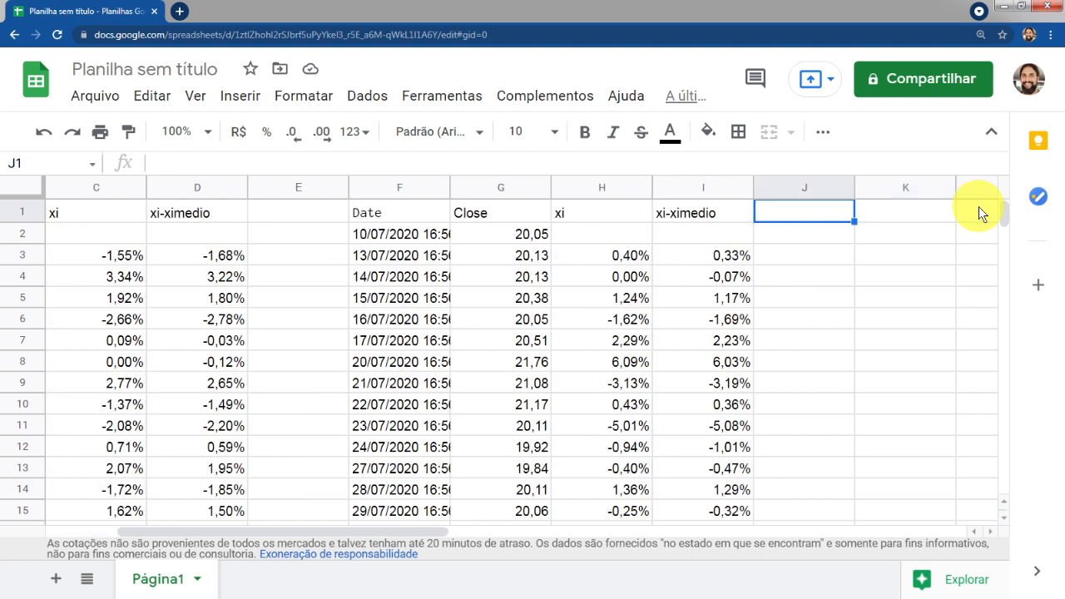
{"action": "key", "text": "Right"}
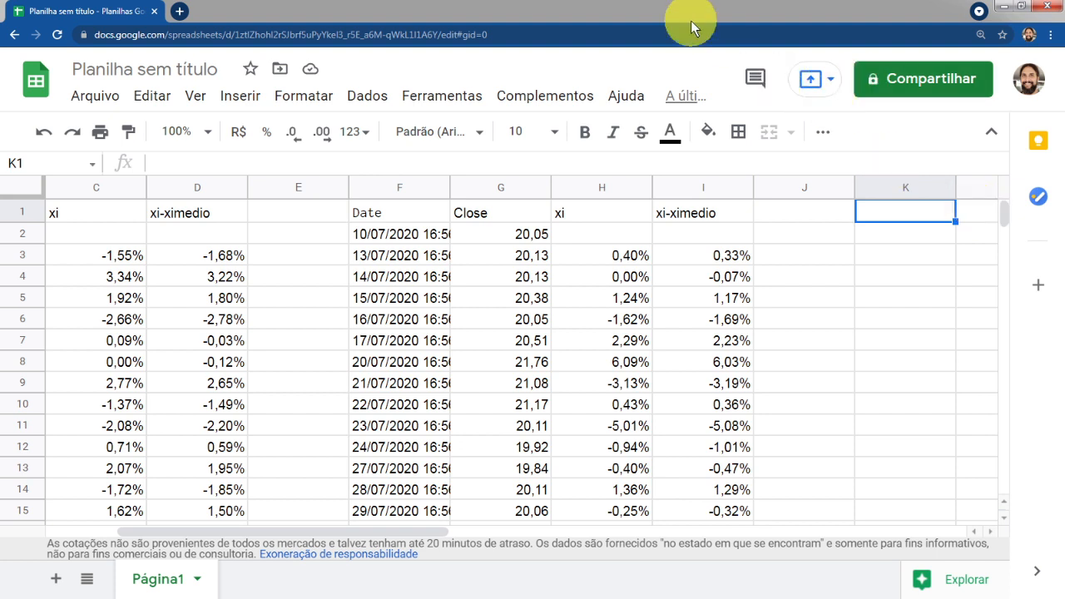
Label K1 with the header RMX*RMY
{"action": "type", "text": "R"}
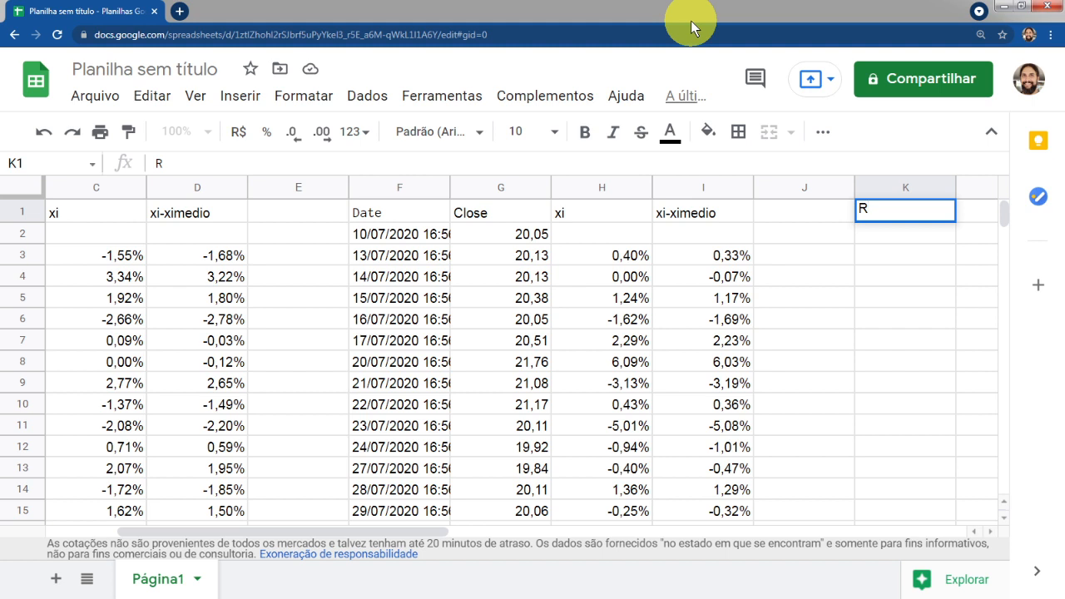
{"action": "type", "text": "X"}
{"action": "left_click", "coordinate": [163, 163]}
{"action": "type", "text": "MX"}
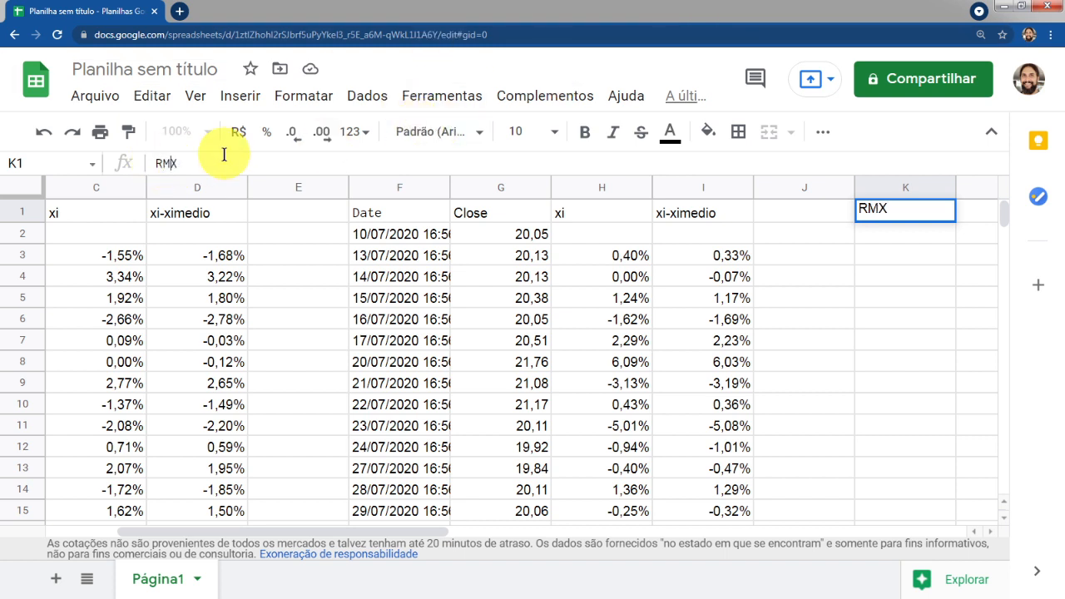
{"action": "type", "text": "*RMY"}
{"action": "key", "text": "Return"}
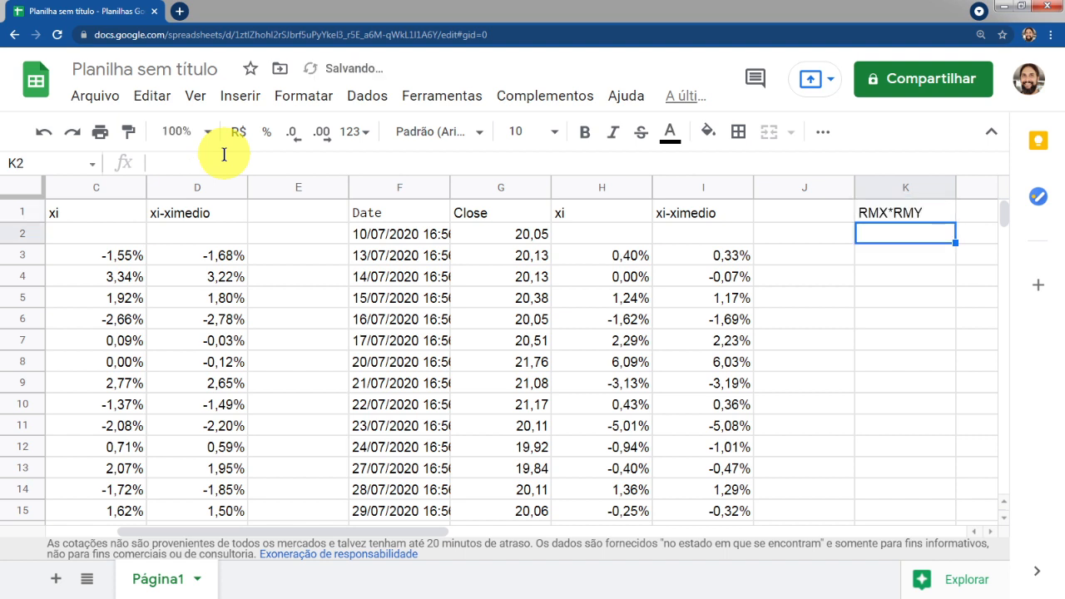
Enter a formula in K3 multiplying the PETR4 deviation D3 by the MGLU3 deviation I3
{"action": "key", "text": "Down"}
{"action": "type", "text": "="}
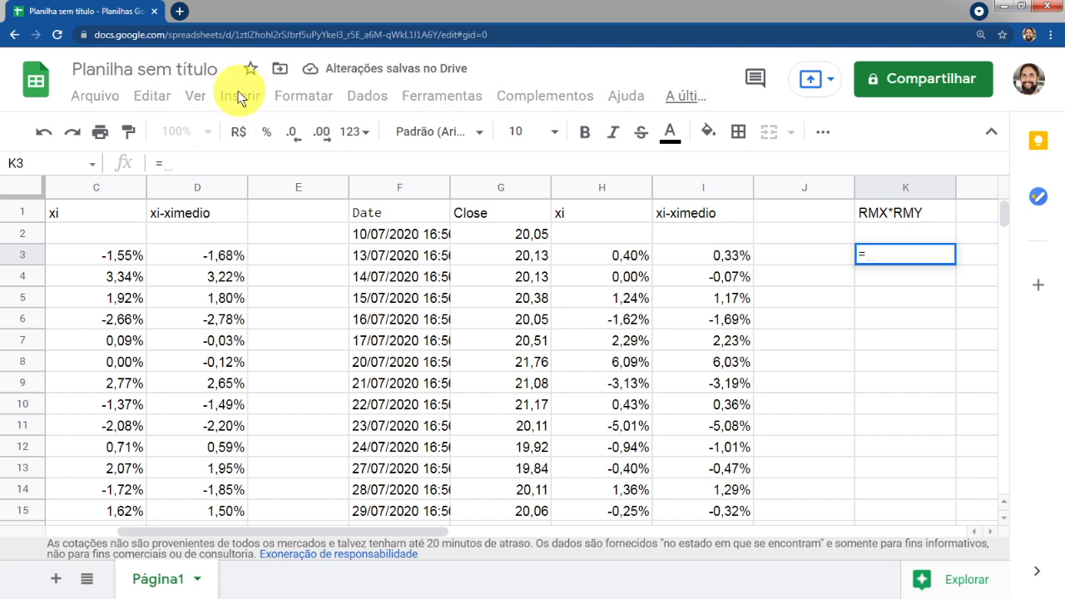
{"action": "left_click", "coordinate": [191, 254]}
{"action": "type", "text": "*"}
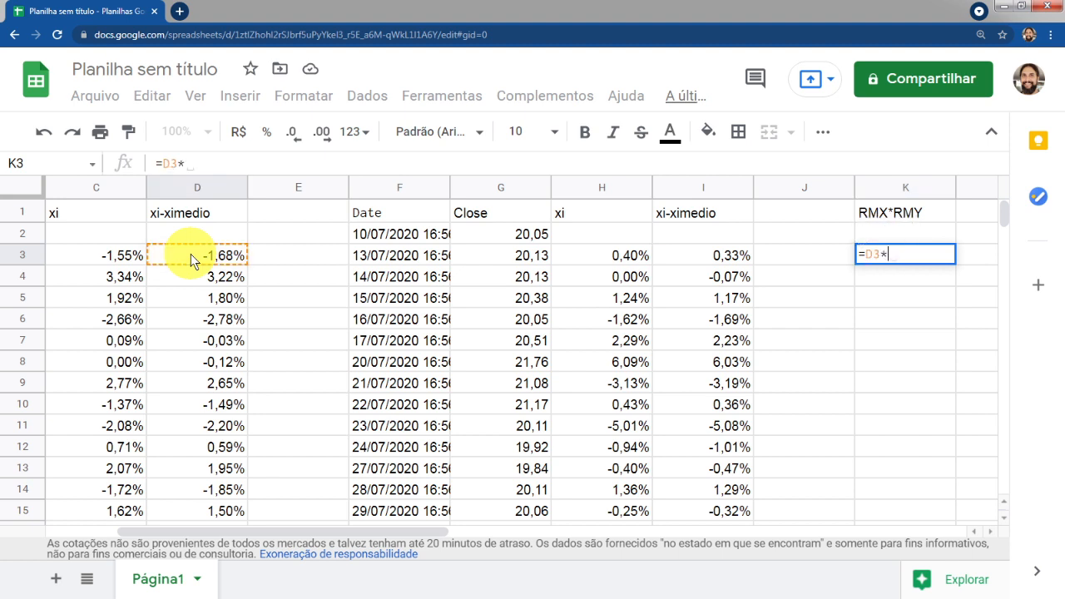
{"action": "left_click", "coordinate": [703, 257]}
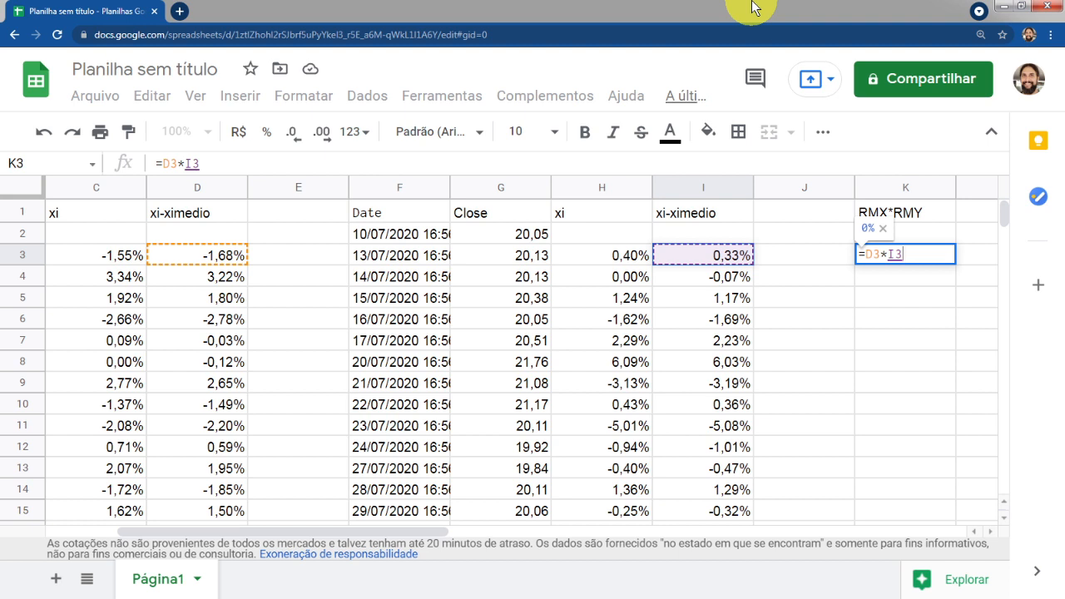
{"action": "key", "text": "Return"}
Add decimal places to the percentage product in K3
{"action": "left_click", "coordinate": [944, 255]}
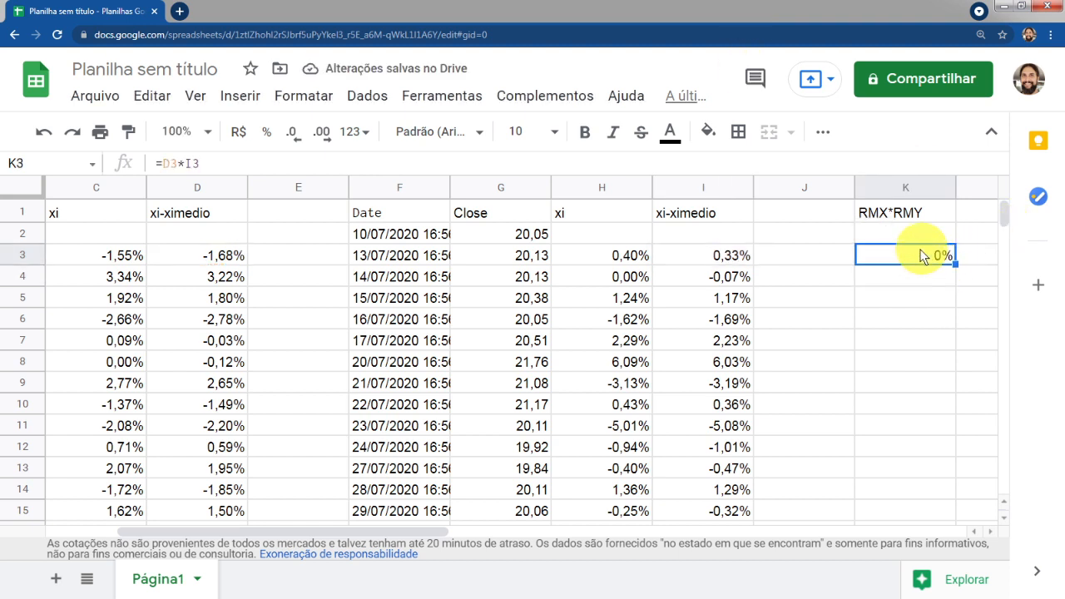
{"action": "left_click", "coordinate": [322, 133]}
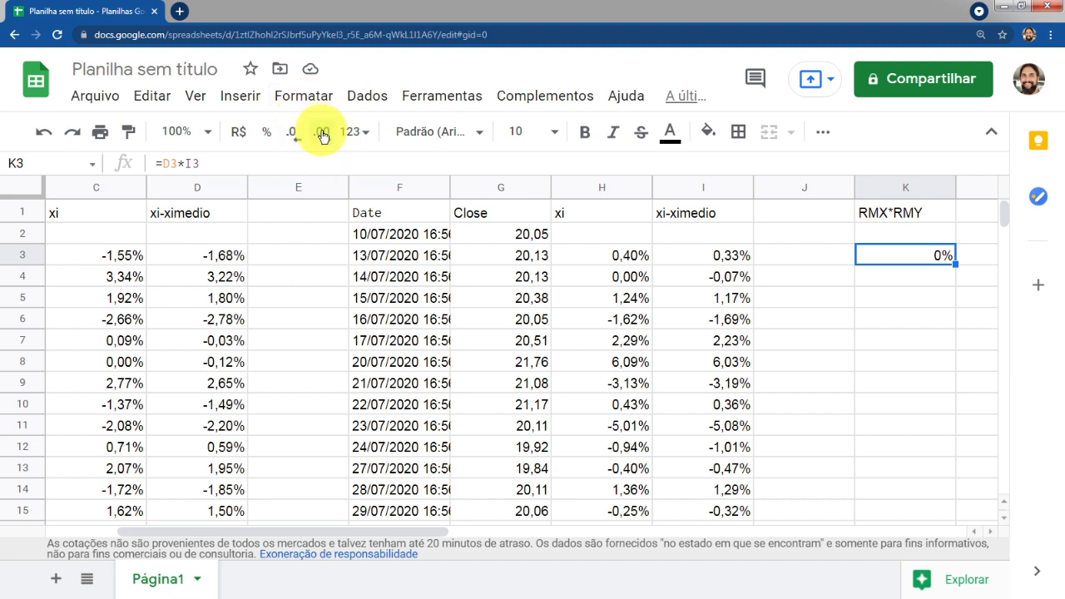
{"action": "left_click", "coordinate": [322, 134]}
{"action": "left_click", "coordinate": [322, 134]}
{"action": "left_click", "coordinate": [322, 134]}
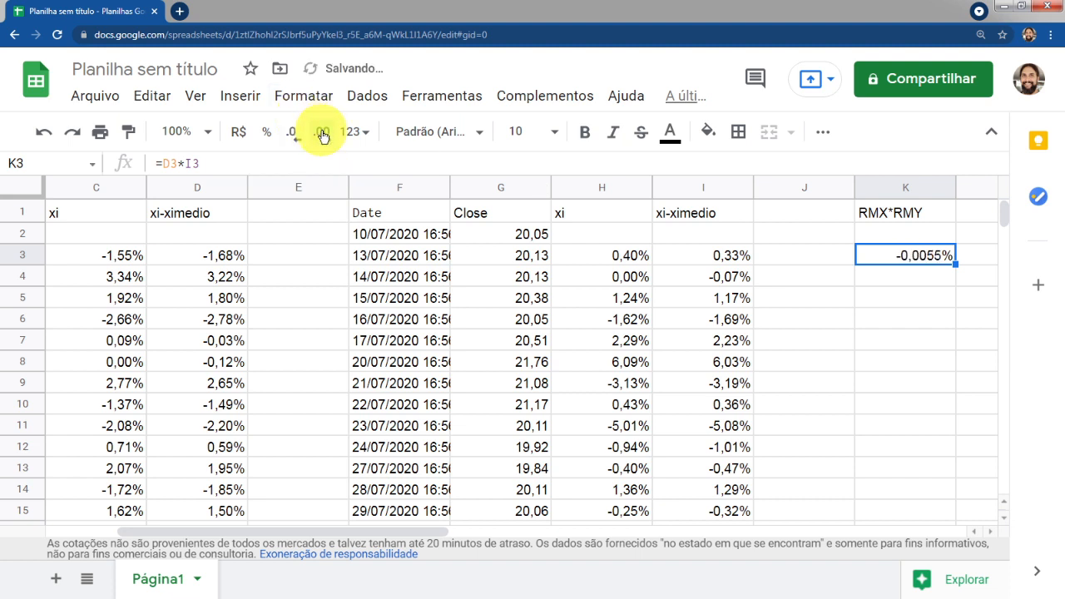
{"action": "left_click", "coordinate": [323, 134]}
{"action": "left_click", "coordinate": [323, 134]}
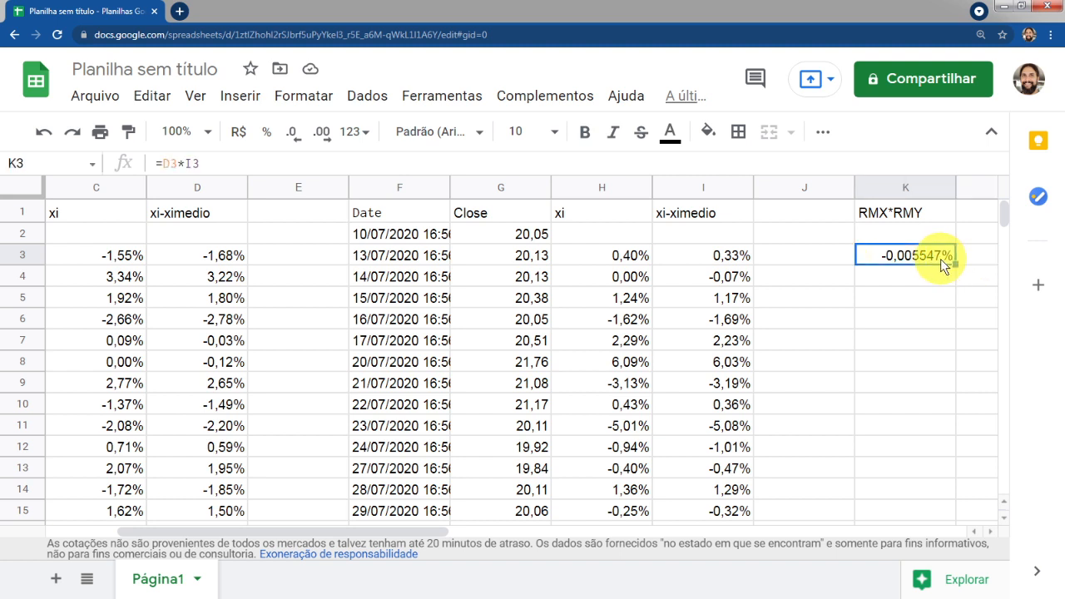
Format K3 as a plain number and increase it to six decimal places
{"action": "left_click", "coordinate": [357, 132]}
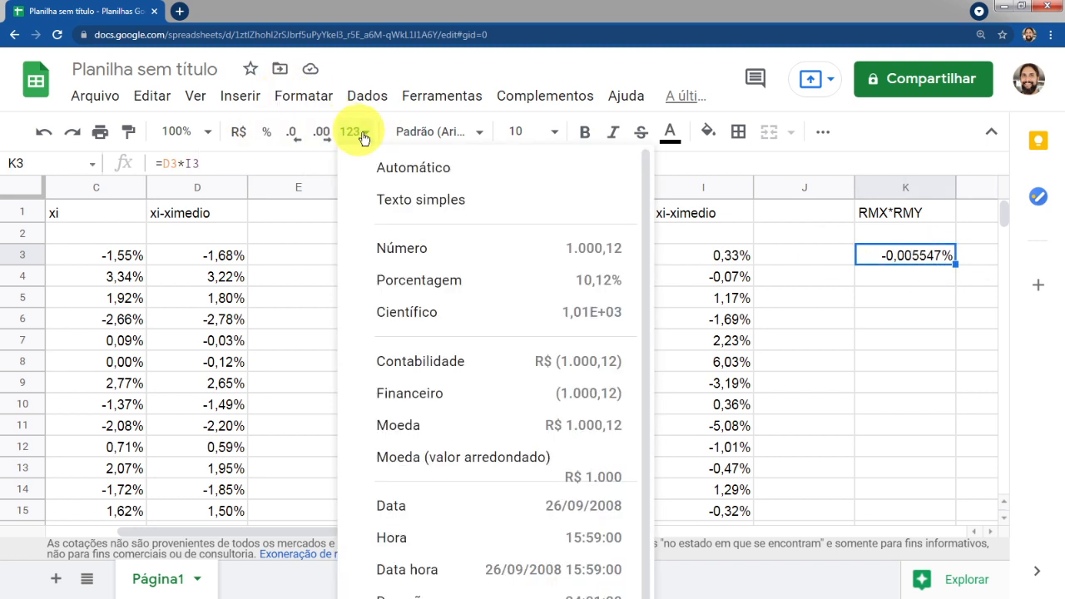
{"action": "left_click", "coordinate": [416, 248]}
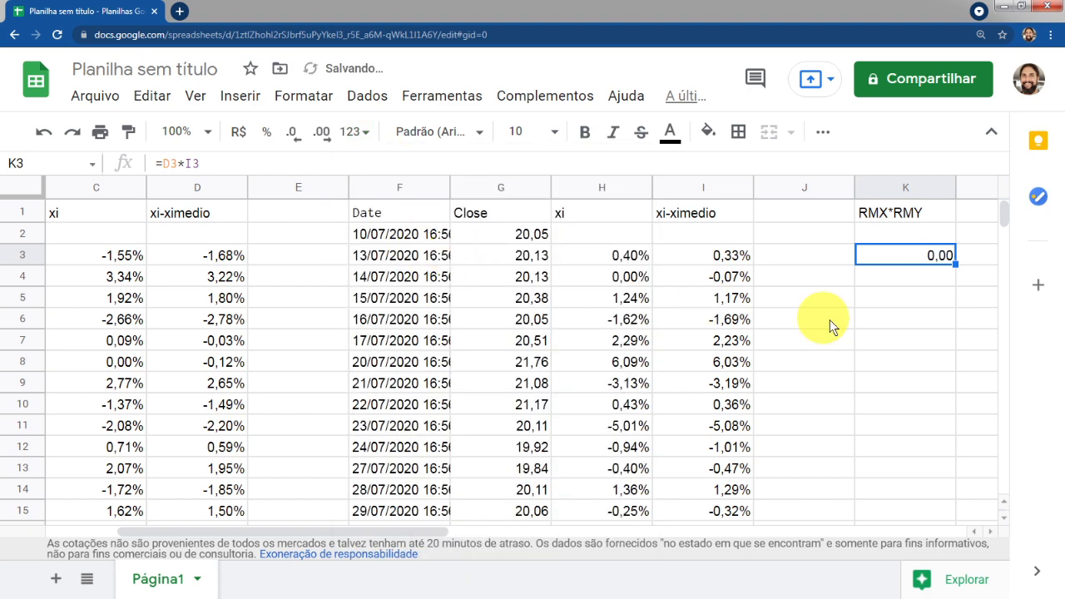
{"action": "left_click", "coordinate": [325, 138]}
{"action": "left_click", "coordinate": [324, 137]}
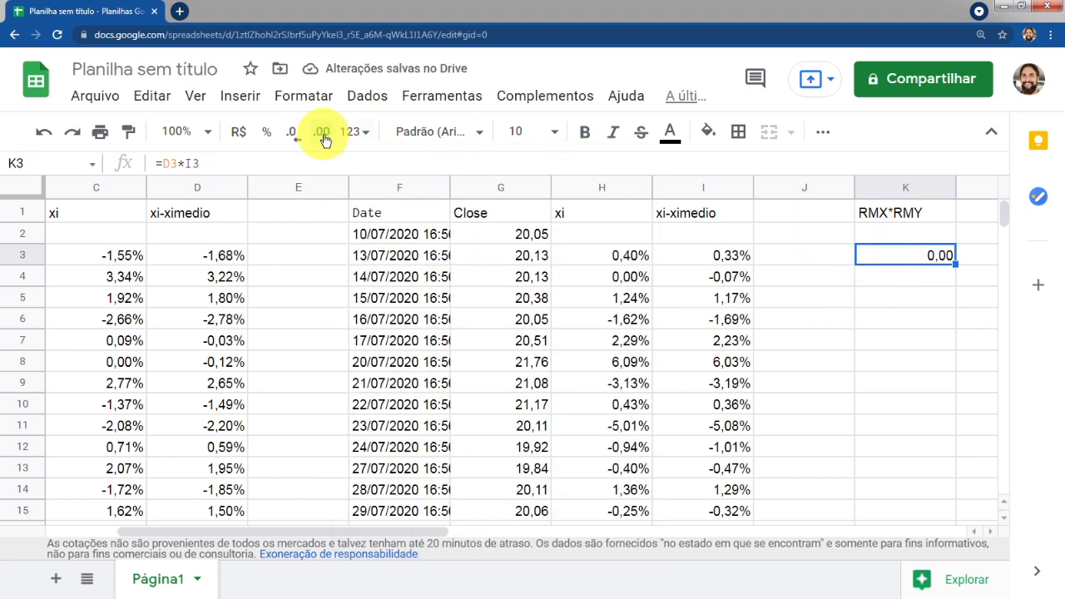
{"action": "left_click", "coordinate": [325, 140]}
{"action": "left_click", "coordinate": [325, 140]}
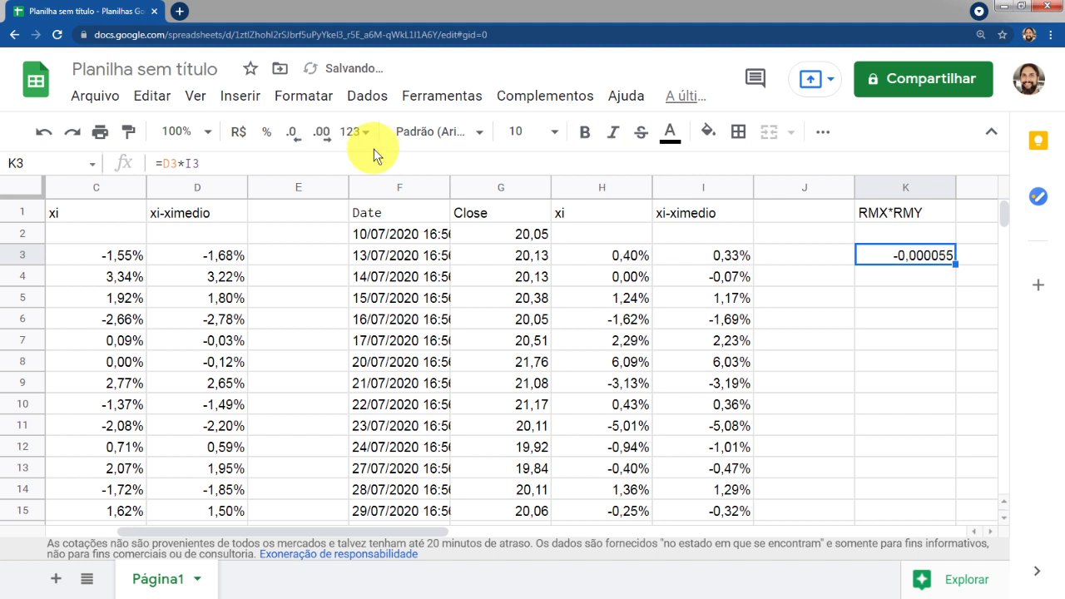
Fill the K3 product formula down column K through row 248
{"action": "left_click", "coordinate": [938, 274]}
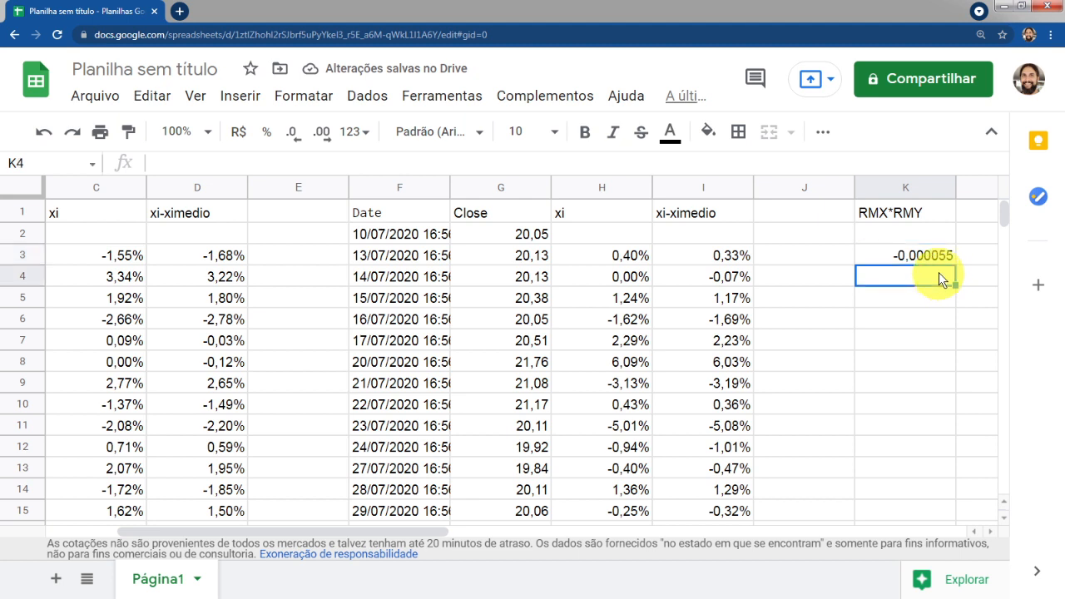
{"action": "left_click", "coordinate": [949, 258]}
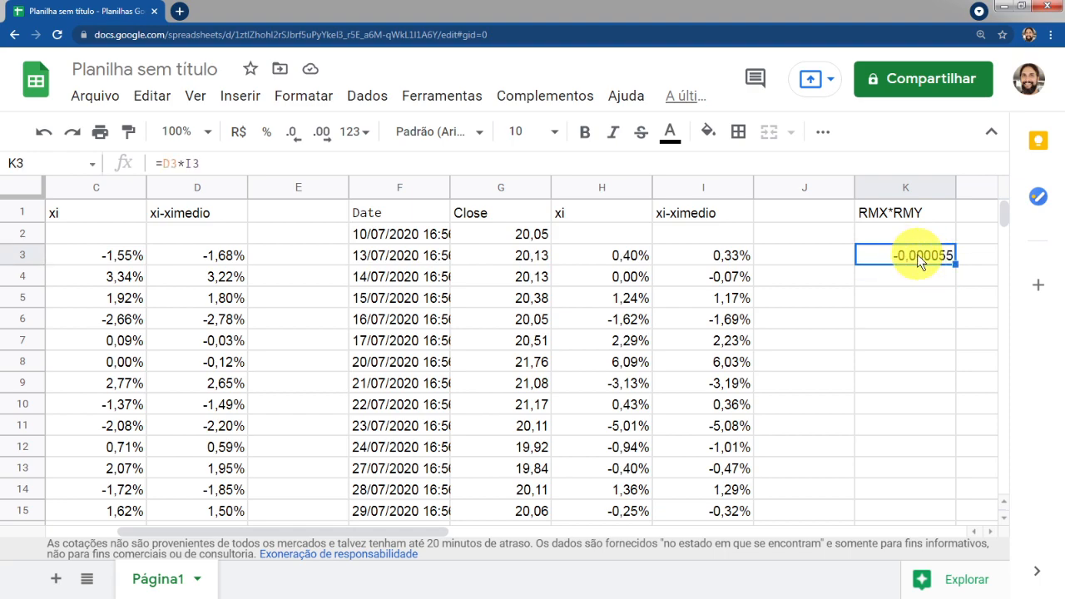
{"action": "left_click_drag", "start_coordinate": [949, 264], "coordinate": [912, 308]}
{"action": "double_click", "coordinate": [911, 300]}
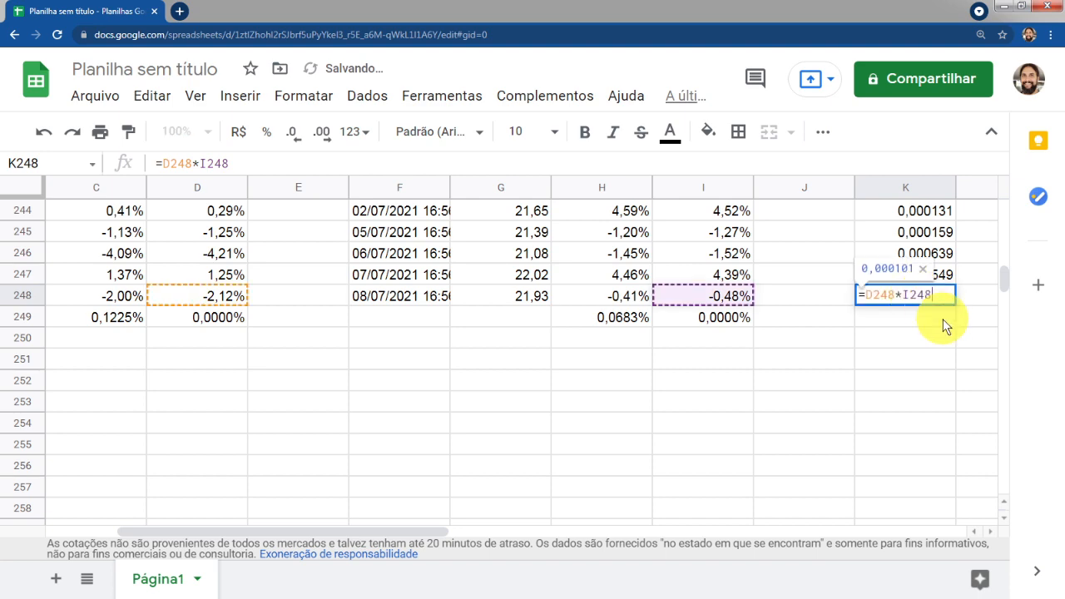
{"action": "key", "text": "Return"}
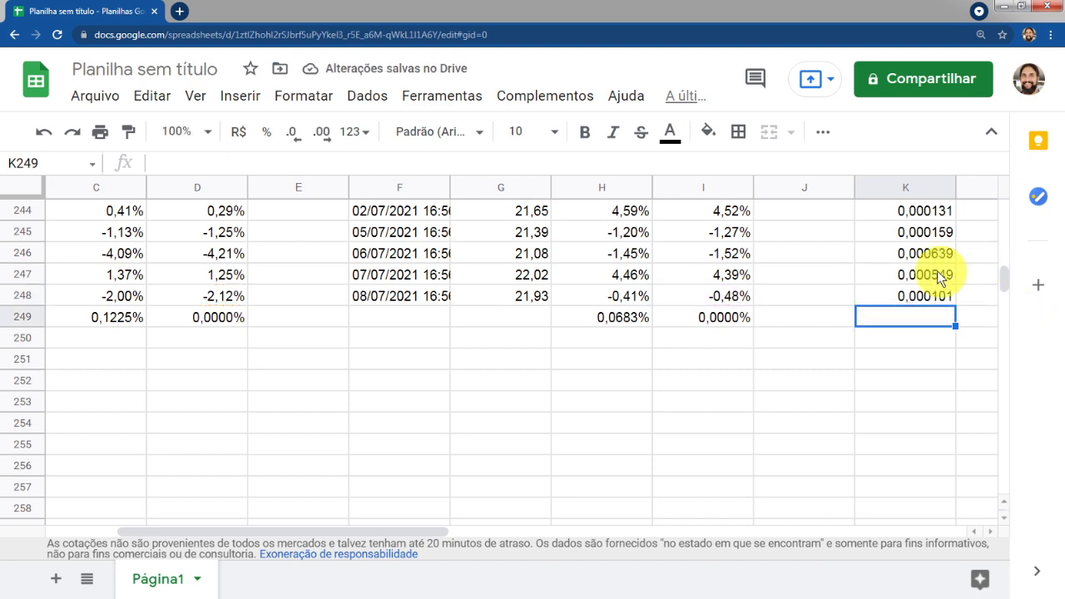
Review the filled products in column K and the sample covariance formula in the presentation
{"action": "left_click", "coordinate": [919, 254]}
{"action": "key", "text": "ctrl+Up"}
{"action": "key", "text": "Up"}
{"action": "key", "text": "Up"}
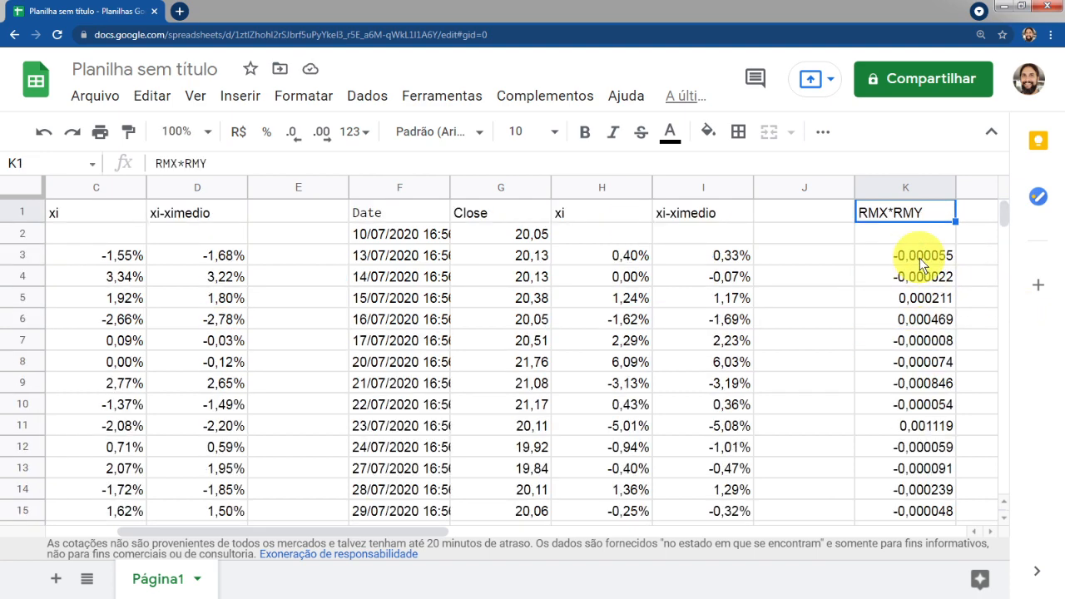
{"action": "key", "text": "Down"}
{"action": "key", "text": "Down"}
{"action": "key", "text": "alt+Tab"}
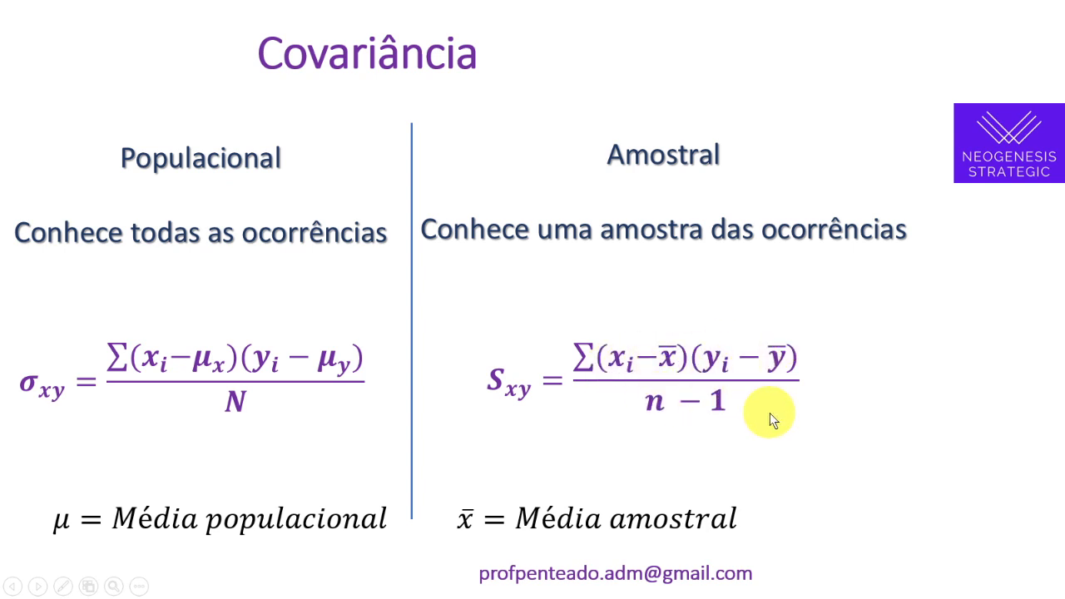
{"action": "key", "text": "alt+Tab"}
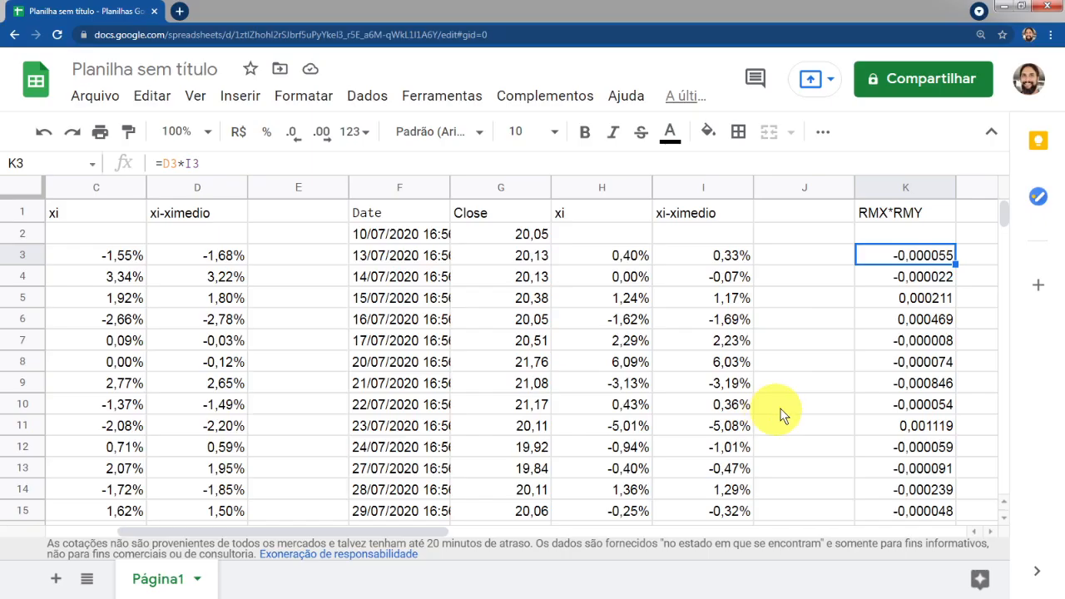
Sum the products K3:K248 with SOMA in K249
{"action": "left_click", "coordinate": [912, 283]}
{"action": "left_click", "coordinate": [901, 253]}
{"action": "key", "text": "ctrl+Down"}
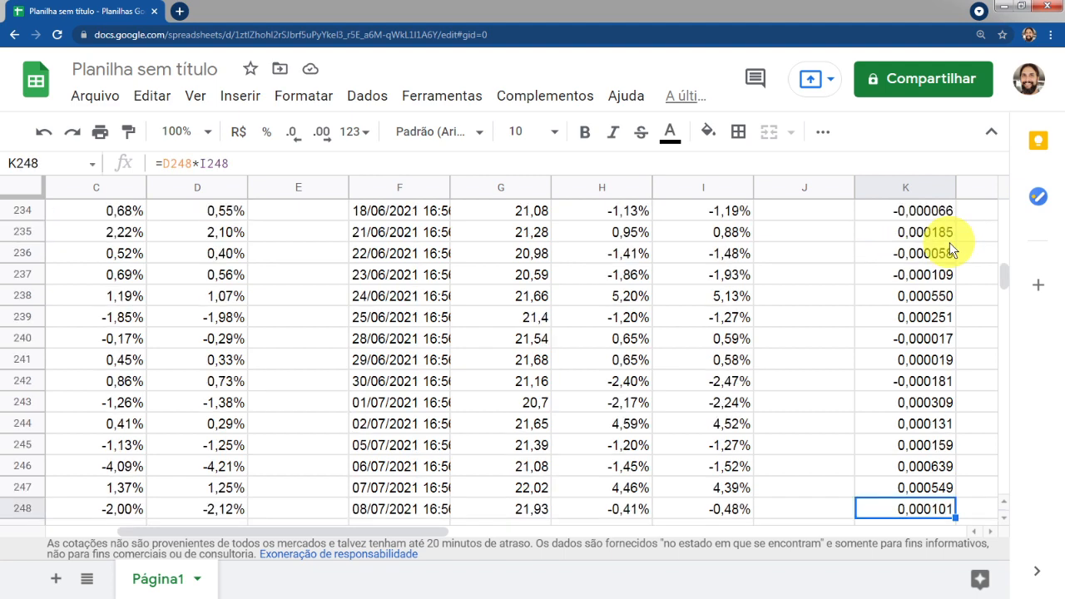
{"action": "key", "text": "Down"}
{"action": "type", "text": "=soma("}
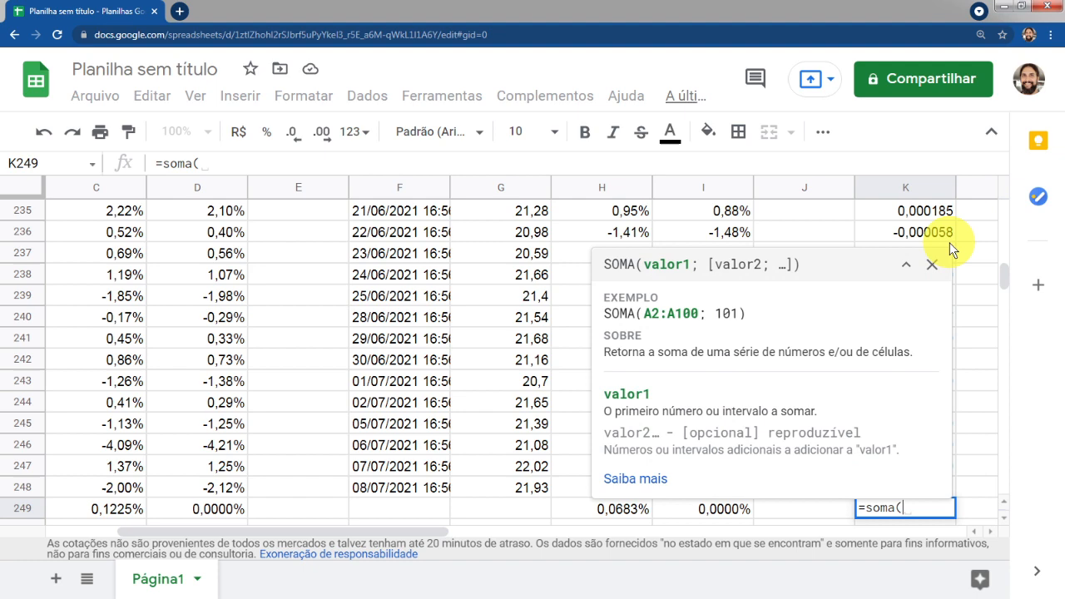
{"action": "key", "text": "Up"}
{"action": "key", "text": "ctrl+shift+Up"}
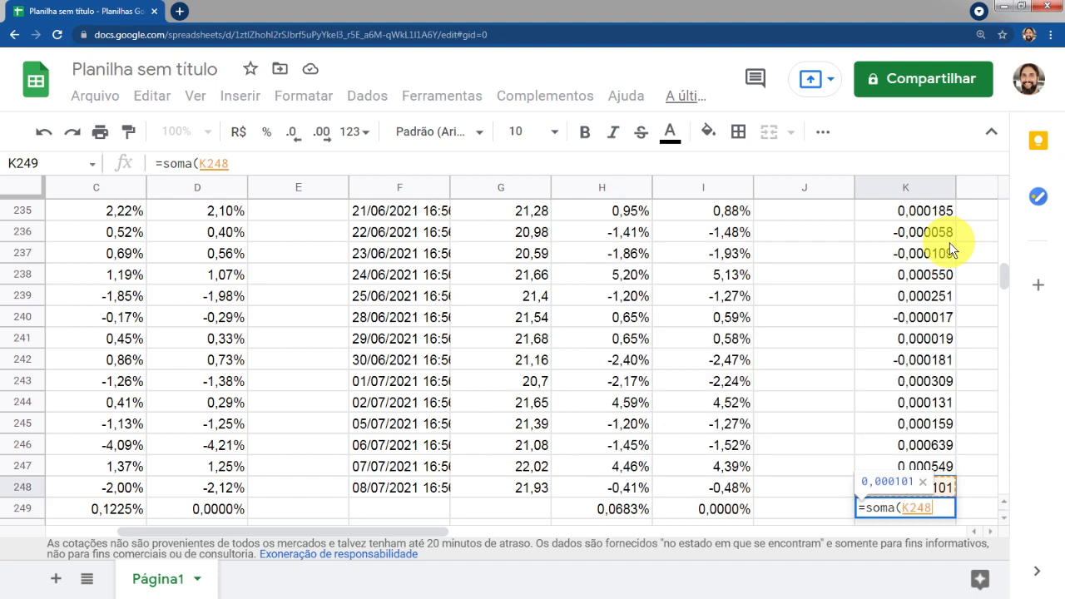
{"action": "key", "text": "shift+Down"}
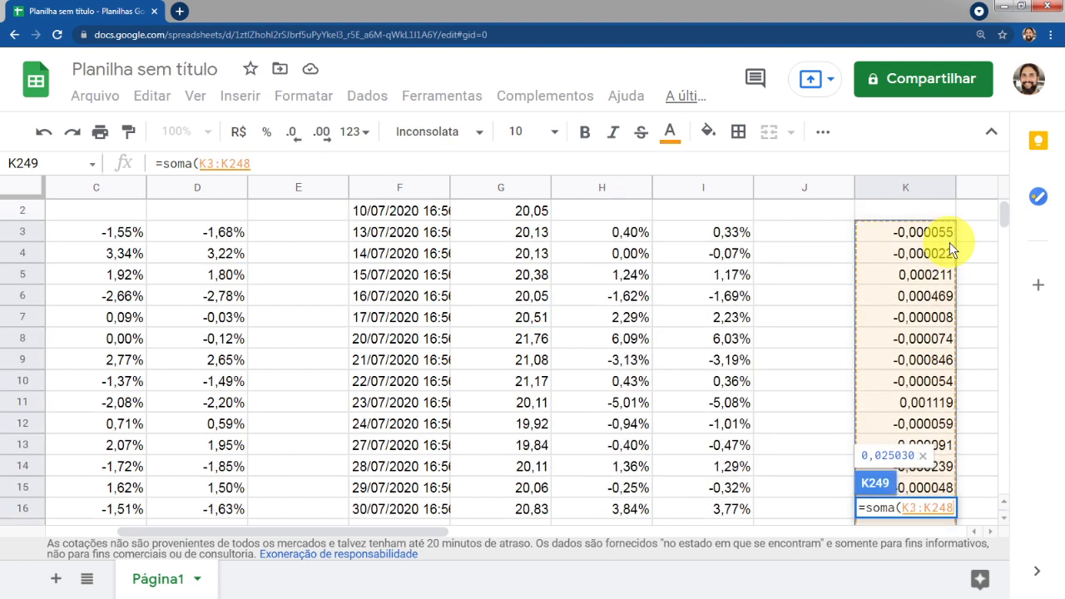
{"action": "type", "text": ")"}
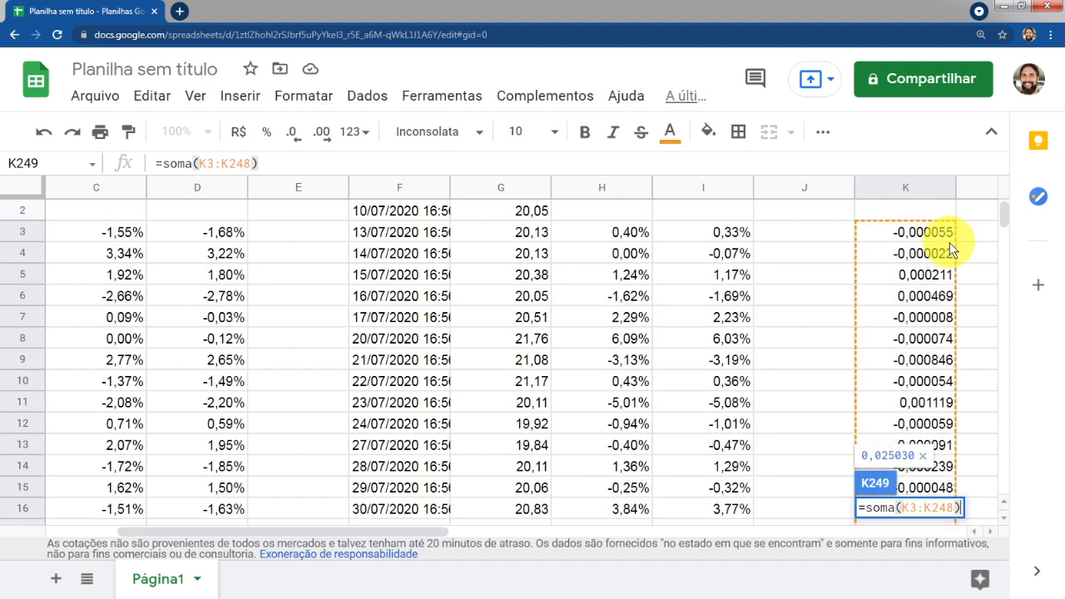
{"action": "key", "text": "Return"}
{"action": "key", "text": "Up"}
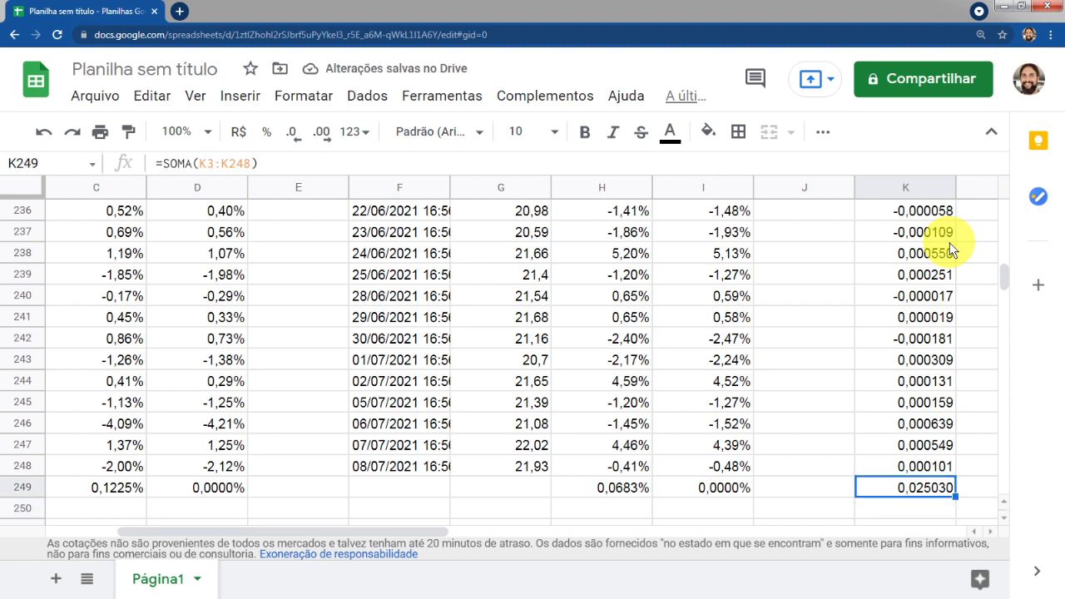
{"action": "key", "text": "Down"}
{"action": "type", "text": "="}
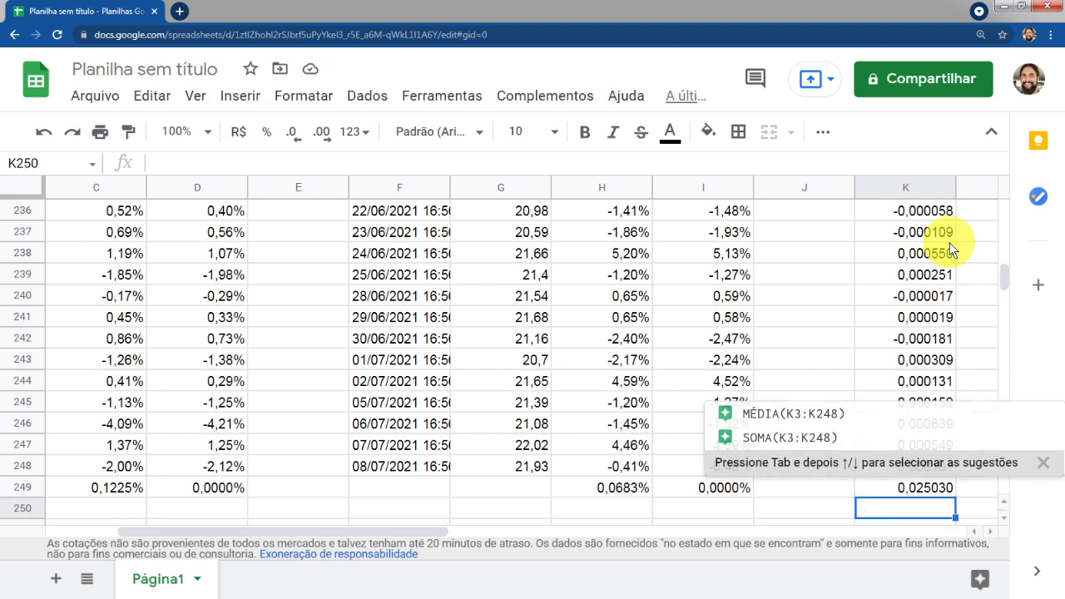
{"action": "key", "text": "Escape"}
Select the product range K3:K248 and inspect its sum statistics in the status bar summary
{"action": "key", "text": "Up"}
{"action": "key", "text": "Up"}
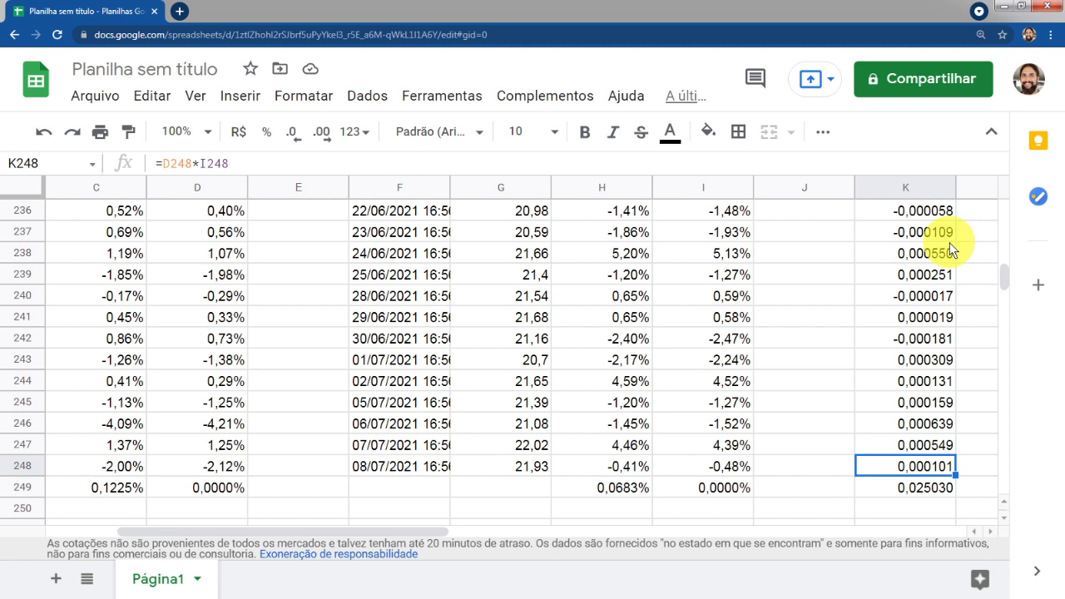
{"action": "key", "text": "ctrl+shift+Up"}
{"action": "key", "text": "shift+Up"}
{"action": "key", "text": "shift+Down"}
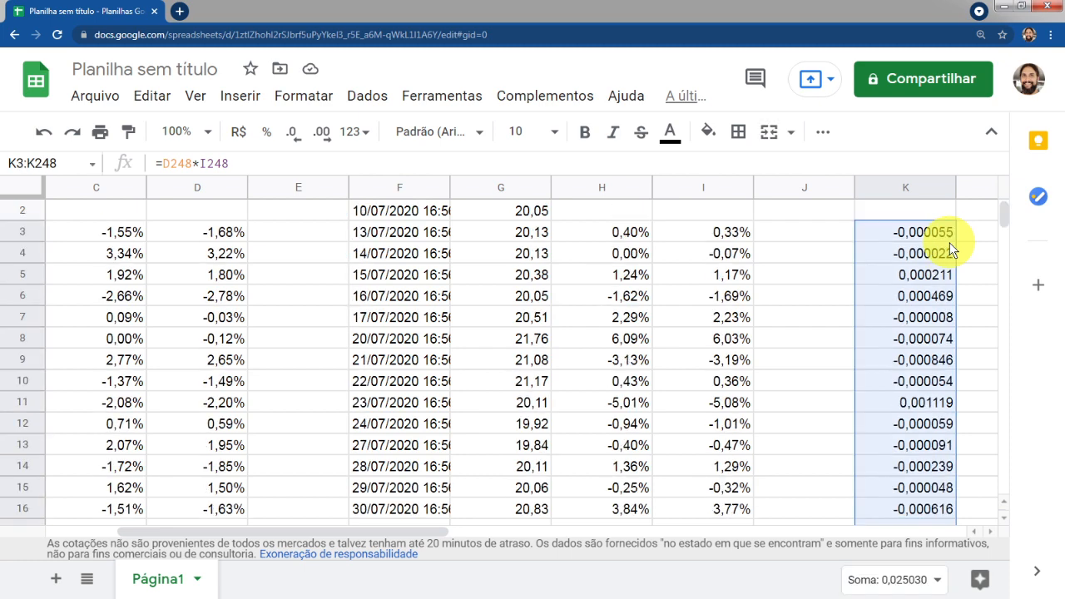
{"action": "left_click", "coordinate": [939, 582]}
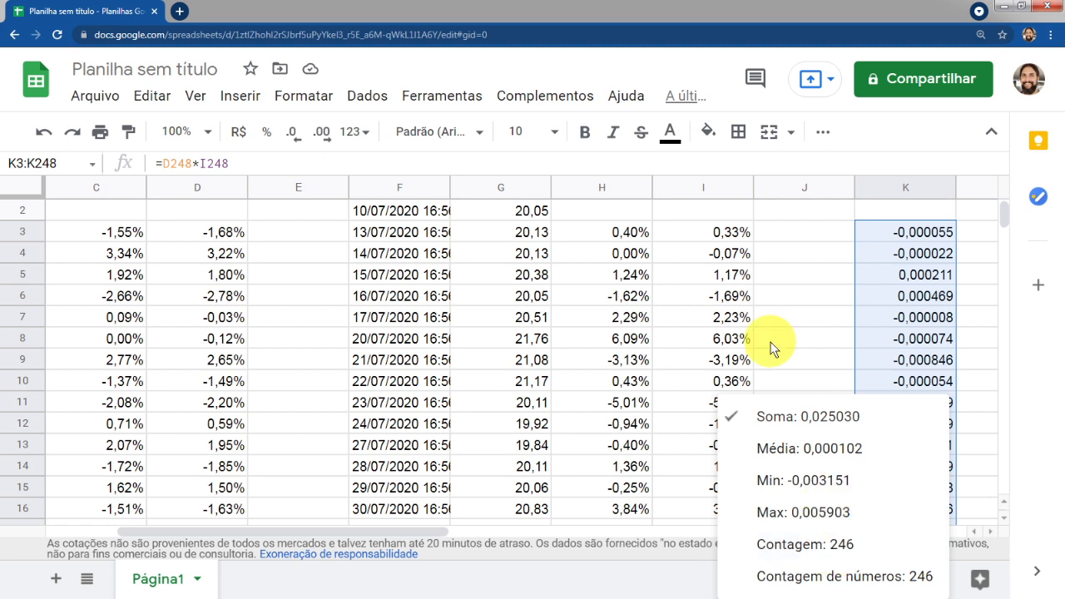
{"action": "left_click", "coordinate": [723, 10]}
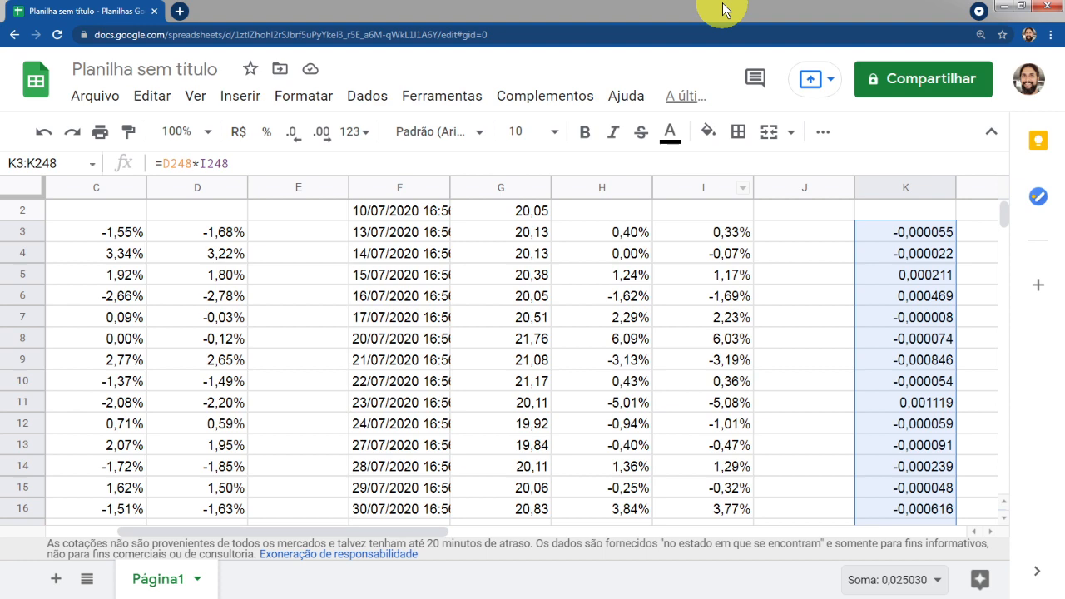
Divide the product sum in K249 by 245 in K250 to get the sample covariance, then review the cells around it
{"action": "left_click", "coordinate": [920, 317]}
{"action": "key", "text": "ctrl+Down"}
{"action": "key", "text": "Down"}
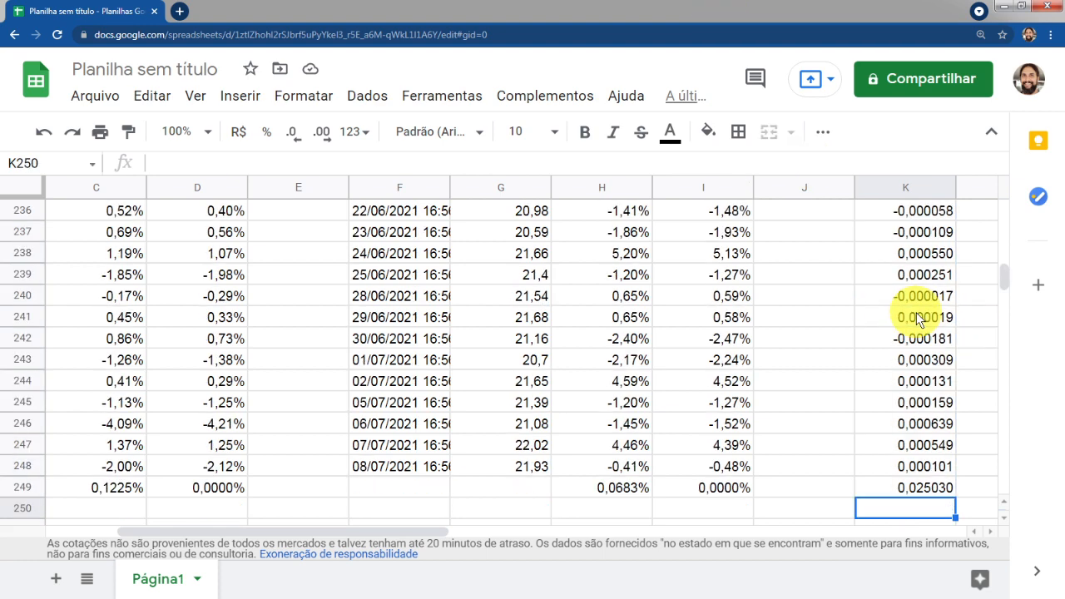
{"action": "type", "text": "="}
{"action": "key", "text": "Up"}
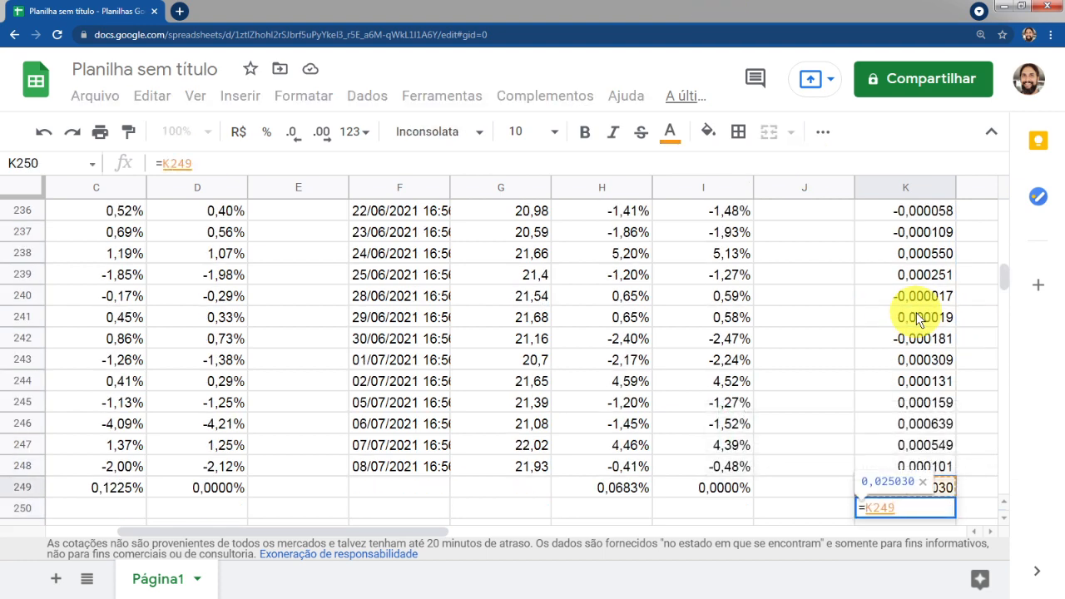
{"action": "type", "text": "/245"}
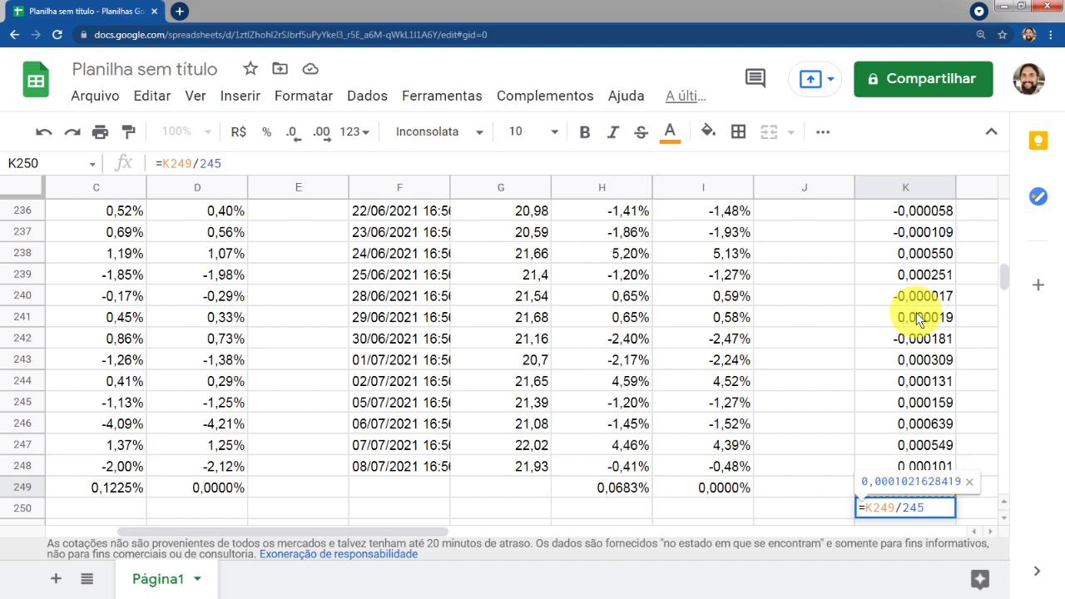
{"action": "key", "text": "Return"}
{"action": "key", "text": "Up"}
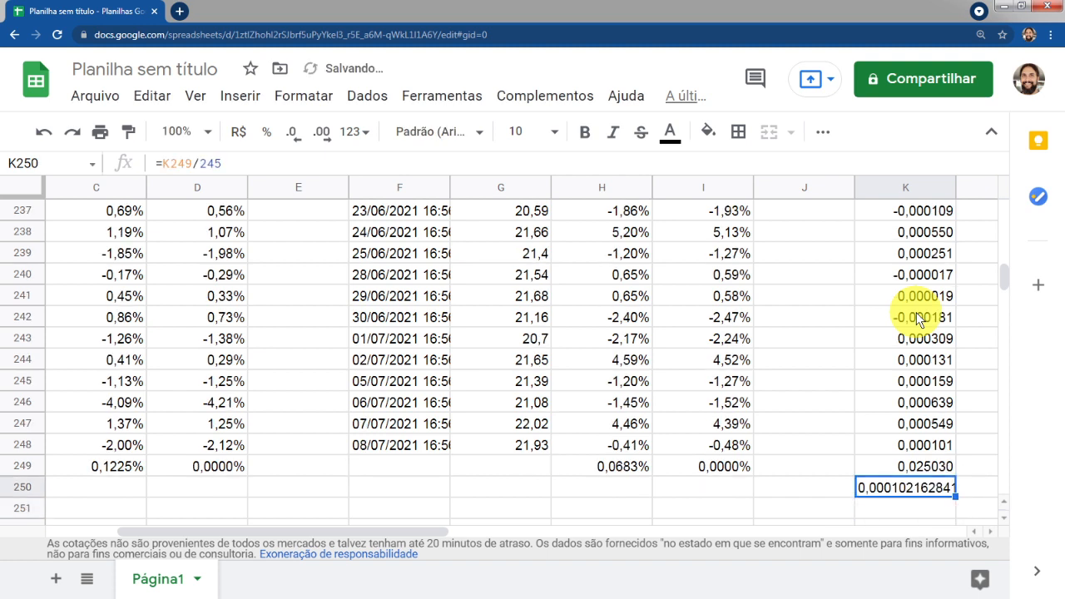
{"action": "left_click", "coordinate": [888, 444]}
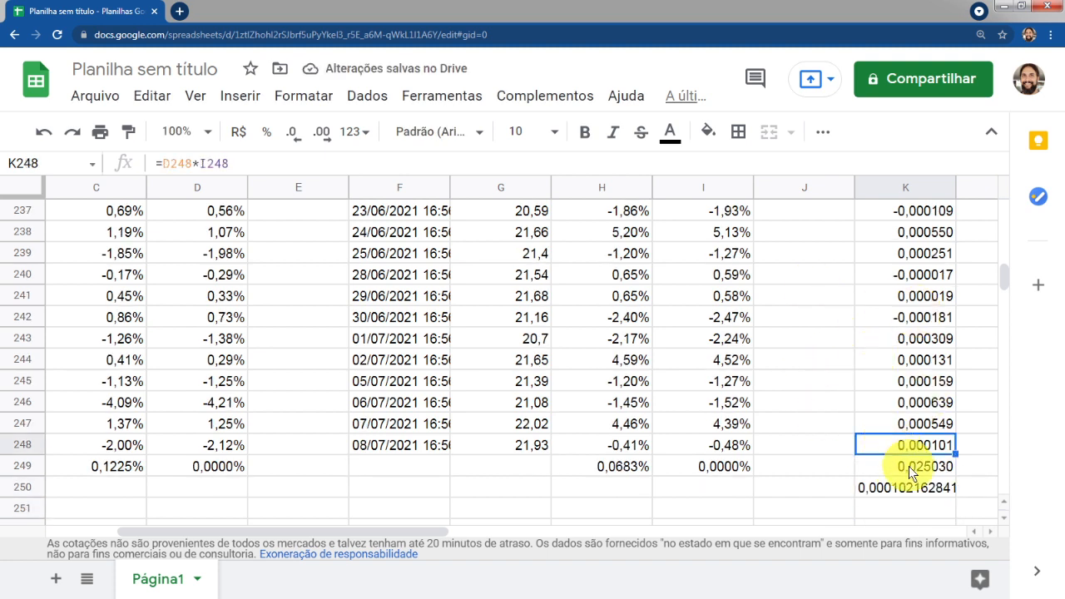
{"action": "left_click", "coordinate": [890, 466]}
{"action": "left_click", "coordinate": [895, 488]}
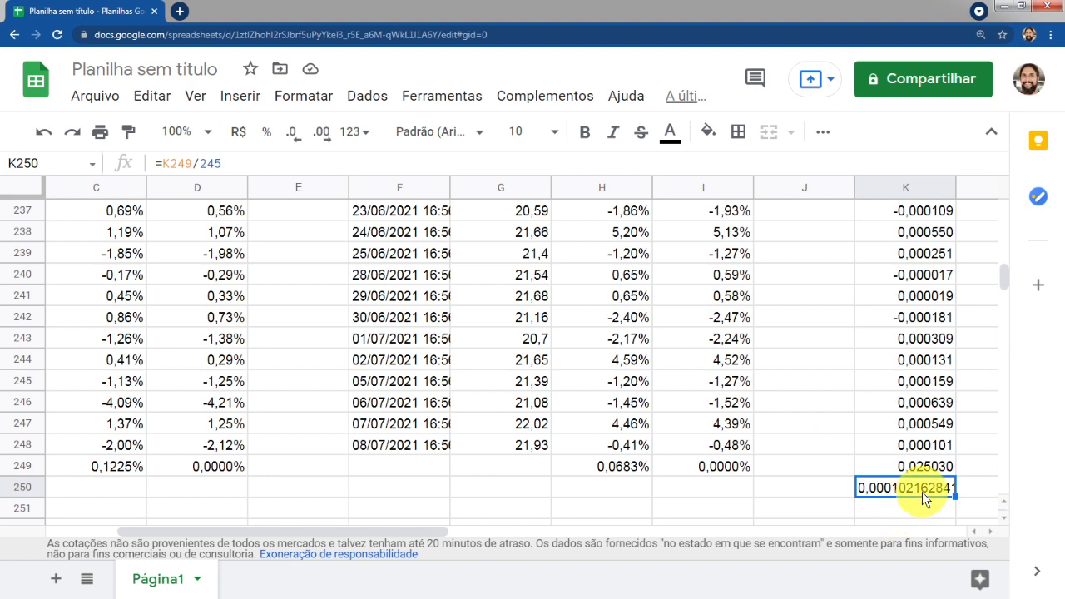
{"action": "left_click", "coordinate": [929, 504]}
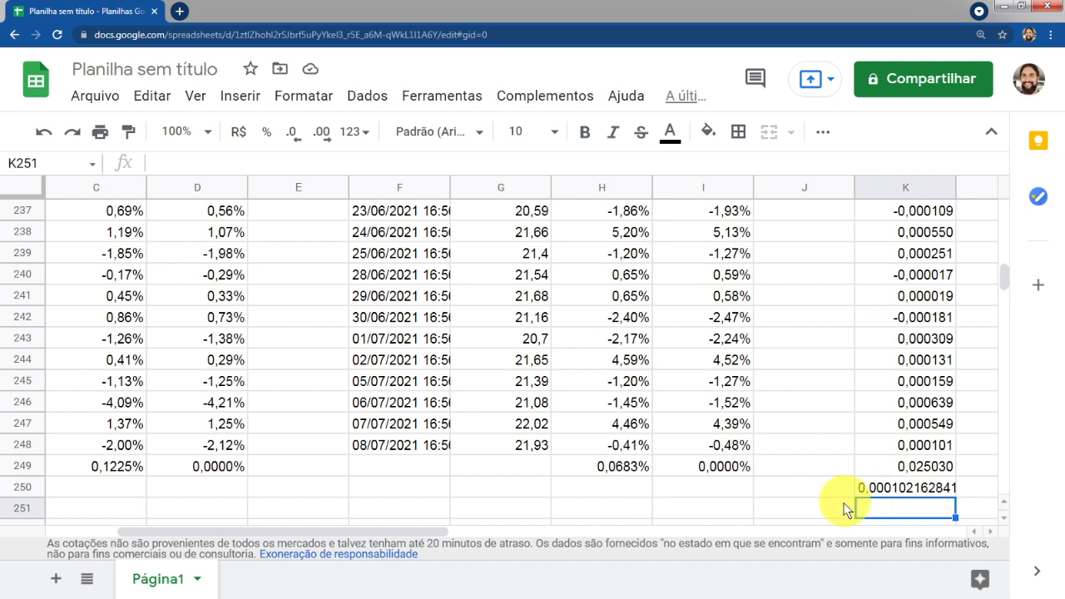
Enter COVARIANCE.S in K251 using the ranges I3:I248 and D3:D248
{"action": "left_click", "coordinate": [794, 513]}
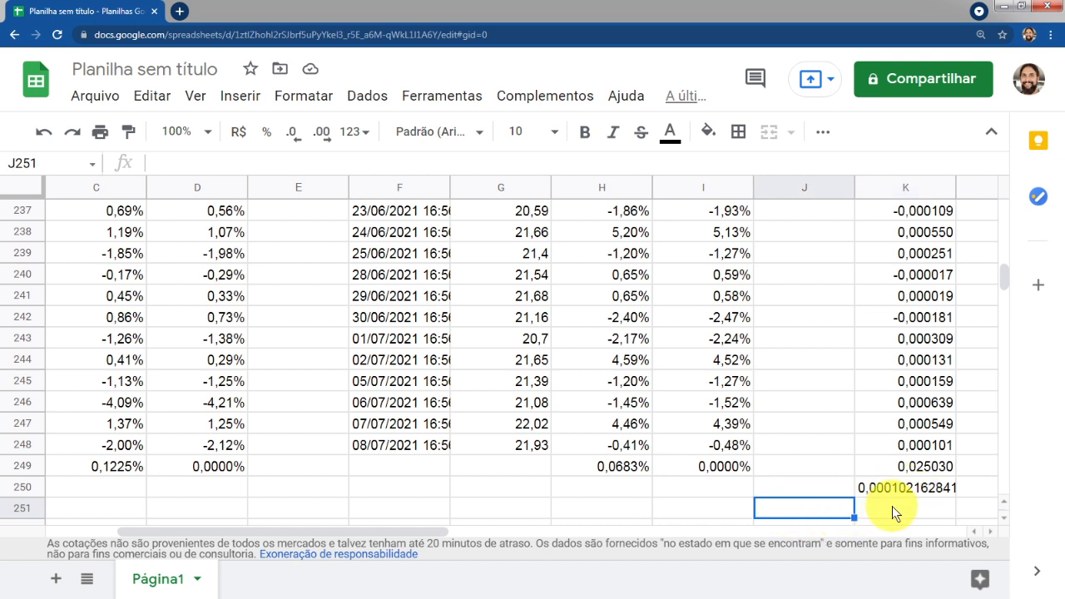
{"action": "left_click", "coordinate": [881, 510]}
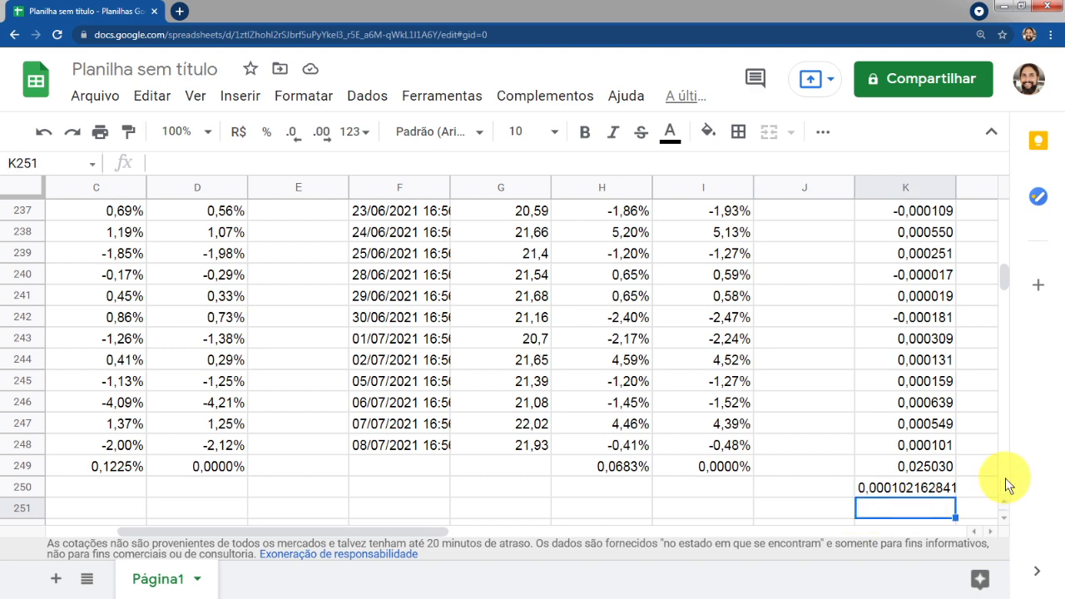
{"action": "type", "text": "="}
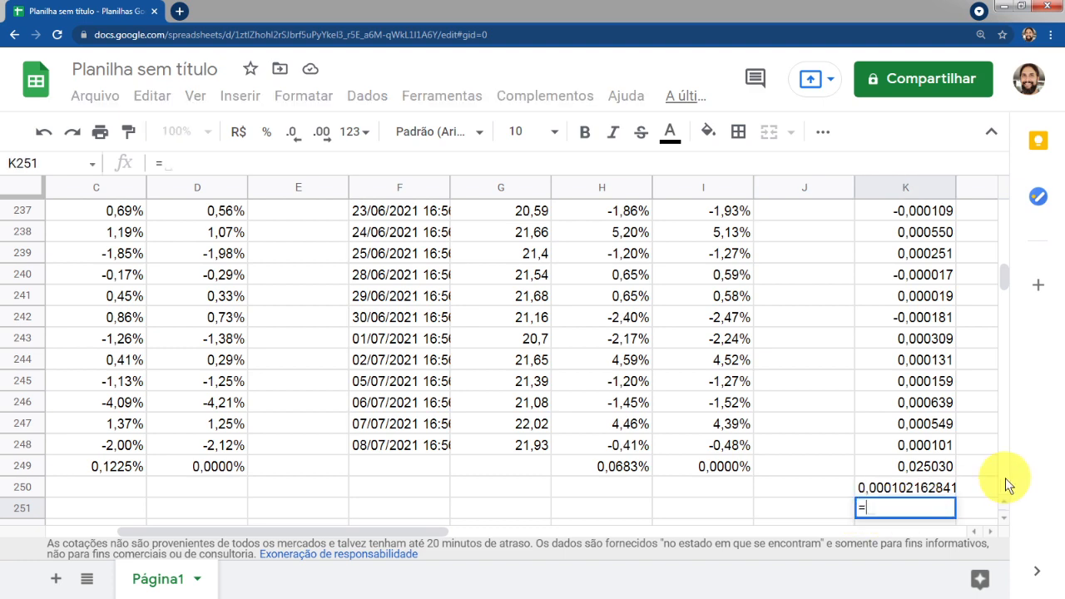
{"action": "type", "text": "cov"}
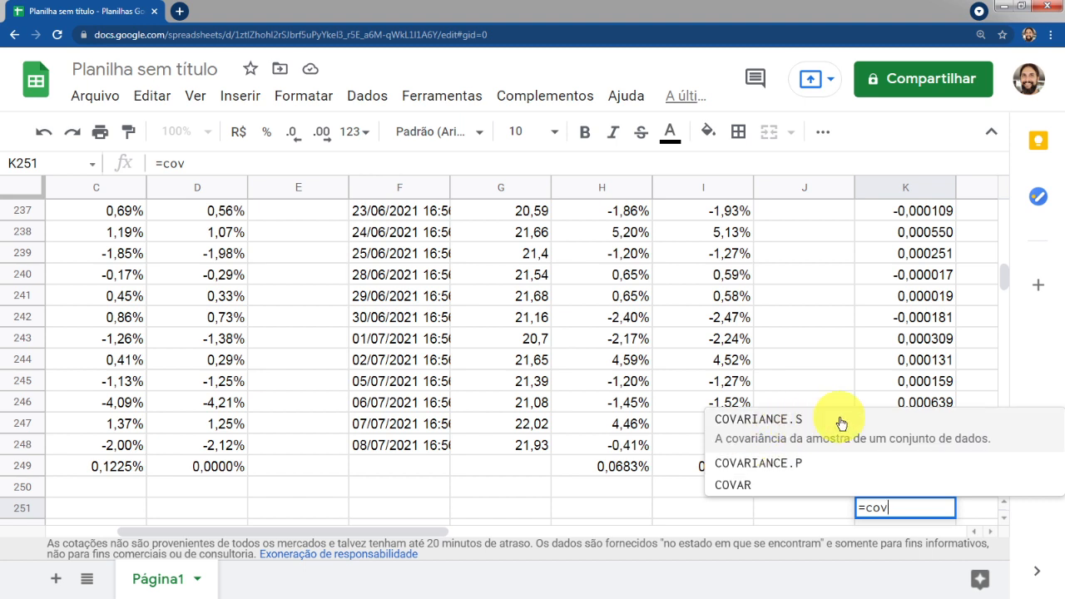
{"action": "left_click", "coordinate": [829, 425]}
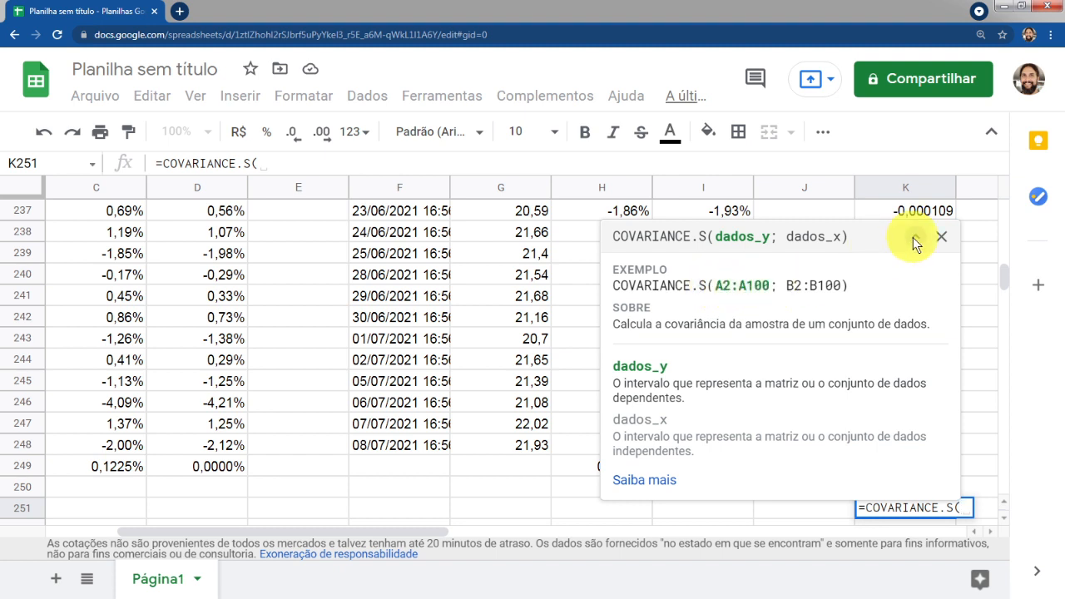
{"action": "left_click", "coordinate": [940, 237]}
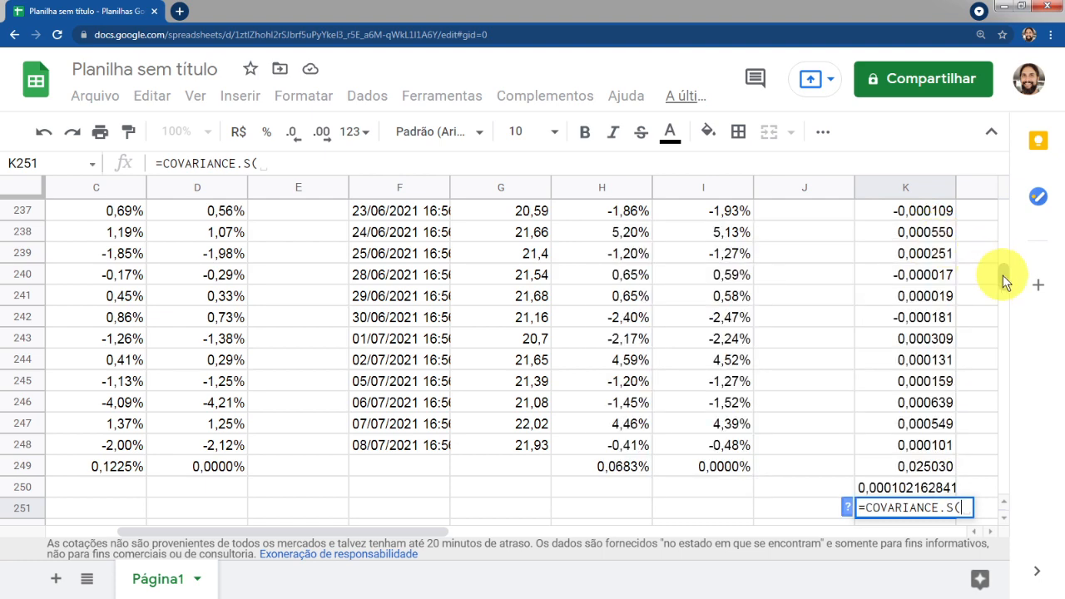
{"action": "left_click_drag", "start_coordinate": [1004, 279], "coordinate": [1006, 205]}
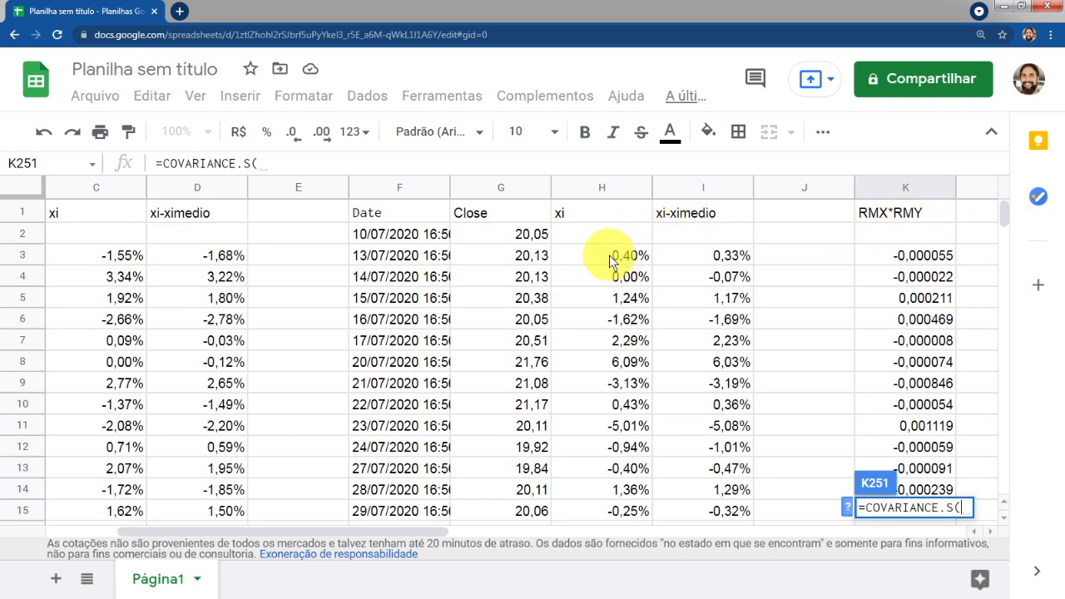
{"action": "left_click", "coordinate": [693, 257]}
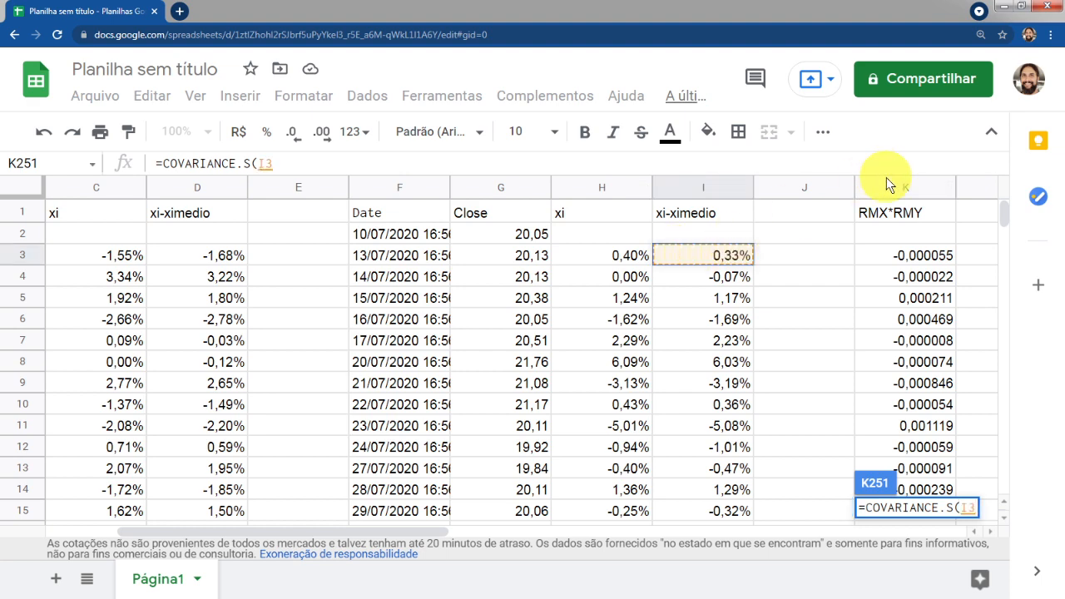
{"action": "key", "text": "ctrl+shift+Down"}
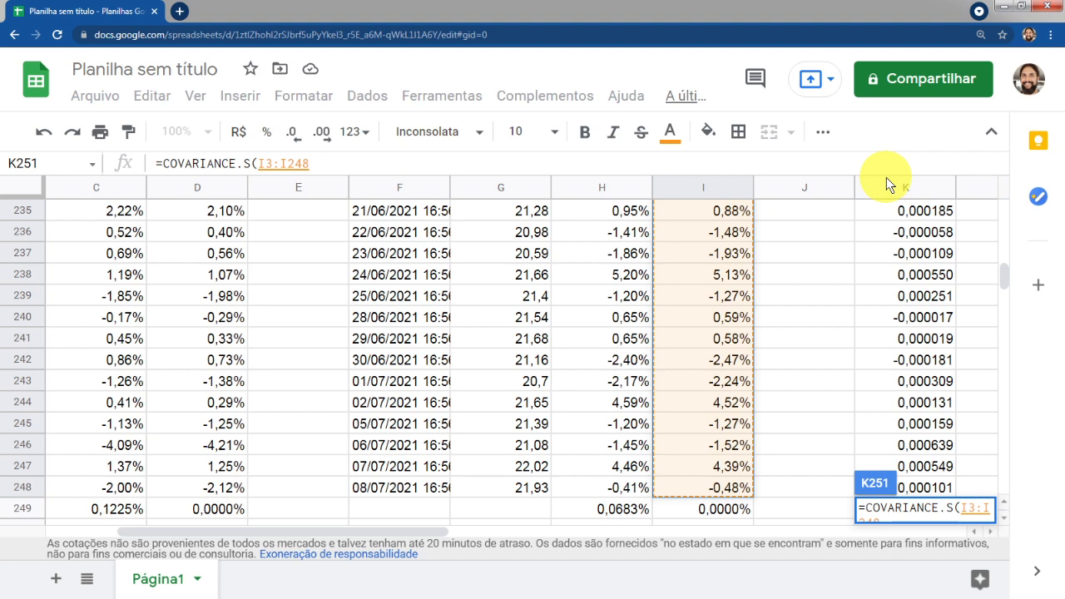
{"action": "type", "text": ";"}
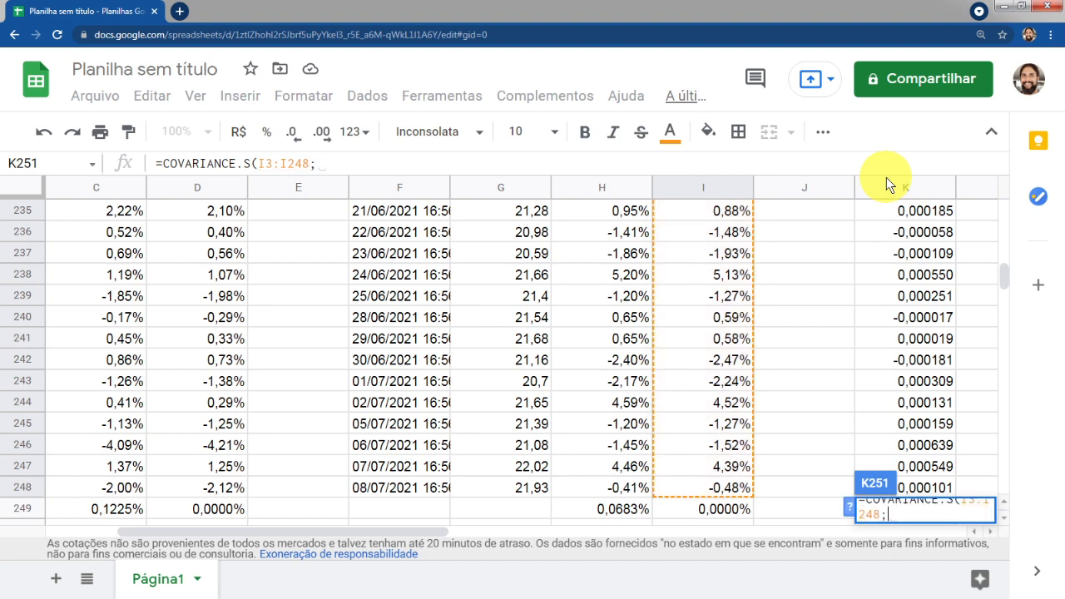
{"action": "left_click_drag", "start_coordinate": [267, 528], "coordinate": [201, 524]}
{"action": "scroll", "coordinate": [282, 341], "scroll_direction": "up", "scroll_amount": 15}
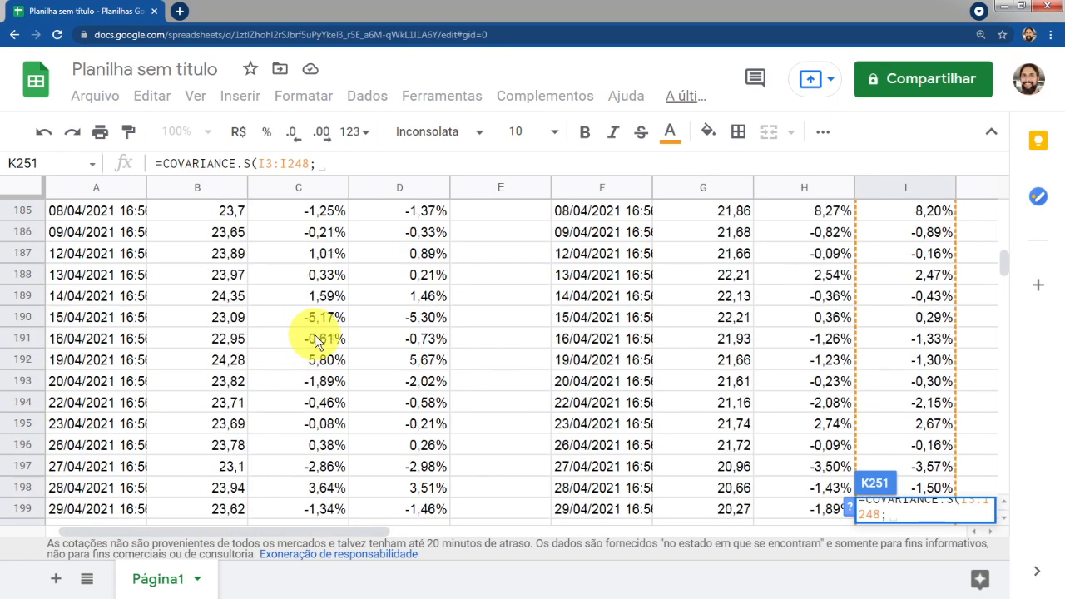
{"action": "left_click_drag", "start_coordinate": [1005, 265], "coordinate": [1001, 201]}
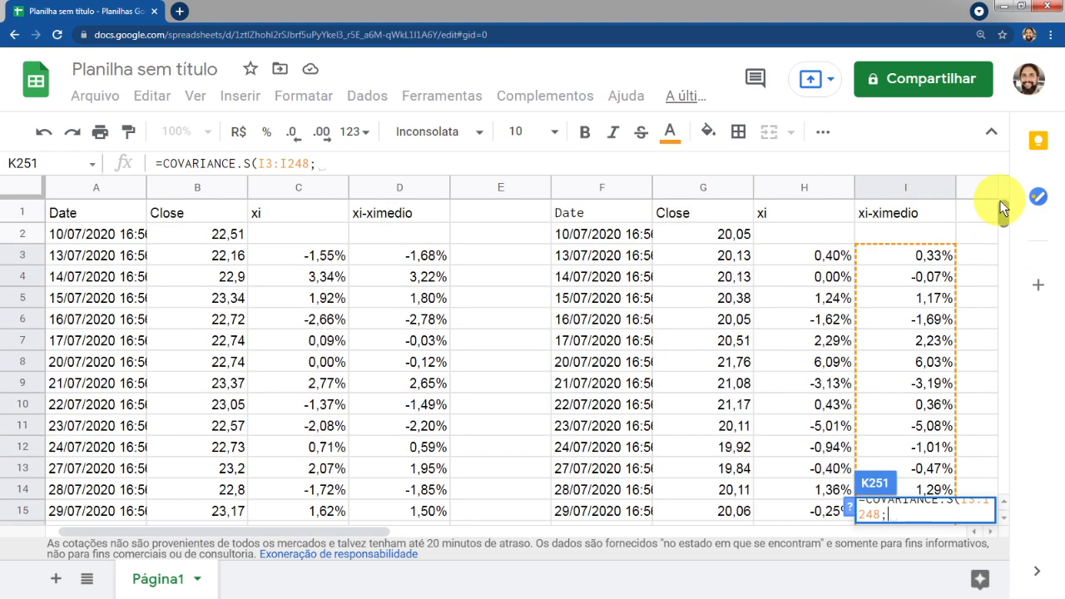
{"action": "left_click", "coordinate": [396, 252]}
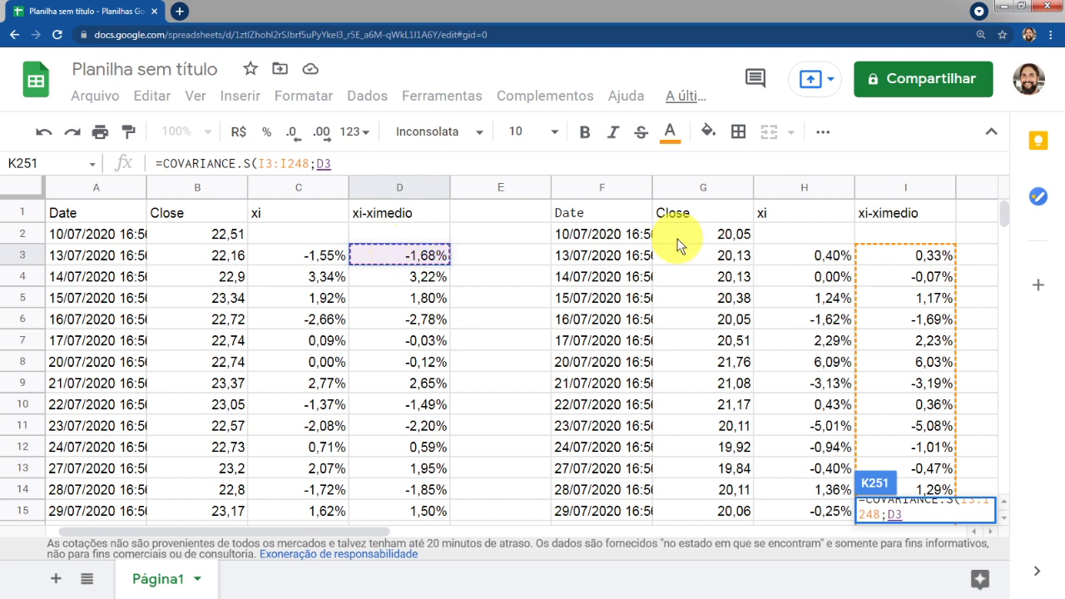
{"action": "key", "text": "ctrl+shift+Down"}
{"action": "key", "text": "shift+Up"}
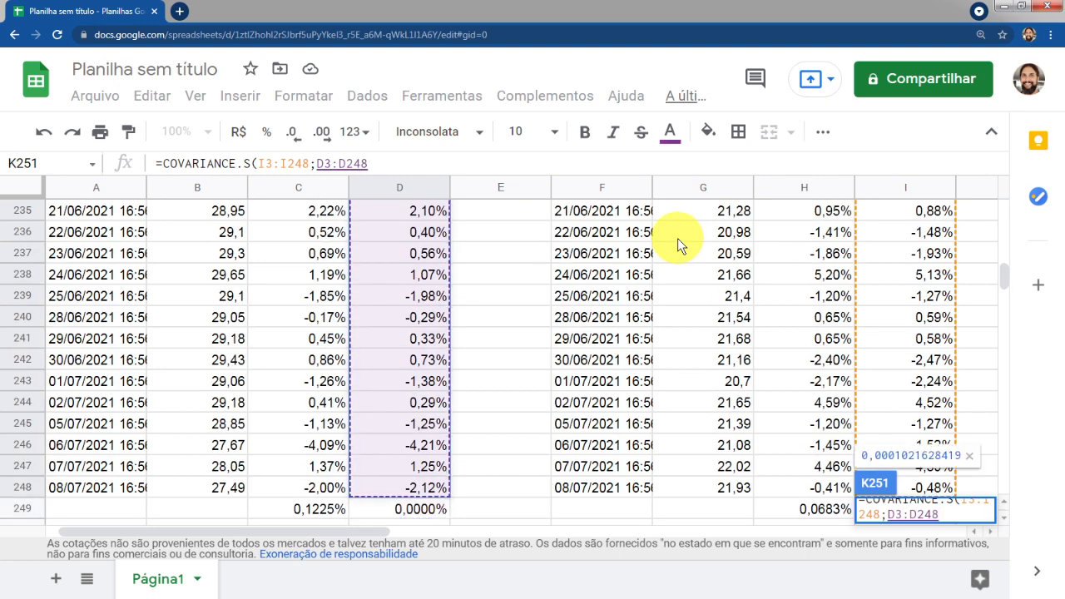
{"action": "type", "text": ")"}
{"action": "key", "text": "Return"}
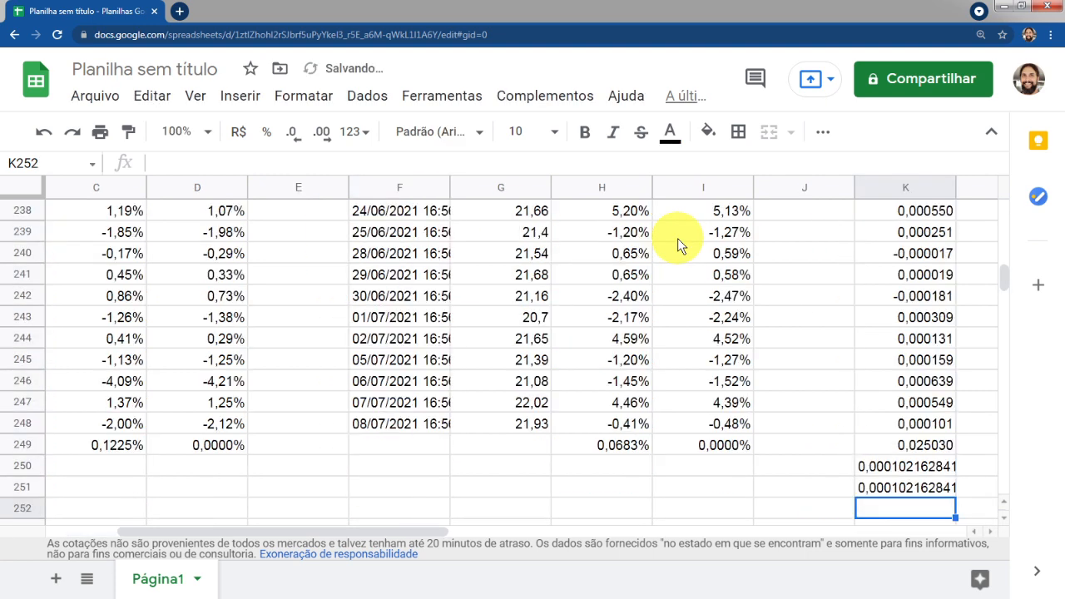
Label the manual covariance result in J250 as covariancia calculada
{"action": "key", "text": "Up"}
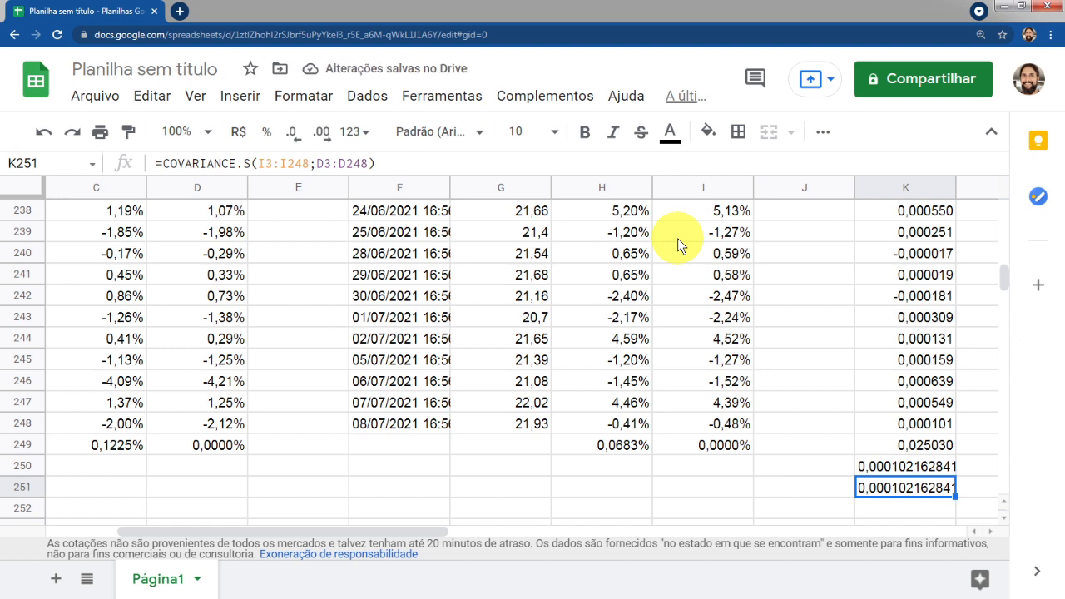
{"action": "key", "text": "Up"}
{"action": "key", "text": "shift+Down"}
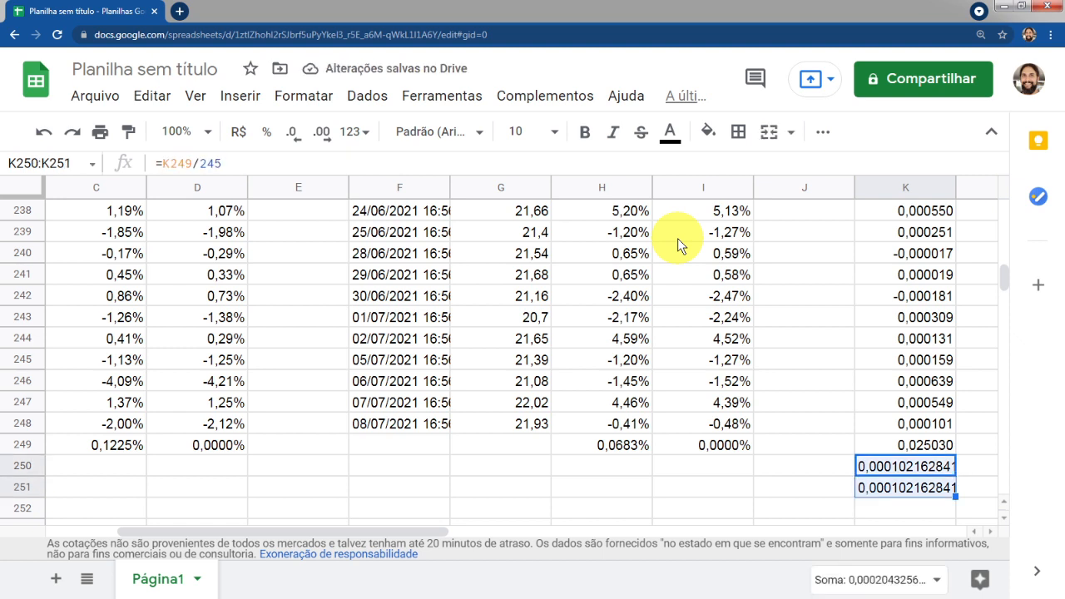
{"action": "key", "text": "Up"}
{"action": "key", "text": "Down"}
{"action": "key", "text": "Left"}
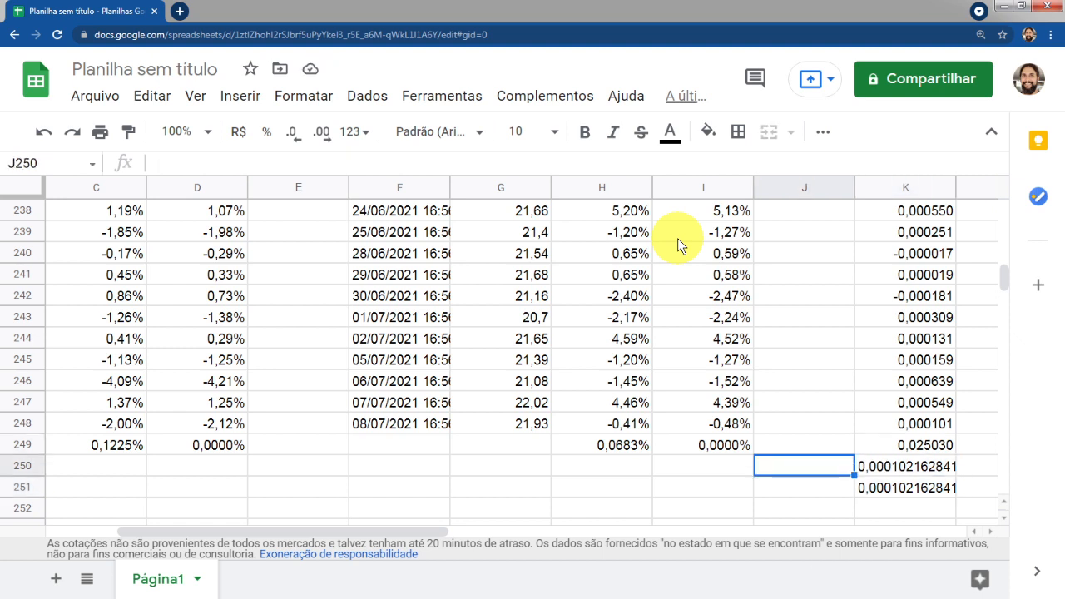
{"action": "type", "text": "covariancia calculada"}
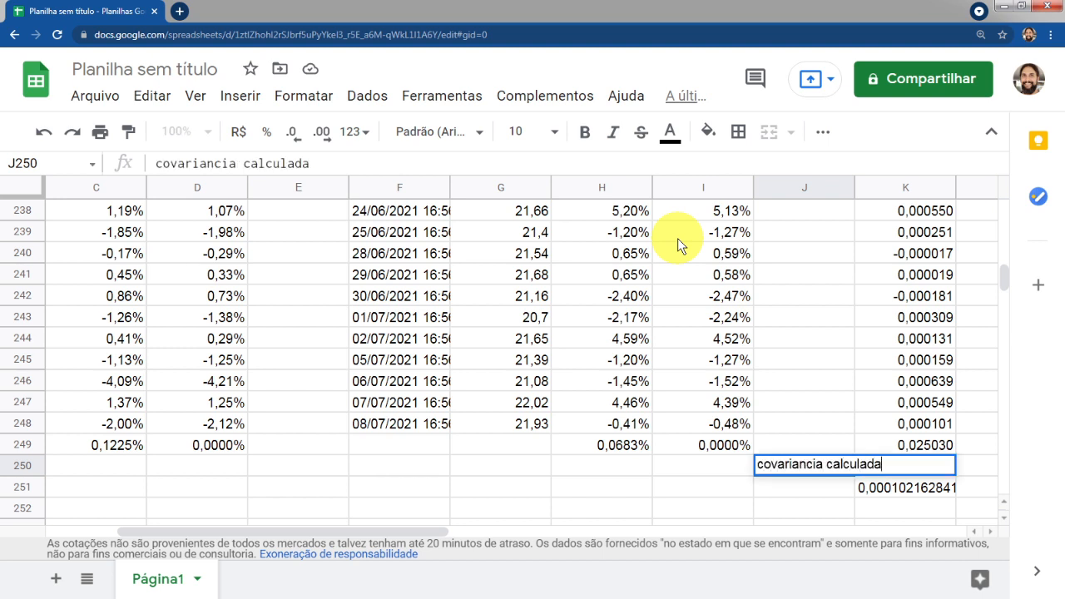
{"action": "key", "text": "Return"}
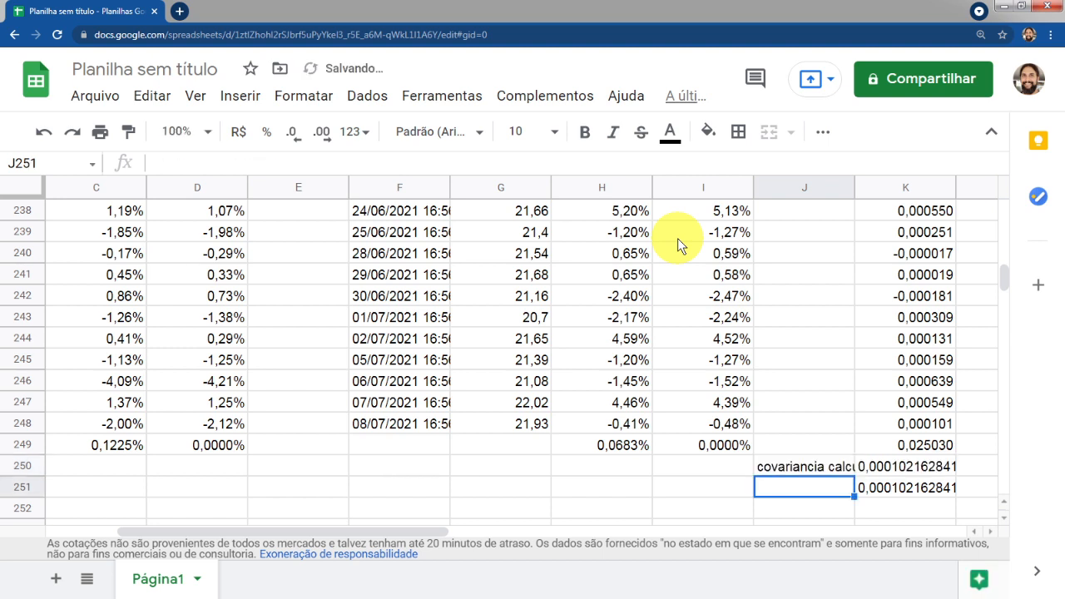
Label the function result in J251 as covar função
{"action": "type", "text": "copva"}
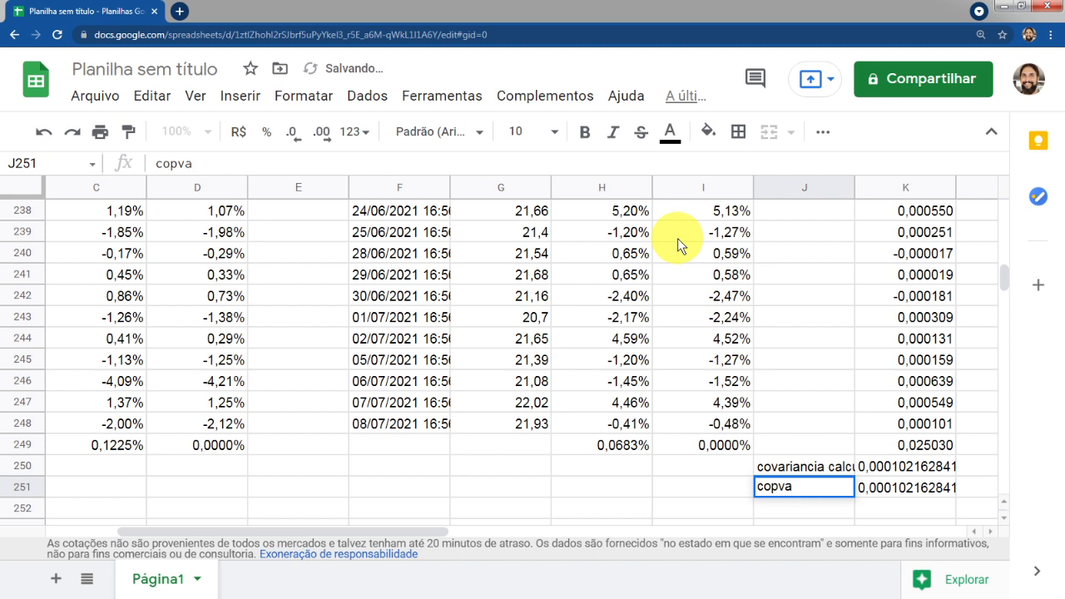
{"action": "key", "text": "BackSpace"}
{"action": "key", "text": "BackSpace"}
{"action": "key", "text": "BackSpace"}
{"action": "type", "text": "ovar"}
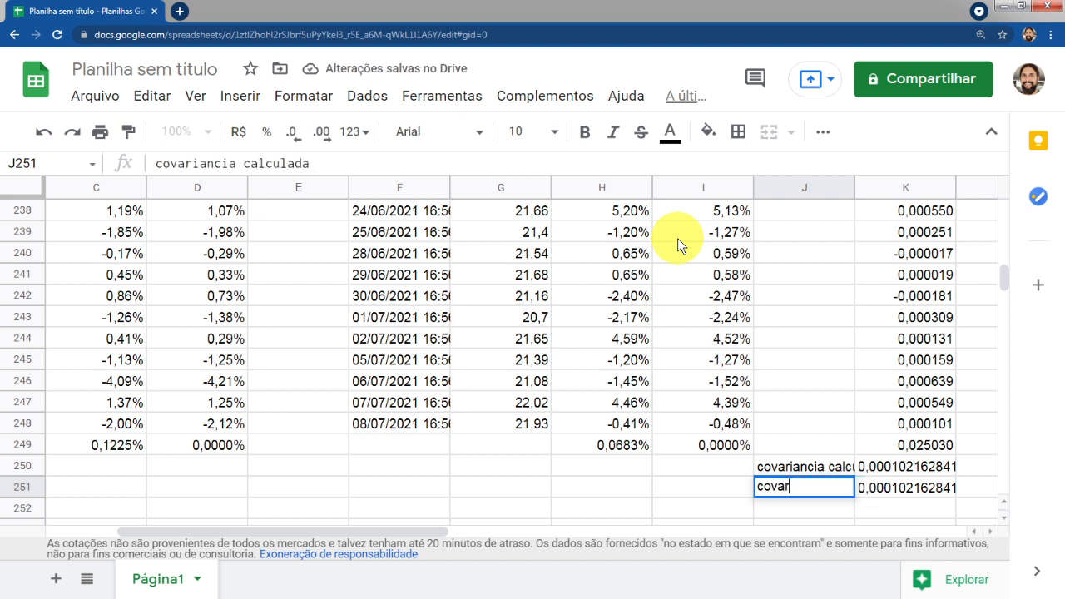
{"action": "type", "text": " função"}
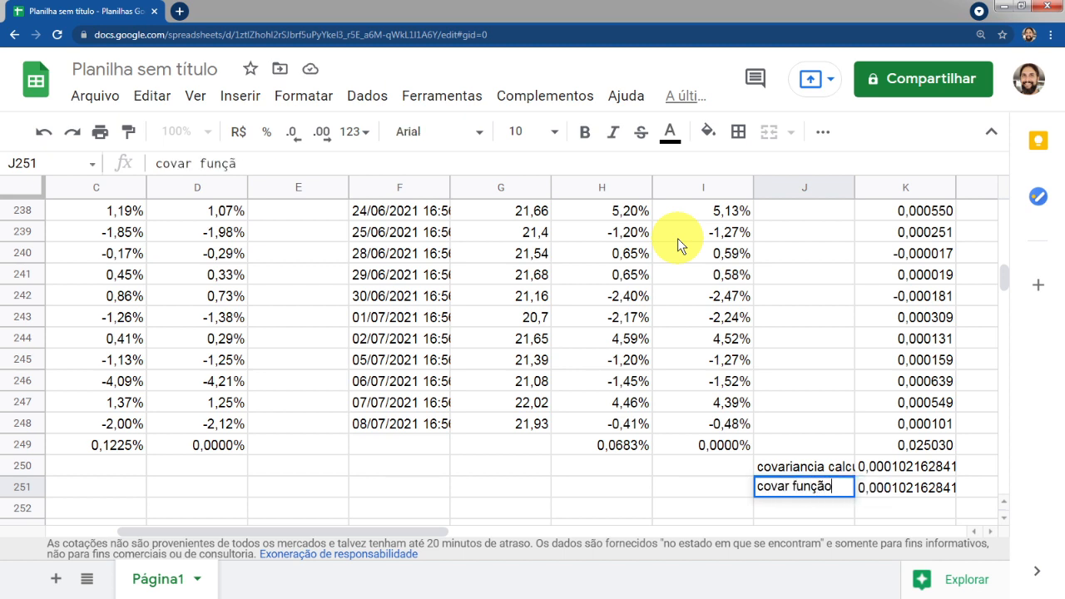
{"action": "key", "text": "Return"}
Shorten the J250 label to covar calc
{"action": "key", "text": "Up"}
{"action": "key", "text": "Up"}
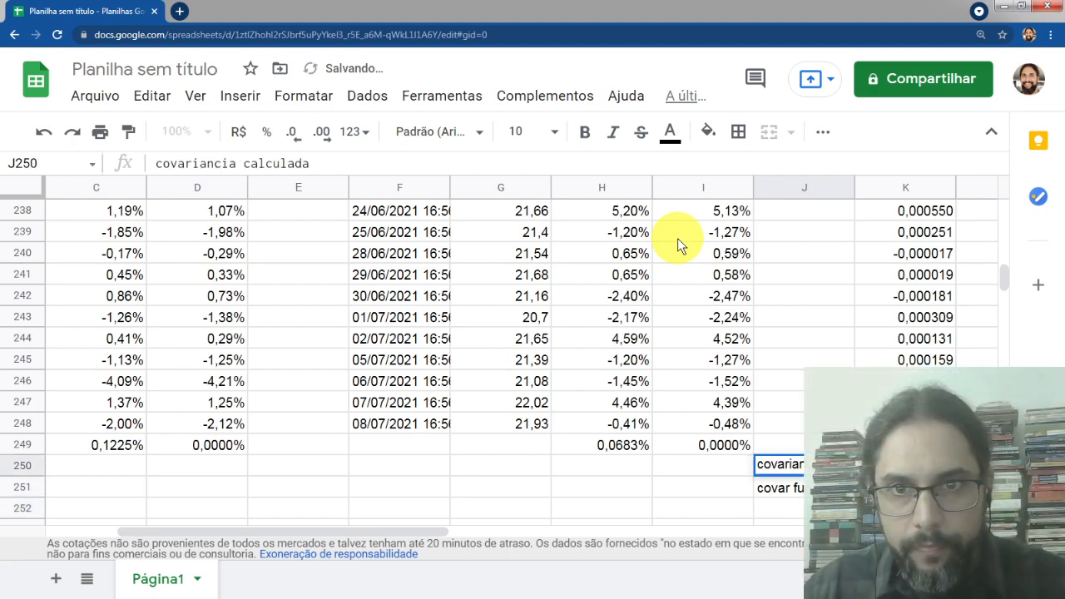
{"action": "key", "text": "F1"}
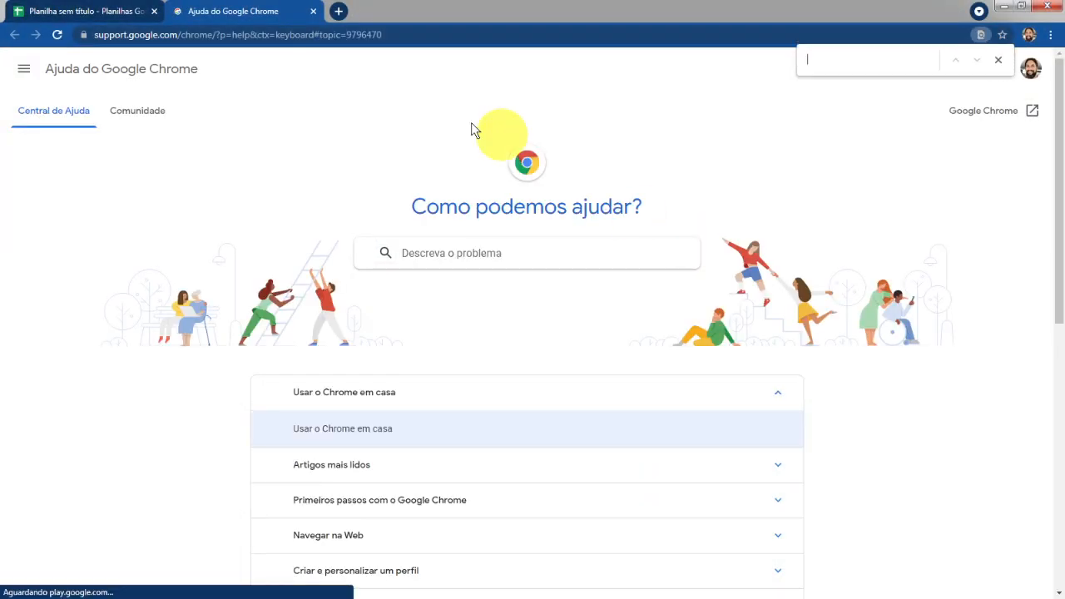
{"action": "left_click", "coordinate": [64, 6]}
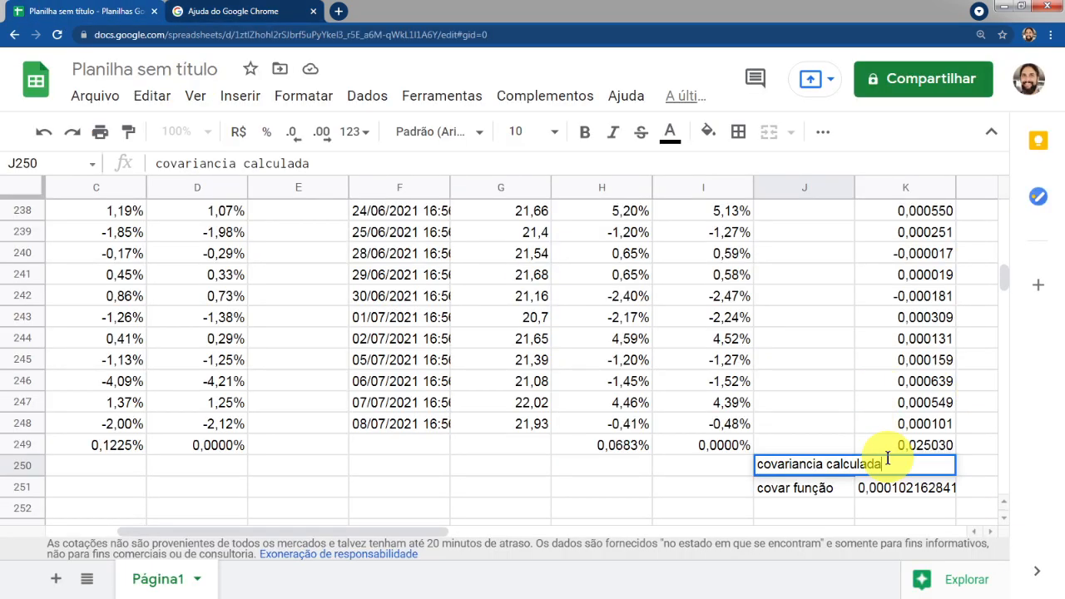
{"action": "left_click_drag", "start_coordinate": [883, 463], "coordinate": [795, 460]}
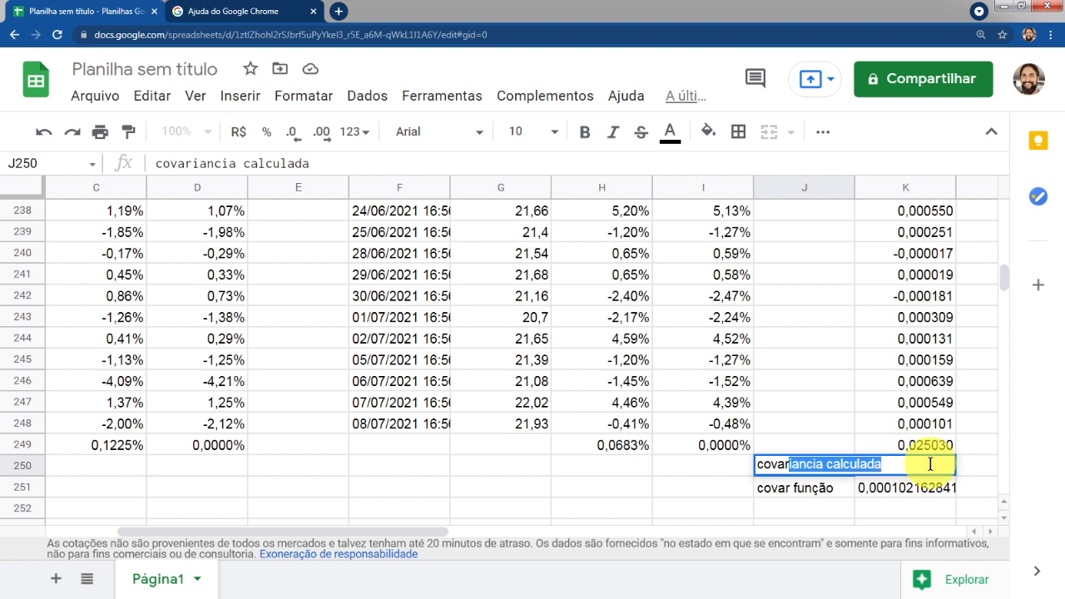
{"action": "type", "text": "calc"}
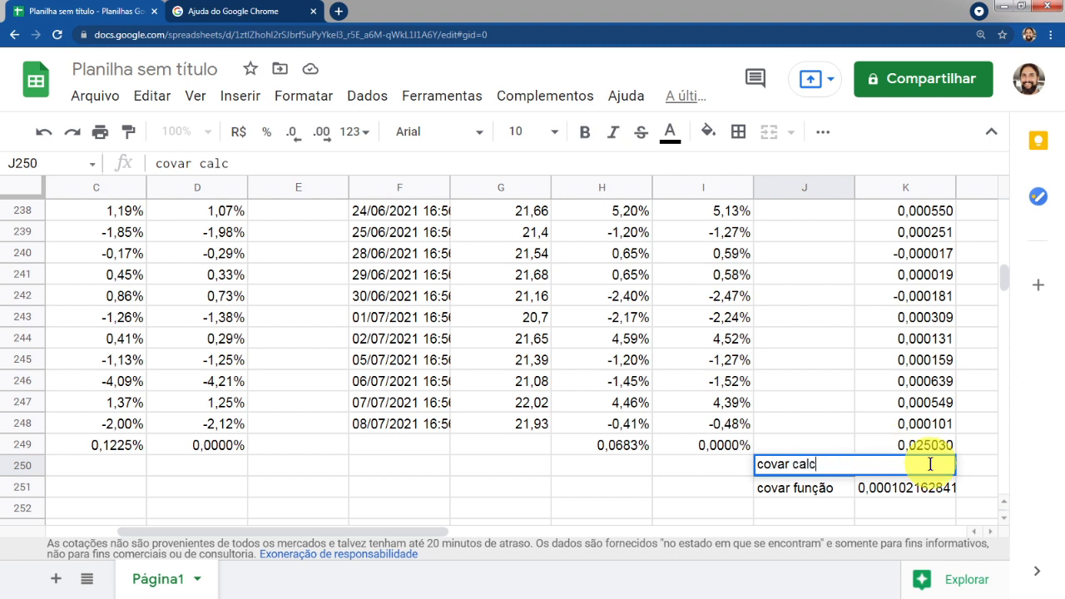
Finish entering the covar calc label in J250
{"action": "key", "text": "Return"}
{"action": "key", "text": "Up"}
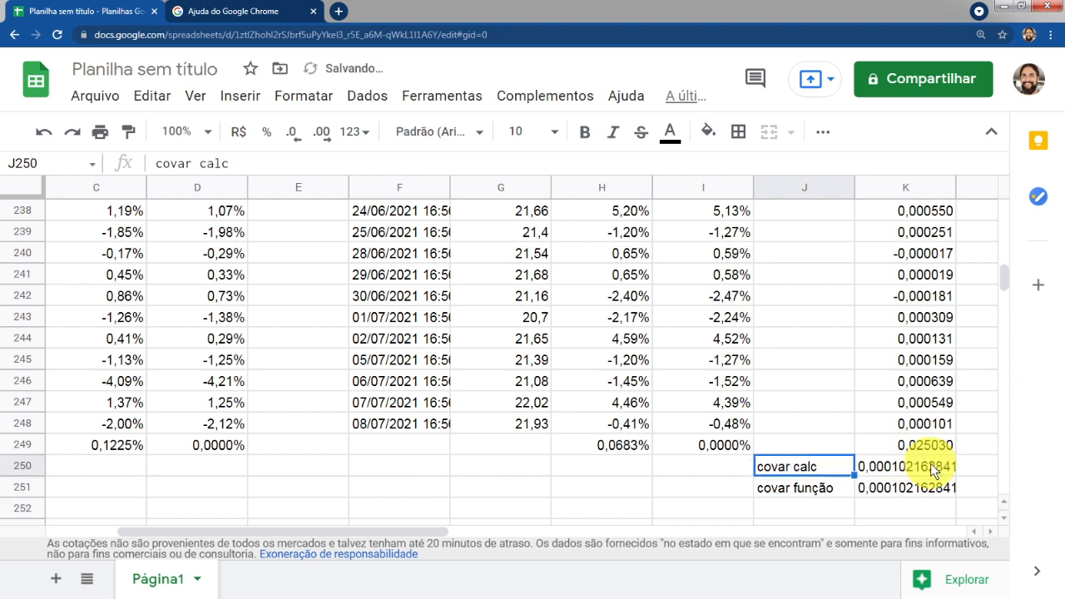
{"action": "left_click", "coordinate": [787, 400]}
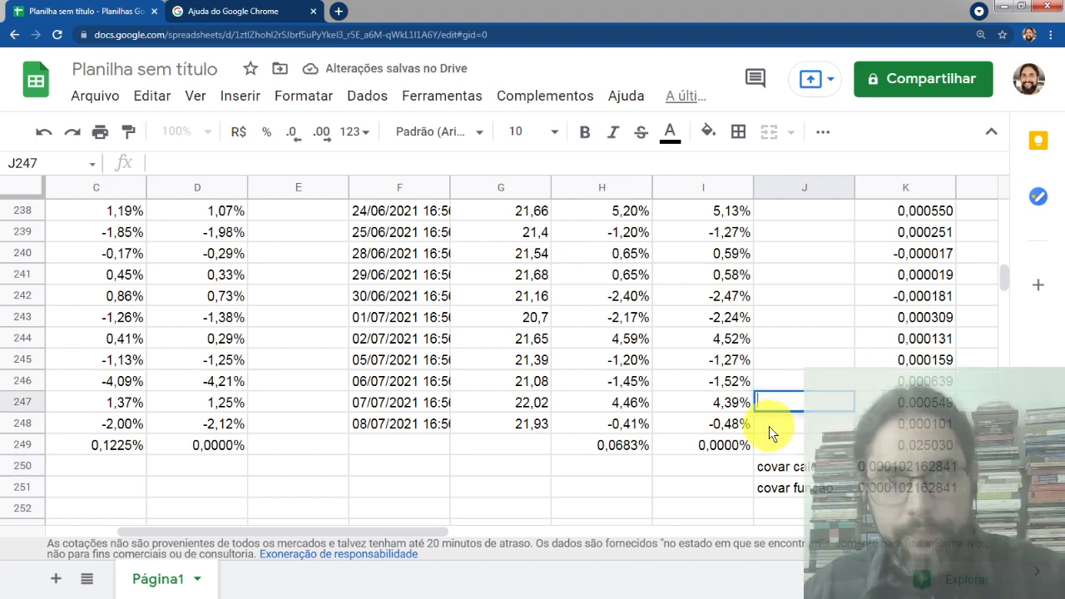
{"action": "key", "text": "Return"}
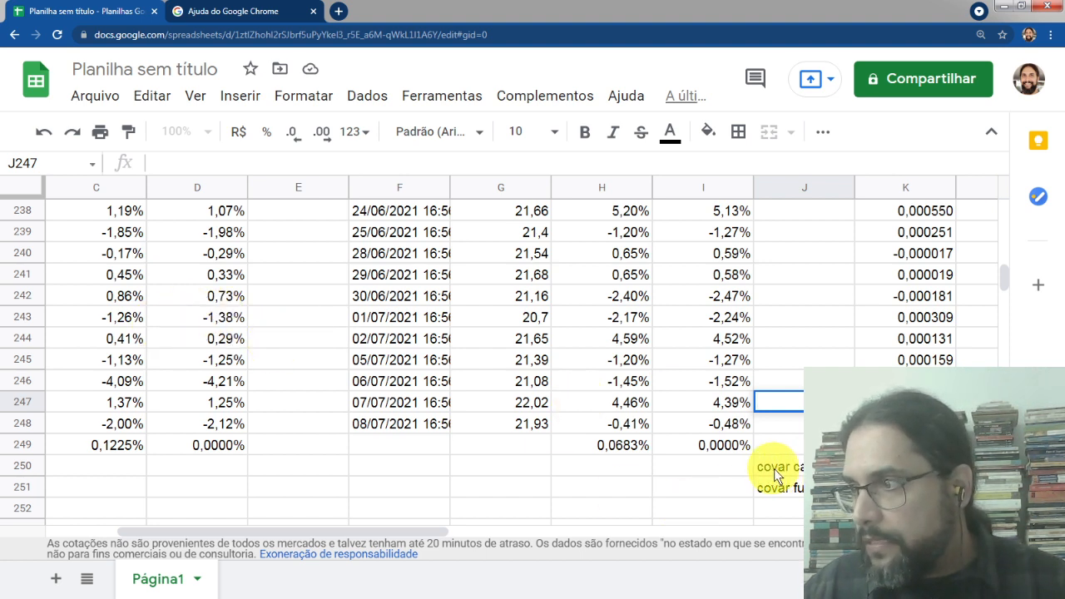
Inspect the formulas in K250 and K251 to compare the manual covariance with the function result
{"action": "left_click_drag", "start_coordinate": [906, 466], "coordinate": [906, 488]}
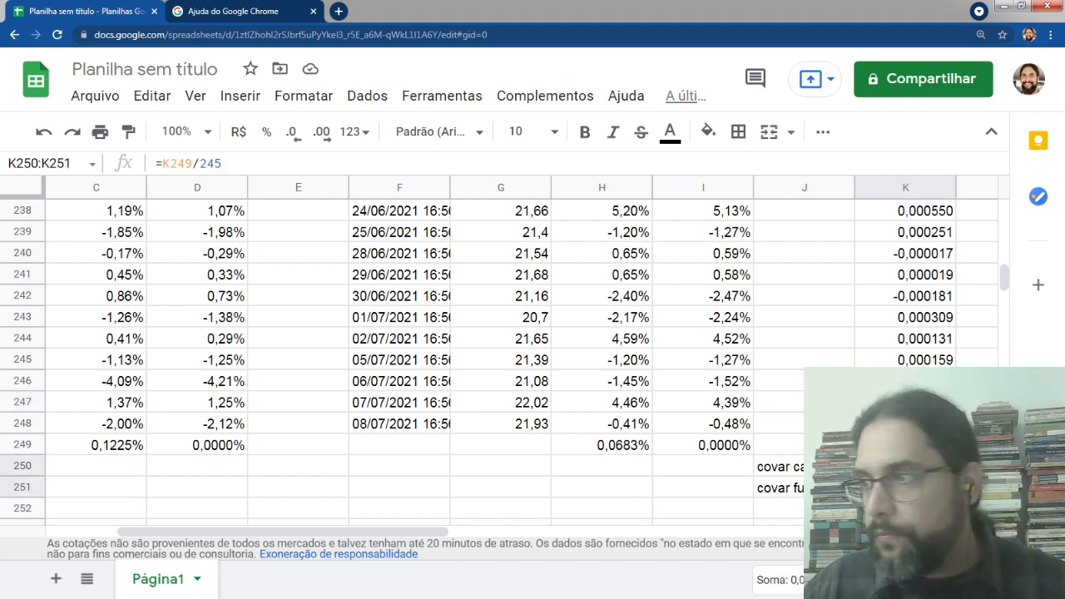
{"action": "left_click", "coordinate": [906, 466]}
{"action": "left_click", "coordinate": [905, 488]}
{"action": "left_click", "coordinate": [905, 466]}
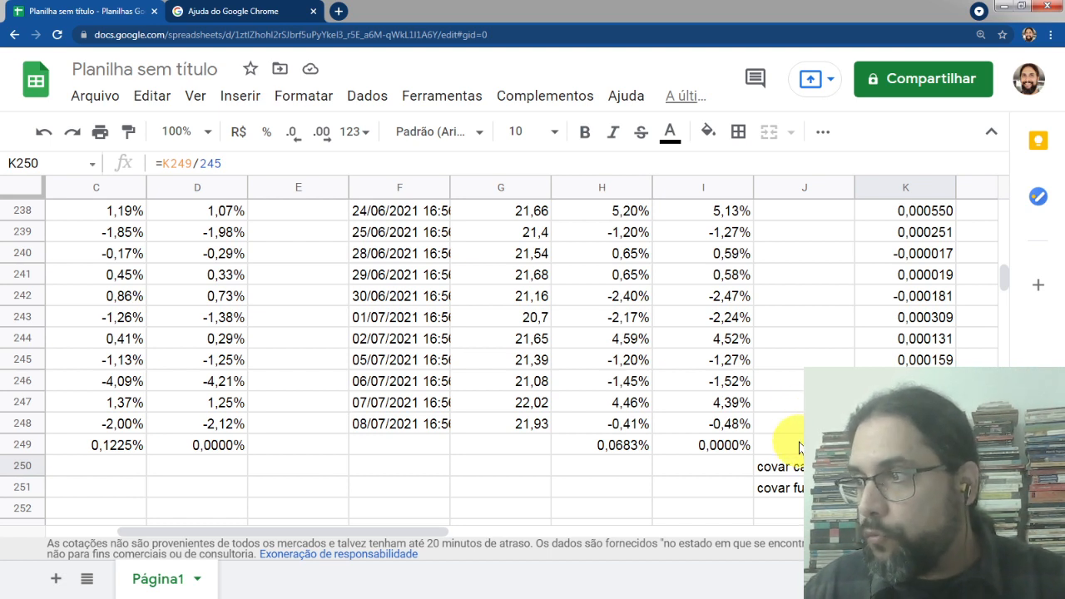
{"action": "left_click", "coordinate": [905, 488]}
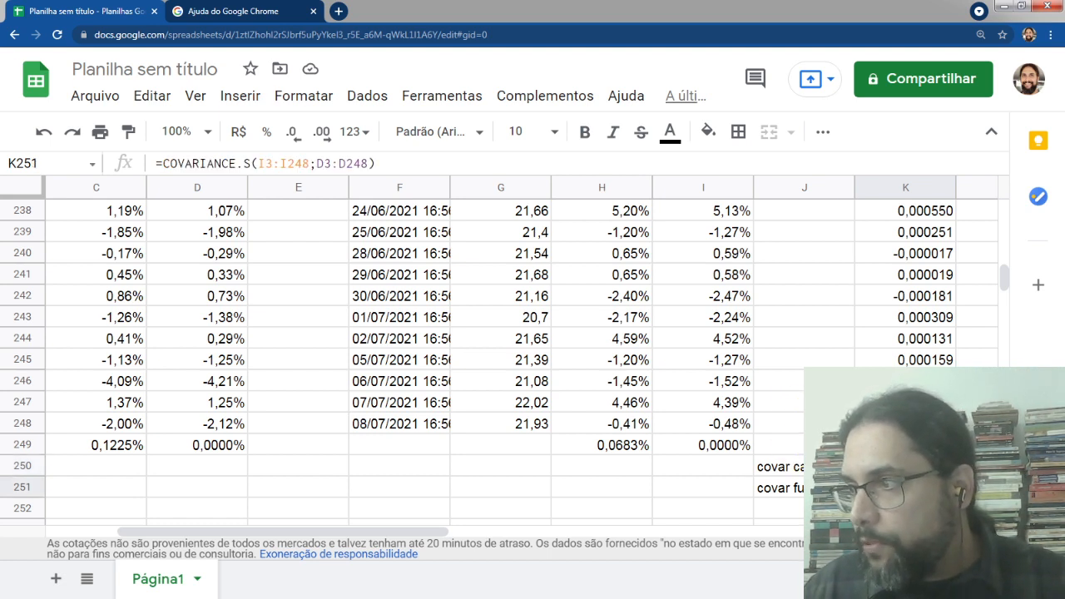
{"action": "left_click", "coordinate": [905, 466]}
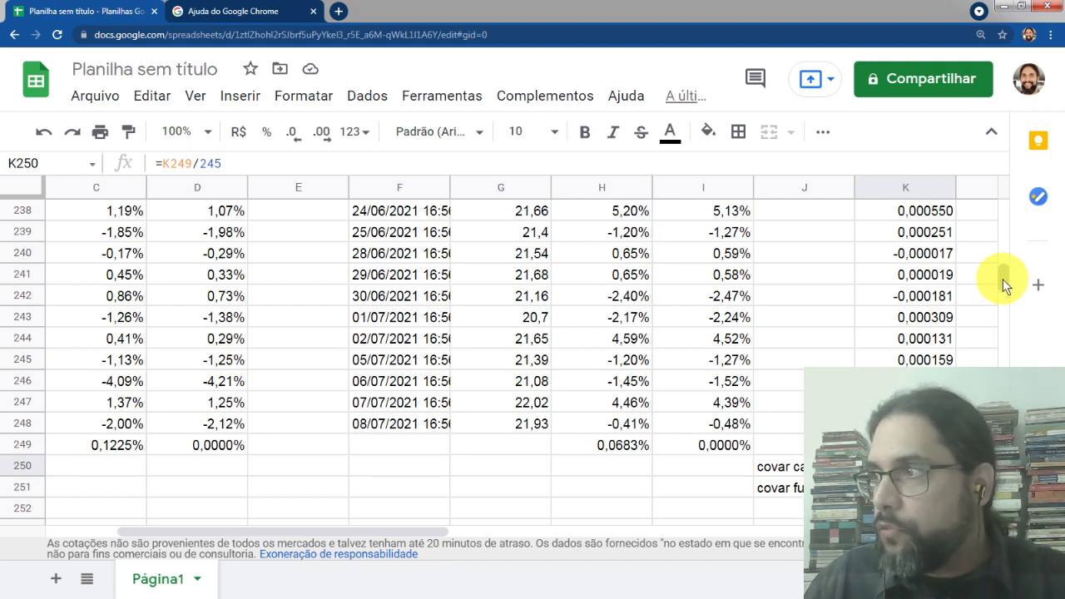
Select the PETR4 closing prices in B2:B248 and insert a line chart of them
{"action": "left_click_drag", "start_coordinate": [1003, 279], "coordinate": [1005, 178]}
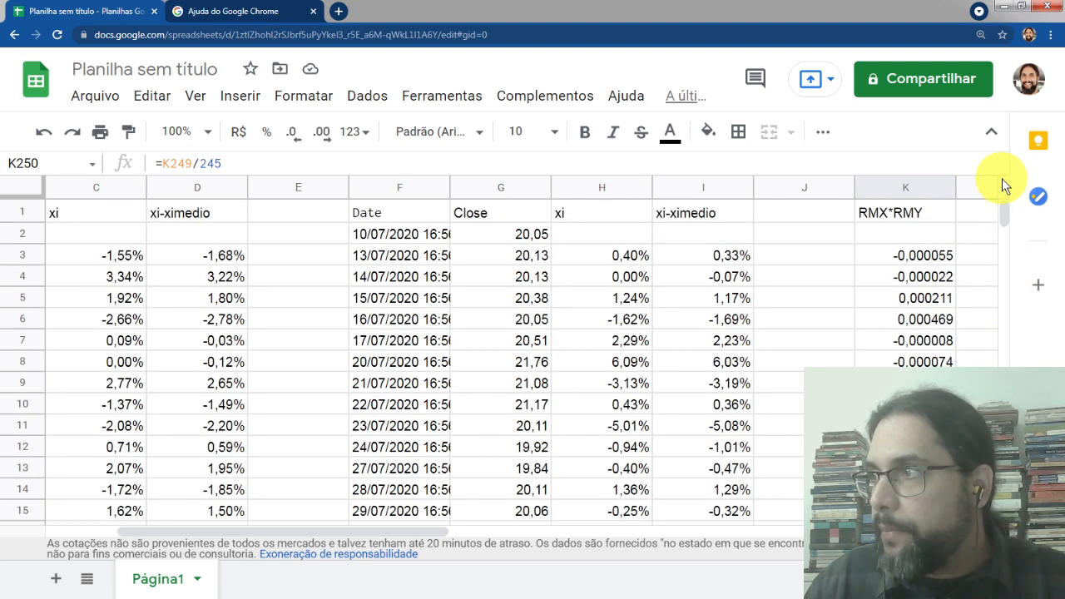
{"action": "left_click", "coordinate": [174, 214]}
{"action": "key", "text": "Left"}
{"action": "key", "text": "Left"}
{"action": "key", "text": "Left"}
{"action": "key", "text": "Right"}
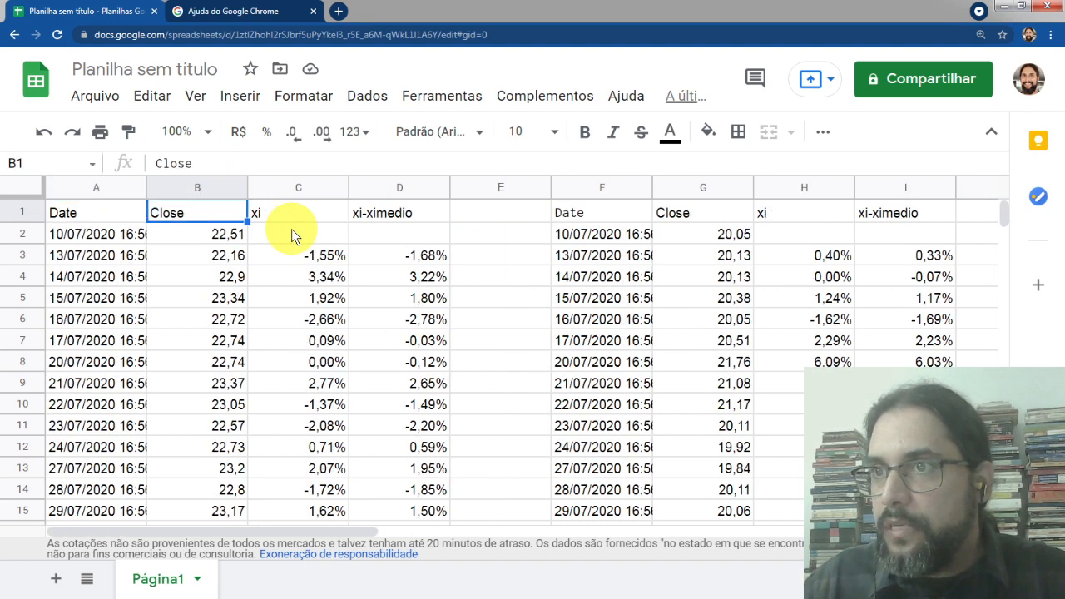
{"action": "key", "text": "Down"}
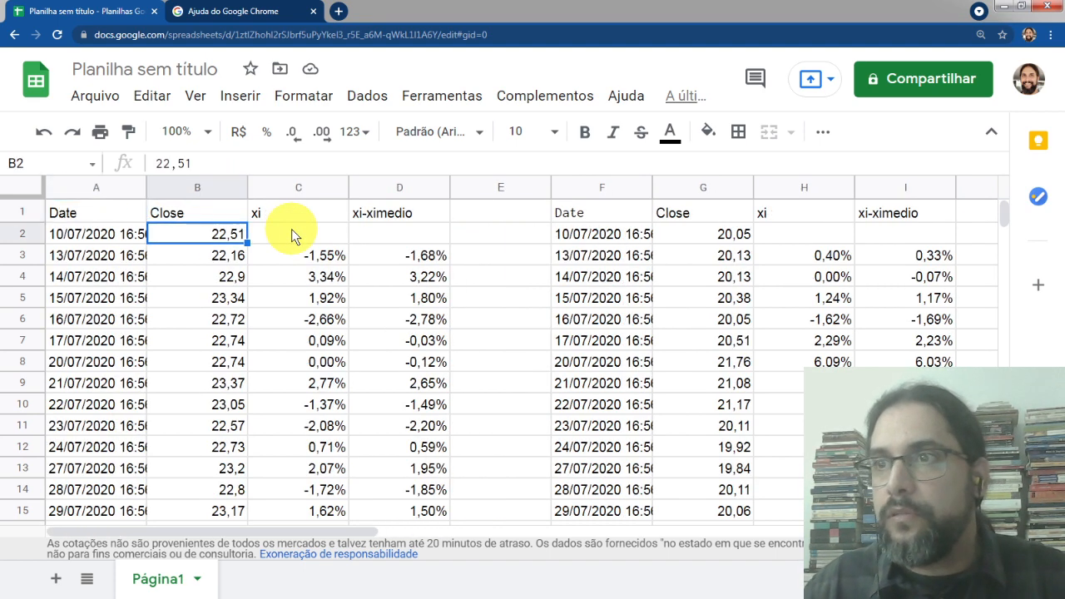
{"action": "key", "text": "ctrl+shift+Down"}
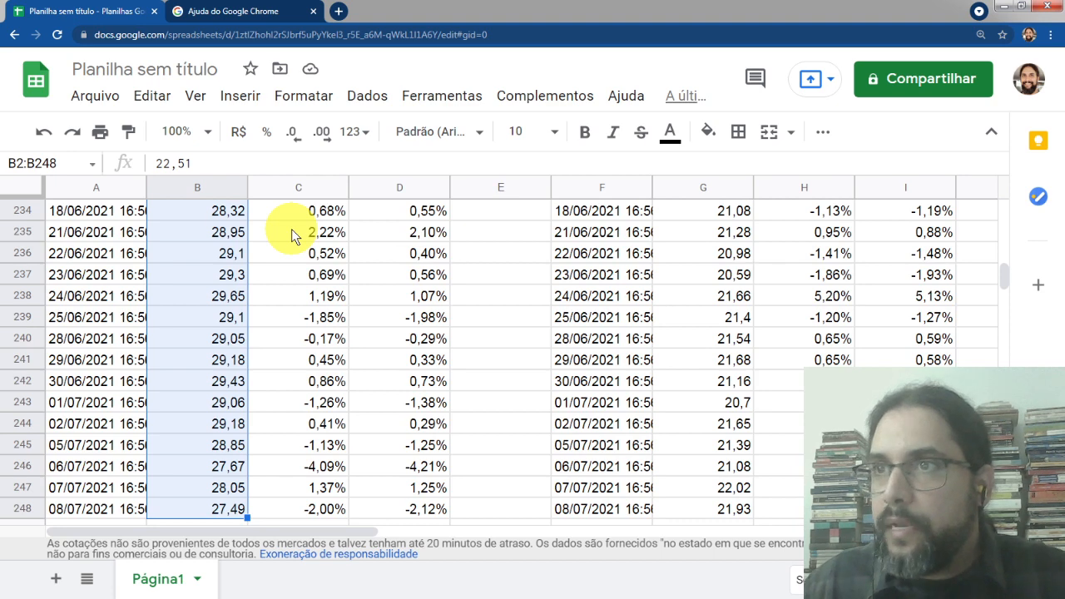
{"action": "left_click", "coordinate": [240, 97]}
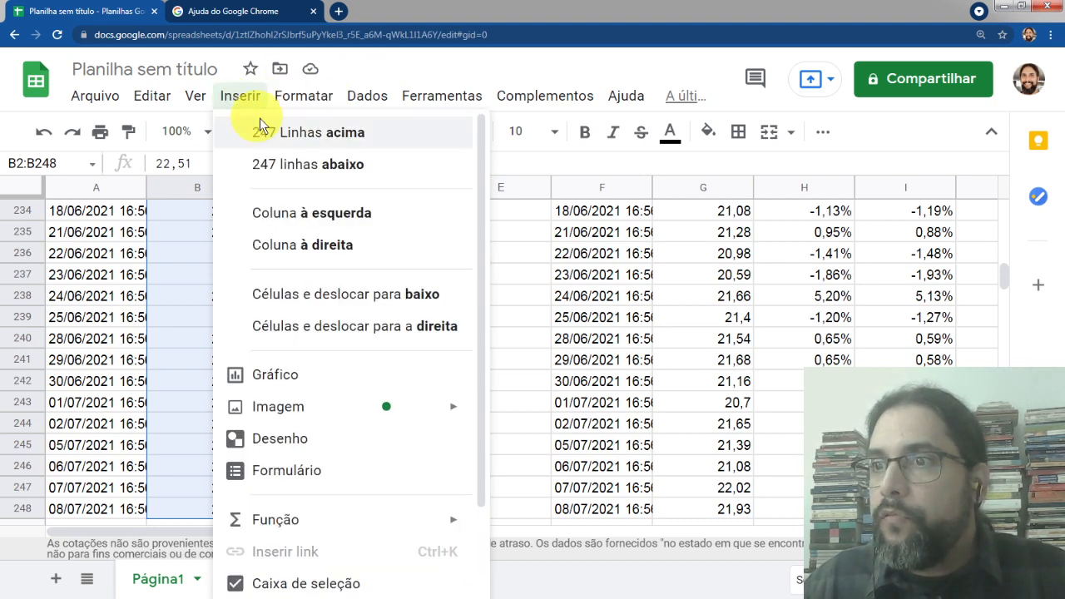
{"action": "key", "text": "Escape"}
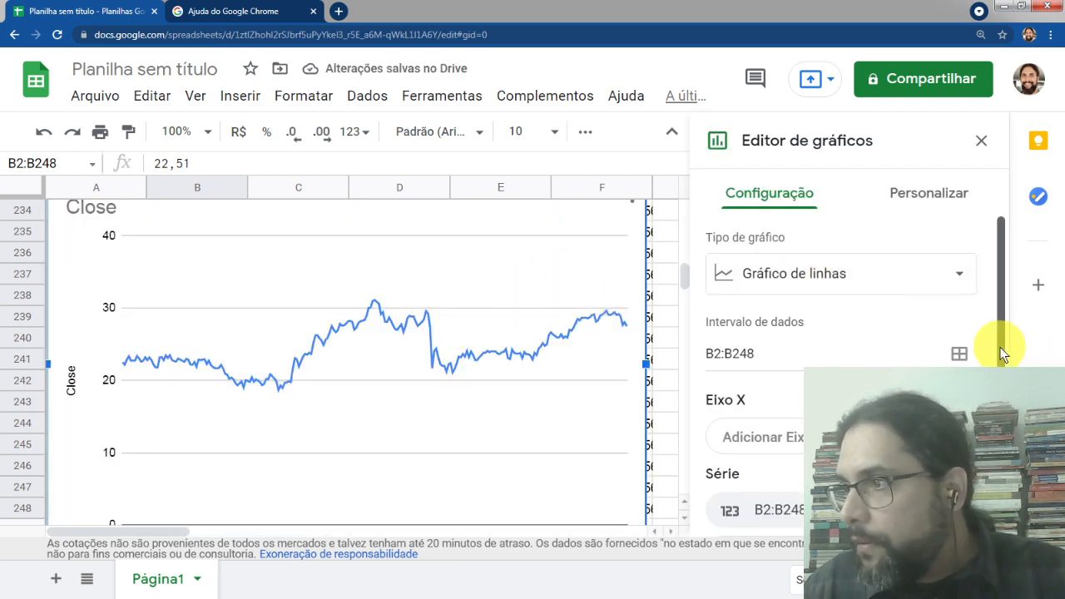
Add B2:B248 again as a second series in the chart
{"action": "scroll", "coordinate": [998, 356], "scroll_direction": "down", "scroll_amount": 1}
{"action": "scroll", "coordinate": [998, 357], "scroll_direction": "up", "scroll_amount": 1}
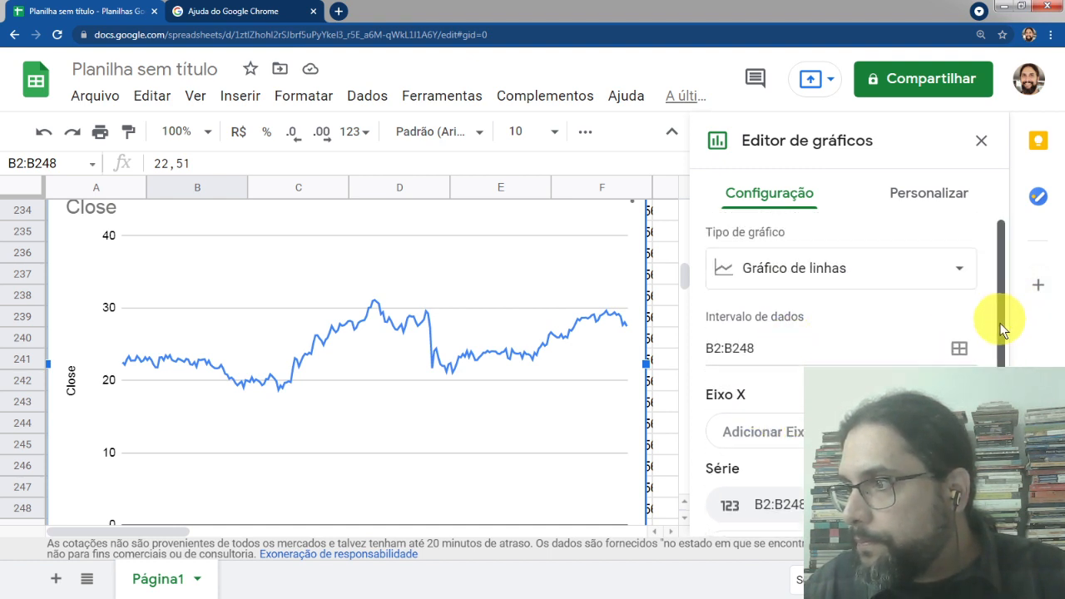
{"action": "left_click_drag", "start_coordinate": [999, 328], "coordinate": [1001, 437]}
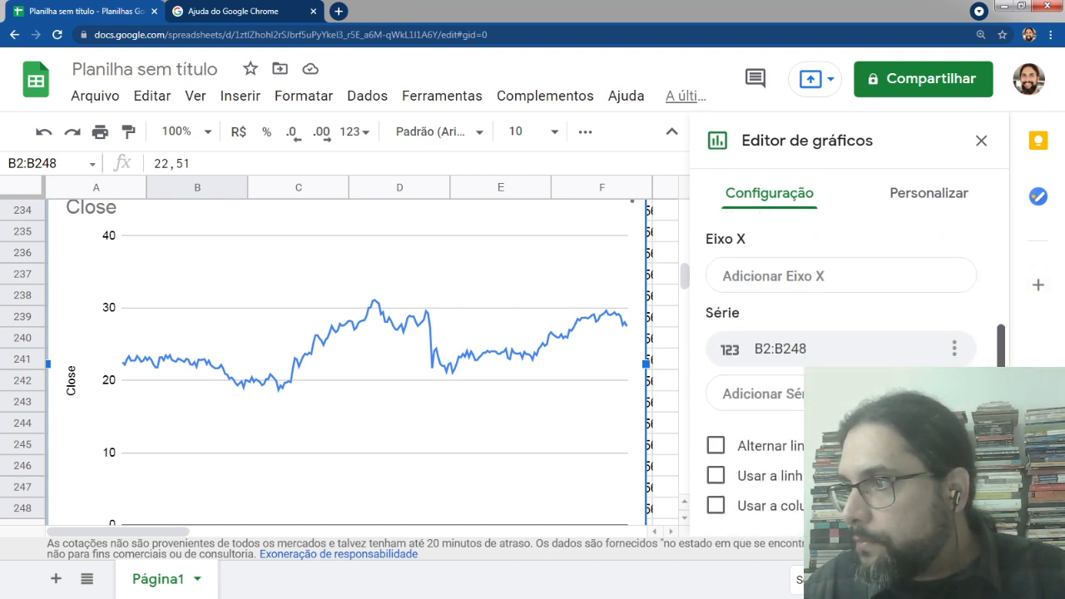
{"action": "left_click", "coordinate": [767, 398]}
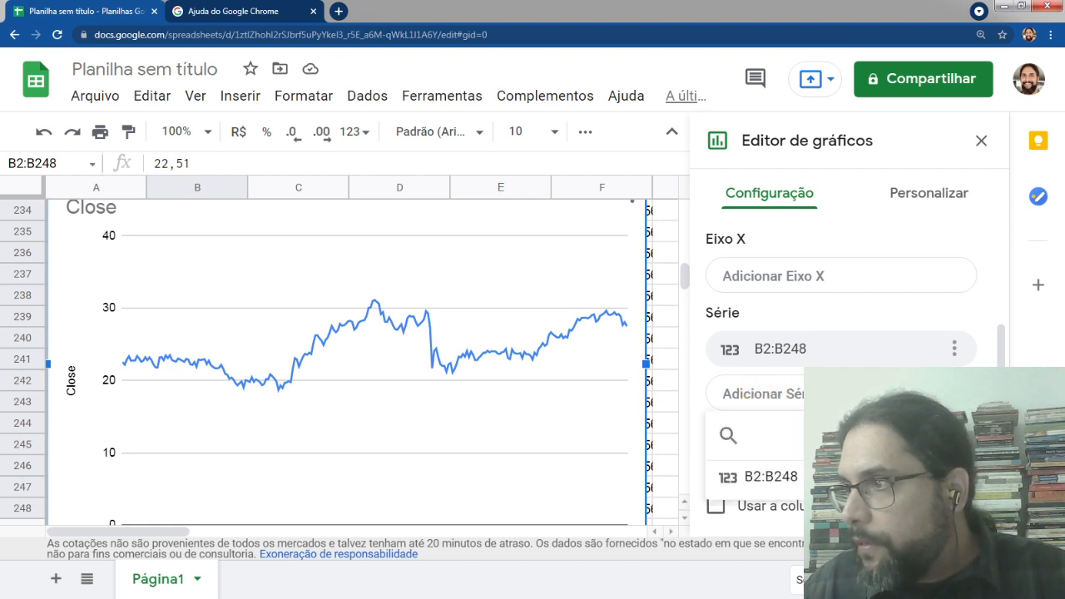
{"action": "left_click", "coordinate": [954, 436]}
{"action": "left_click", "coordinate": [409, 312]}
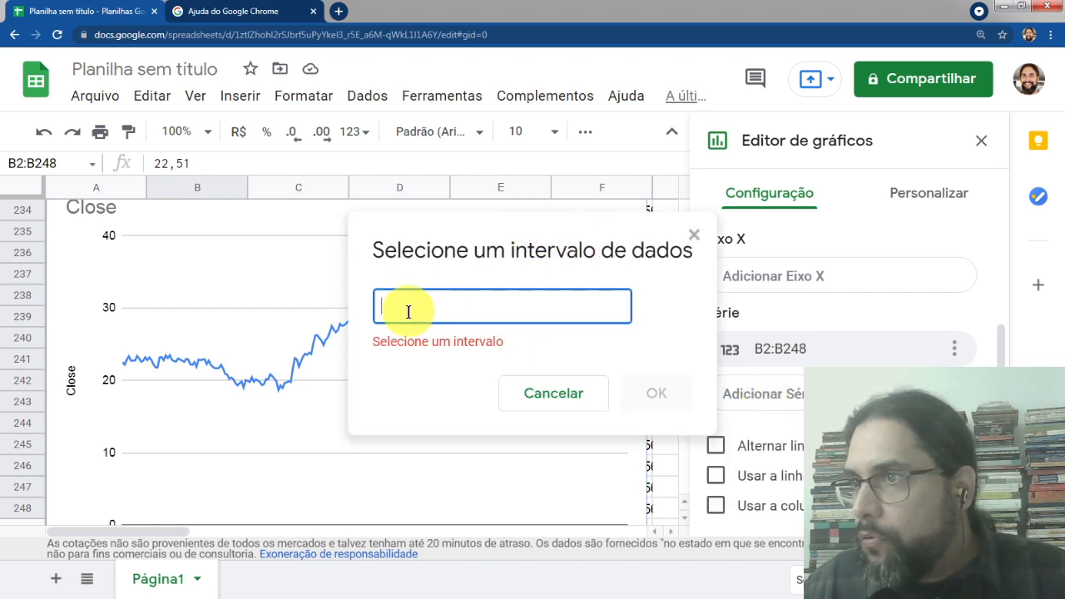
{"action": "left_click", "coordinate": [586, 387]}
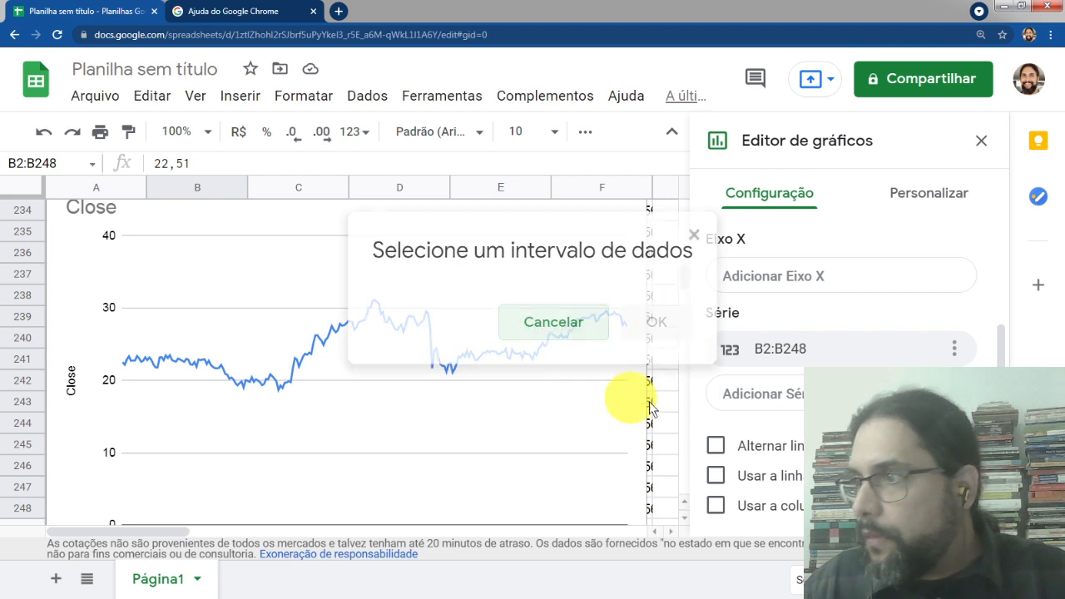
{"action": "left_click", "coordinate": [757, 395]}
{"action": "left_click", "coordinate": [727, 433]}
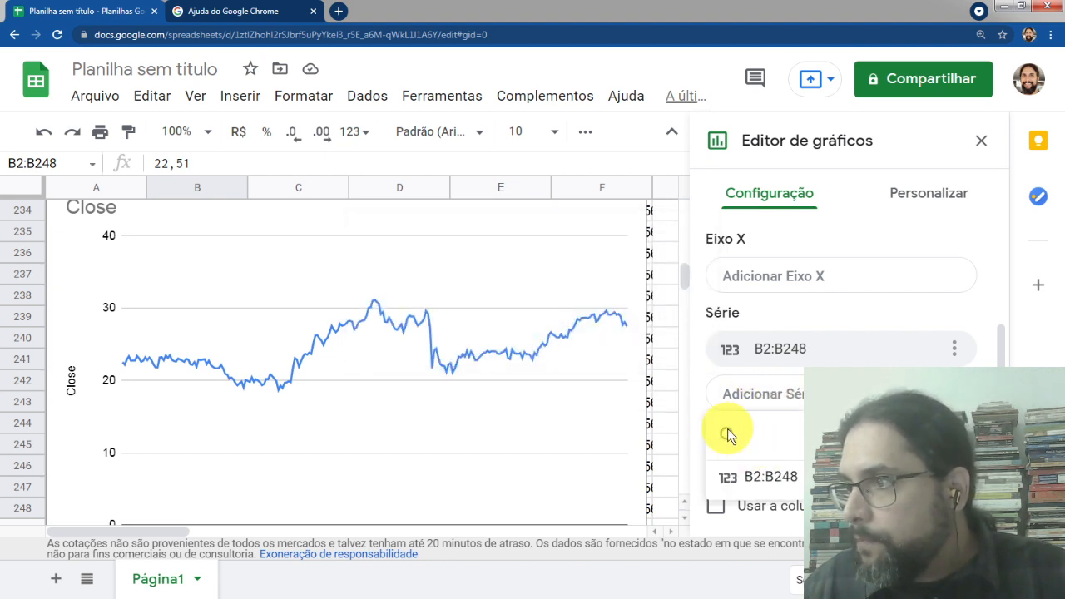
{"action": "left_click", "coordinate": [770, 478]}
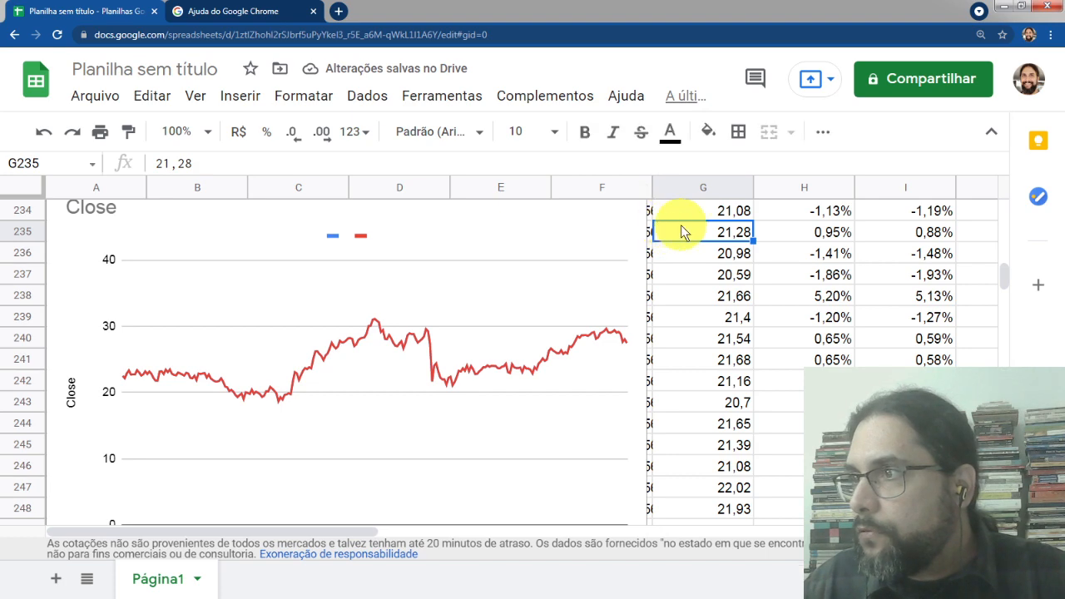
Examine the MGLU3 closing price column starting at G2
{"action": "key", "text": "Up"}
{"action": "key", "text": "Up"}
{"action": "key", "text": "ctrl+Up"}
{"action": "key", "text": "Down"}
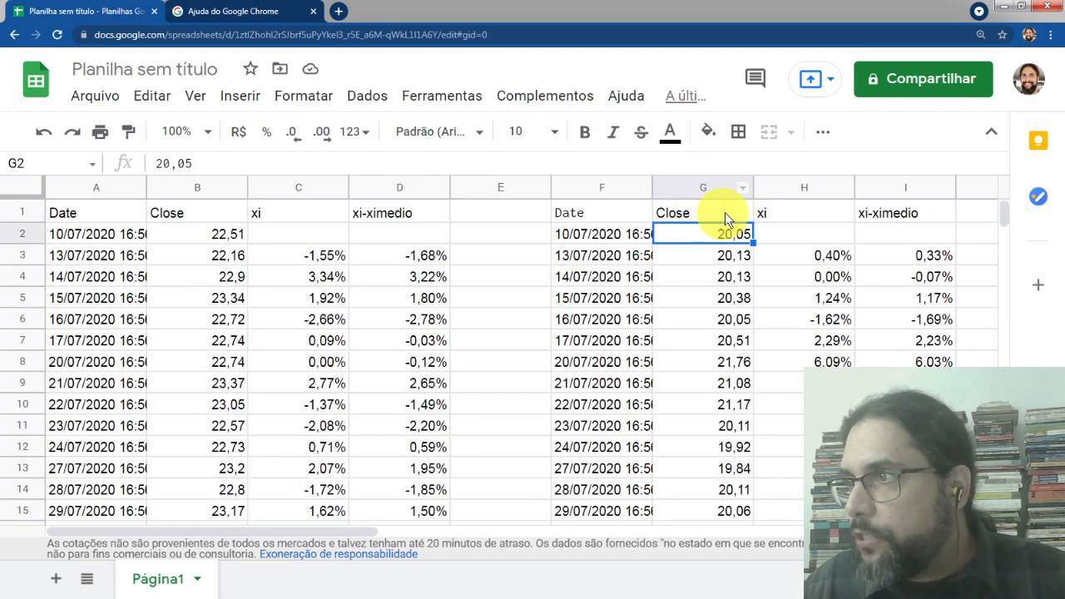
{"action": "left_click", "coordinate": [354, 323]}
{"action": "key", "text": "ctrl+Down"}
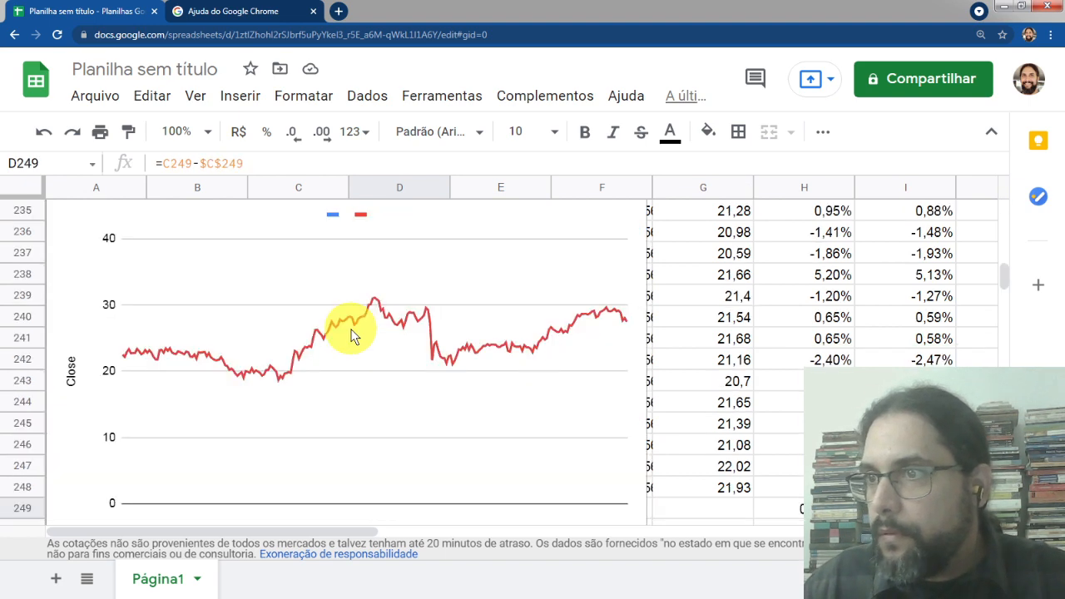
Reopen the chart editor and remove the duplicate B2:B248 series
{"action": "double_click", "coordinate": [404, 419]}
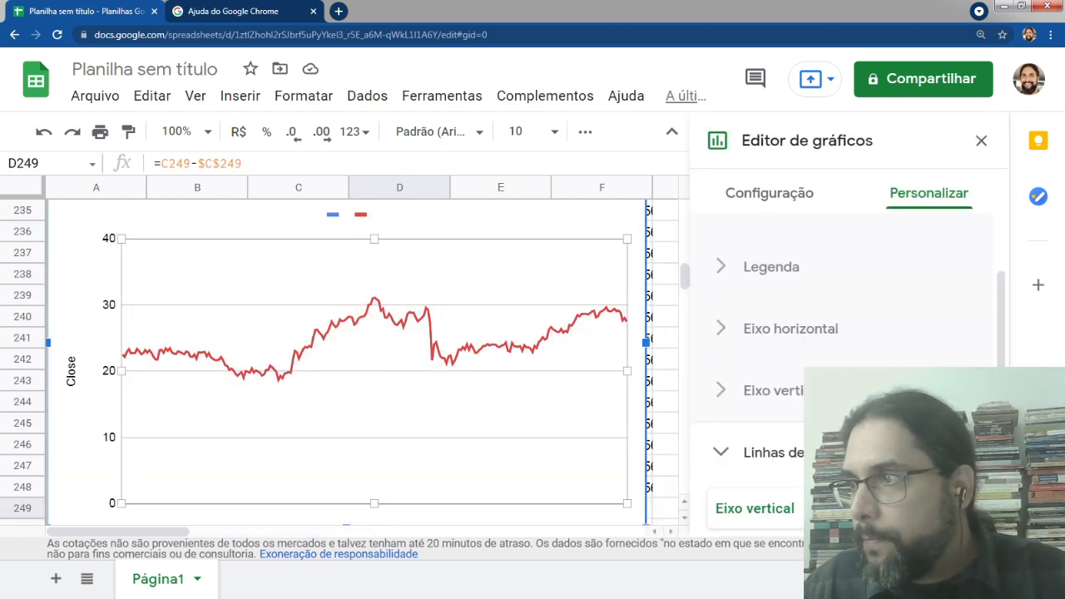
{"action": "scroll", "coordinate": [799, 383], "scroll_direction": "down", "scroll_amount": 3}
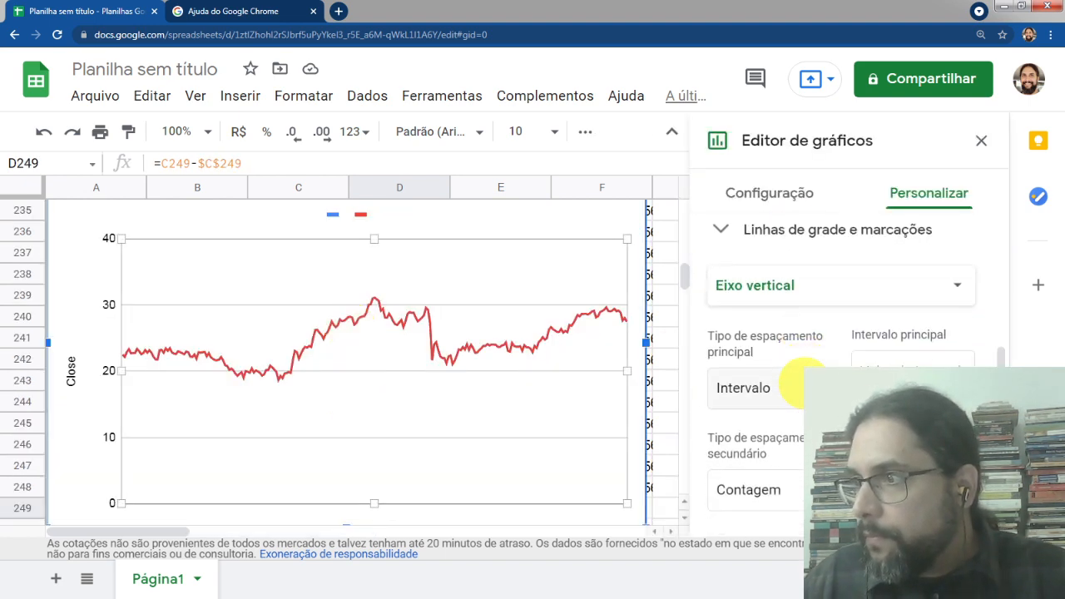
{"action": "scroll", "coordinate": [800, 379], "scroll_direction": "down", "scroll_amount": 3}
{"action": "scroll", "coordinate": [803, 380], "scroll_direction": "up", "scroll_amount": 8}
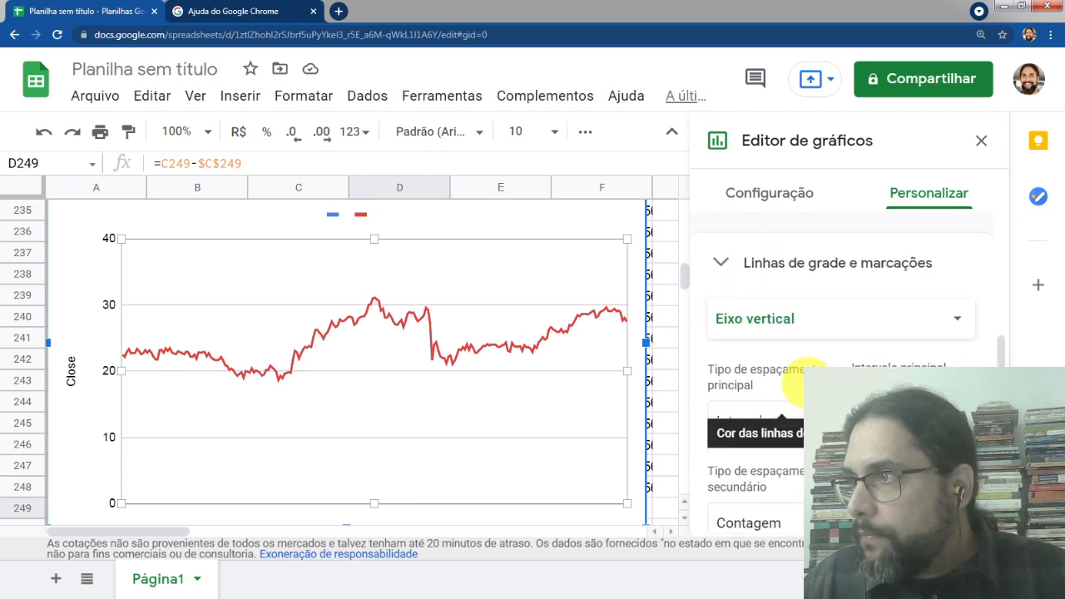
{"action": "left_click", "coordinate": [763, 205]}
{"action": "scroll", "coordinate": [785, 275], "scroll_direction": "down", "scroll_amount": 2}
{"action": "left_click", "coordinate": [757, 493]}
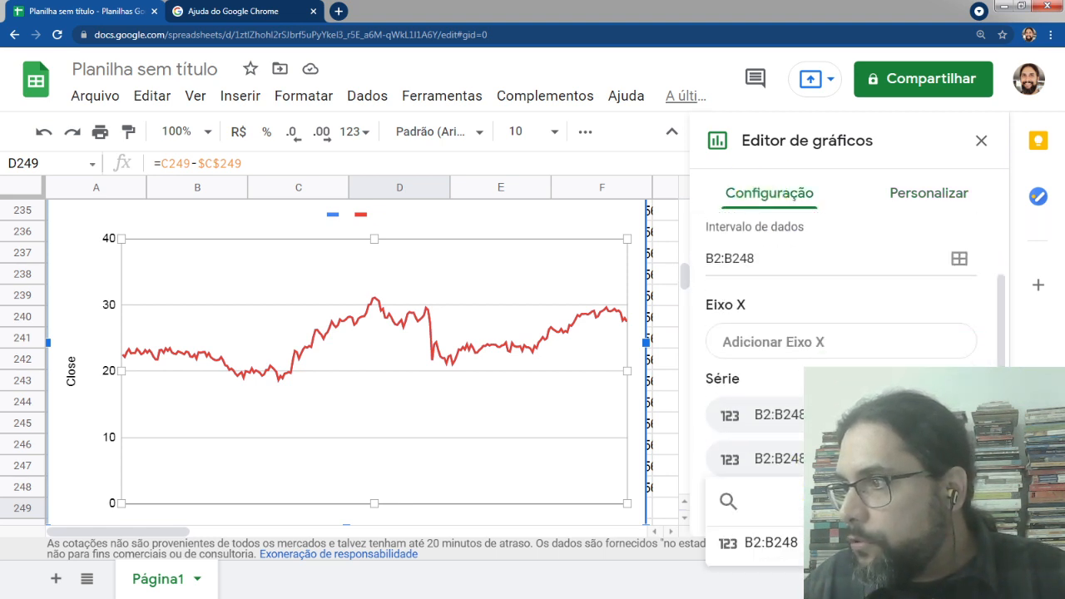
{"action": "left_click", "coordinate": [753, 542]}
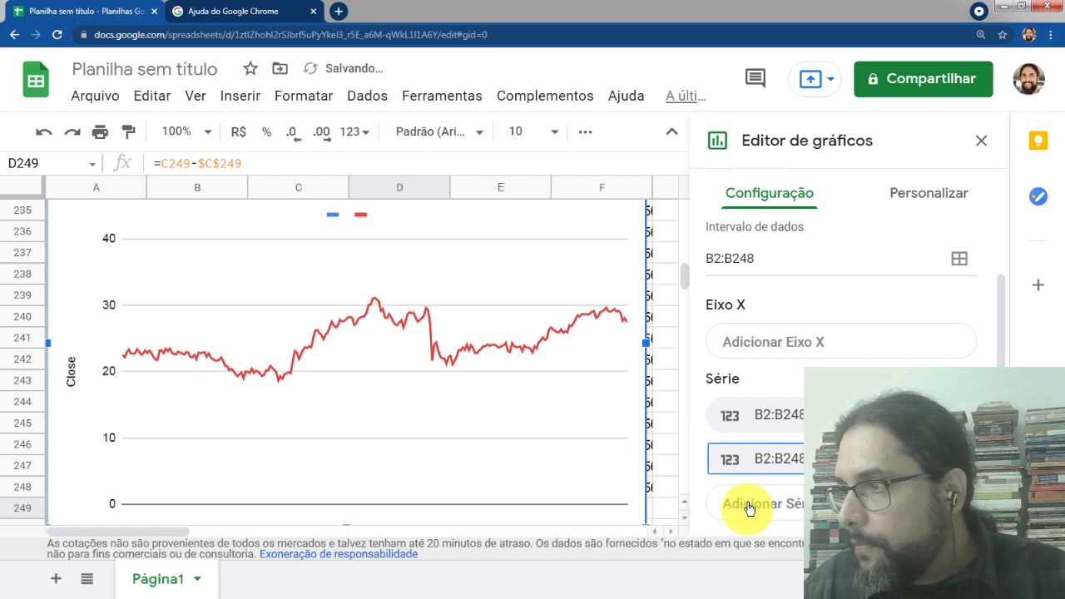
{"action": "double_click", "coordinate": [760, 461]}
{"action": "left_click", "coordinate": [957, 459]}
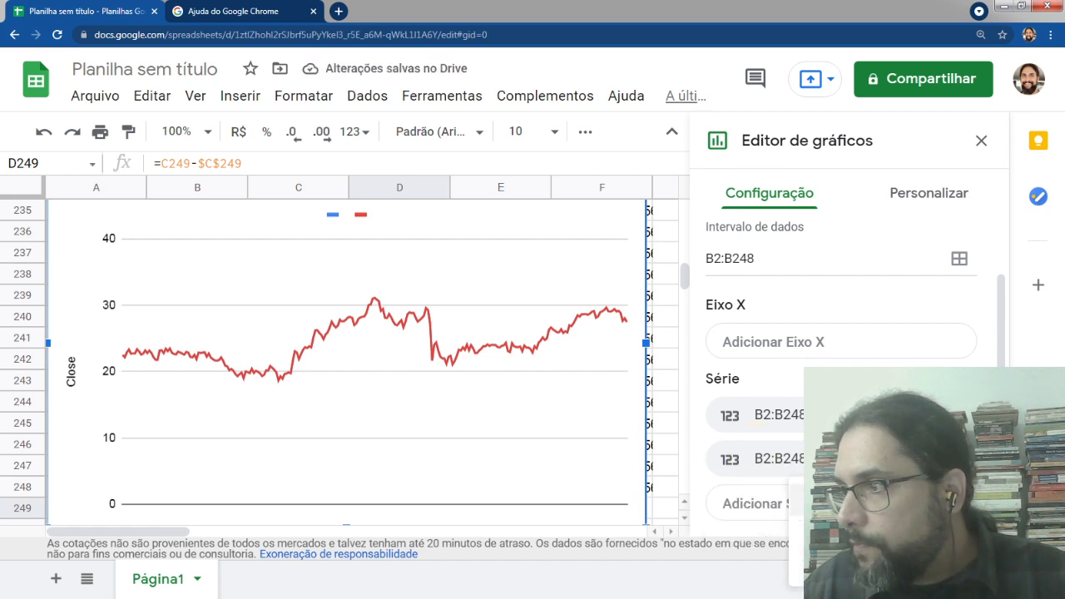
{"action": "left_click", "coordinate": [883, 501]}
Add G2:G248 as a second chart series and close the chart editor
{"action": "left_click", "coordinate": [833, 459]}
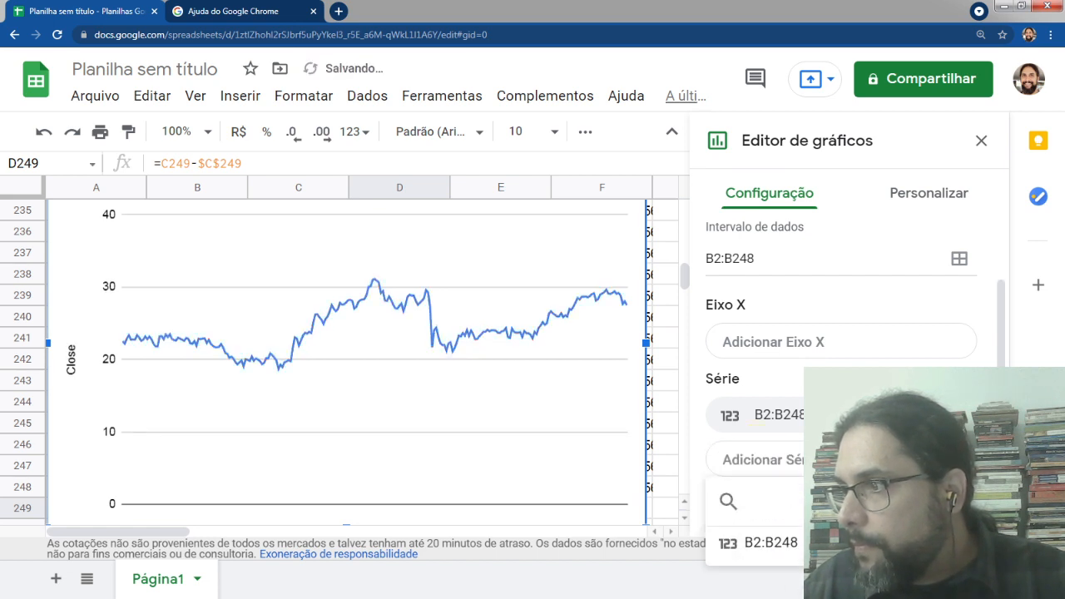
{"action": "left_click", "coordinate": [958, 502]}
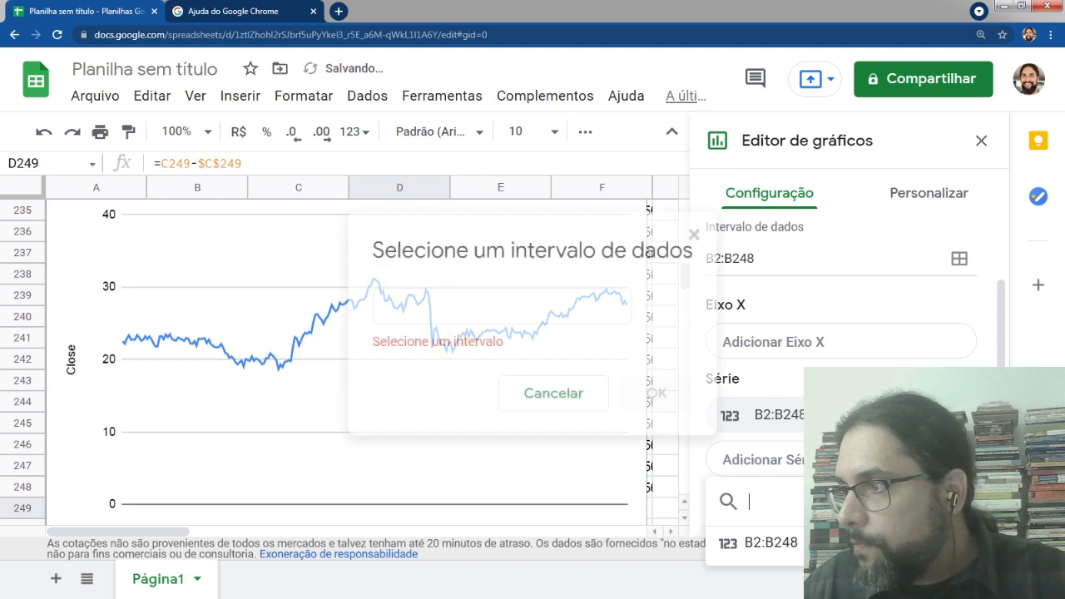
{"action": "left_click", "coordinate": [423, 307]}
{"action": "type", "text": "G2"}
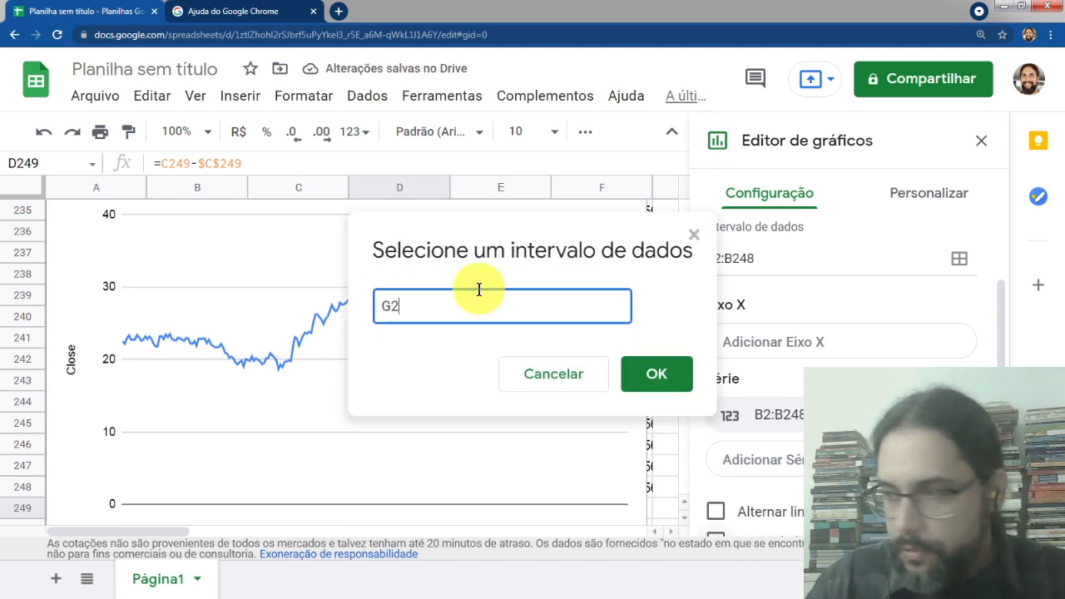
{"action": "type", "text": ":G248"}
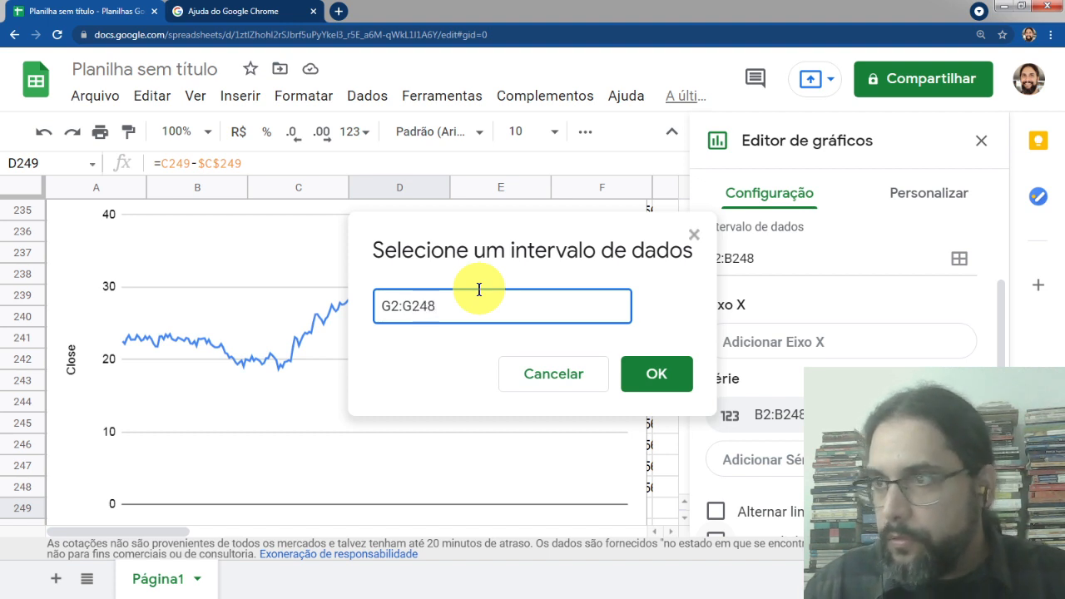
{"action": "key", "text": "Return"}
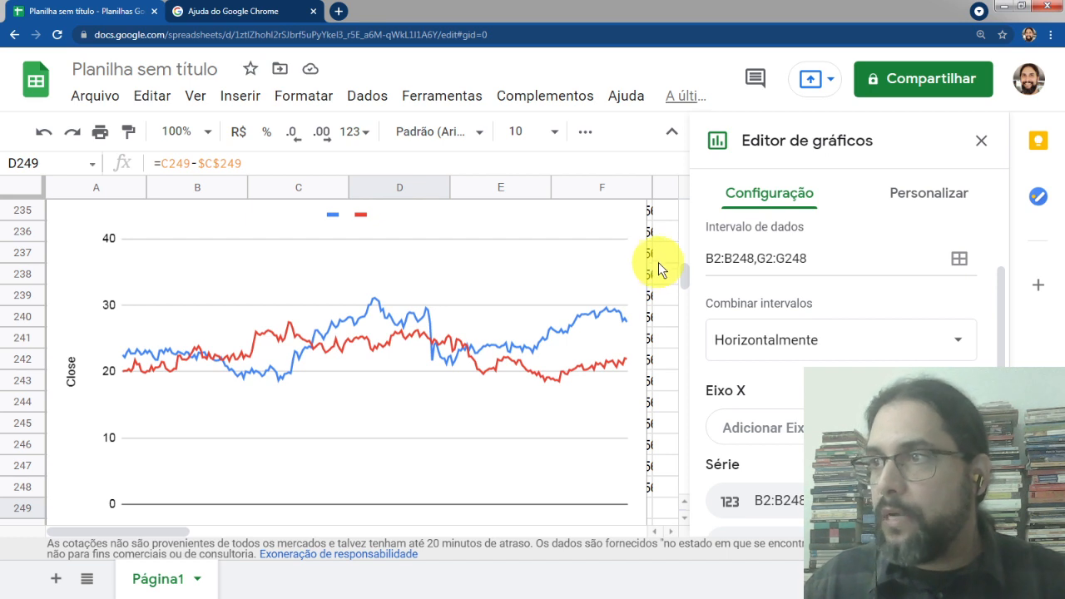
{"action": "left_click", "coordinate": [982, 141]}
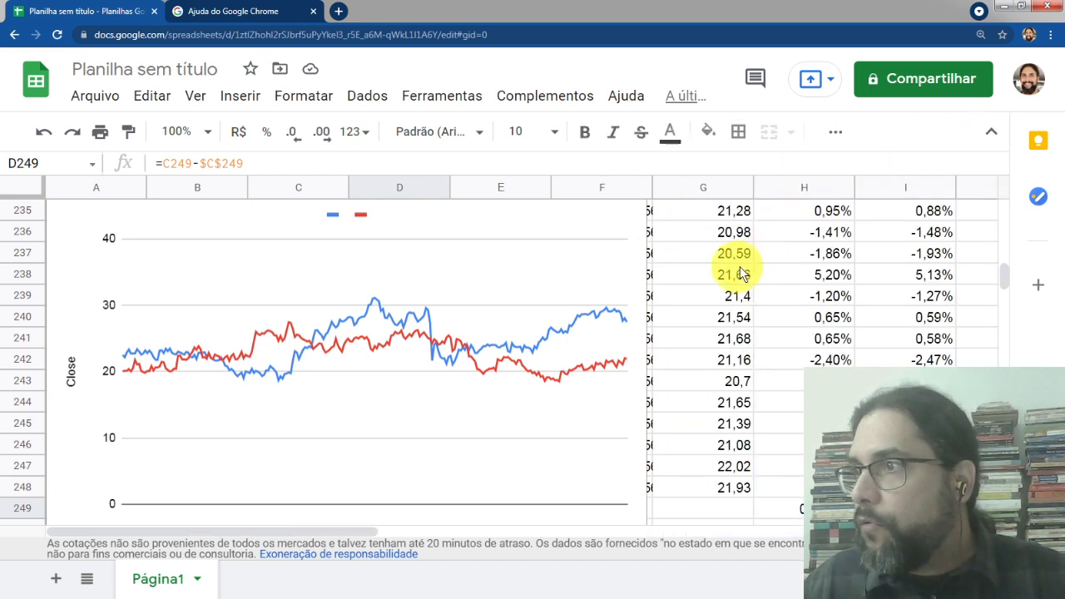
Switch to PowerPoint and present the covariance slides from slide 3 onward
{"action": "left_click", "coordinate": [722, 265]}
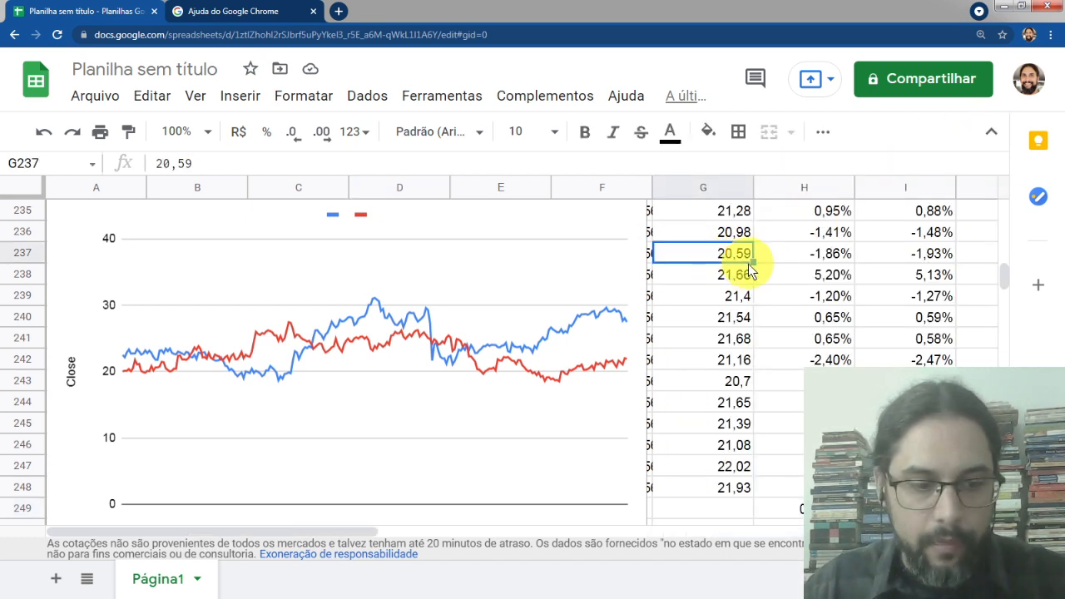
{"action": "key", "text": "alt+Tab"}
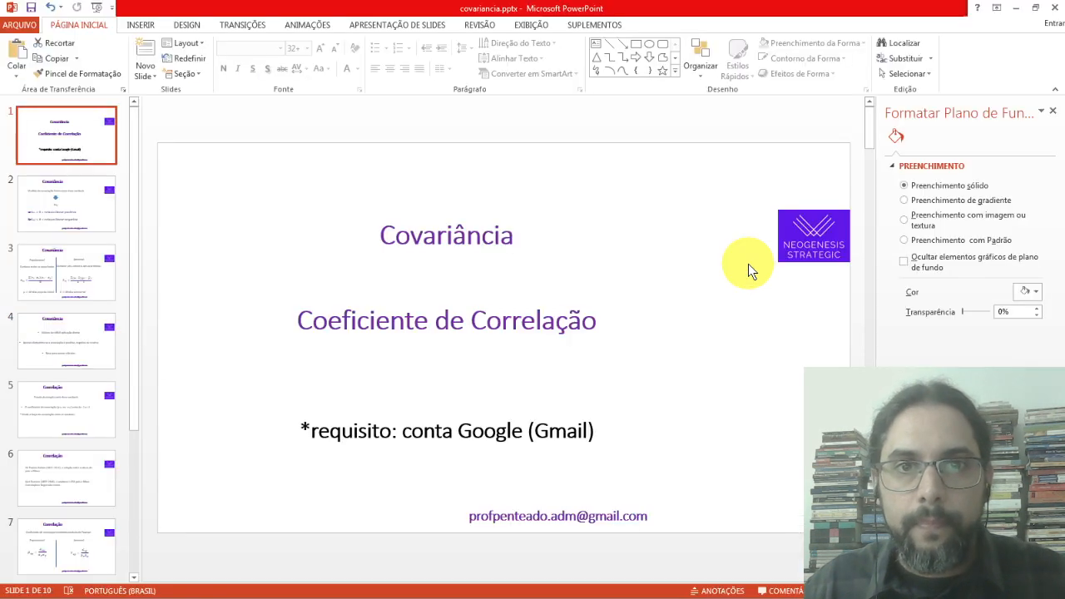
{"action": "left_click", "coordinate": [55, 205]}
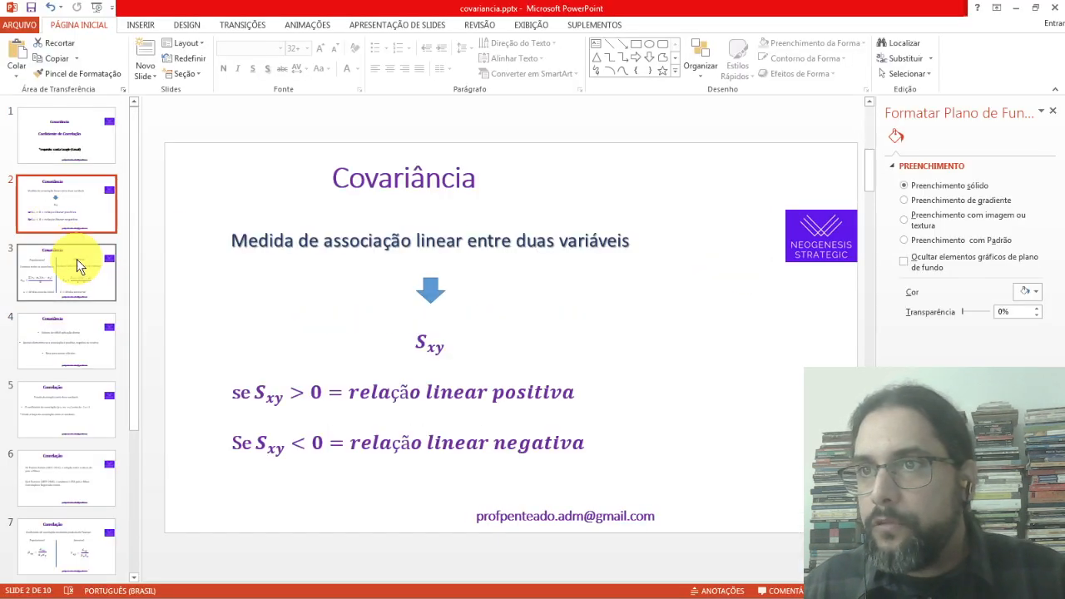
{"action": "left_click", "coordinate": [68, 268]}
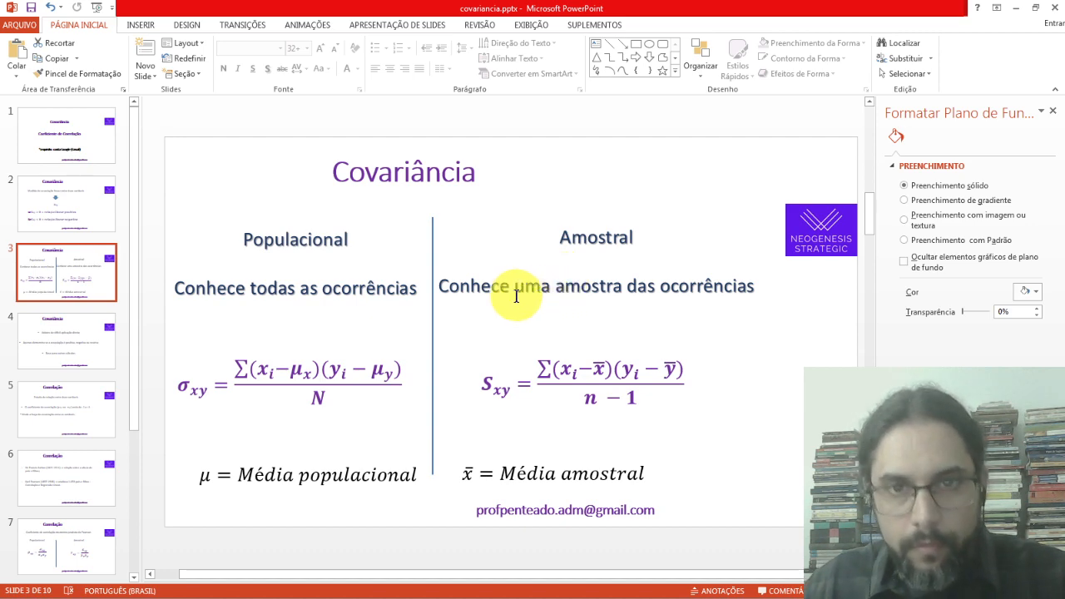
{"action": "key", "text": "shift+F5"}
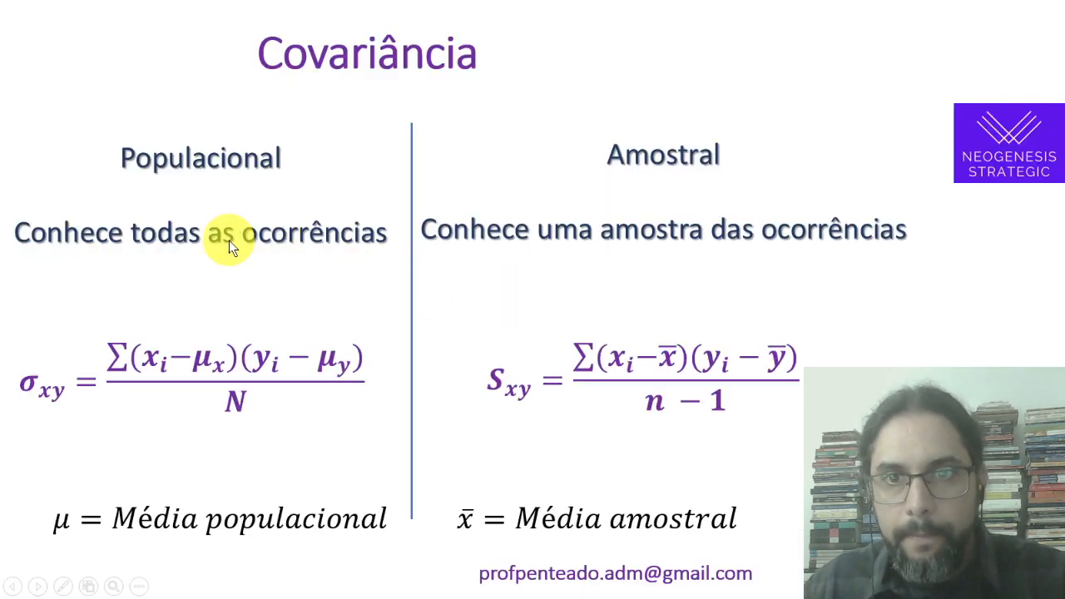
{"action": "left_click", "coordinate": [755, 421]}
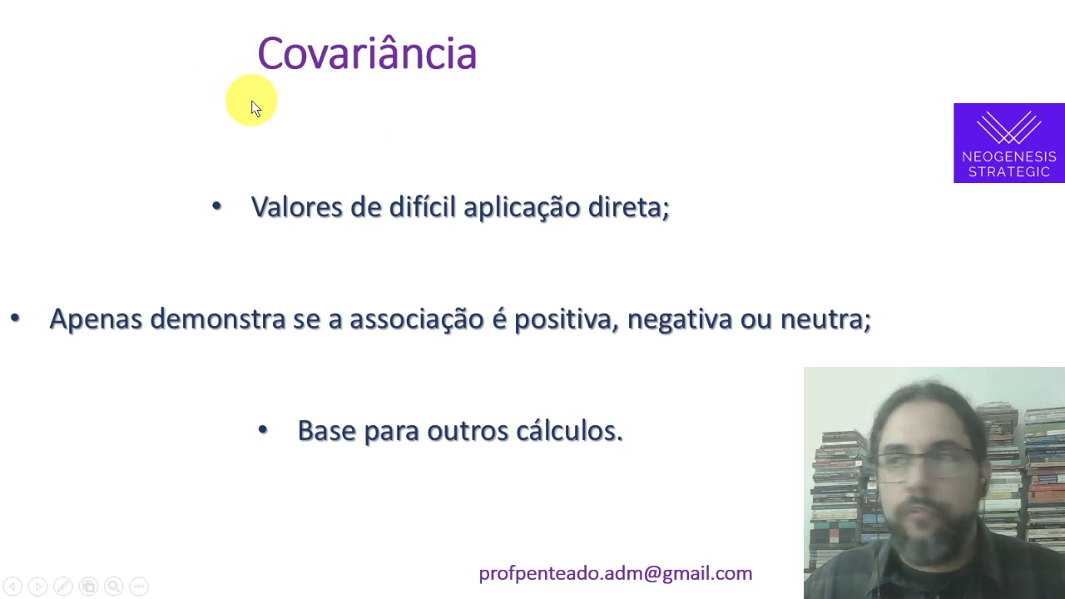
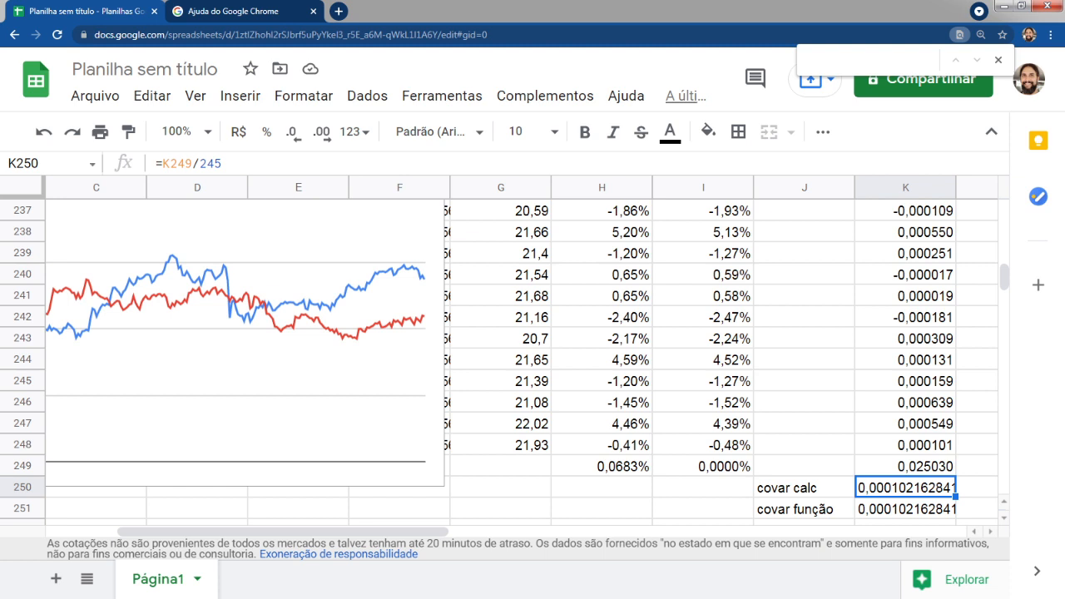
{"action": "key", "text": "alt+space"}
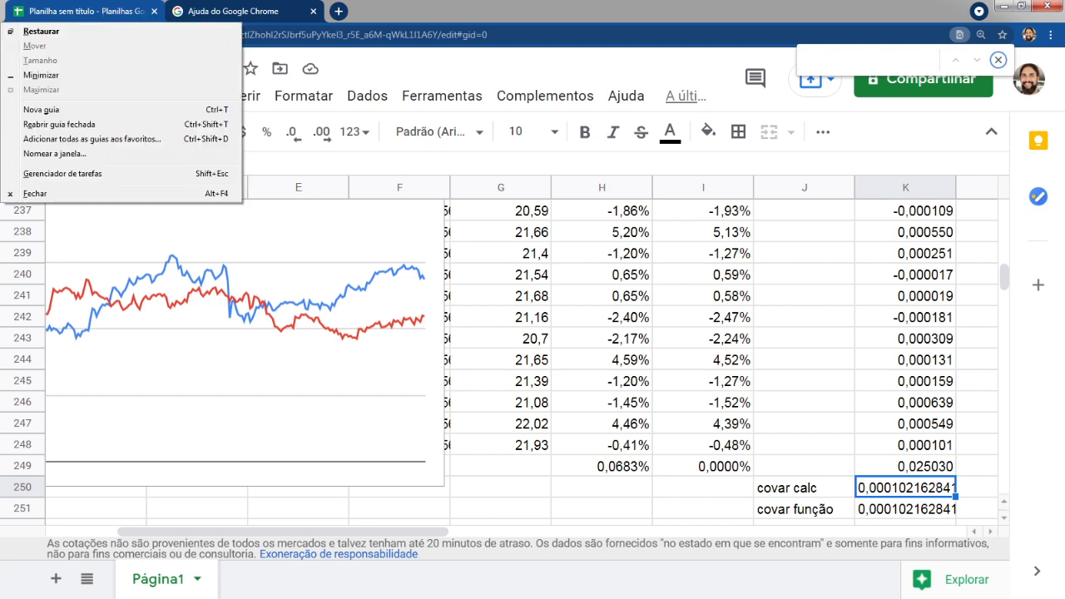
{"action": "key", "text": "Escape"}
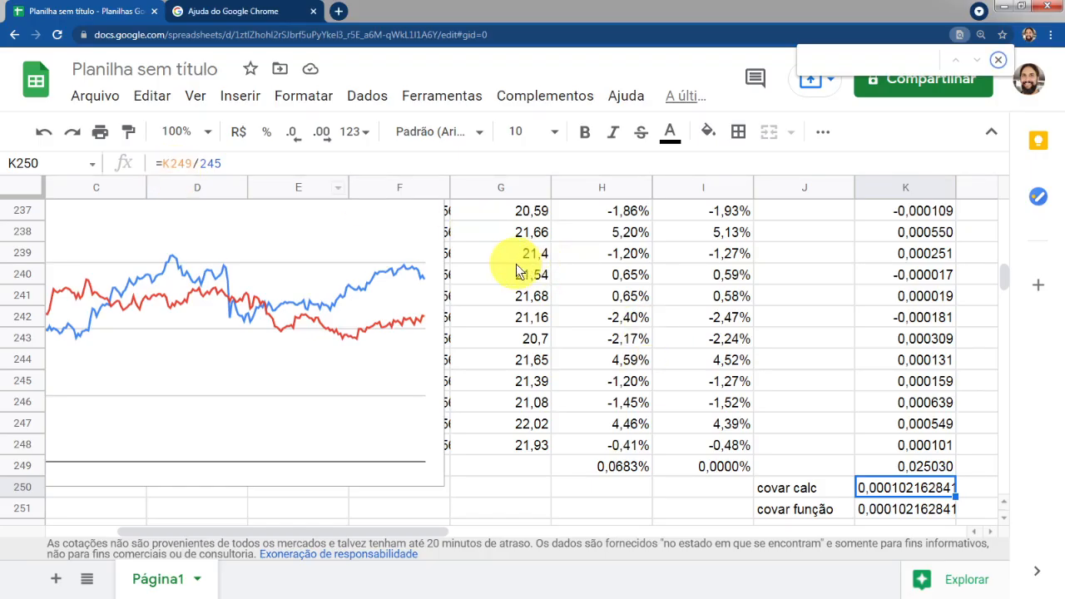
Examine the PETR4 data columns from the top, including the GOOGLEFINANCE formula in A1
{"action": "left_click", "coordinate": [511, 254]}
{"action": "left_click", "coordinate": [407, 240]}
{"action": "scroll", "coordinate": [466, 267], "scroll_direction": "up", "scroll_amount": 8}
{"action": "left_click", "coordinate": [428, 253]}
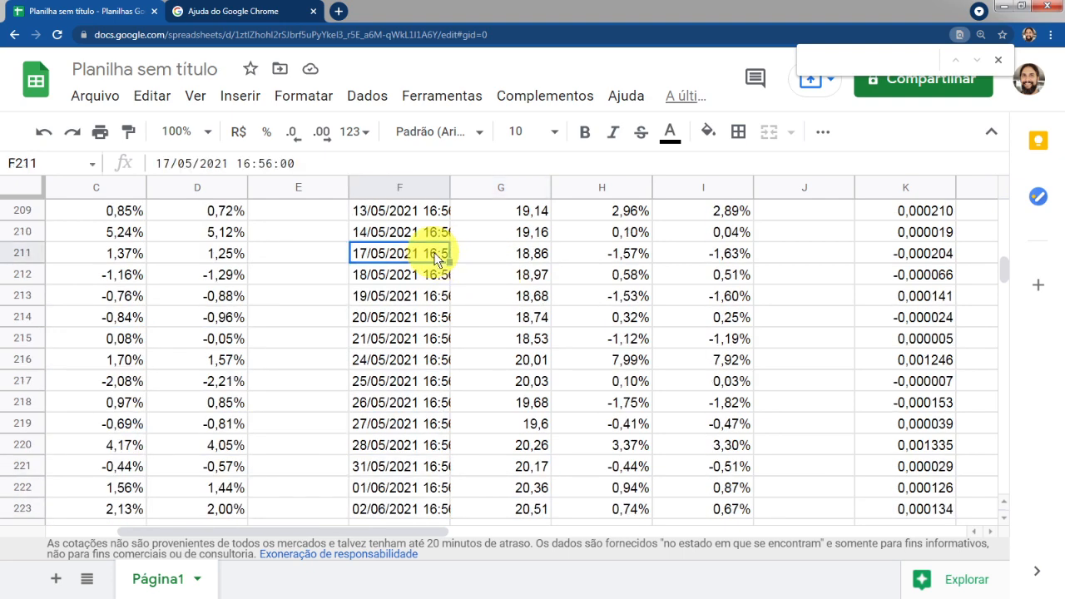
{"action": "key", "text": "ctrl+Up"}
{"action": "key", "text": "Right"}
{"action": "key", "text": "Right"}
{"action": "key", "text": "Right"}
{"action": "key", "text": "Right"}
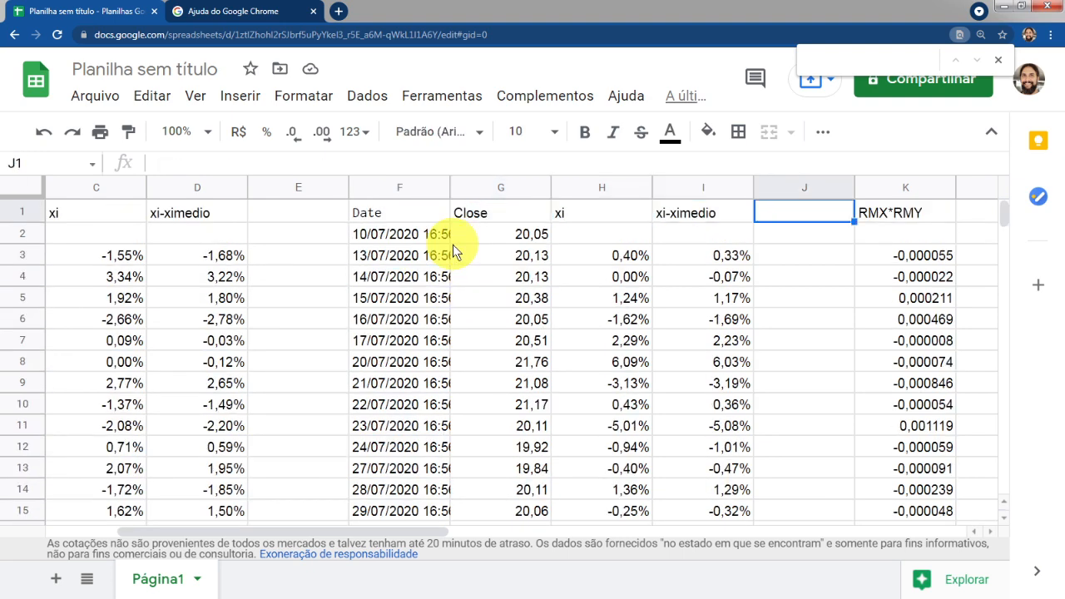
{"action": "key", "text": "Left"}
{"action": "key", "text": "Left"}
{"action": "key", "text": "Left"}
{"action": "key", "text": "Left"}
{"action": "key", "text": "Left"}
{"action": "key", "text": "Left"}
{"action": "key", "text": "Left"}
{"action": "key", "text": "Left"}
{"action": "key", "text": "Left"}
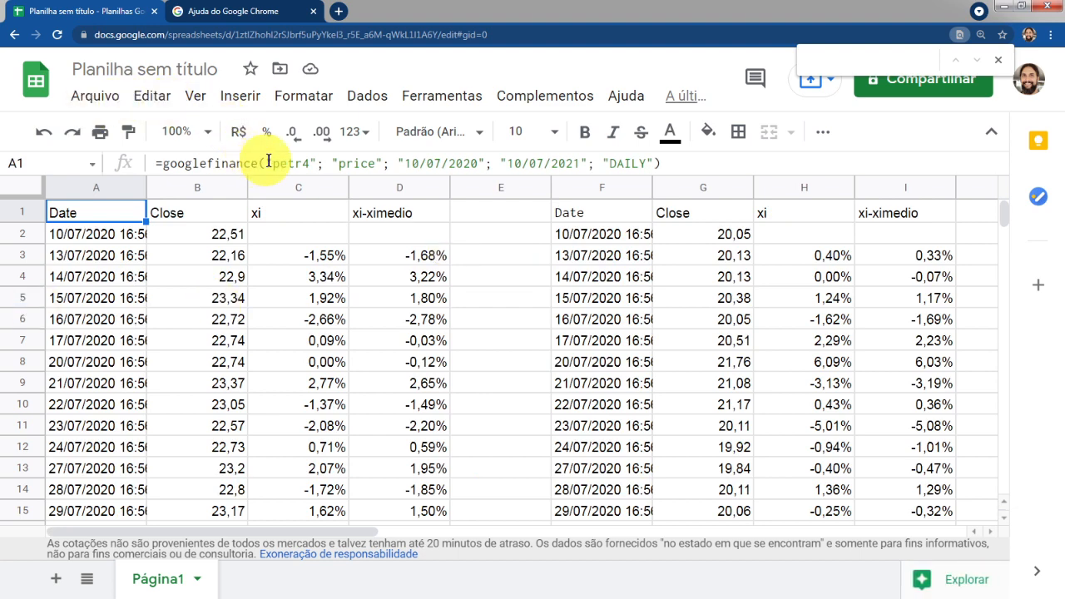
{"action": "double_click", "coordinate": [300, 164]}
{"action": "key", "text": "Return"}
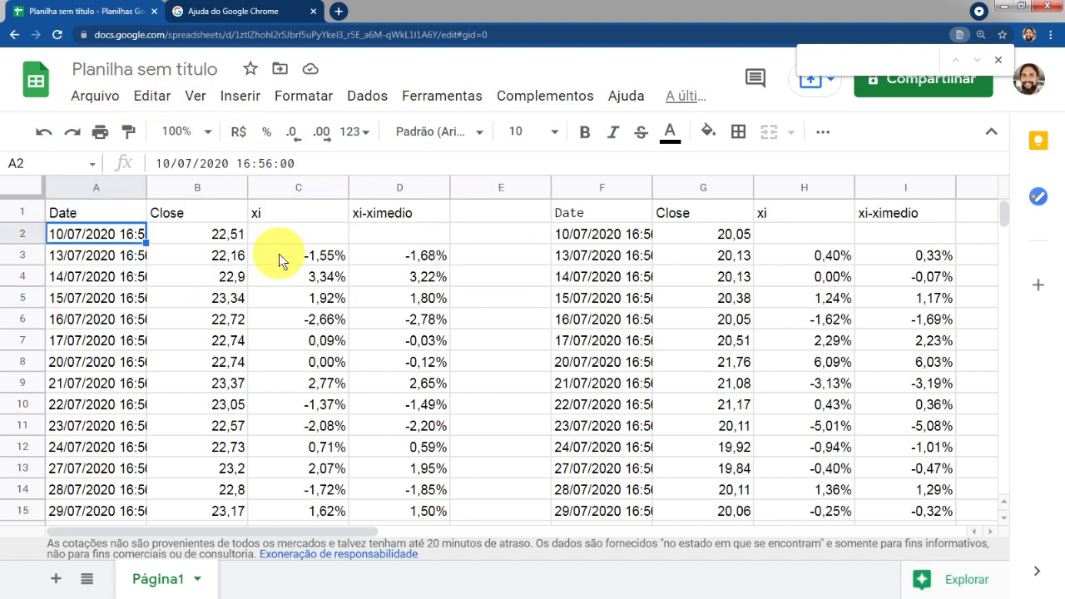
{"action": "key", "text": "Right"}
{"action": "key", "text": "Right"}
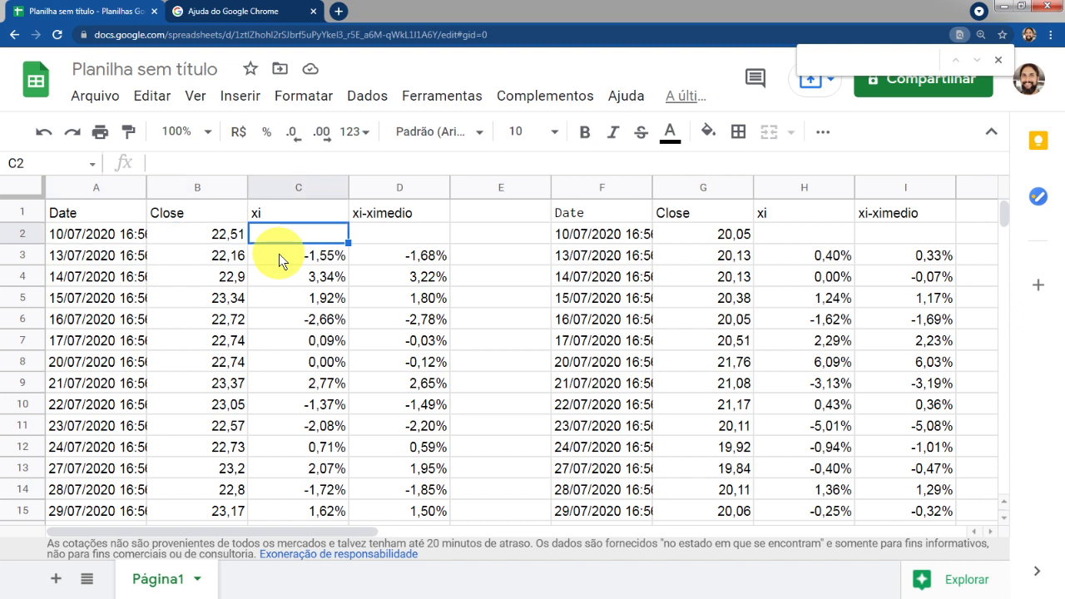
Copy the xi-ximedio header into E1 and change it to (xi-ximedio)^2
{"action": "left_click", "coordinate": [385, 216]}
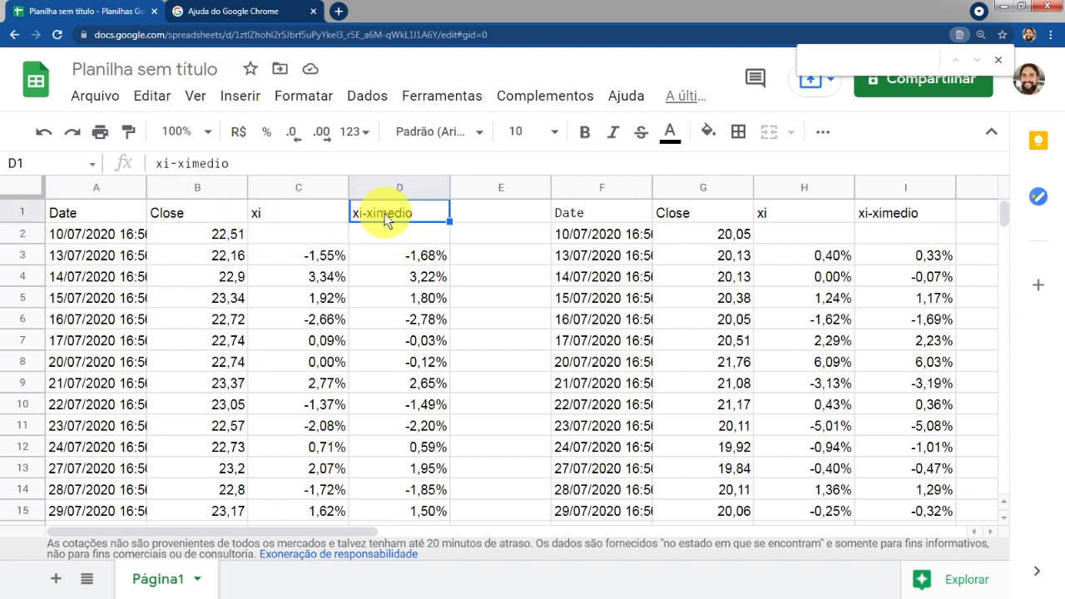
{"action": "left_click", "coordinate": [475, 214]}
{"action": "left_click", "coordinate": [410, 215]}
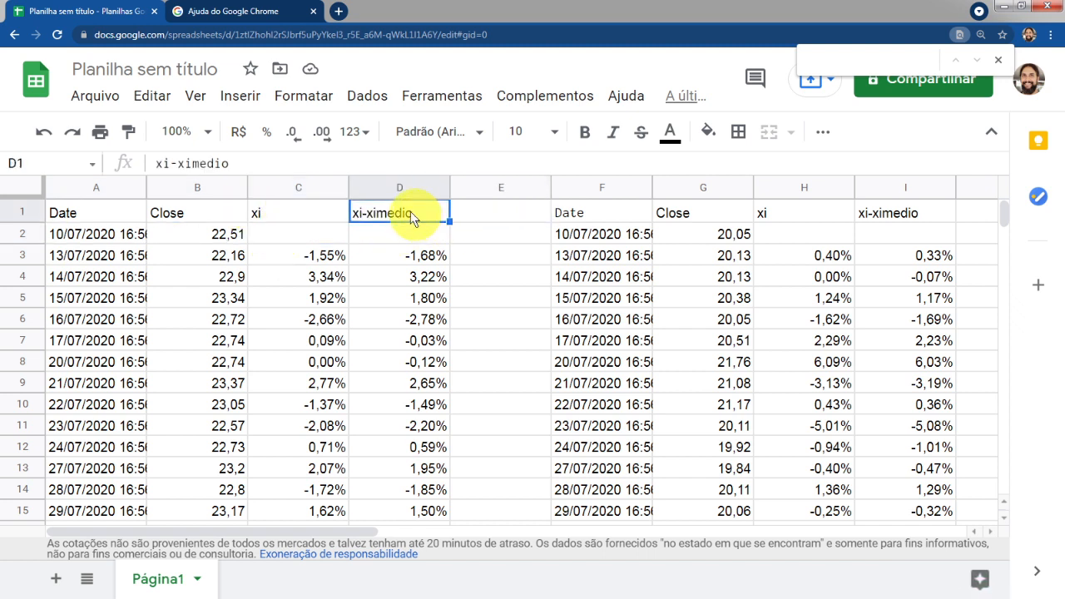
{"action": "left_click_drag", "start_coordinate": [274, 164], "coordinate": [2, 132]}
{"action": "key", "text": "ctrl+c"}
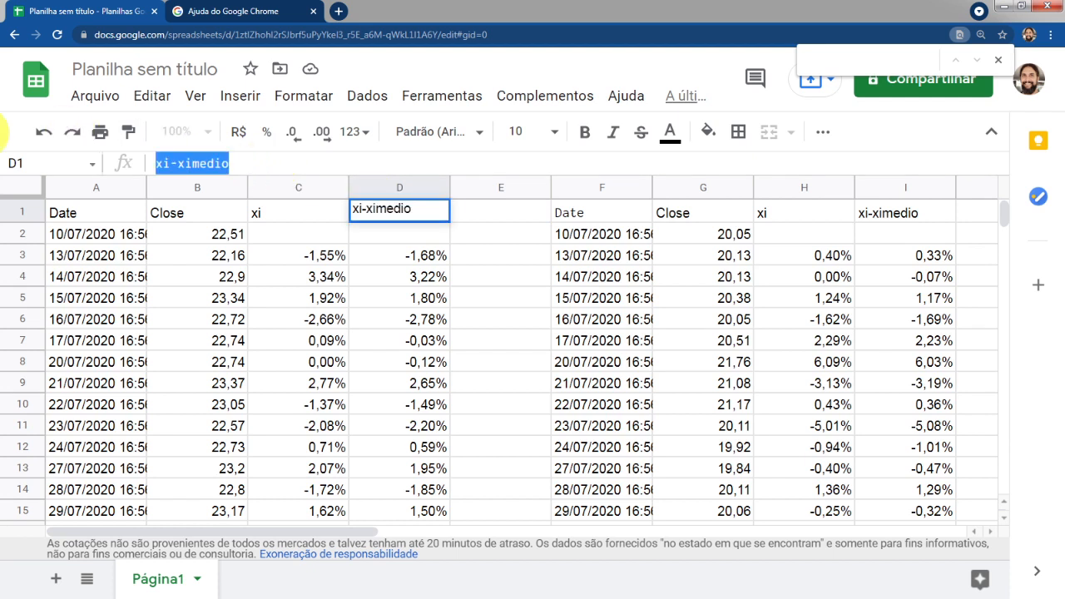
{"action": "type", "text": "0"}
{"action": "key", "text": "Escape"}
{"action": "key", "text": "Right"}
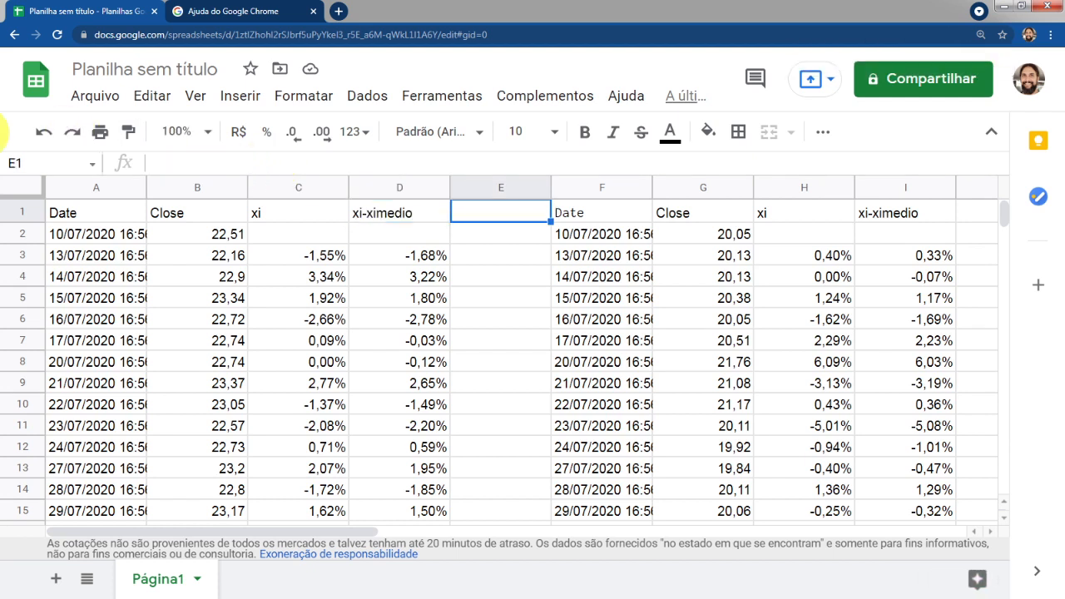
{"action": "key", "text": "ctrl+v"}
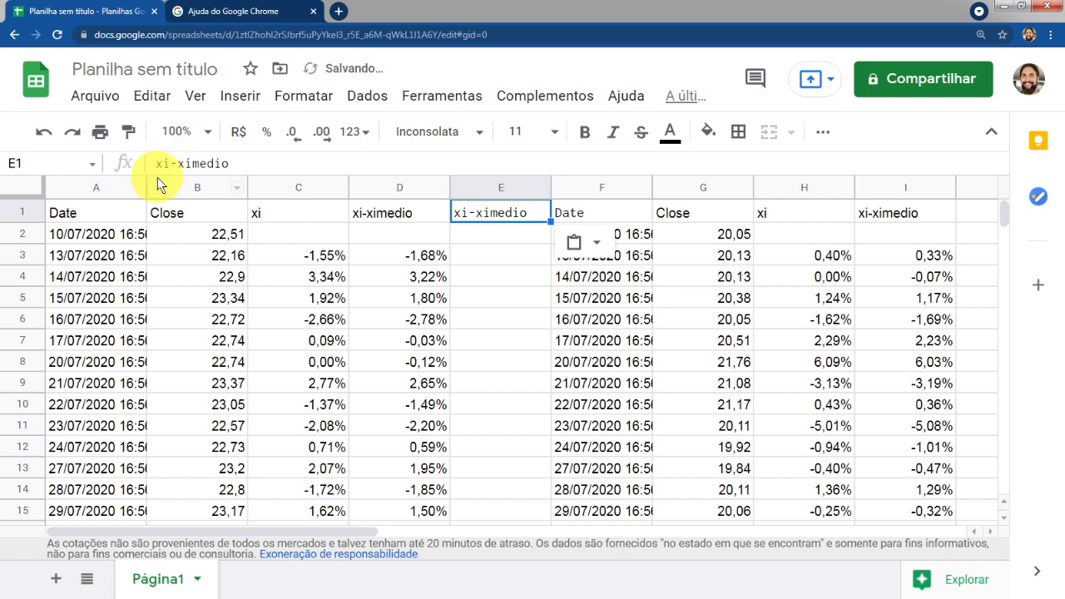
{"action": "left_click", "coordinate": [168, 166]}
{"action": "type", "text": "("}
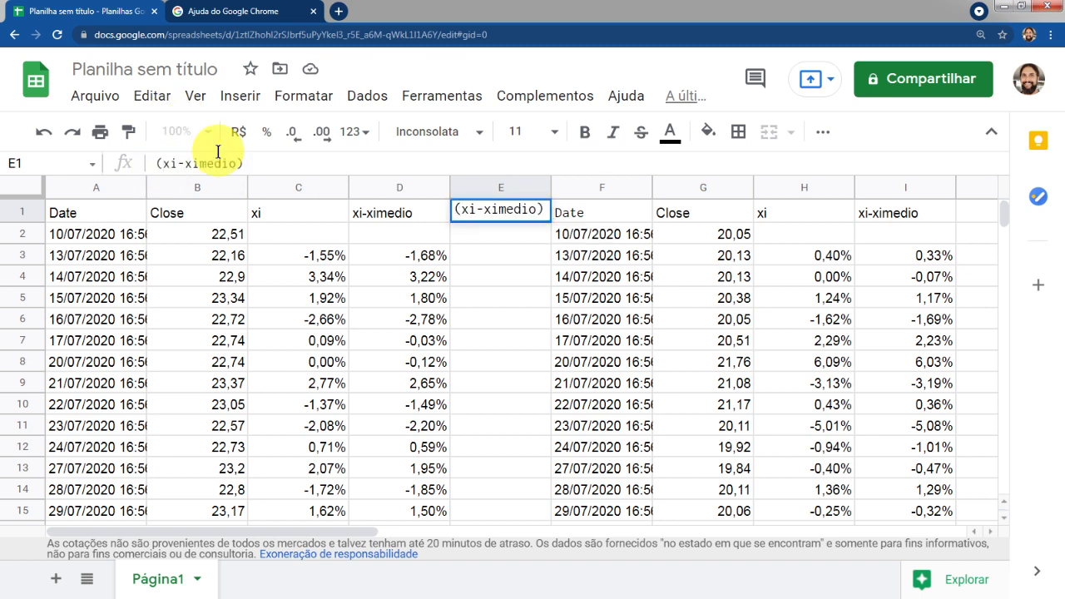
{"action": "type", "text": "^2"}
{"action": "key", "text": "Return"}
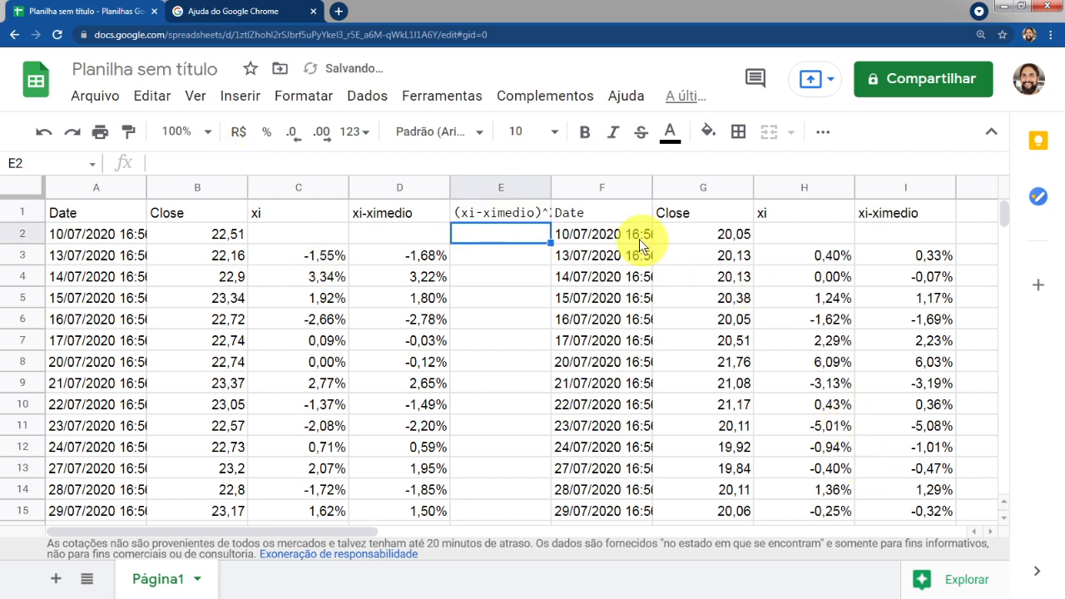
Enter =D3^2 in E3 and accept the suggested autofill down column E
{"action": "double_click", "coordinate": [550, 187]}
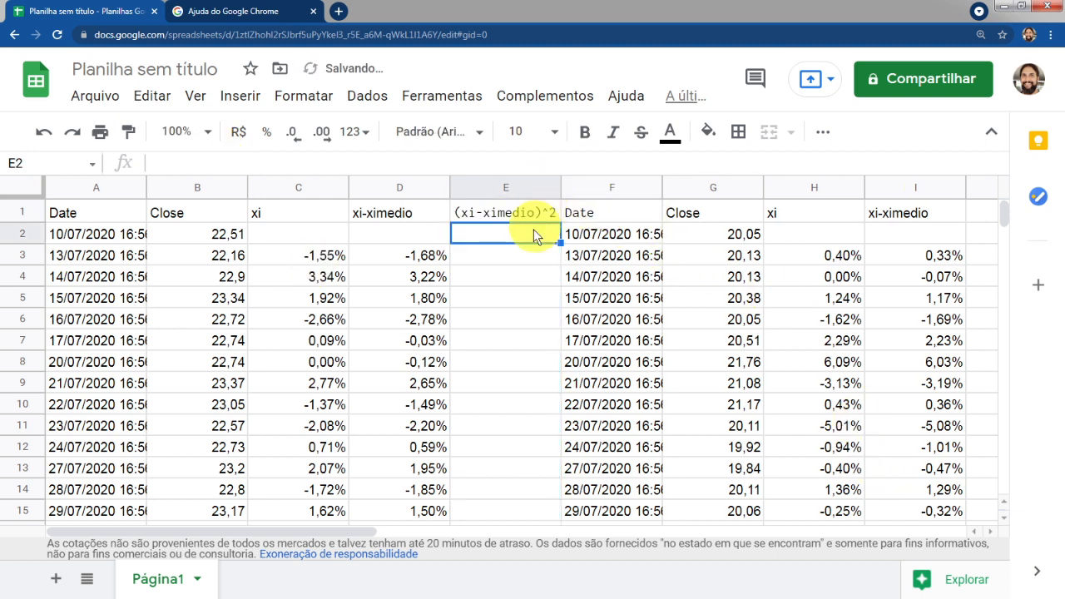
{"action": "left_click", "coordinate": [504, 254]}
{"action": "type", "text": "="}
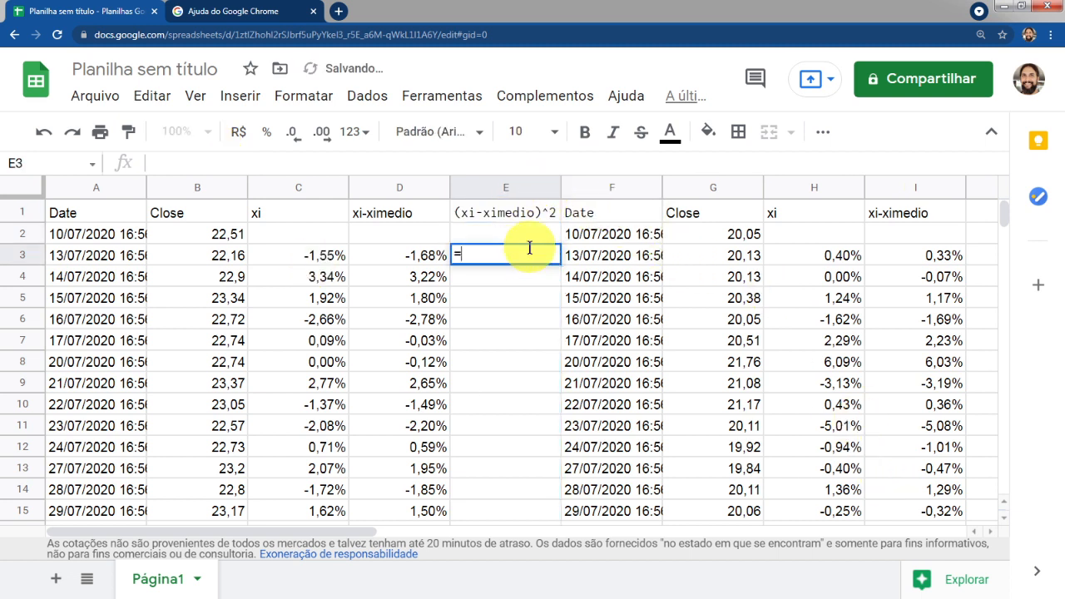
{"action": "type", "text": "D3*"}
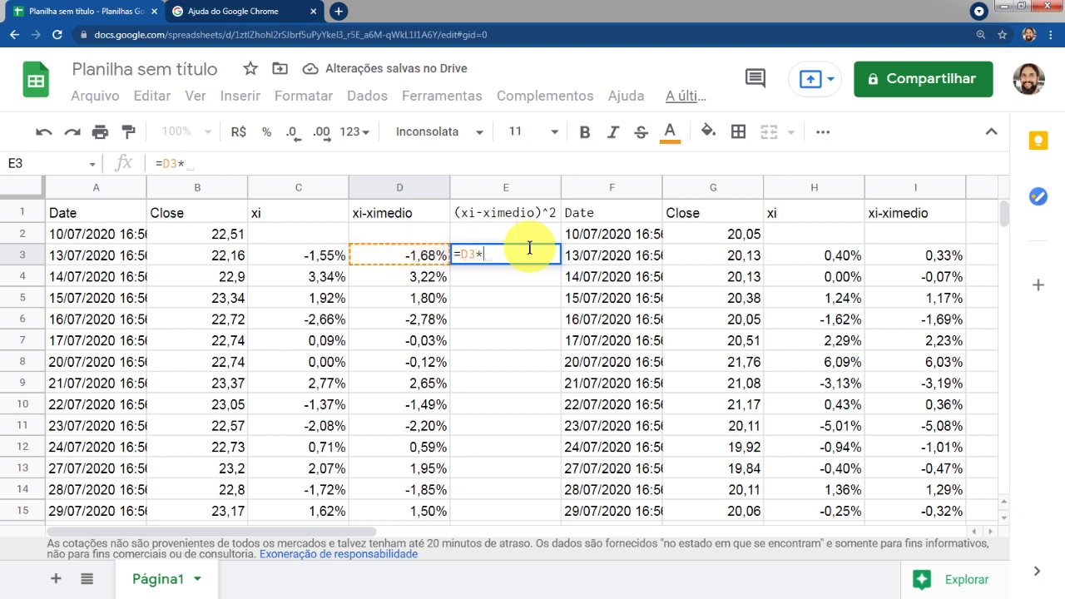
{"action": "key", "text": "BackSpace"}
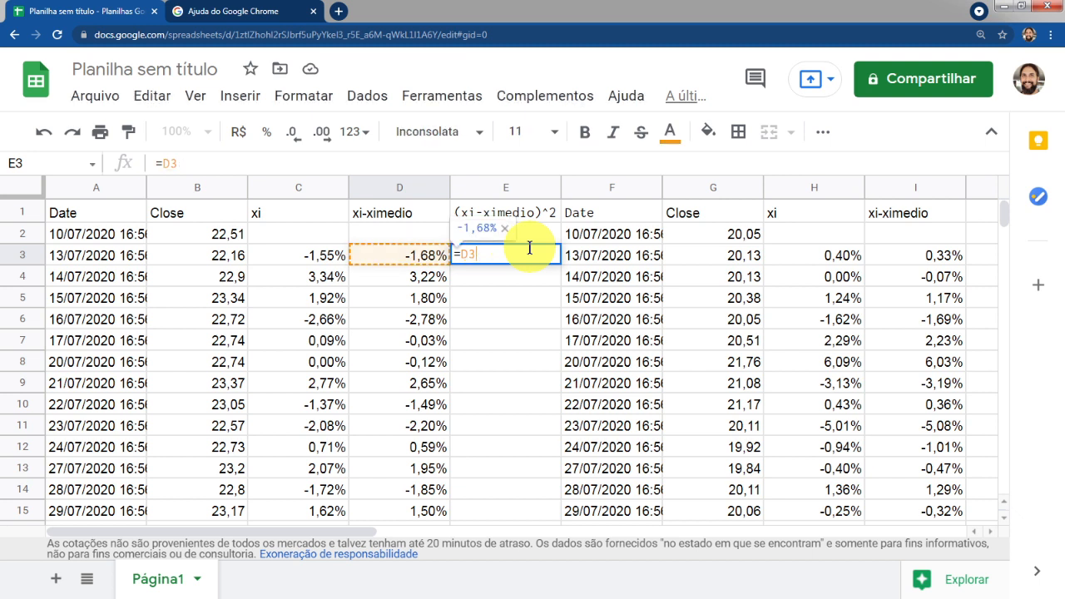
{"action": "type", "text": "^"}
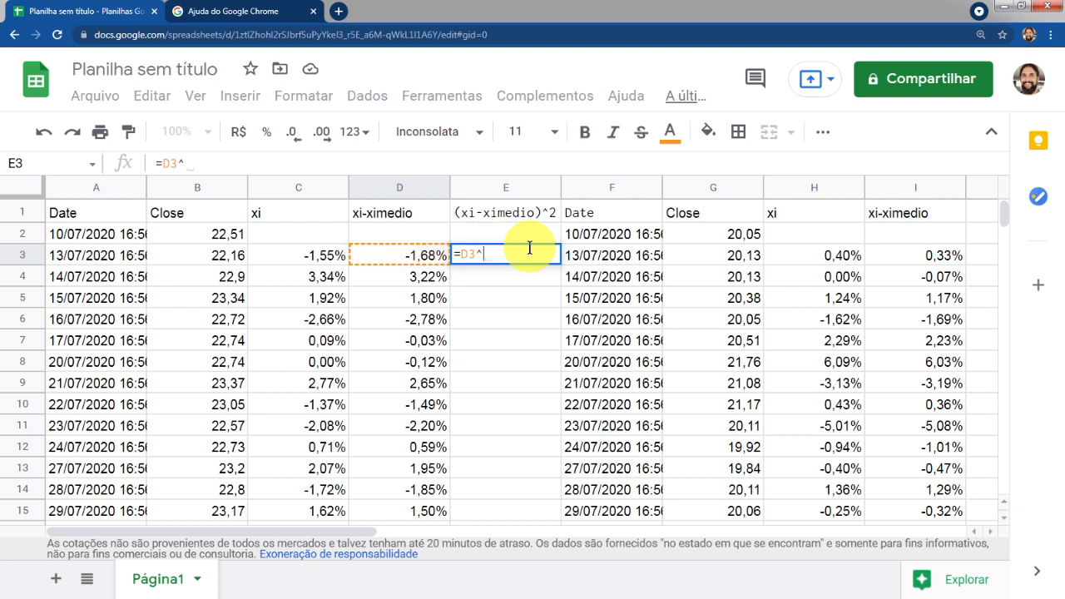
{"action": "type", "text": "2"}
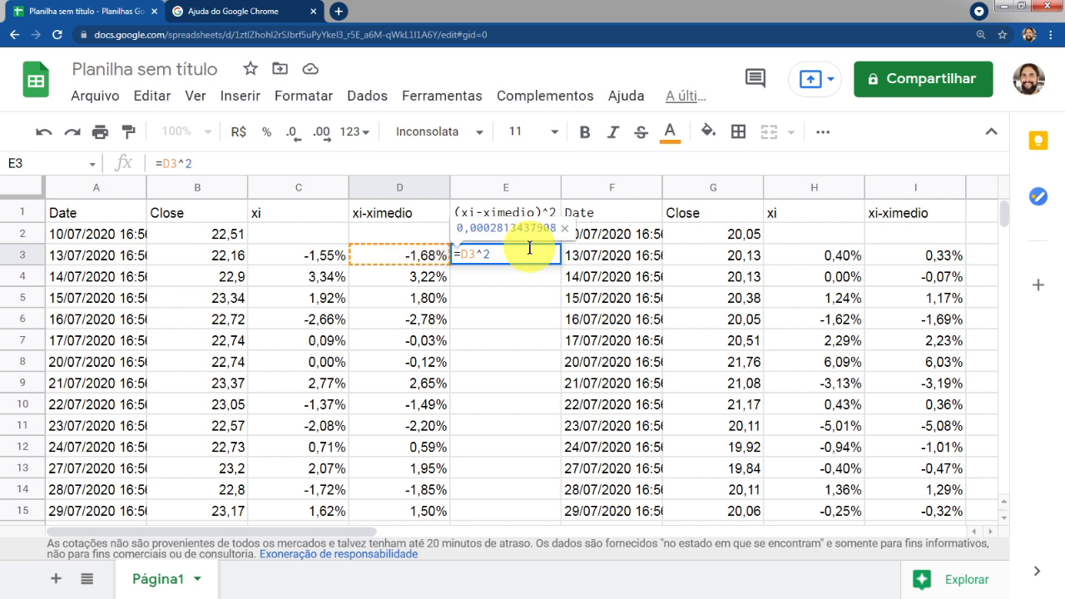
{"action": "key", "text": "Return"}
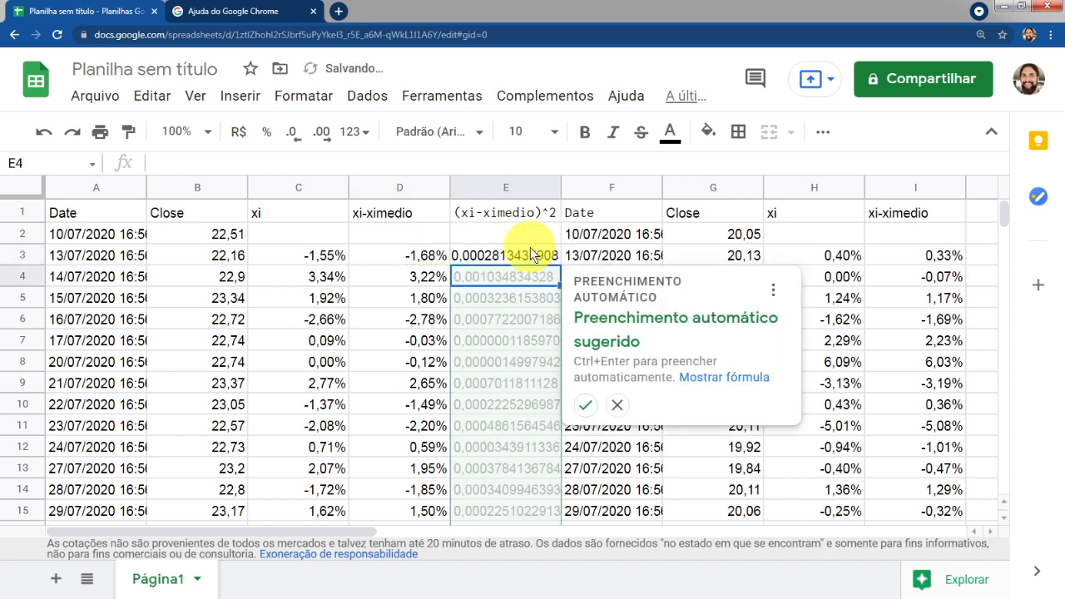
{"action": "left_click", "coordinate": [587, 408]}
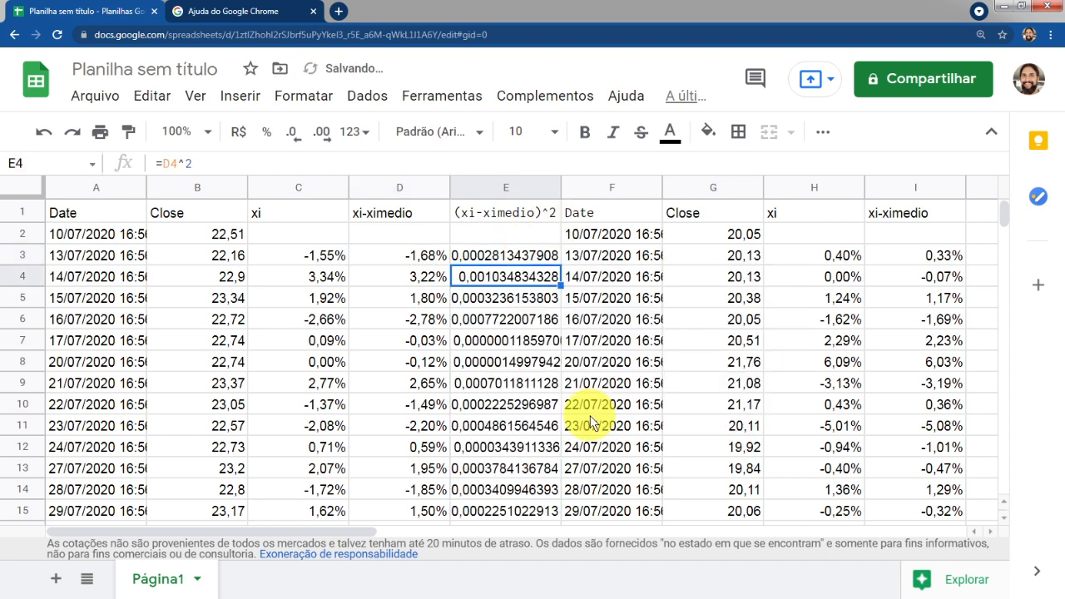
Widen column E to fit its values and check the squared formulas in E3 and E4
{"action": "left_click", "coordinate": [512, 258]}
{"action": "double_click", "coordinate": [559, 188]}
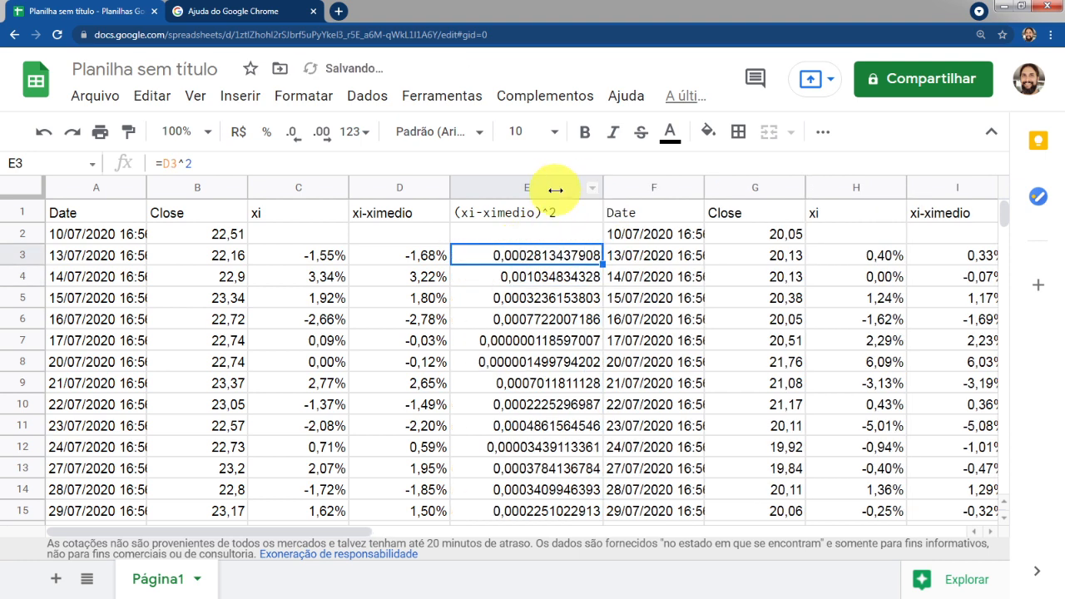
{"action": "left_click", "coordinate": [580, 281]}
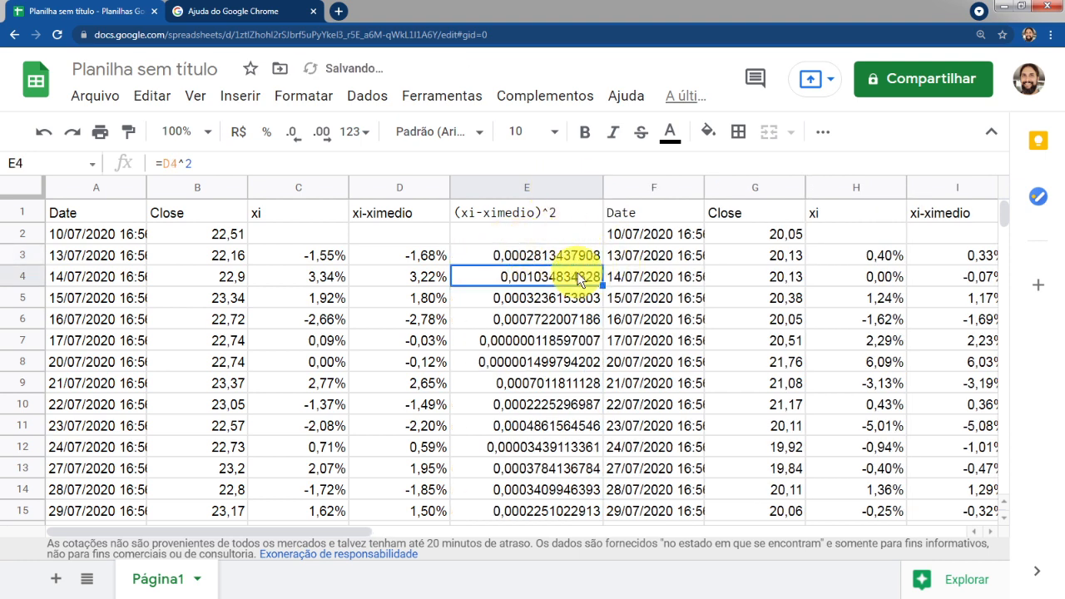
{"action": "left_click", "coordinate": [526, 257]}
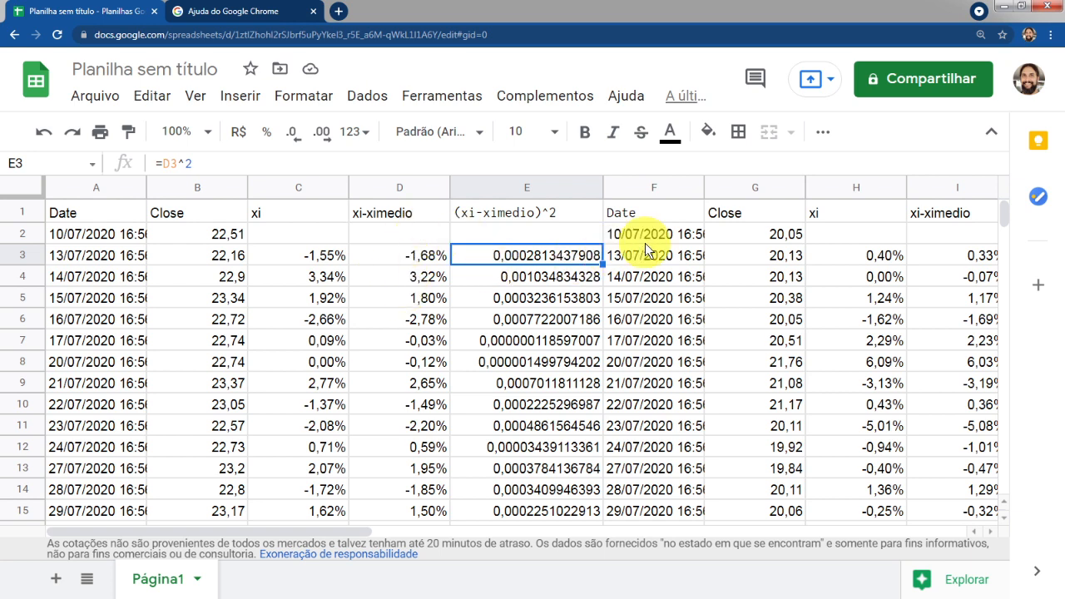
Jump to the bottom of column E and move the chart aside to uncover rows 235–249
{"action": "key", "text": "ctrl+Down"}
{"action": "key", "text": "ctrl+Up"}
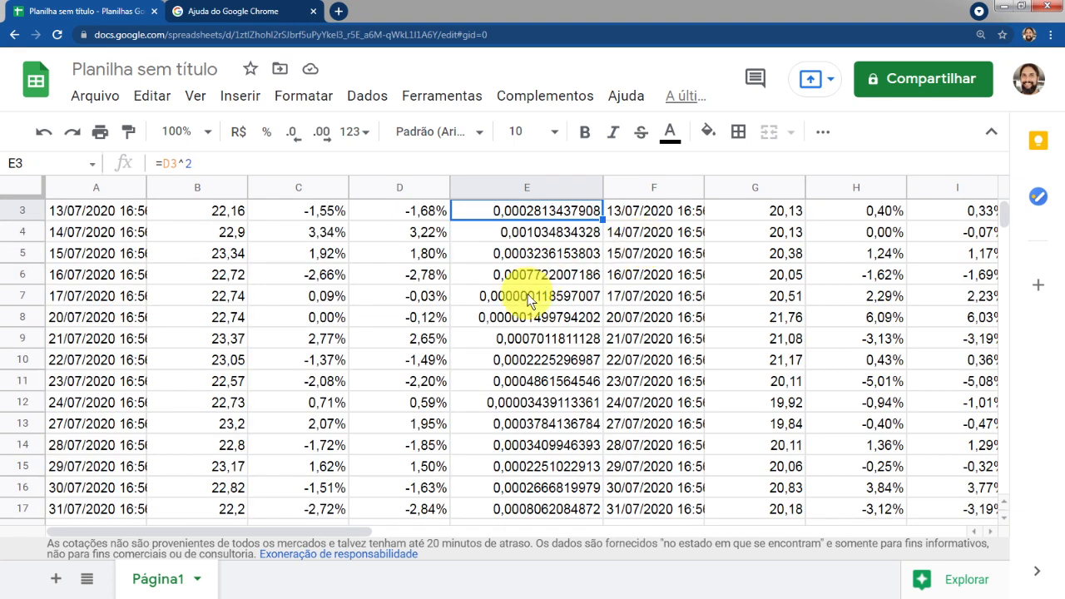
{"action": "key", "text": "ctrl+Down"}
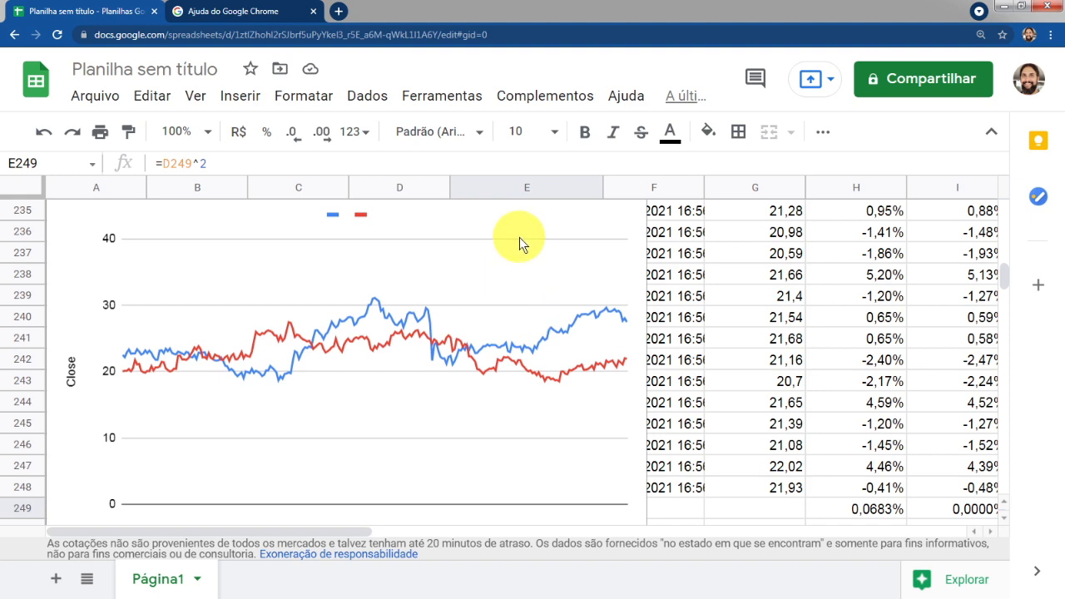
{"action": "left_click", "coordinate": [635, 223]}
{"action": "left_click_drag", "start_coordinate": [624, 226], "coordinate": [1045, 192]}
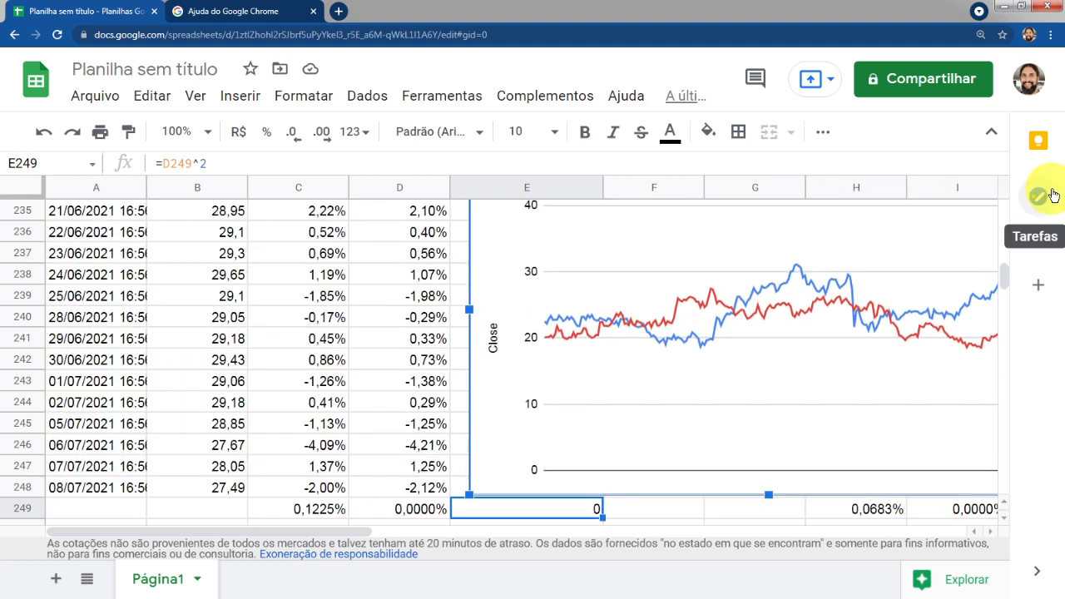
{"action": "left_click_drag", "start_coordinate": [471, 447], "coordinate": [704, 306]}
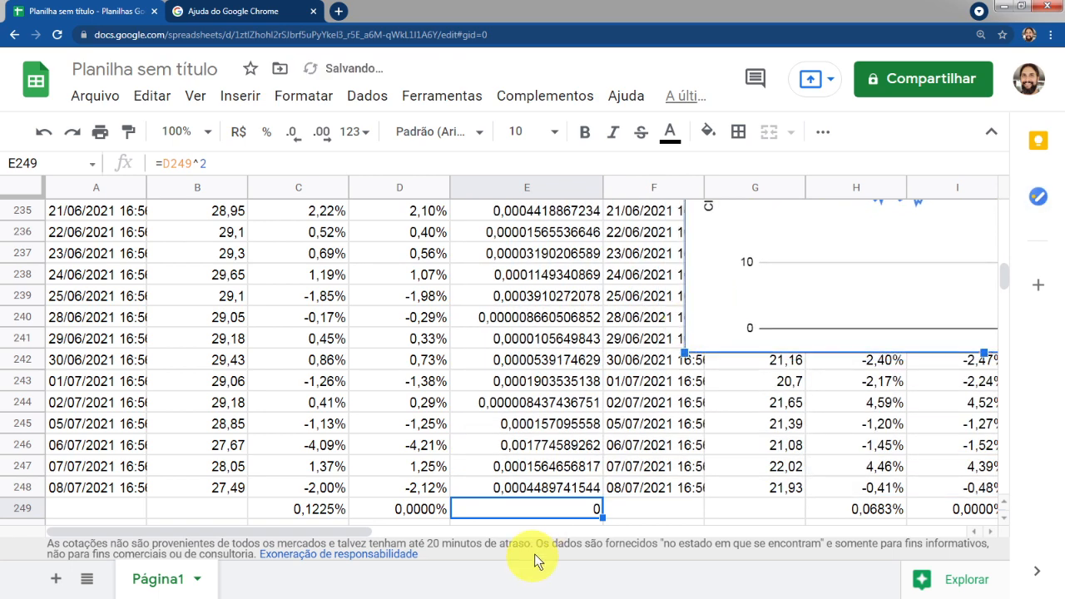
Clear the extra autofilled value in E249
{"action": "left_click", "coordinate": [540, 506]}
{"action": "key", "text": "Delete"}
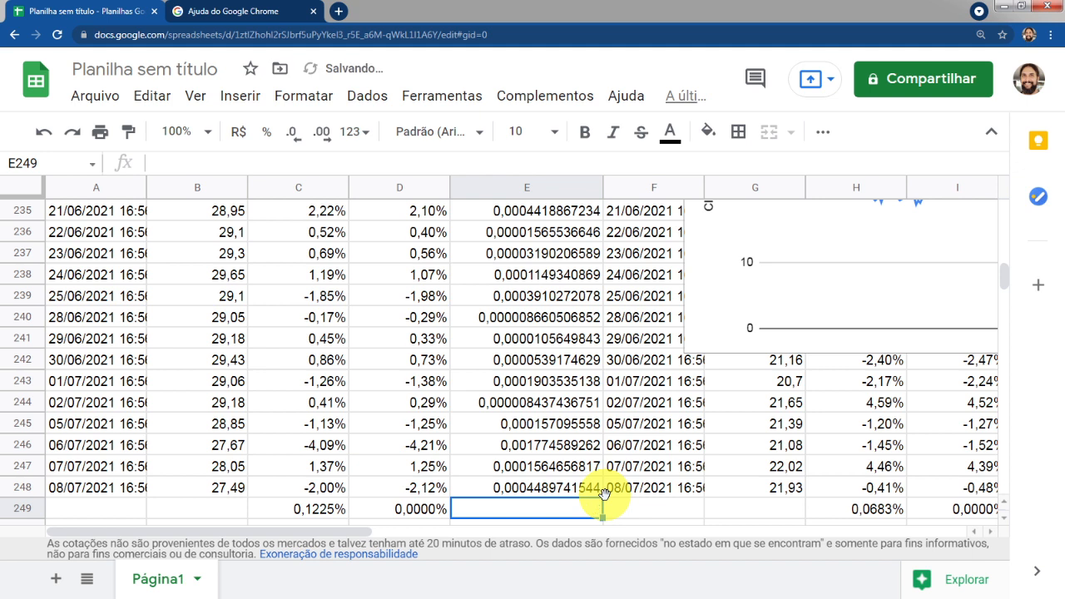
{"action": "key", "text": "Up"}
{"action": "key", "text": "Left"}
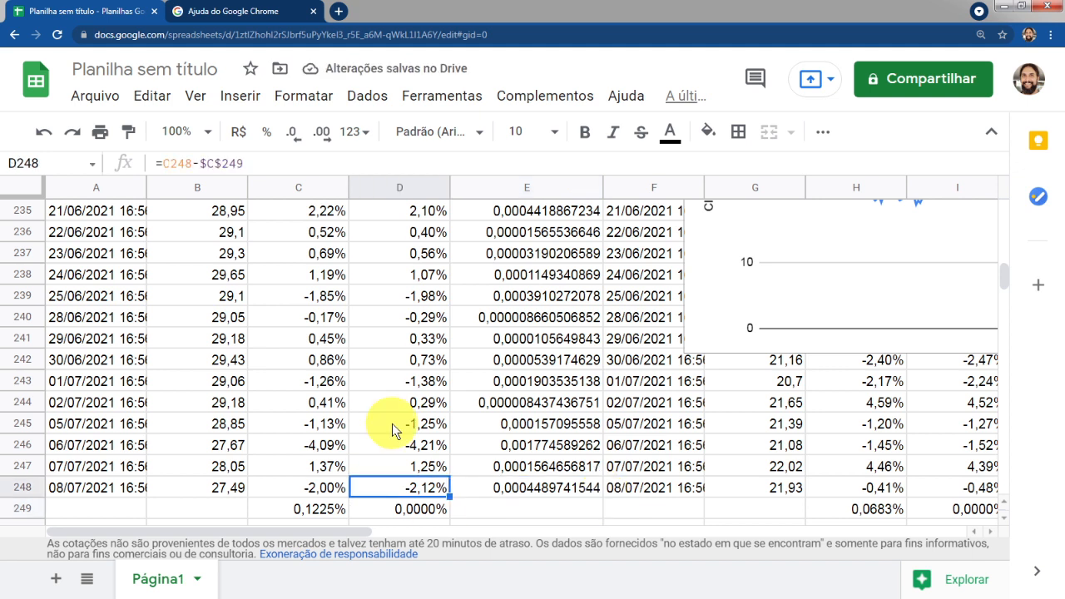
{"action": "left_click", "coordinate": [568, 511]}
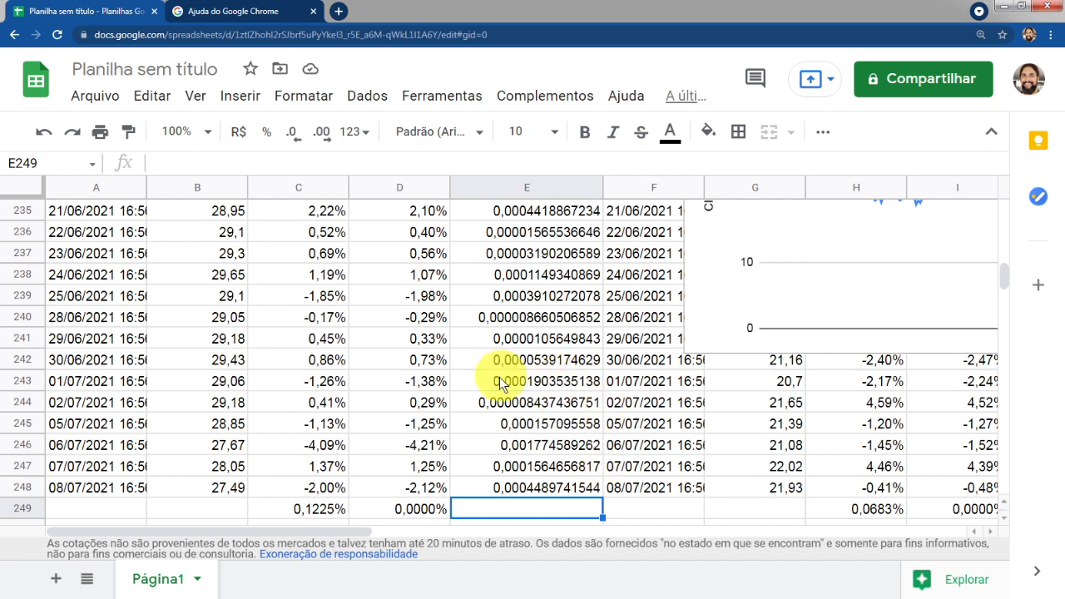
Reduce column E to six decimal places
{"action": "left_click", "coordinate": [545, 197]}
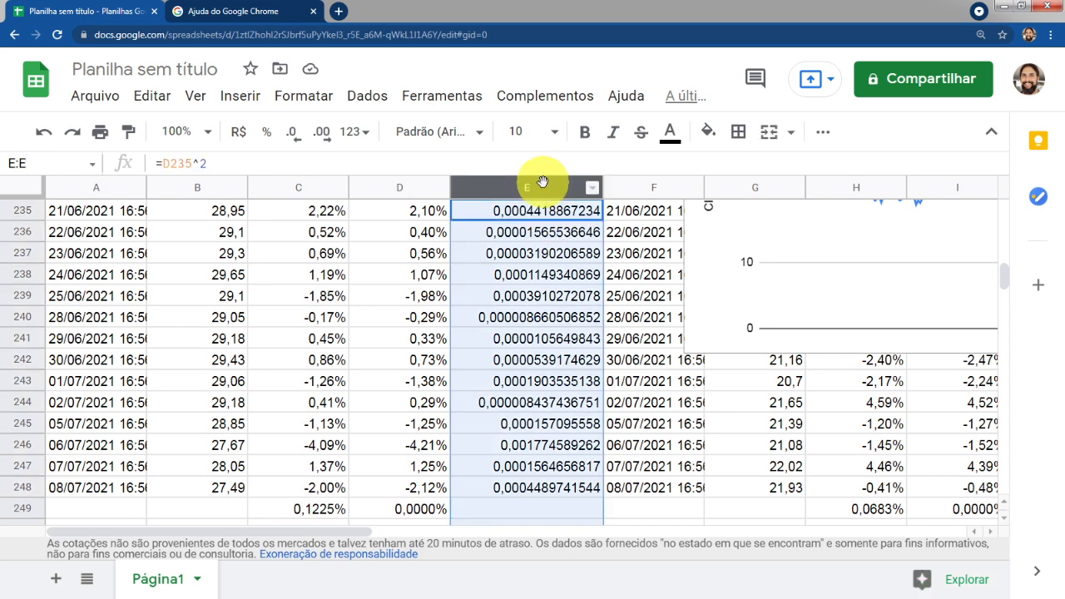
{"action": "left_click", "coordinate": [300, 139]}
{"action": "left_click", "coordinate": [298, 138]}
{"action": "left_click", "coordinate": [297, 138]}
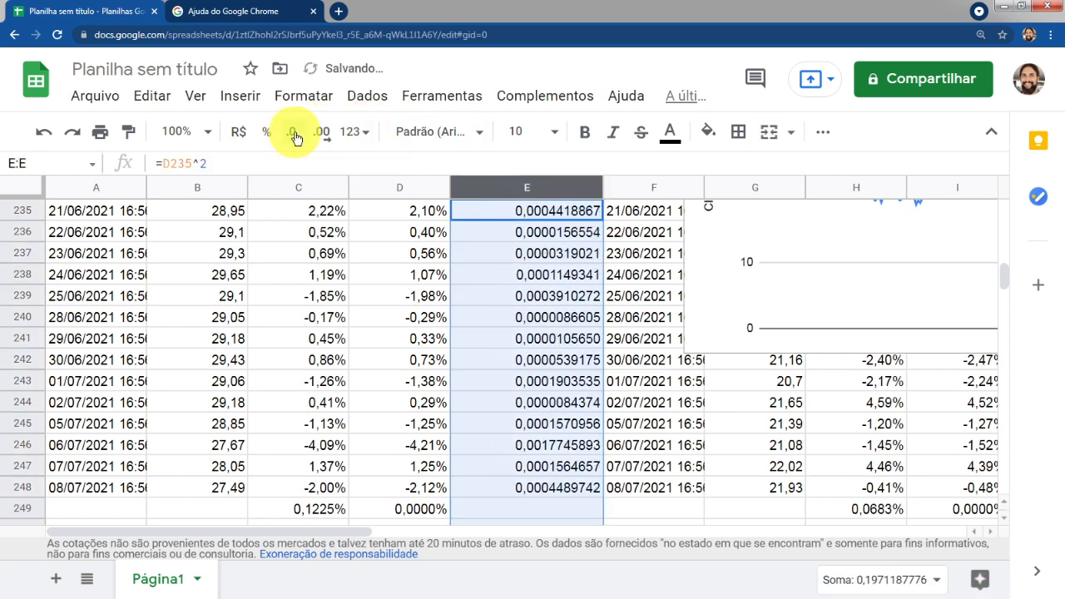
{"action": "left_click", "coordinate": [298, 138]}
{"action": "left_click", "coordinate": [297, 138]}
{"action": "left_click", "coordinate": [298, 138]}
{"action": "left_click", "coordinate": [297, 138]}
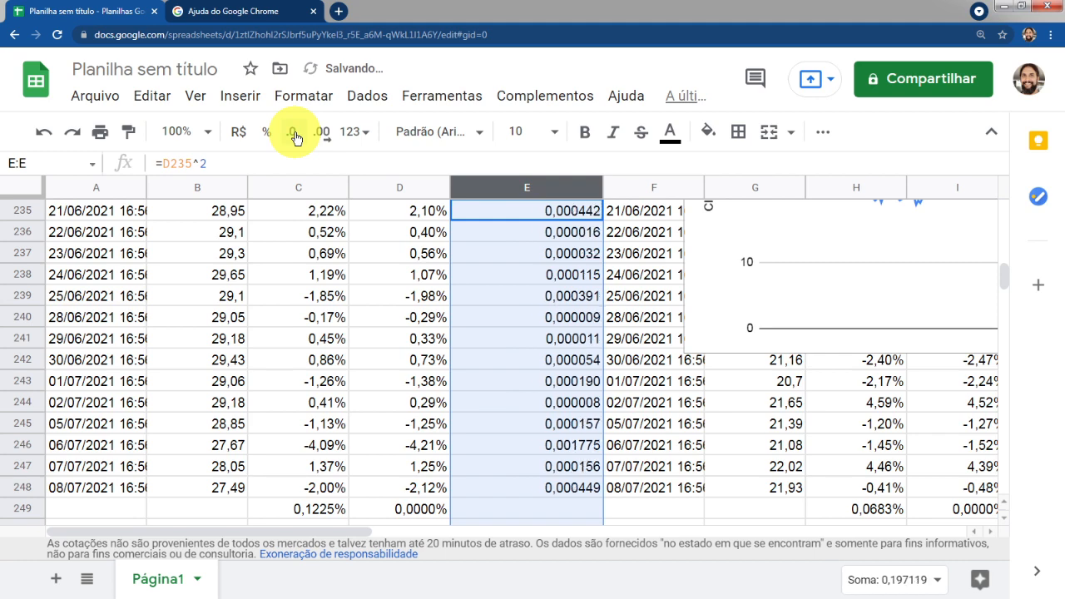
Consult the formula slide, then sum the squared deviations E3:E248 into E249 with SOMA
{"action": "left_click", "coordinate": [591, 489]}
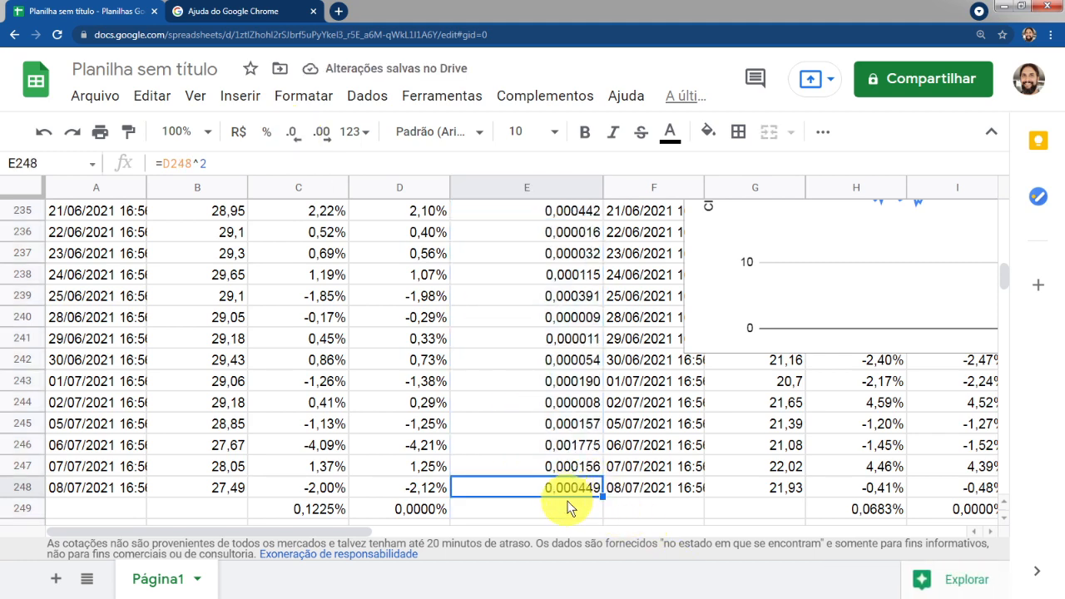
{"action": "left_click", "coordinate": [569, 505]}
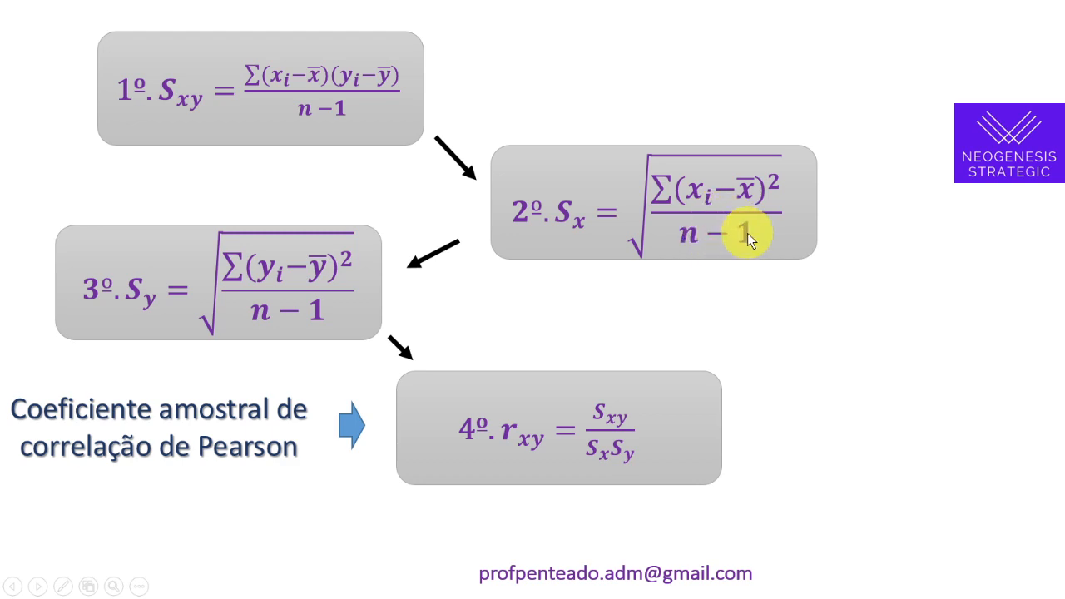
{"action": "key", "text": "alt+Tab"}
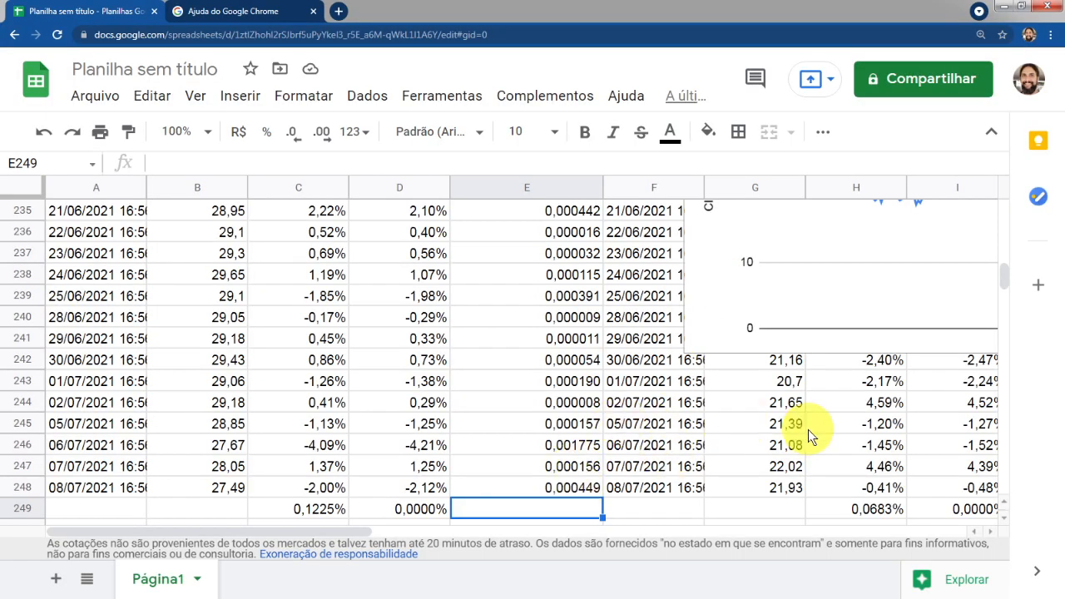
{"action": "type", "text": "=soma("}
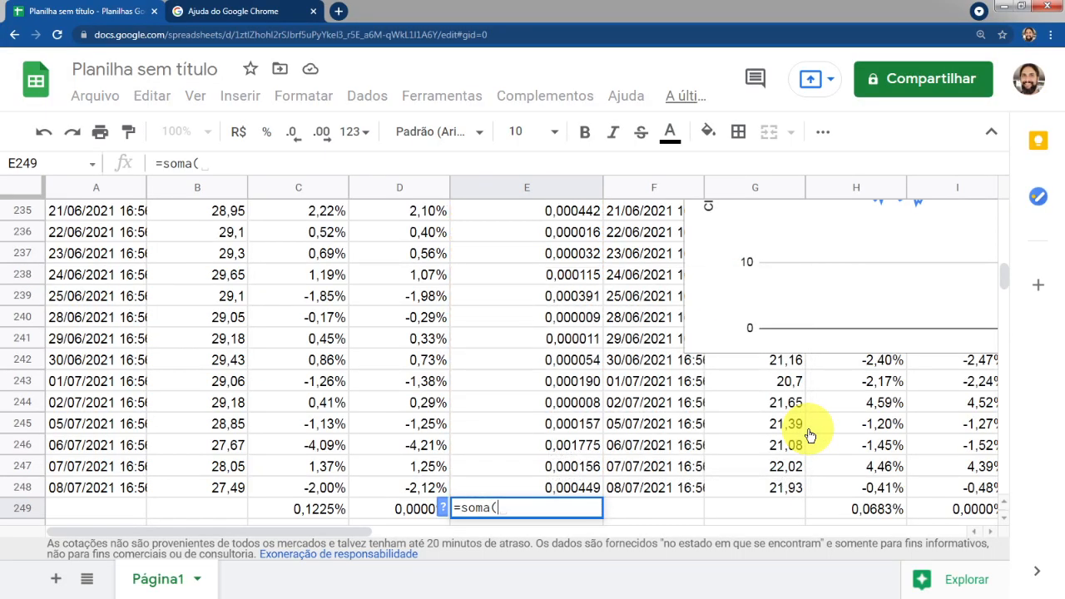
{"action": "key", "text": "Up"}
{"action": "key", "text": "ctrl+shift+Up"}
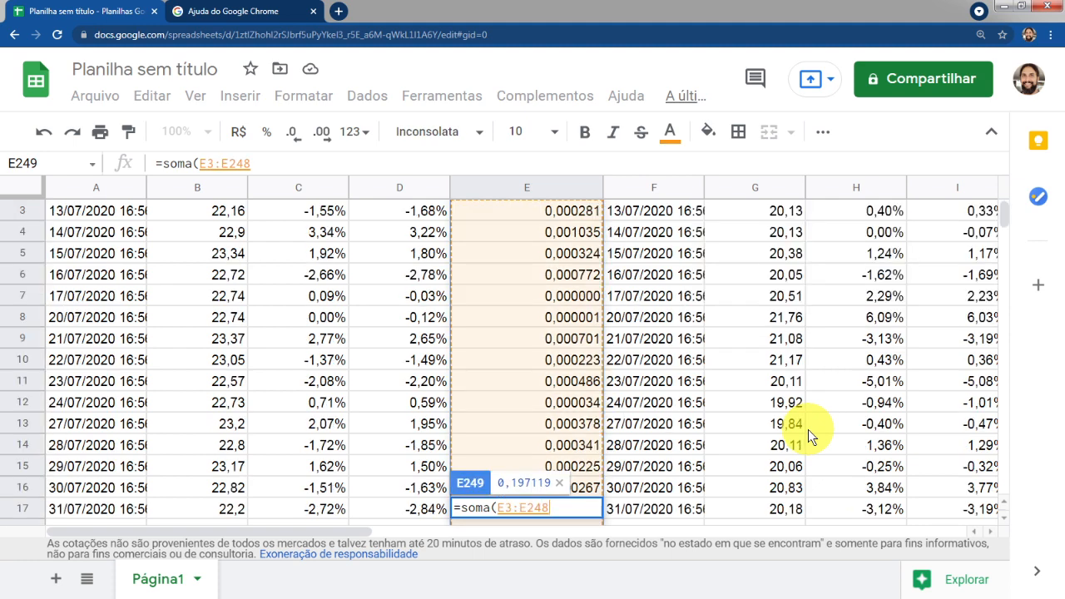
{"action": "key", "text": "Return"}
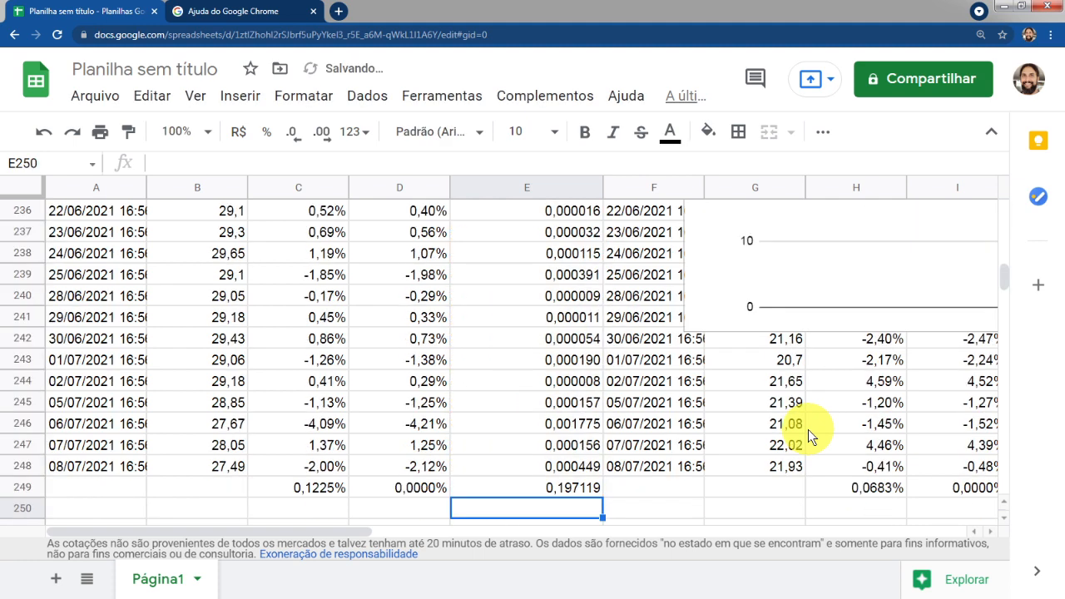
In E250, divide the E249 sum by 245 to get the sample variance
{"action": "key", "text": "Up"}
{"action": "key", "text": "Down"}
{"action": "type", "text": "="}
{"action": "key", "text": "Up"}
{"action": "type", "text": "/245"}
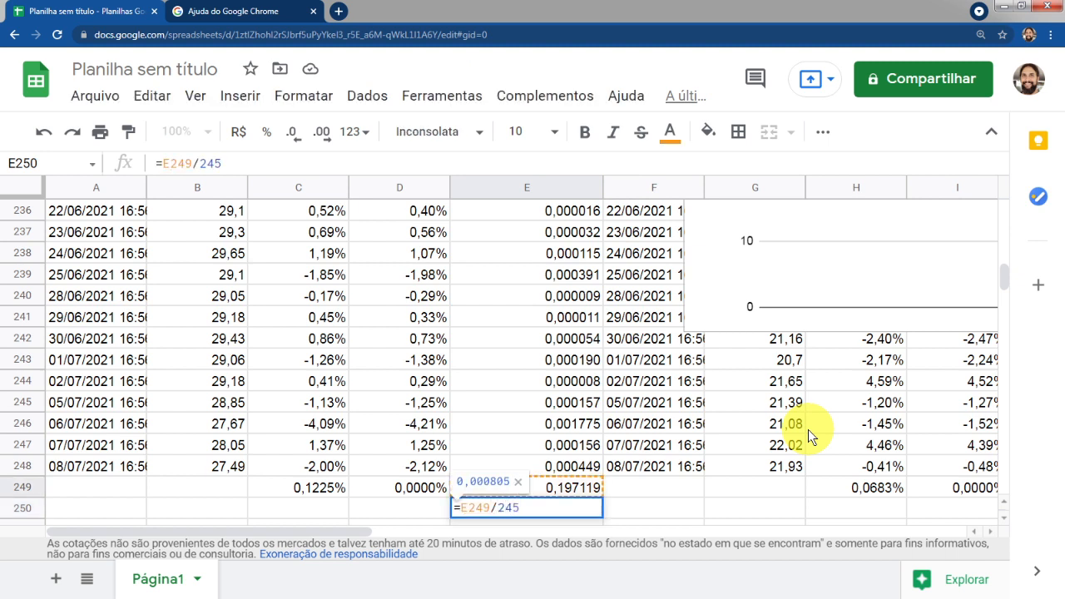
{"action": "key", "text": "Return"}
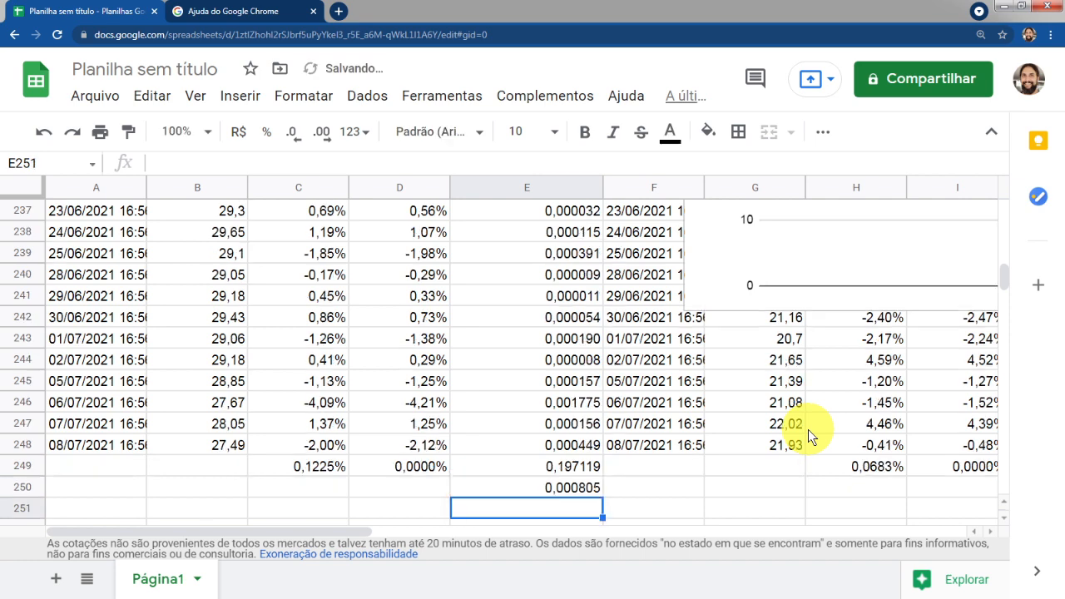
{"action": "key", "text": "Up"}
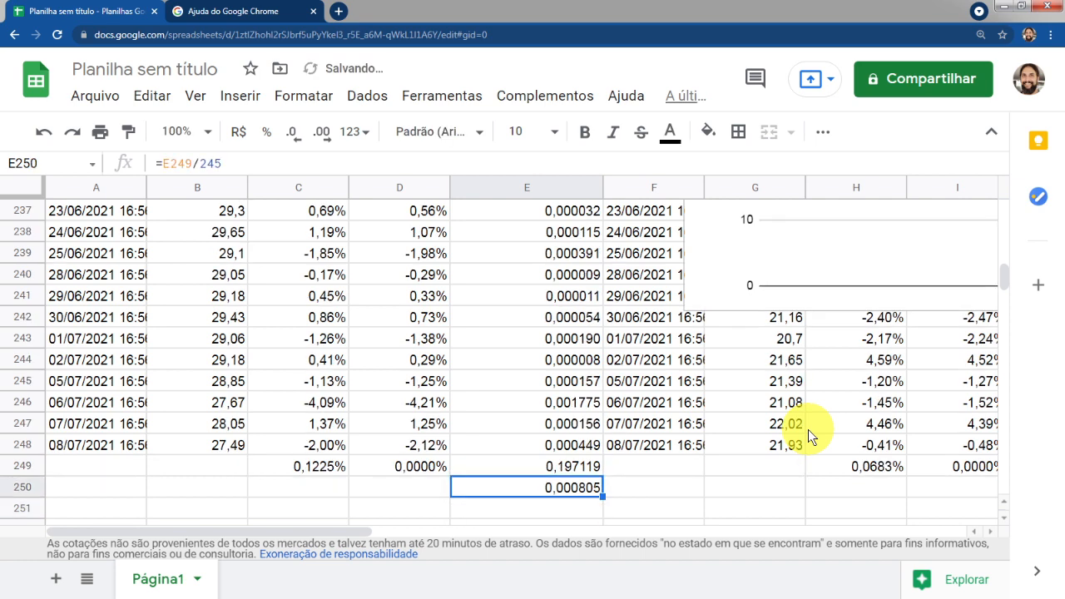
{"action": "left_click", "coordinate": [236, 158]}
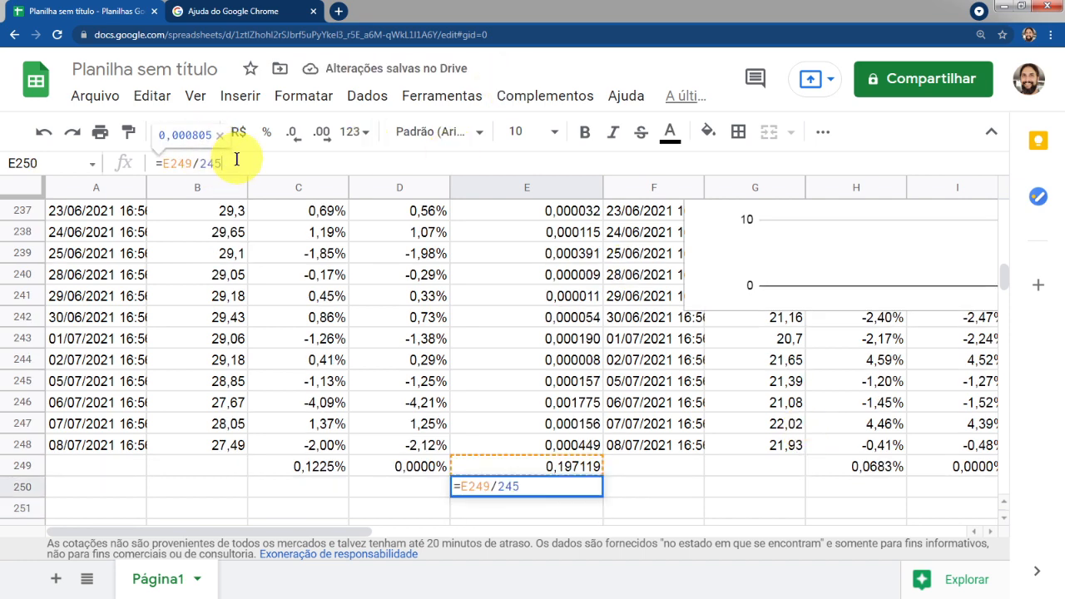
{"action": "key", "text": "Return"}
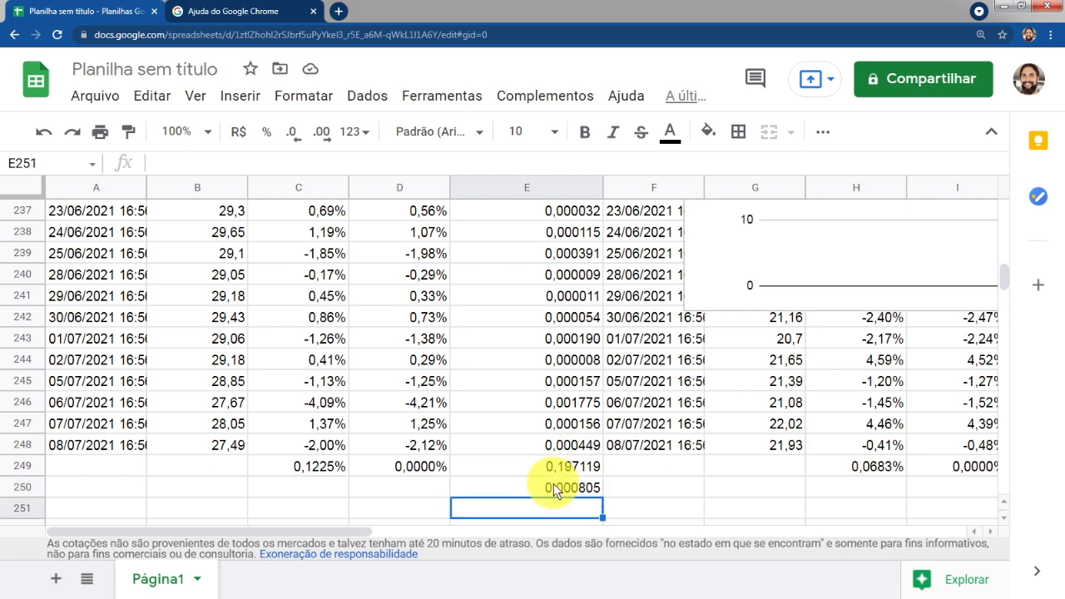
In E251, compute the standard deviation as the square root of E250 using RAIZ
{"action": "left_click", "coordinate": [561, 490]}
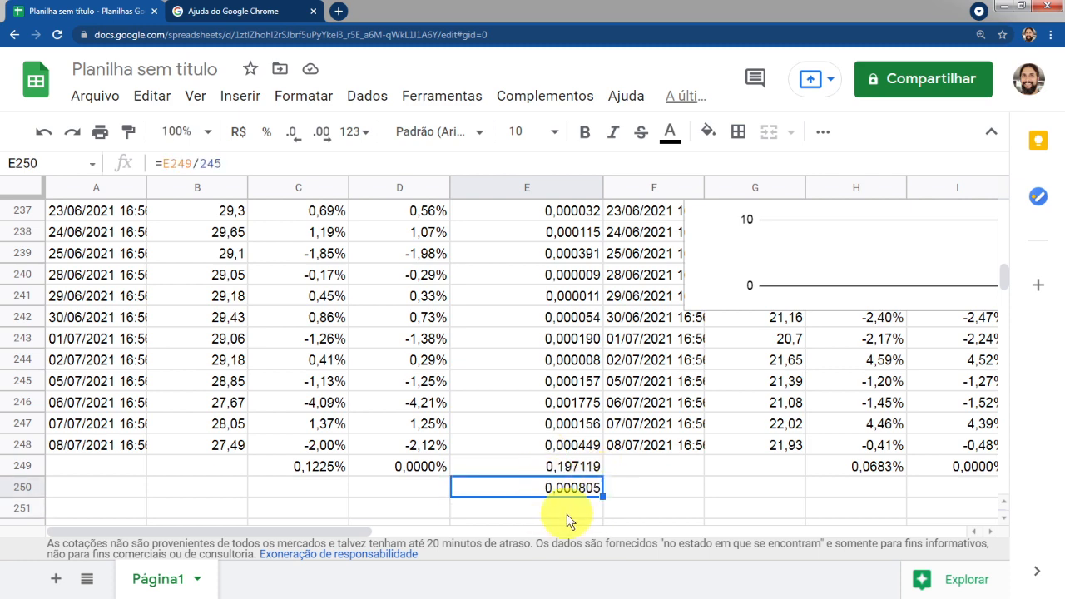
{"action": "left_click", "coordinate": [561, 510]}
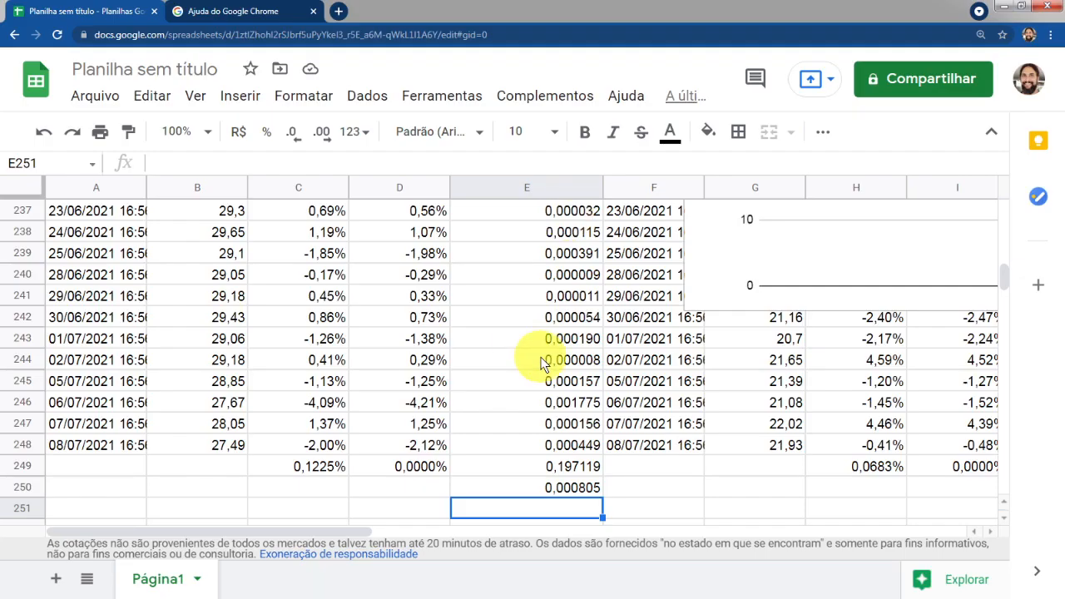
{"action": "type", "text": "="}
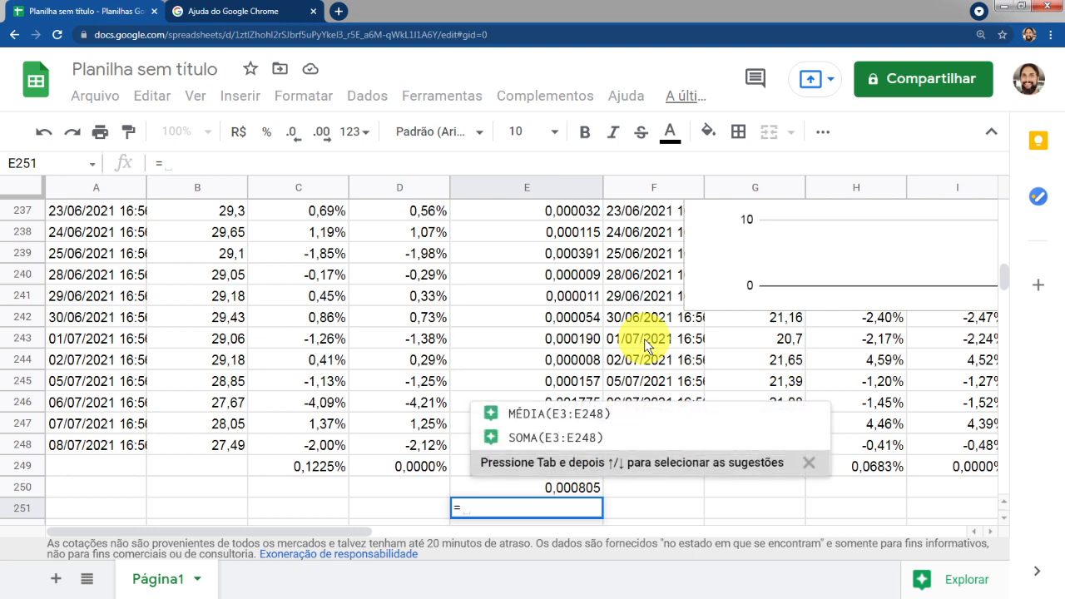
{"action": "key", "text": "Up"}
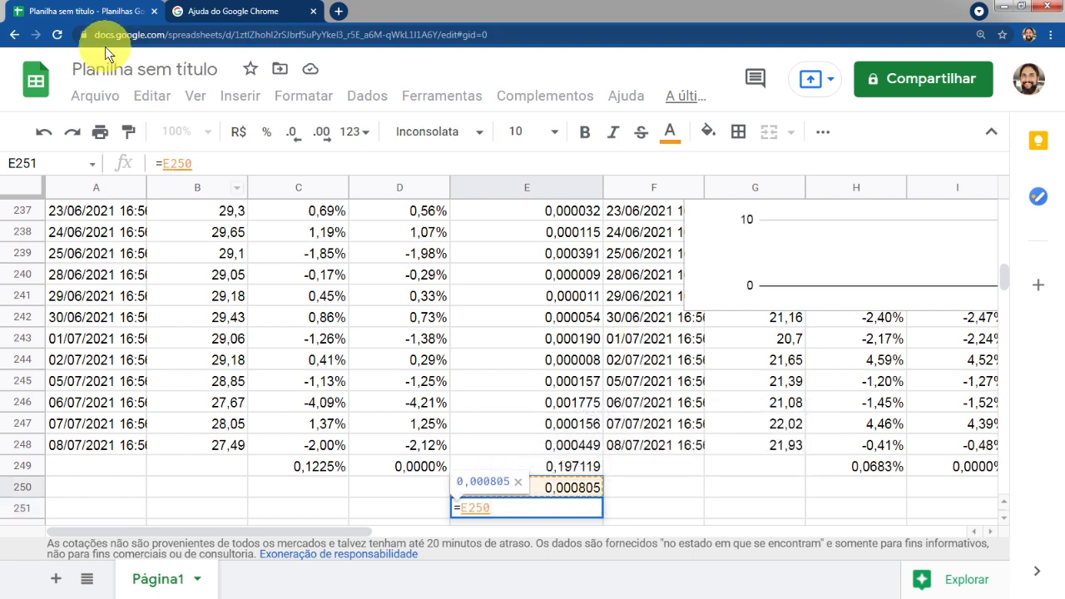
{"action": "left_click", "coordinate": [166, 164]}
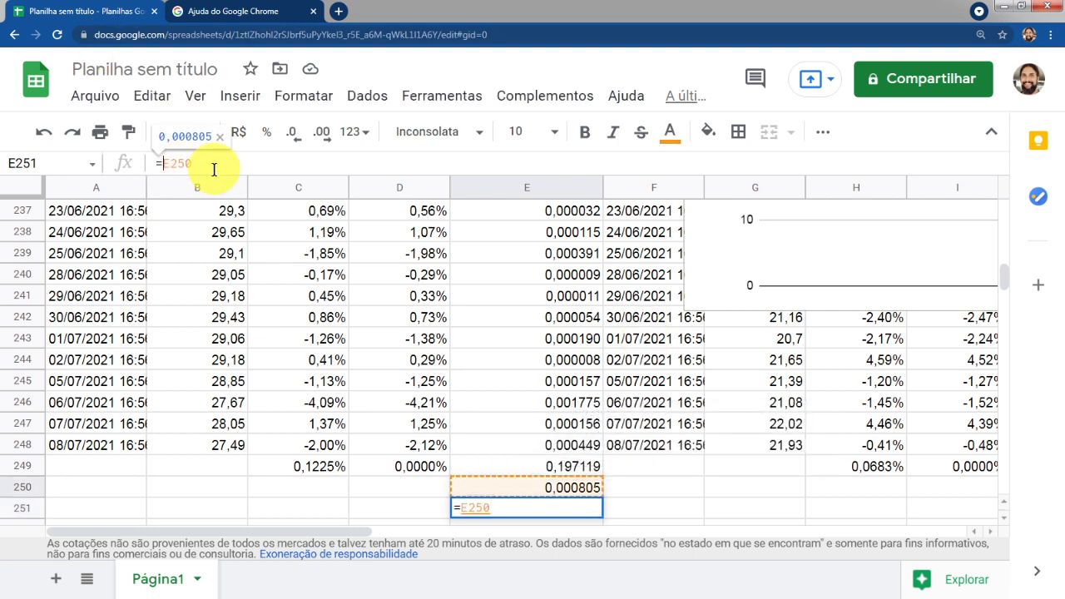
{"action": "type", "text": "raiz(E250"}
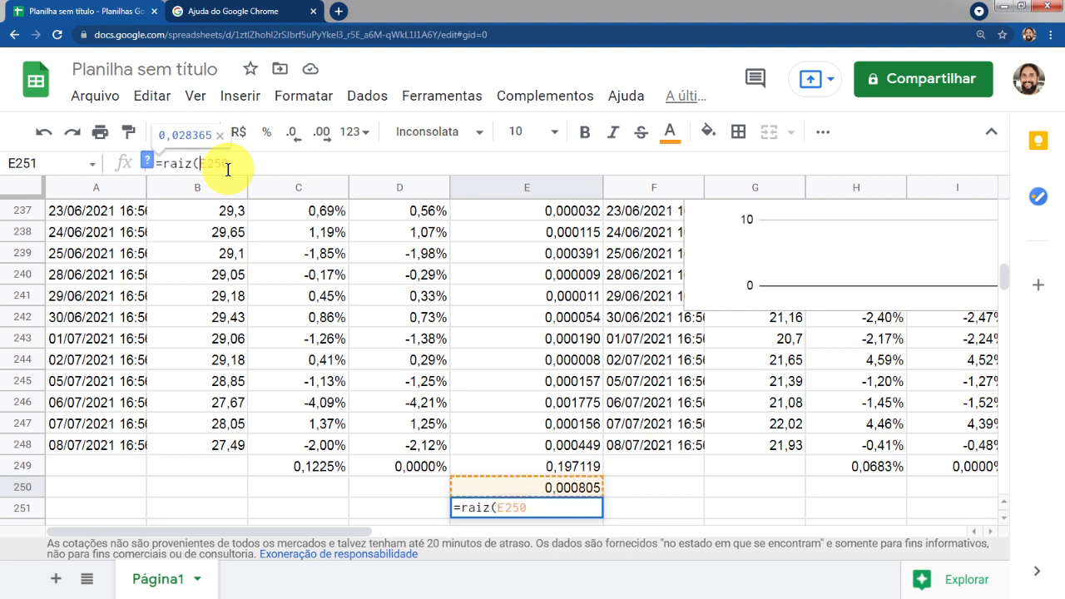
{"action": "type", "text": ")"}
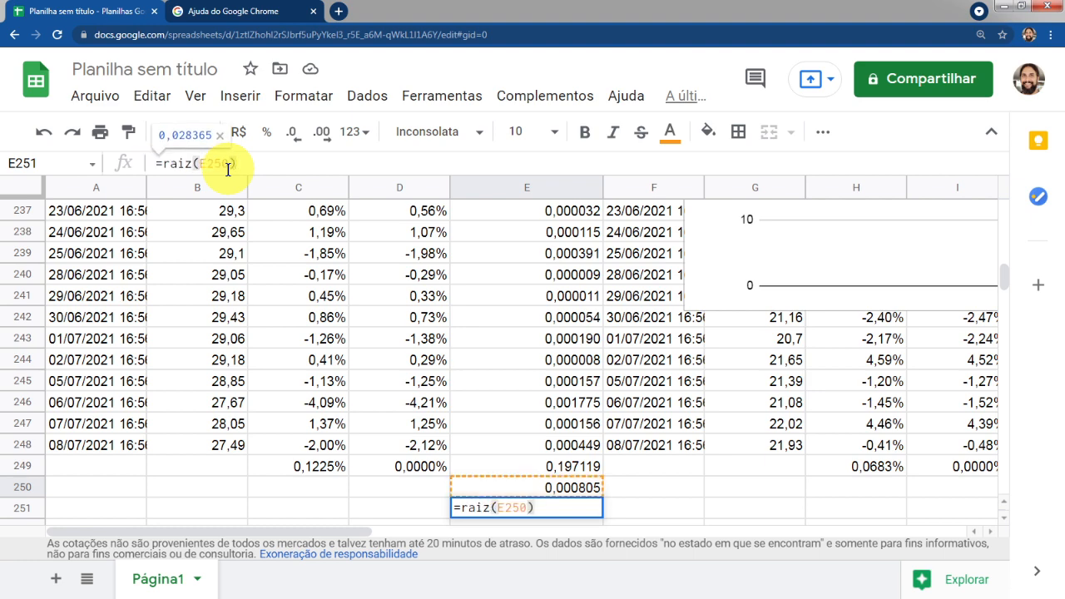
{"action": "key", "text": "Return"}
Label the manual standard deviation with the text "desvpad calc" in D251
{"action": "key", "text": "Up"}
{"action": "key", "text": "Left"}
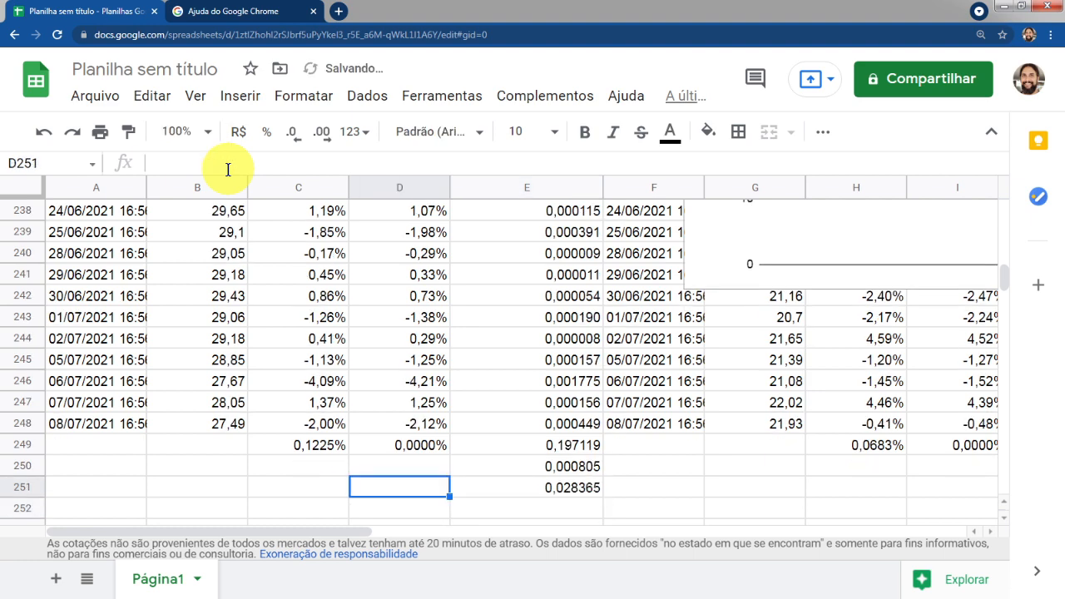
{"action": "type", "text": "desvpoad"}
{"action": "key", "text": "BackSpace"}
{"action": "key", "text": "BackSpace"}
{"action": "key", "text": "BackSpace"}
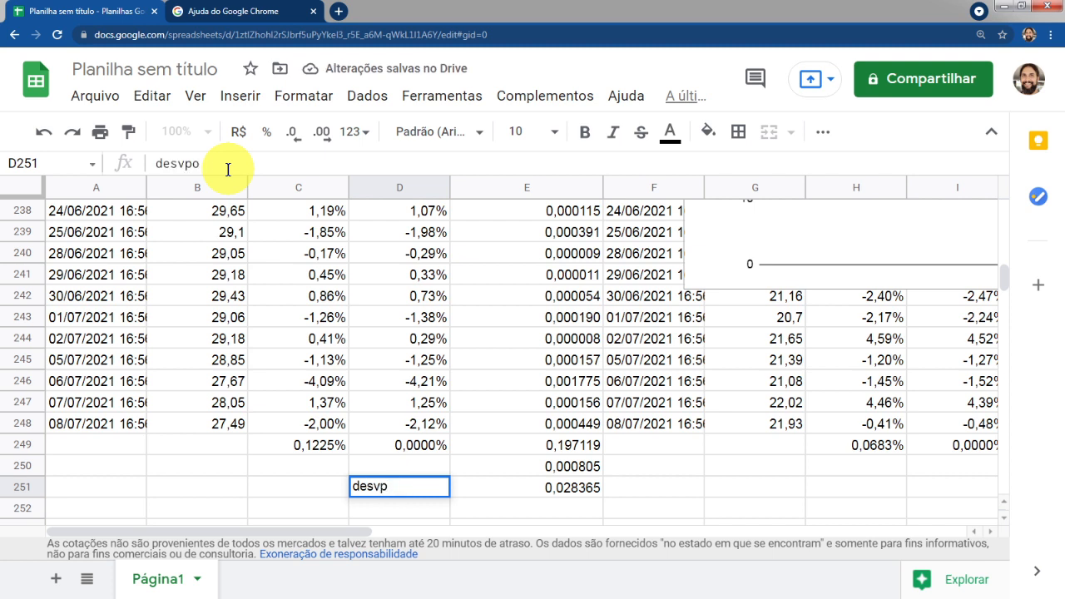
{"action": "type", "text": "ad calc"}
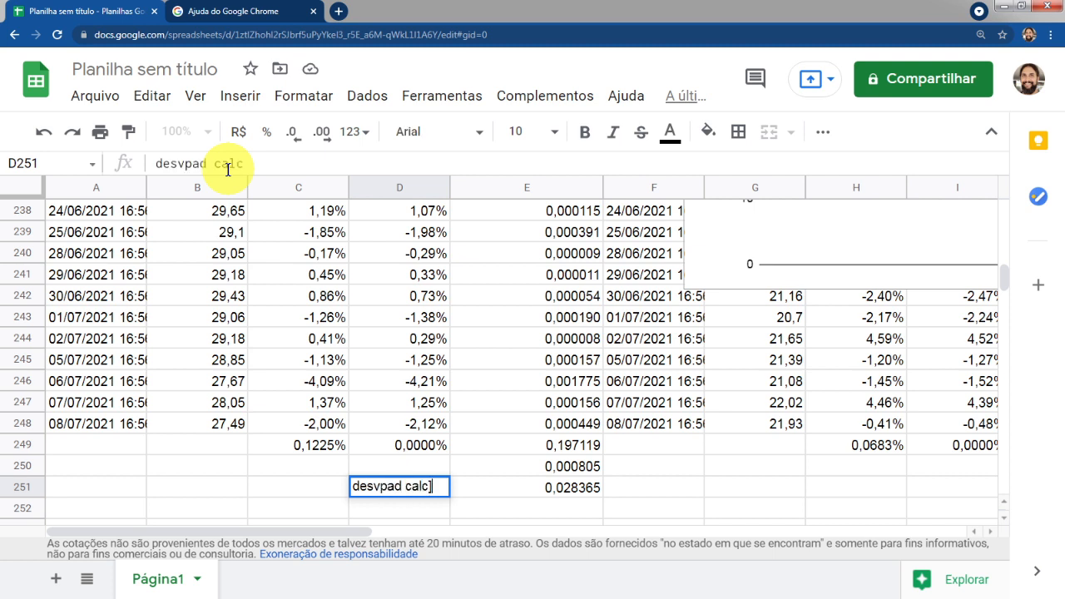
{"action": "key", "text": "Return"}
{"action": "key", "text": "Up"}
{"action": "key", "text": "BackSpace"}
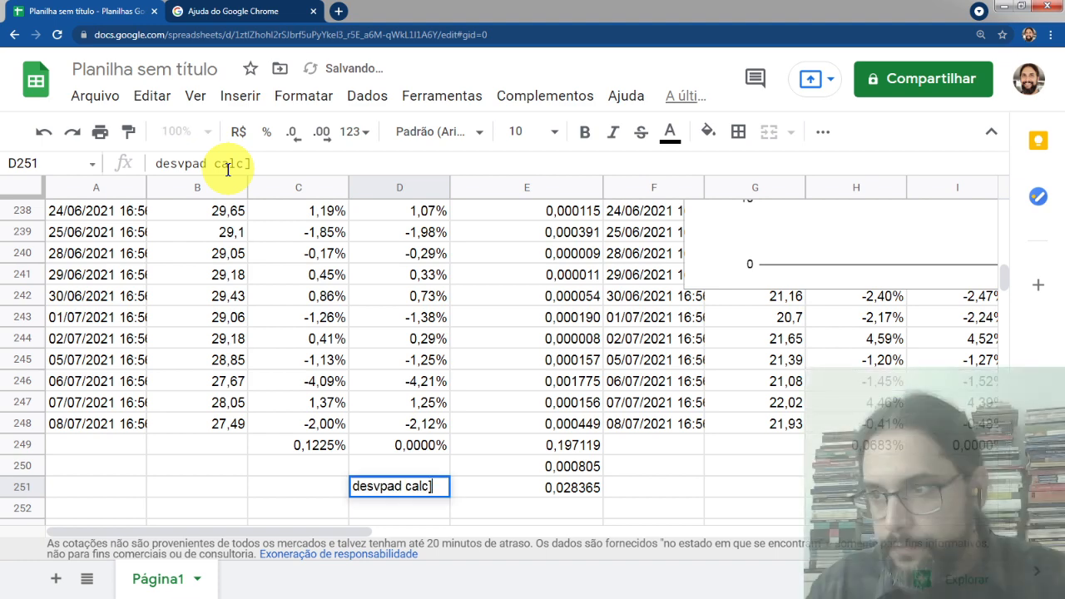
{"action": "key", "text": "Return"}
{"action": "key", "text": "Right"}
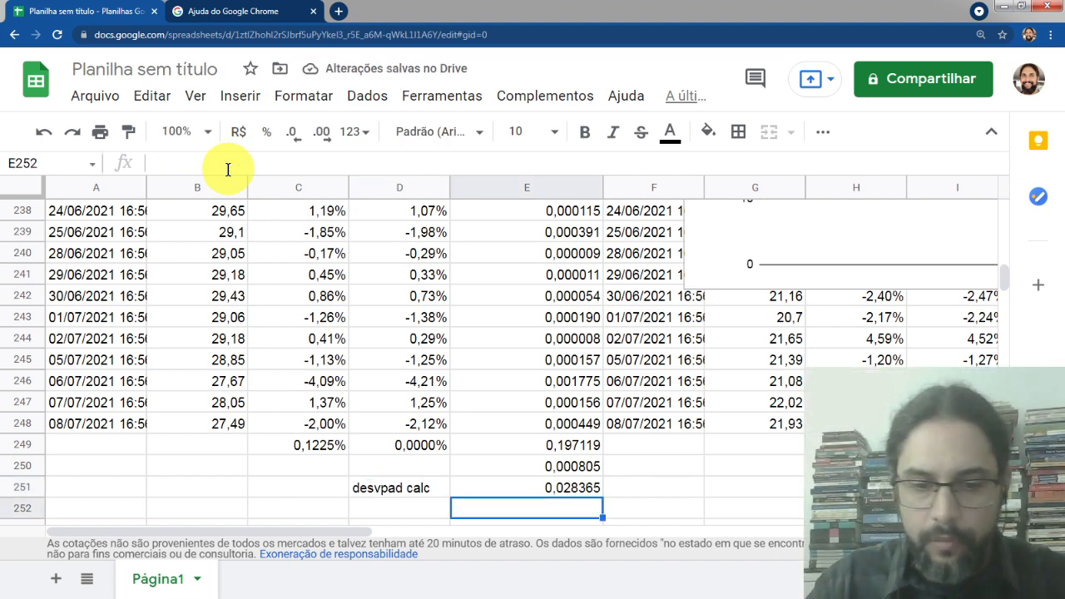
In E252, calculate the sample standard deviation with DESVPADA over D3:D249
{"action": "type", "text": "=desvpad"}
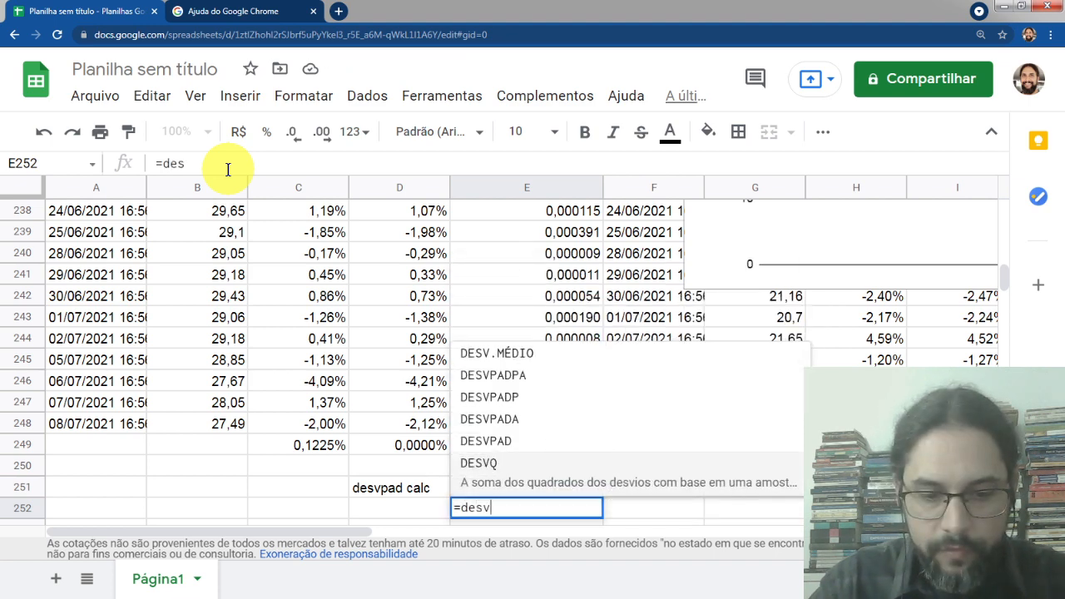
{"action": "type", "text": "a"}
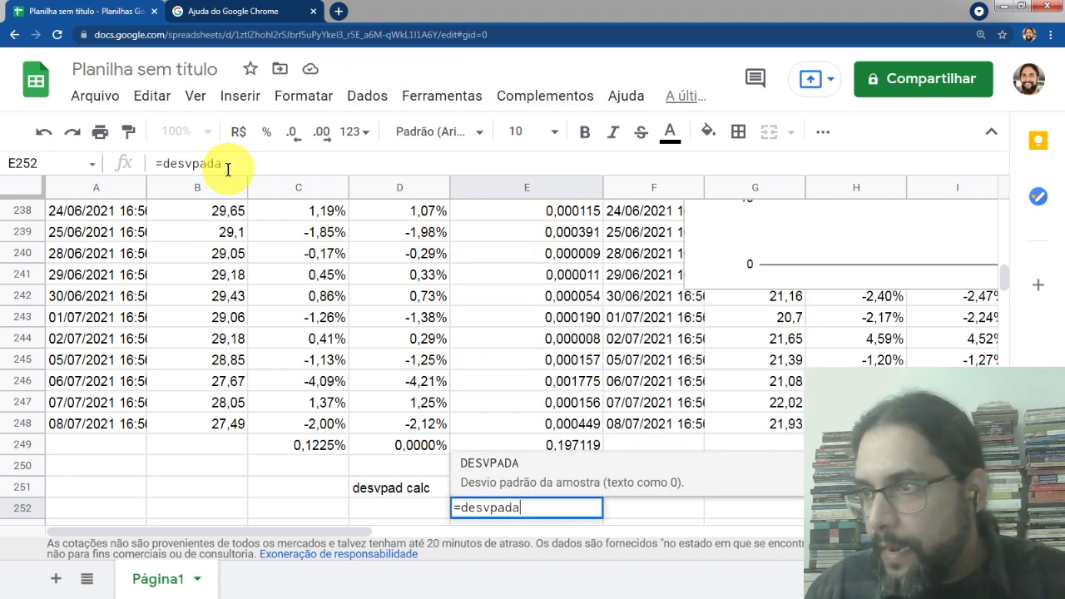
{"action": "type", "text": "("}
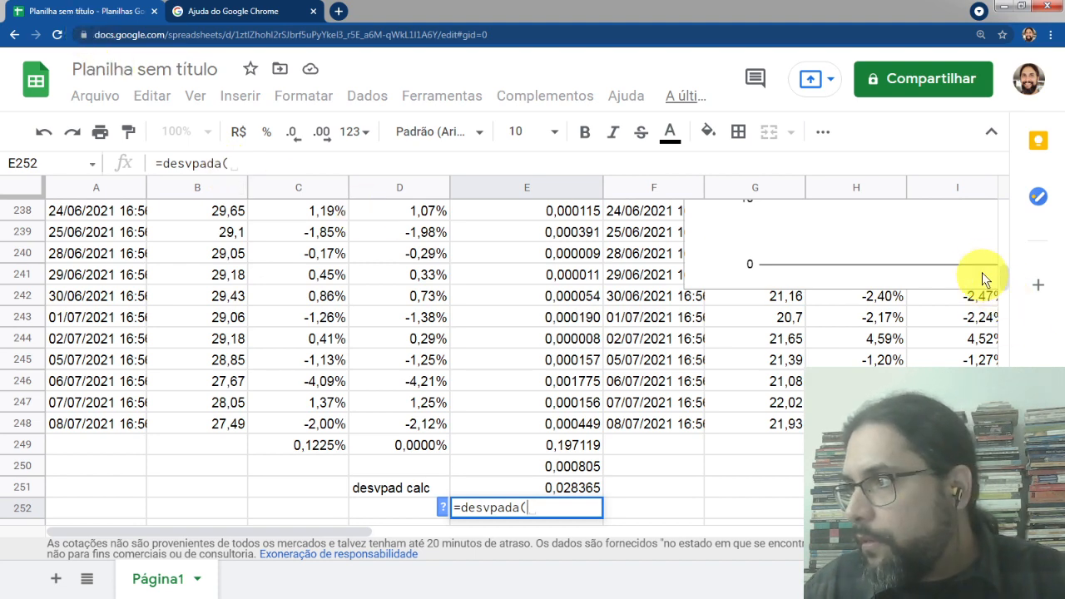
{"action": "left_click_drag", "start_coordinate": [1006, 280], "coordinate": [1008, 209]}
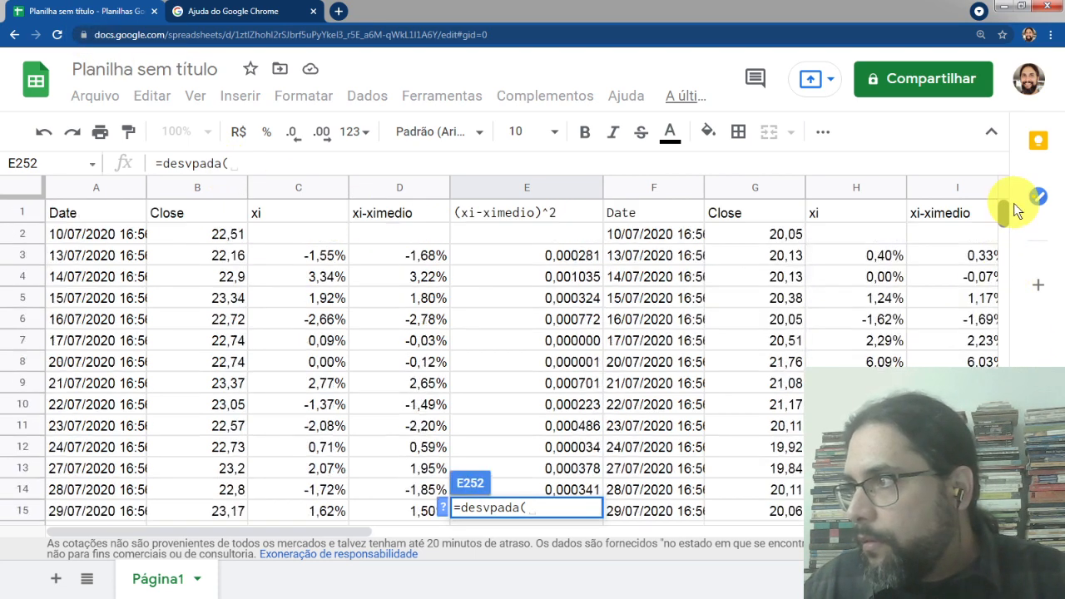
{"action": "left_click", "coordinate": [410, 255]}
{"action": "key", "text": "ctrl+shift+Down"}
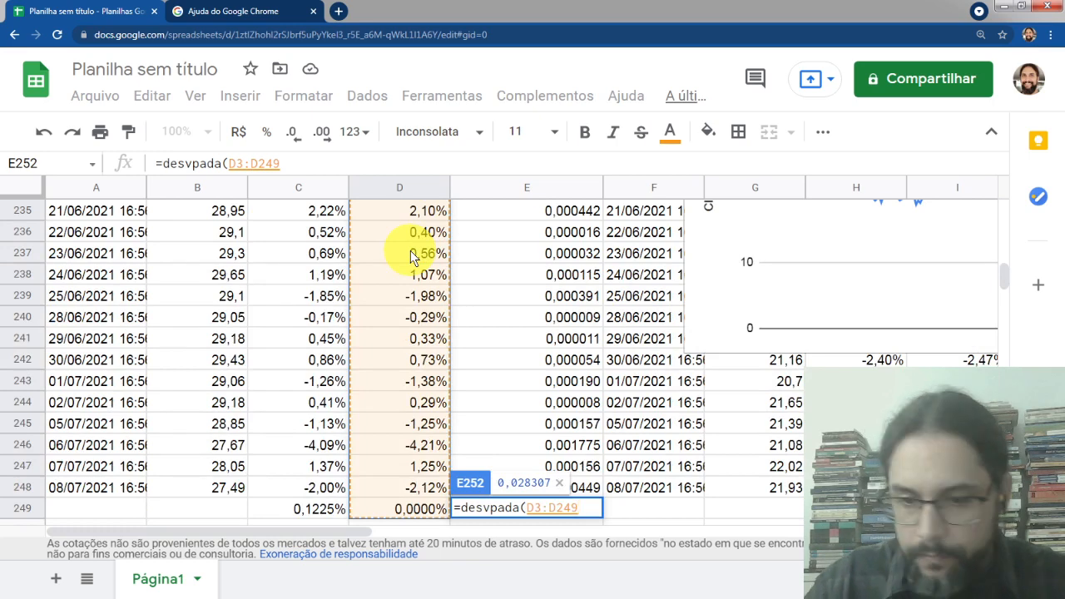
{"action": "type", "text": ")"}
{"action": "key", "text": "Return"}
{"action": "key", "text": "Up"}
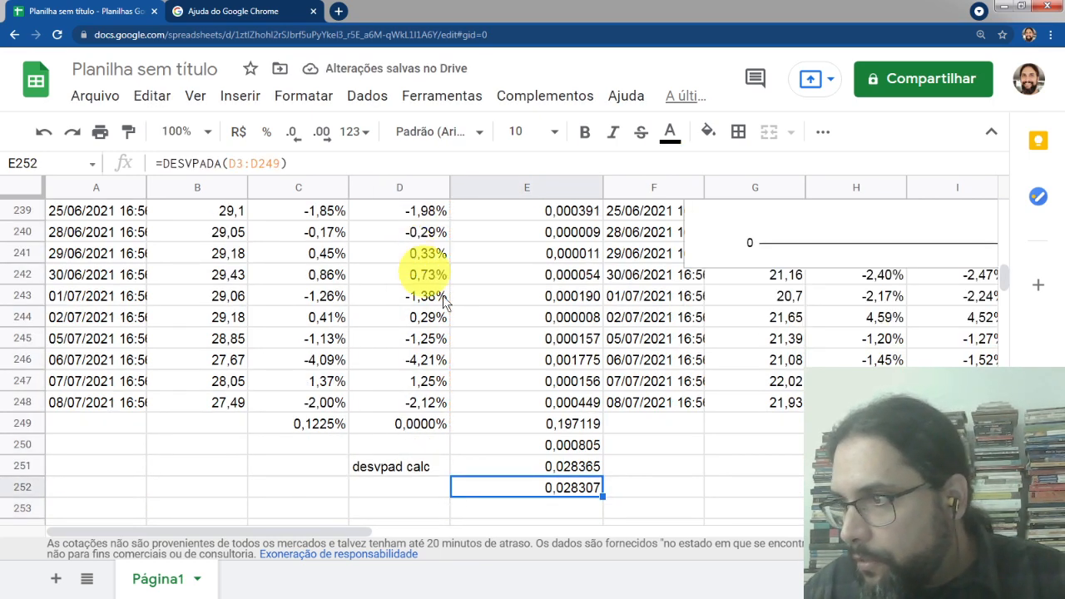
Compare the manual square-root formula in E251 with the DESVPADA result in E252
{"action": "left_click", "coordinate": [574, 467]}
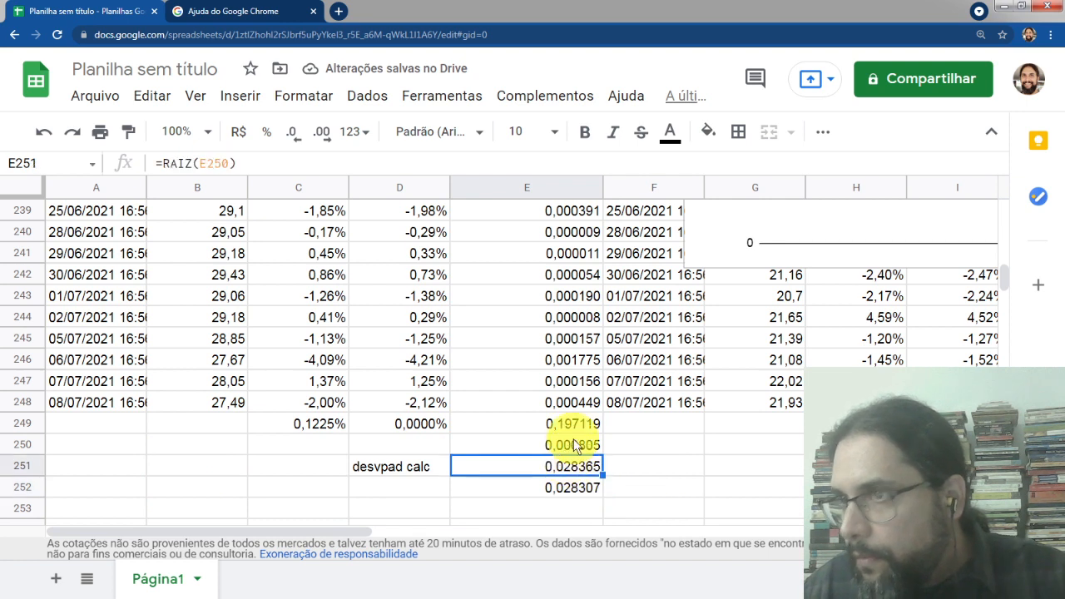
{"action": "left_click", "coordinate": [575, 445]}
{"action": "left_click", "coordinate": [579, 468]}
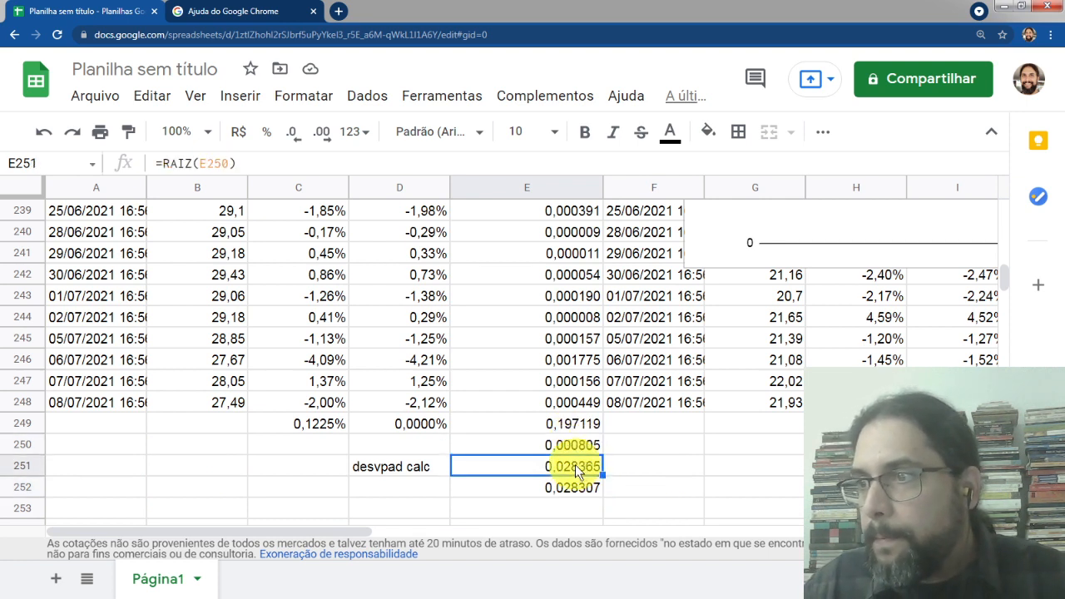
{"action": "double_click", "coordinate": [579, 468]}
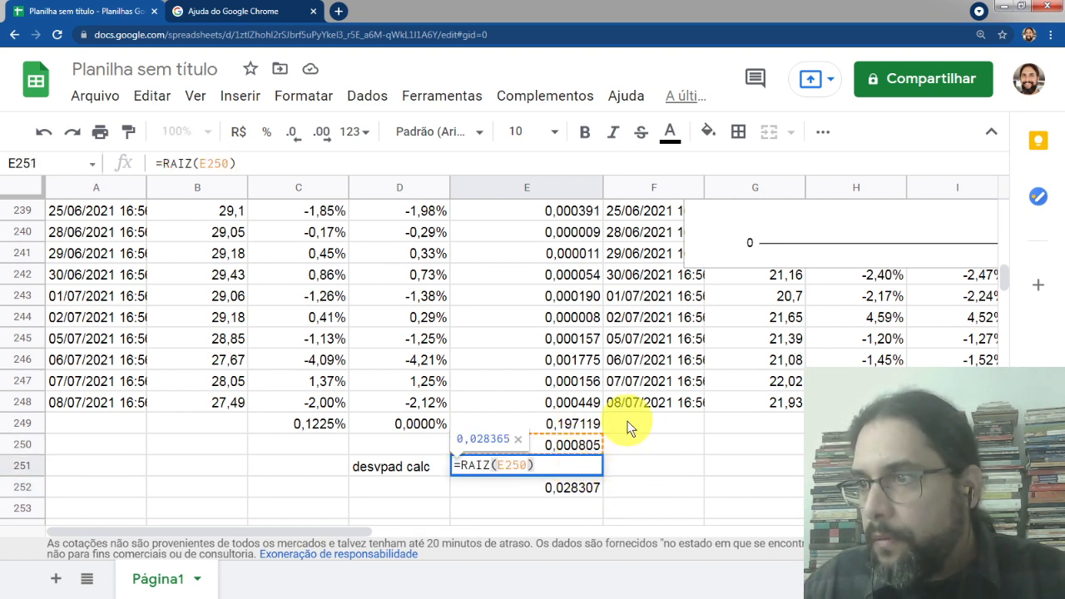
{"action": "key", "text": "Return"}
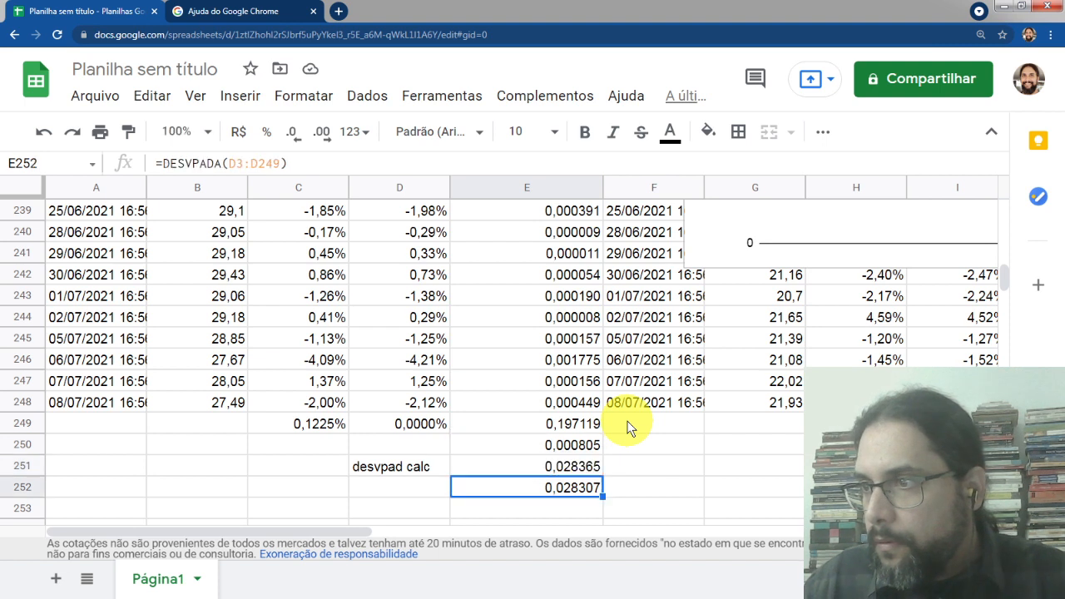
{"action": "double_click", "coordinate": [586, 445]}
{"action": "key", "text": "Return"}
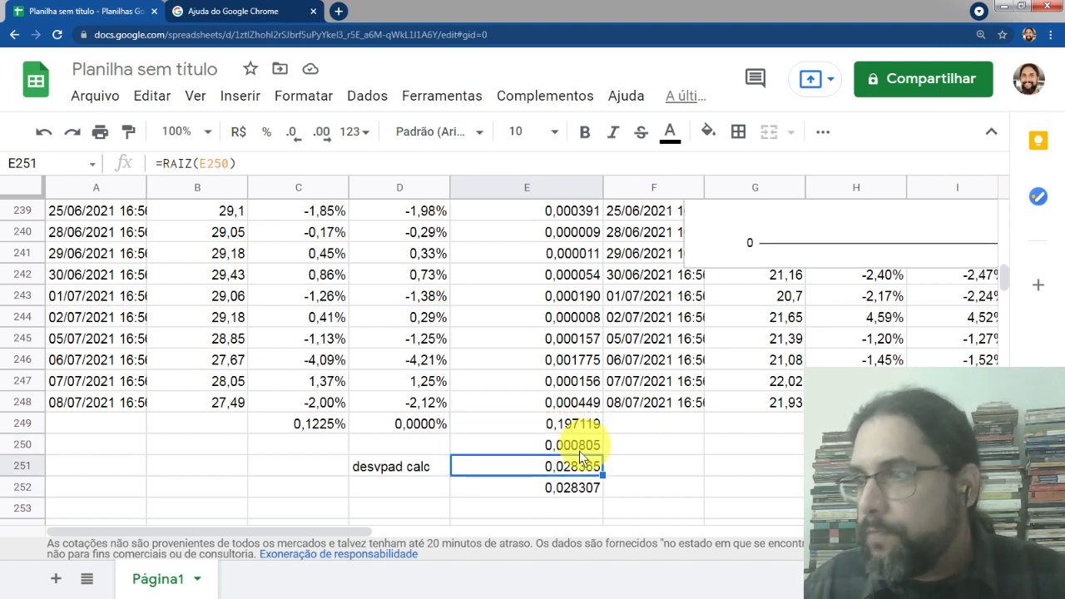
{"action": "left_click", "coordinate": [573, 488]}
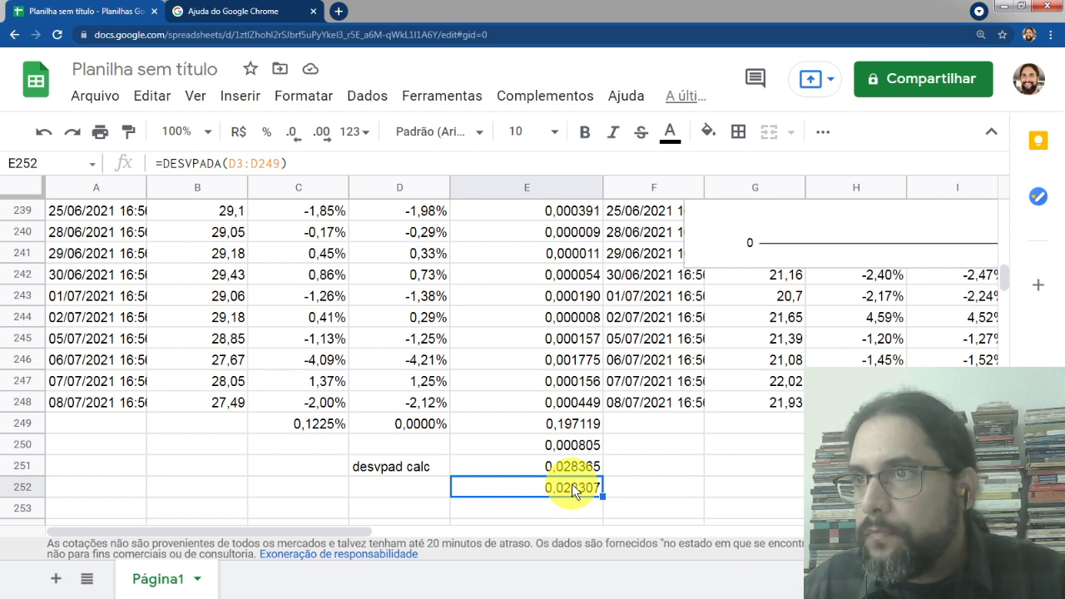
Correct the DESVPADA range in E252 to D3:D248
{"action": "double_click", "coordinate": [572, 483]}
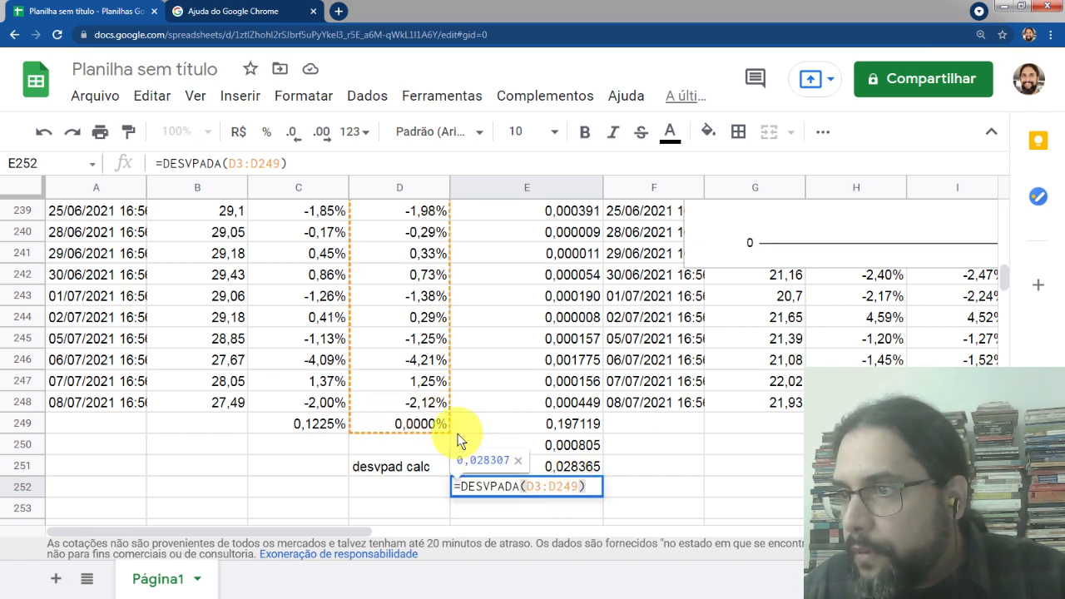
{"action": "left_click", "coordinate": [575, 487]}
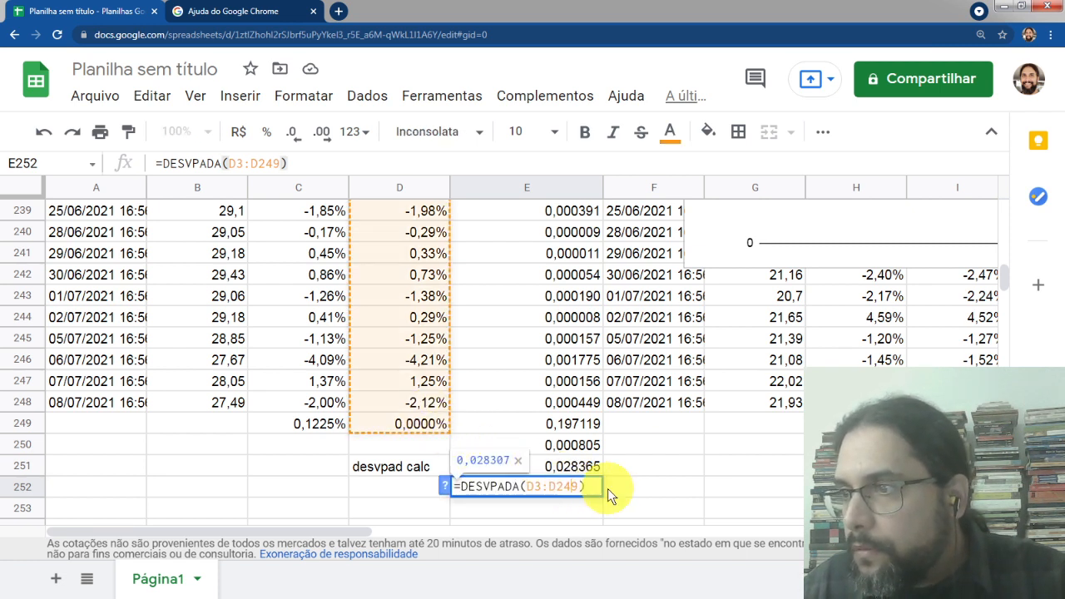
{"action": "key", "text": "Return"}
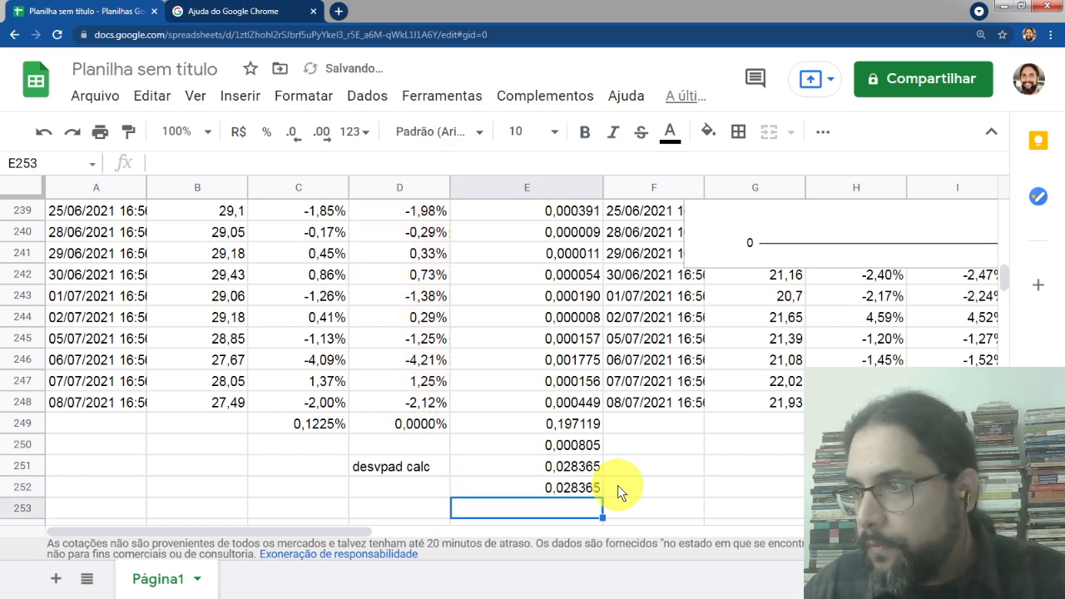
Label the function-based standard deviation in D252 with the text "desvpad função"
{"action": "left_click", "coordinate": [622, 467]}
{"action": "left_click", "coordinate": [561, 474]}
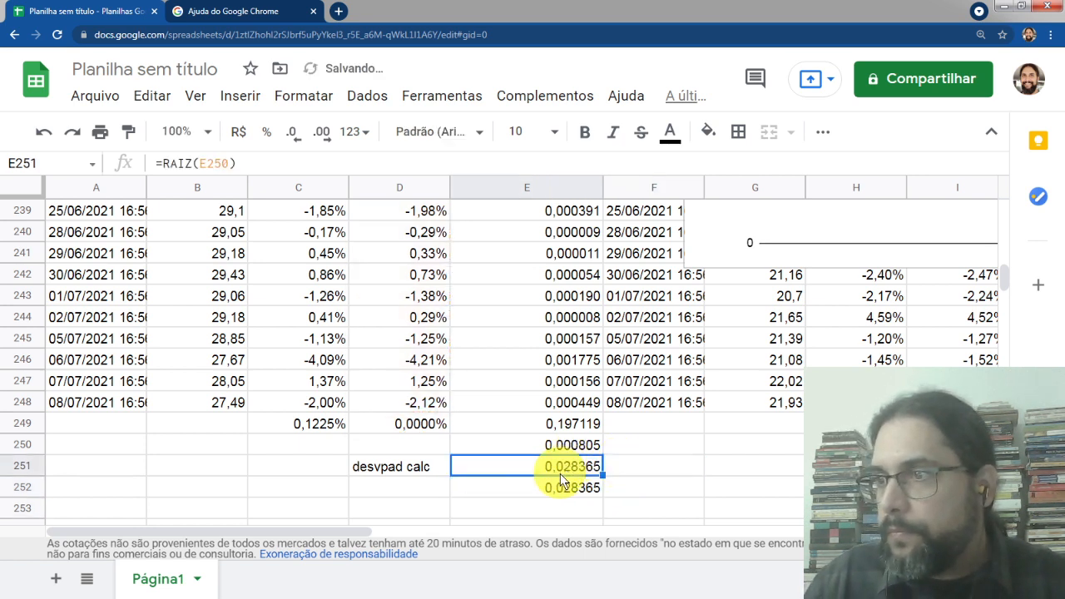
{"action": "left_click", "coordinate": [534, 484]}
{"action": "left_click", "coordinate": [387, 484]}
{"action": "left_click", "coordinate": [381, 466]}
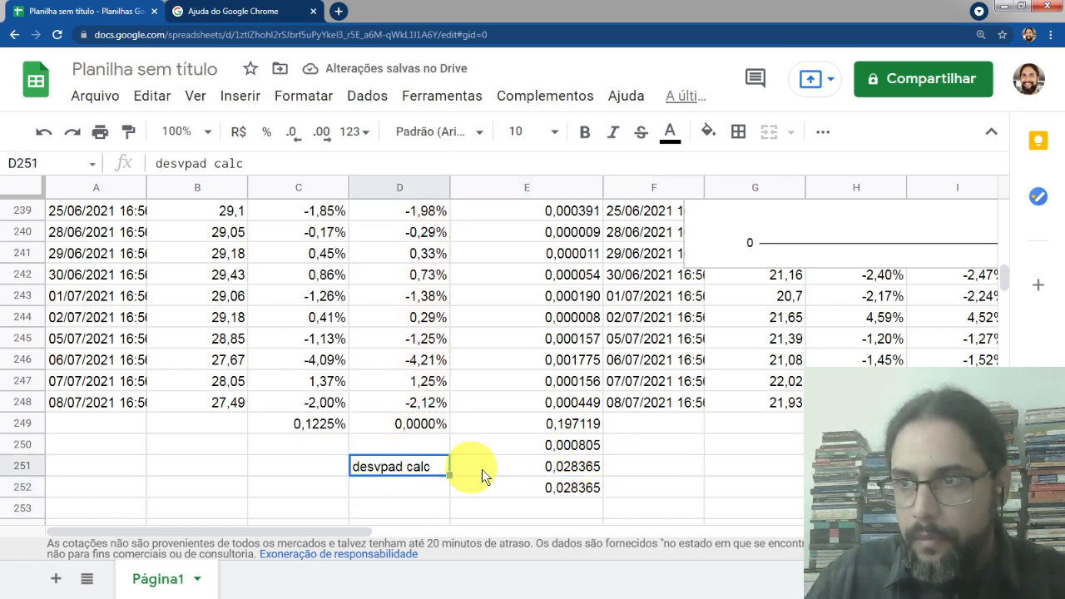
{"action": "left_click", "coordinate": [574, 467]}
{"action": "left_click", "coordinate": [545, 487]}
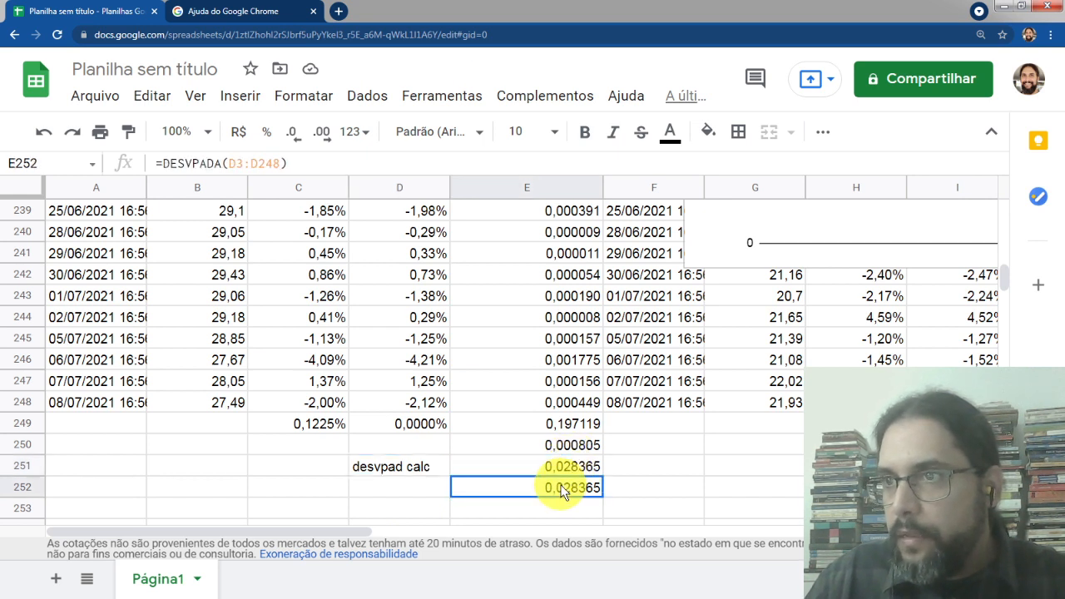
{"action": "left_click", "coordinate": [400, 489]}
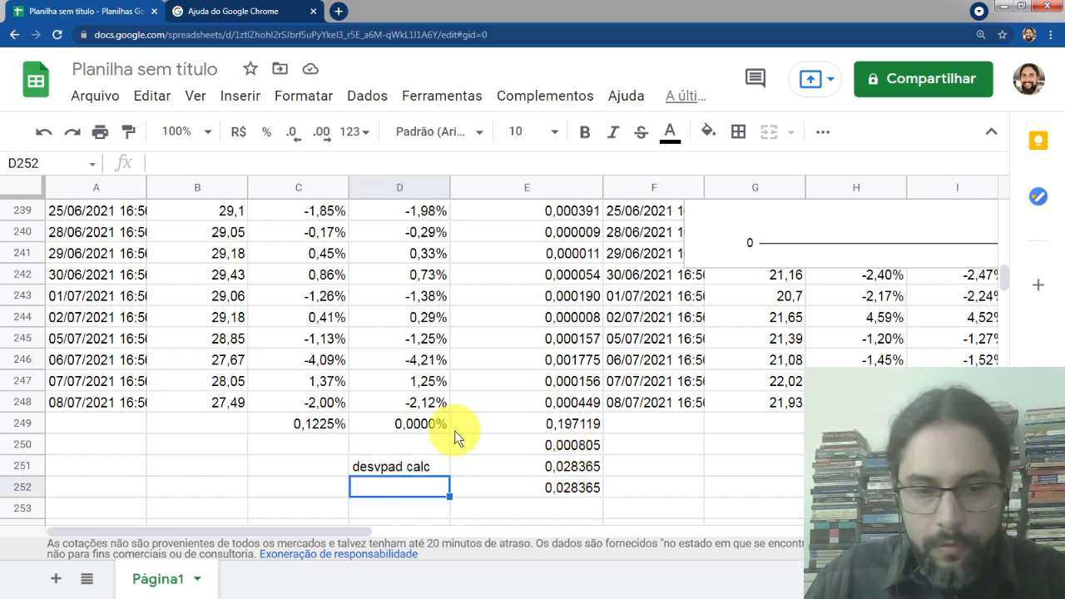
{"action": "type", "text": "desvpad"}
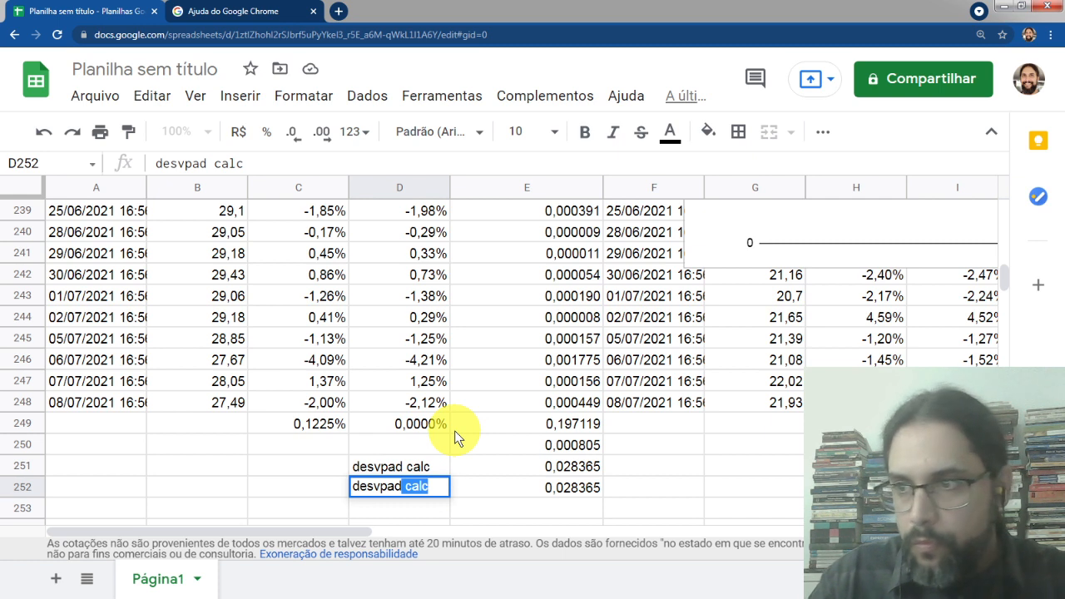
{"action": "type", "text": " fun"}
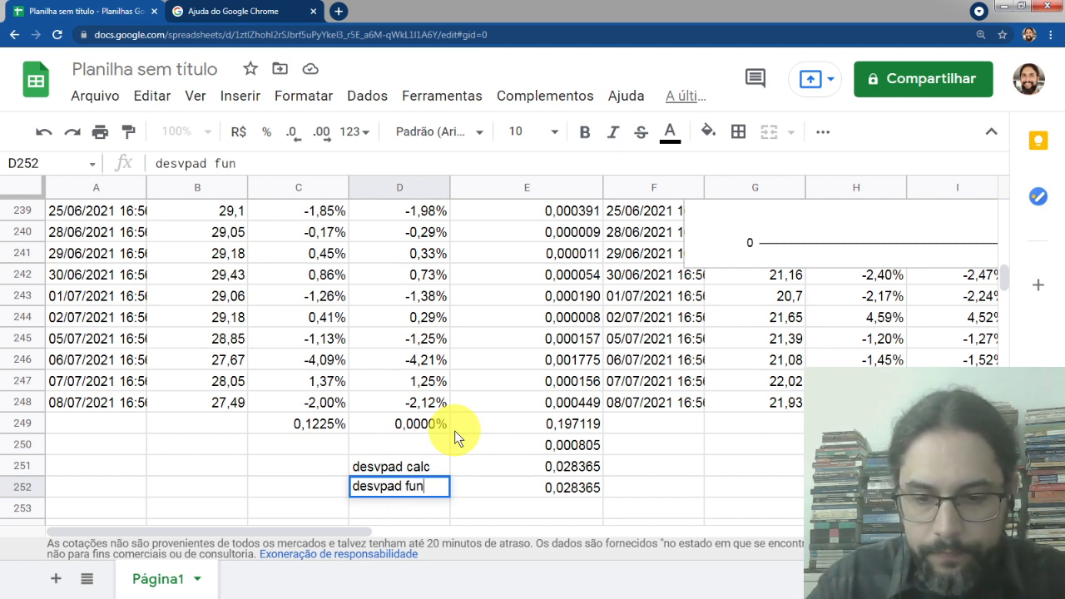
{"action": "type", "text": "ção"}
{"action": "key", "text": "Return"}
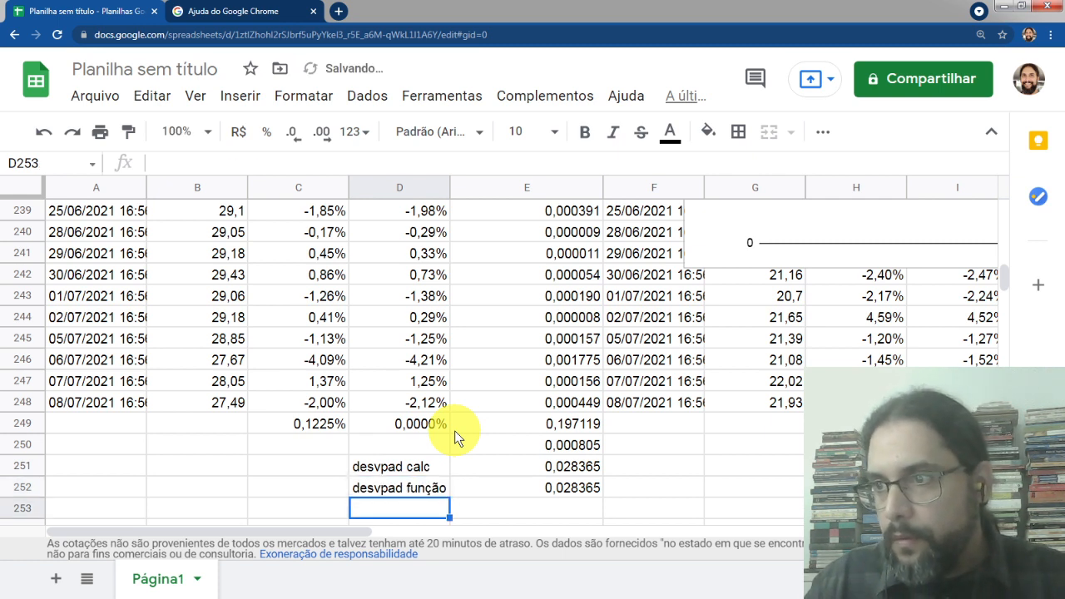
Select the two standard deviation results in E251:E252 and review the correlation formulas on the slide
{"action": "key", "text": "Up"}
{"action": "key", "text": "Up"}
{"action": "key", "text": "Right"}
{"action": "key", "text": "Right"}
{"action": "key", "text": "Left"}
{"action": "key", "text": "shift+Down"}
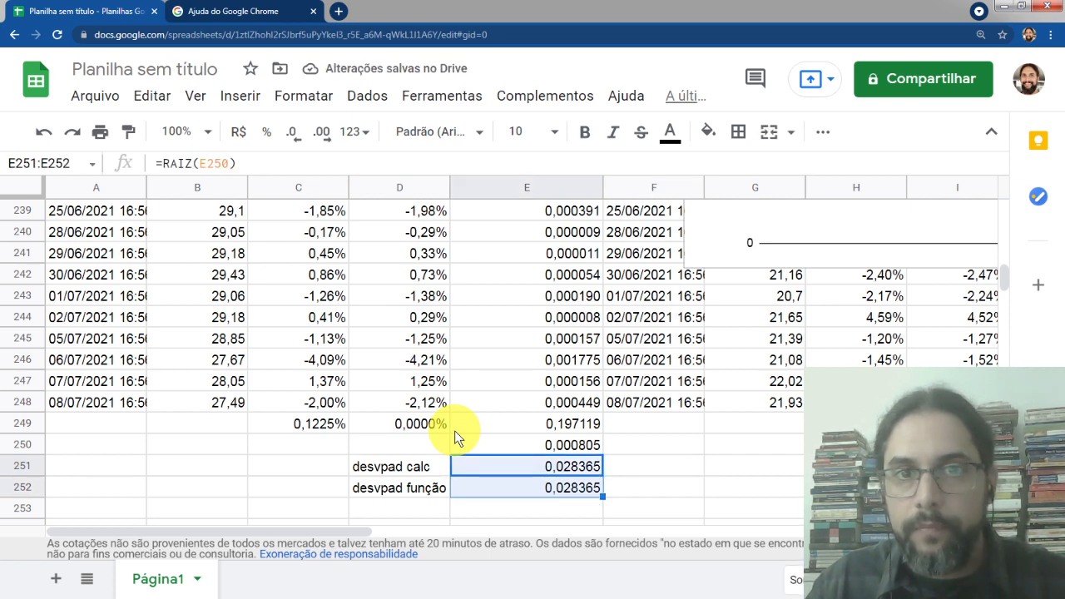
{"action": "key", "text": "alt+Tab"}
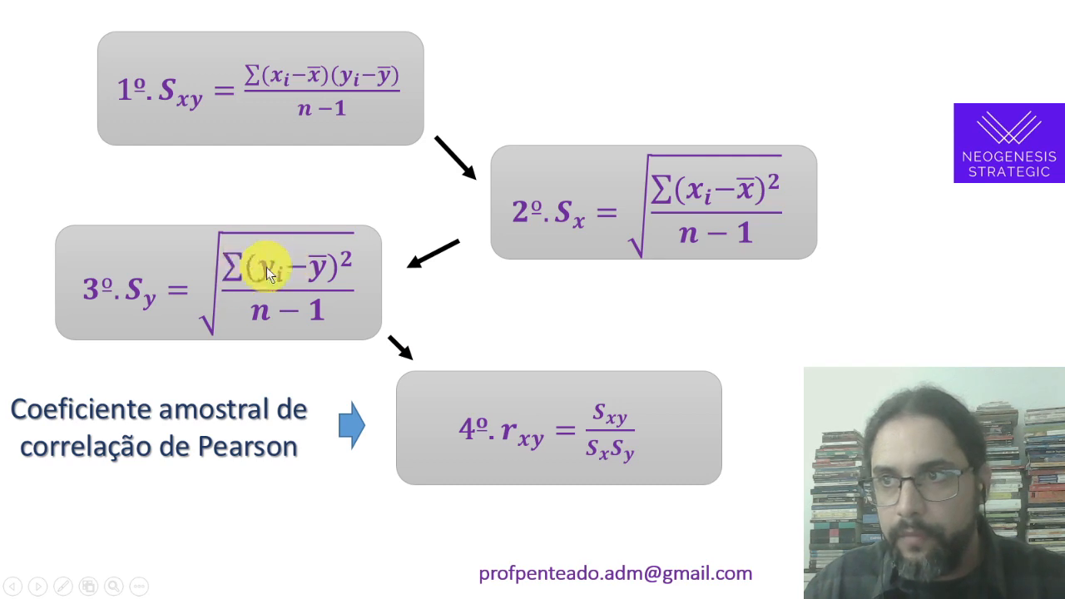
{"action": "key", "text": "alt+Tab"}
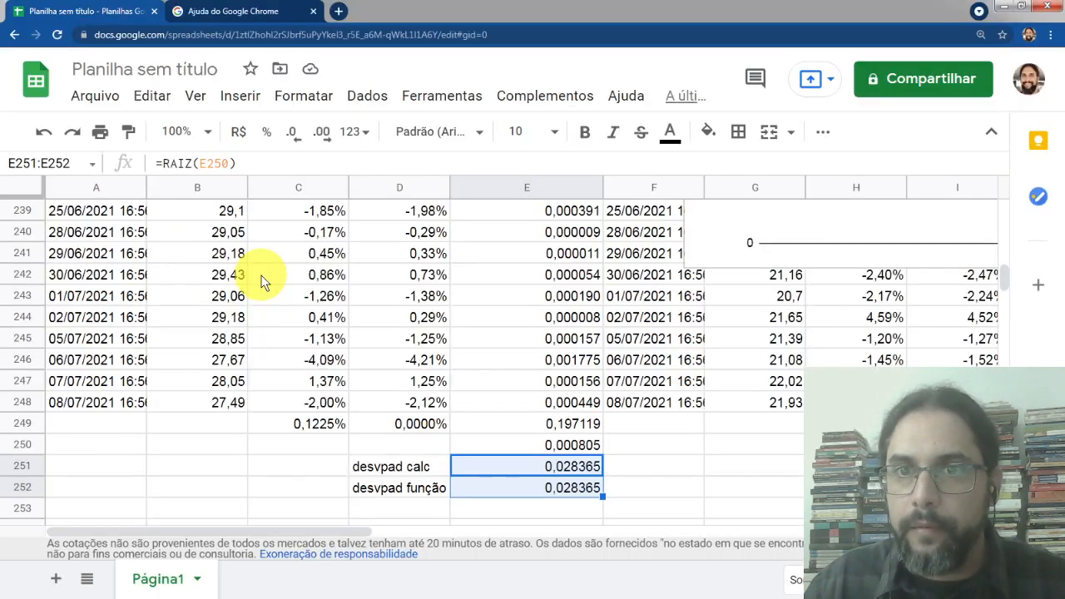
Copy column E from E1 down to E252 and paste it into column J starting at J1
{"action": "left_click", "coordinate": [460, 298]}
{"action": "key", "text": "Up"}
{"action": "key", "text": "Up"}
{"action": "key", "text": "Up"}
{"action": "key", "text": "ctrl+Up"}
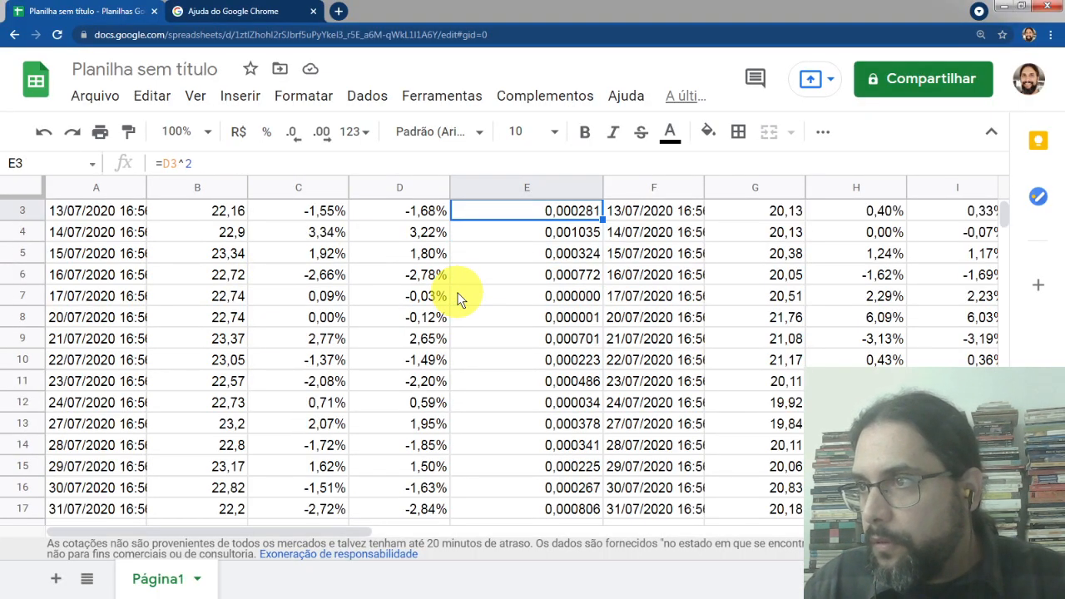
{"action": "key", "text": "ctrl+Up"}
{"action": "key", "text": "ctrl+shift+Down"}
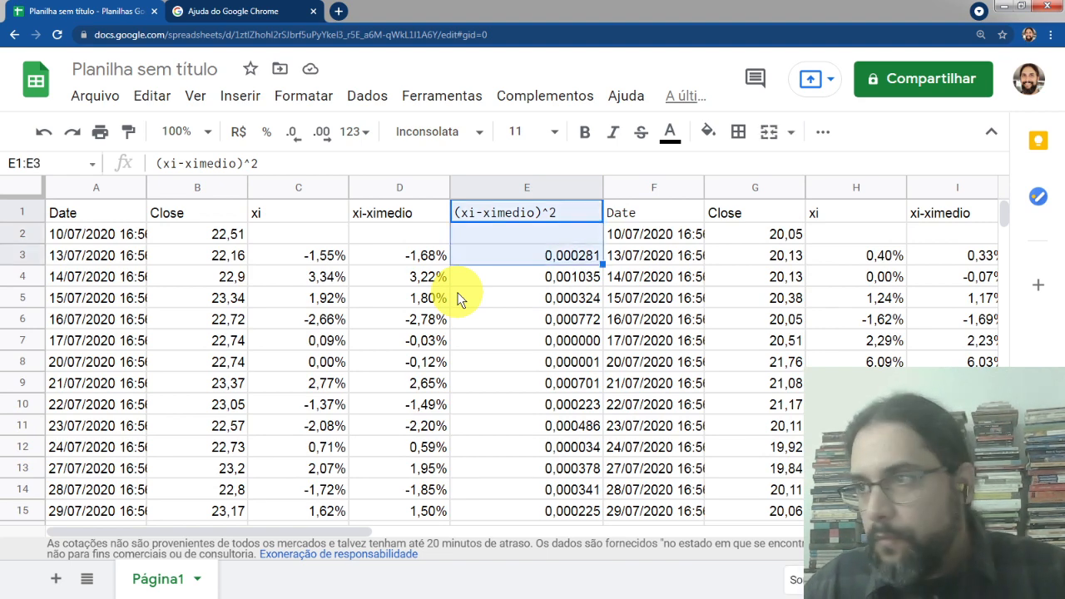
{"action": "key", "text": "ctrl+shift+Down"}
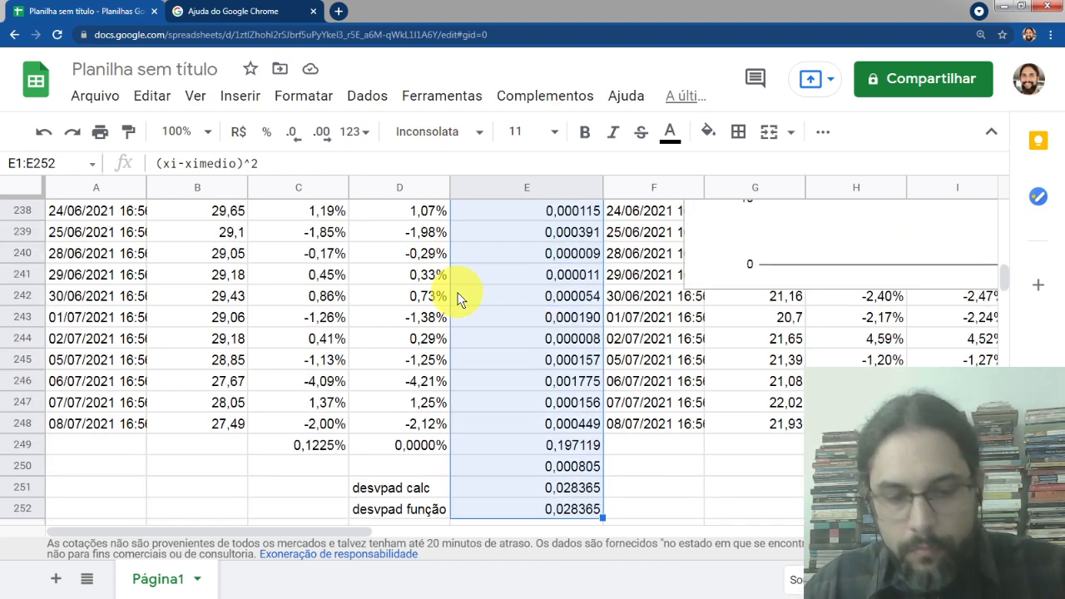
{"action": "key", "text": "ctrl+c"}
{"action": "key", "text": "Right"}
{"action": "key", "text": "Right"}
{"action": "key", "text": "Right"}
{"action": "key", "text": "Right"}
{"action": "key", "text": "Right"}
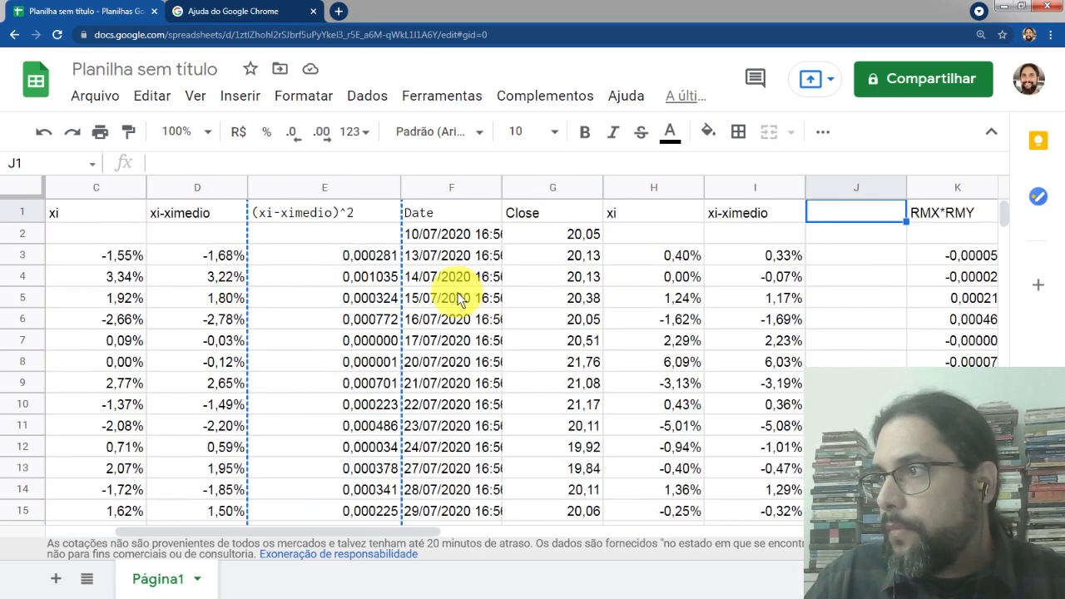
{"action": "key", "text": "ctrl+v"}
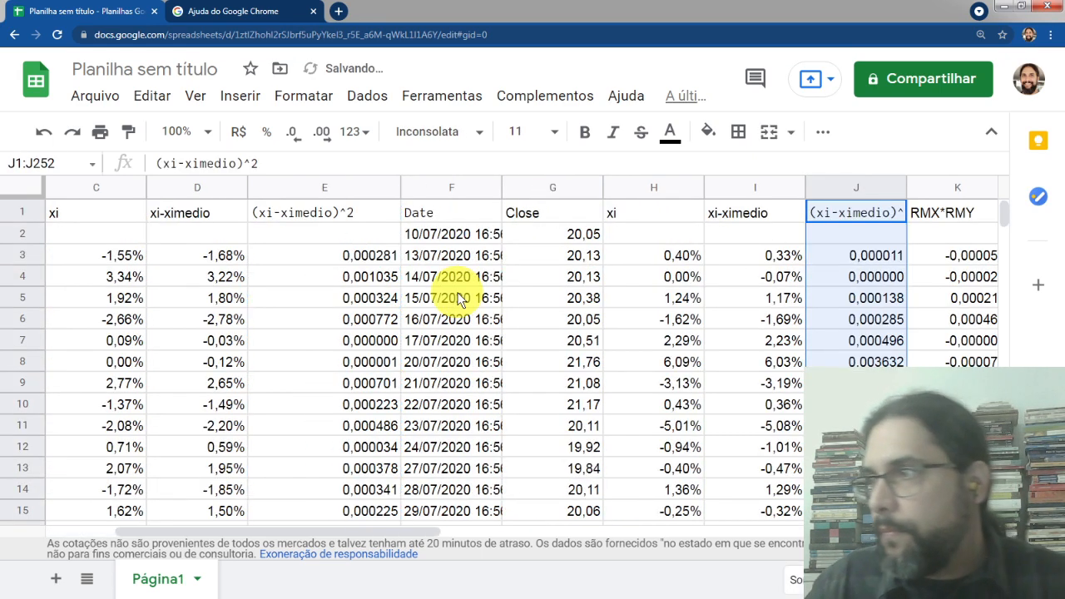
Inspect the pasted squared-deviation formulas in column J and the sum in J249
{"action": "left_click", "coordinate": [866, 258]}
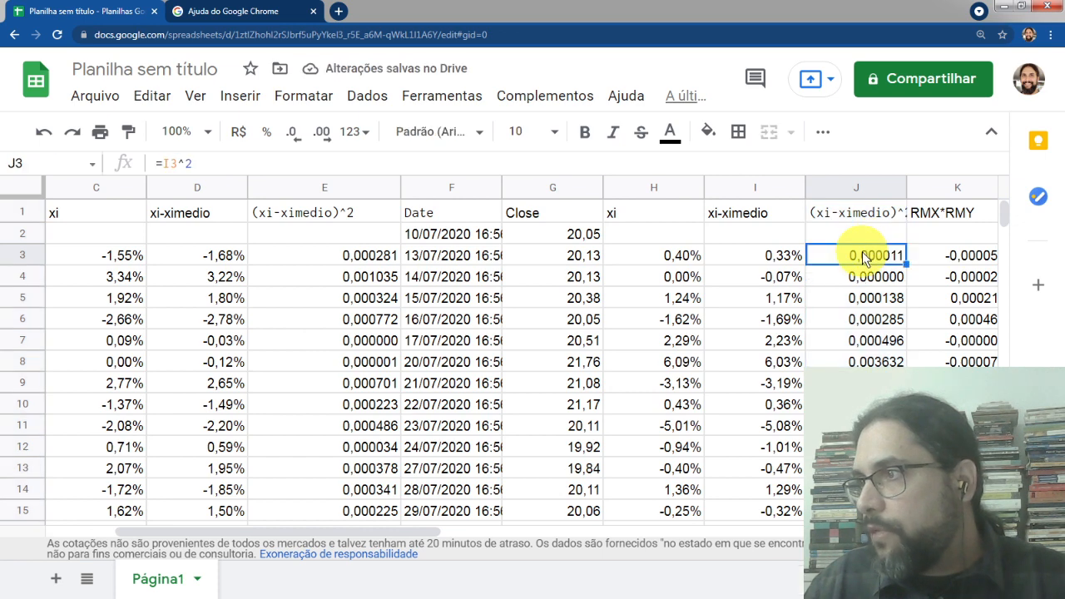
{"action": "double_click", "coordinate": [866, 258]}
{"action": "key", "text": "Return"}
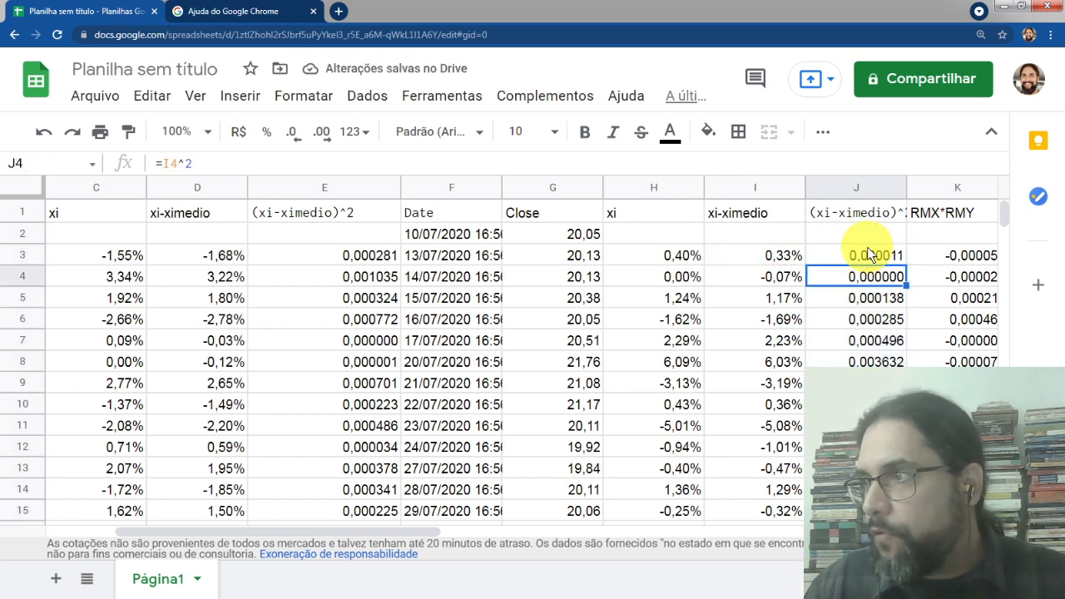
{"action": "left_click", "coordinate": [866, 259]}
{"action": "key", "text": "ctrl+Down"}
{"action": "key", "text": "Up"}
{"action": "key", "text": "Up"}
{"action": "key", "text": "Up"}
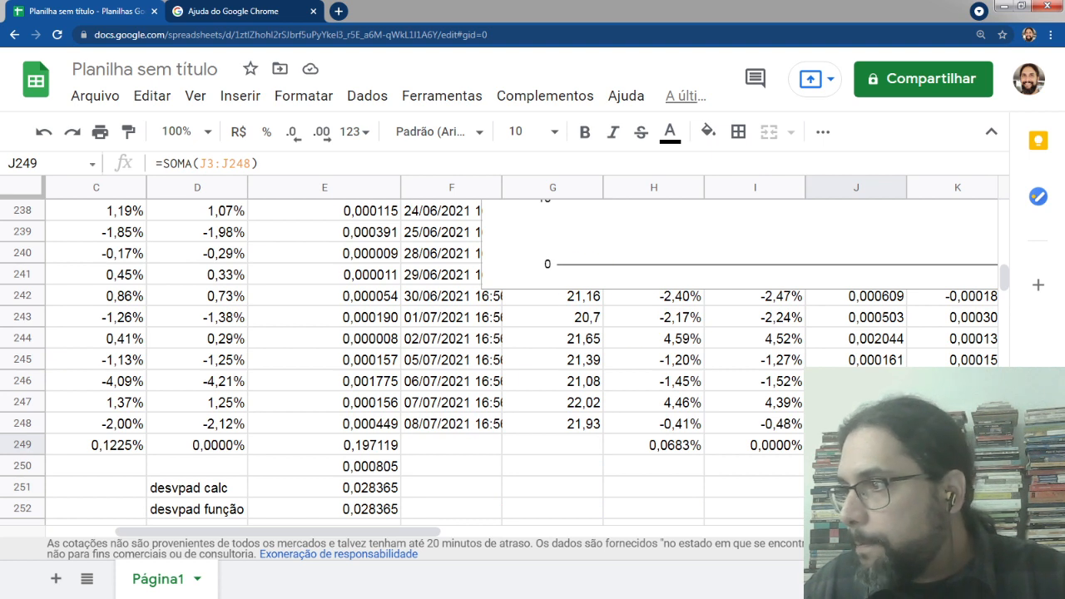
{"action": "key", "text": "F2"}
{"action": "key", "text": "Escape"}
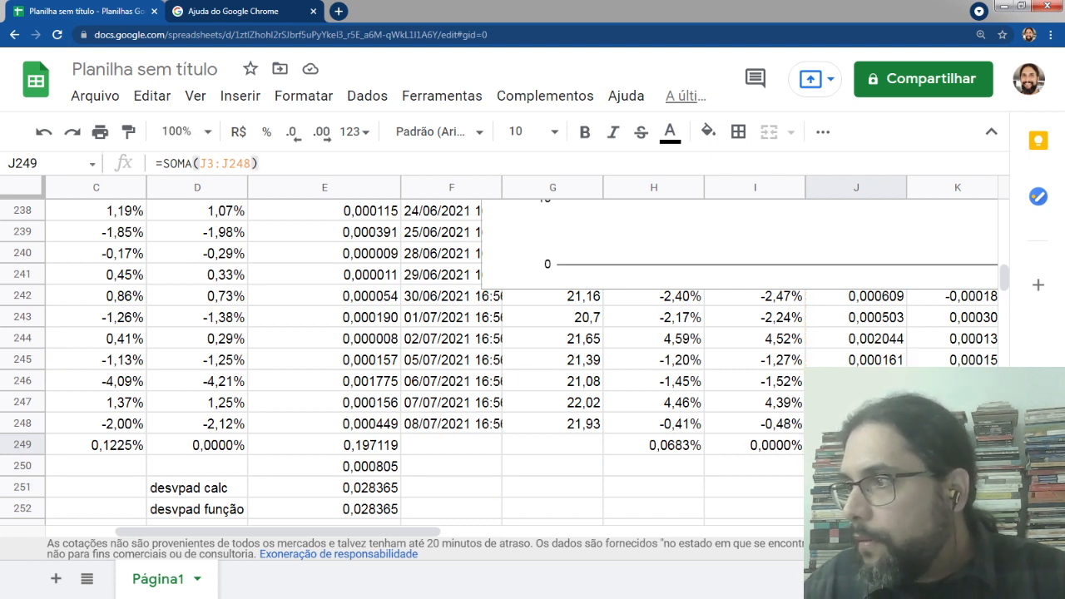
{"action": "key", "text": "F2"}
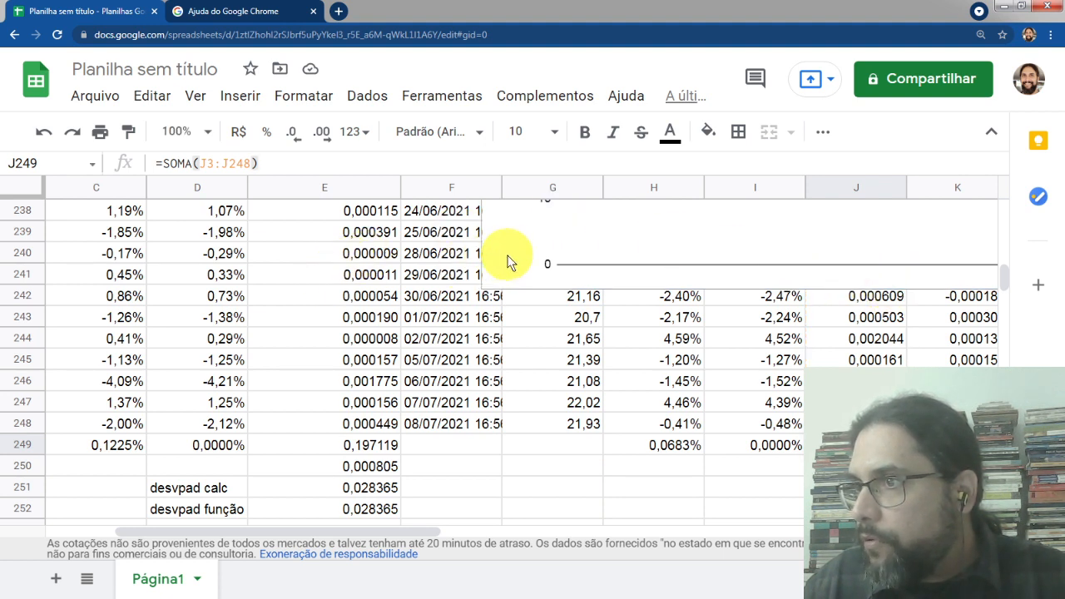
Move the chart left so it no longer covers column J, and check the formulas in J250 to J252
{"action": "left_click", "coordinate": [491, 291]}
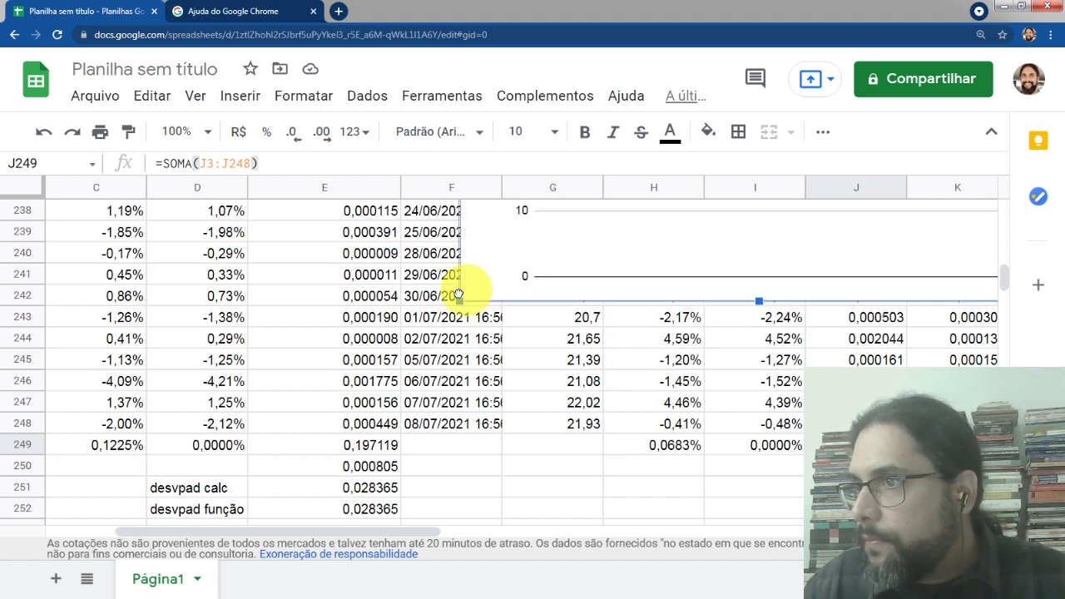
{"action": "left_click_drag", "start_coordinate": [479, 283], "coordinate": [17, 295]}
{"action": "left_click", "coordinate": [857, 445]}
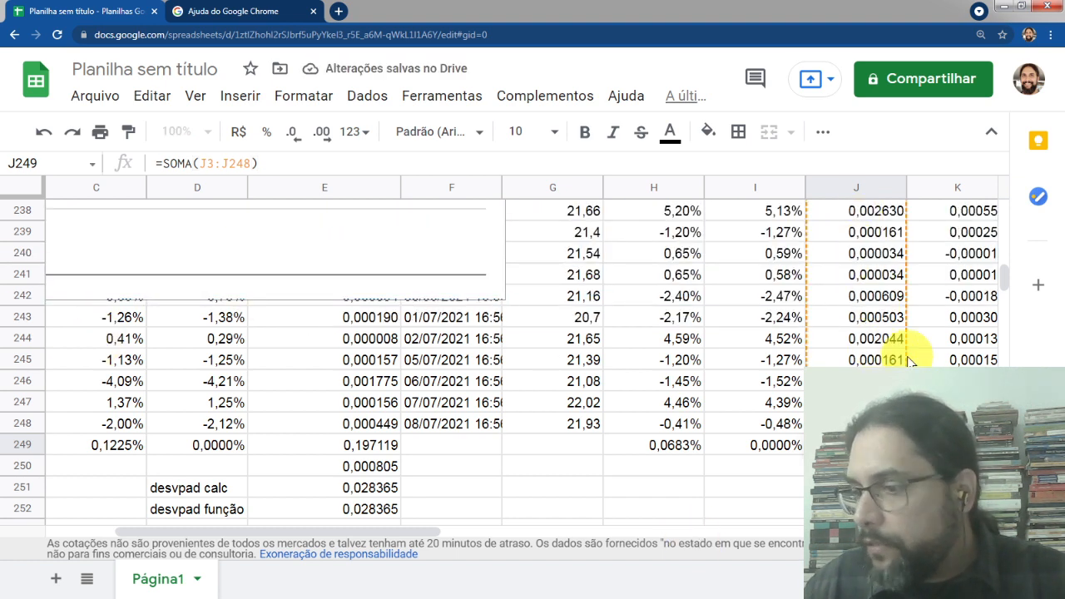
{"action": "key", "text": "Down"}
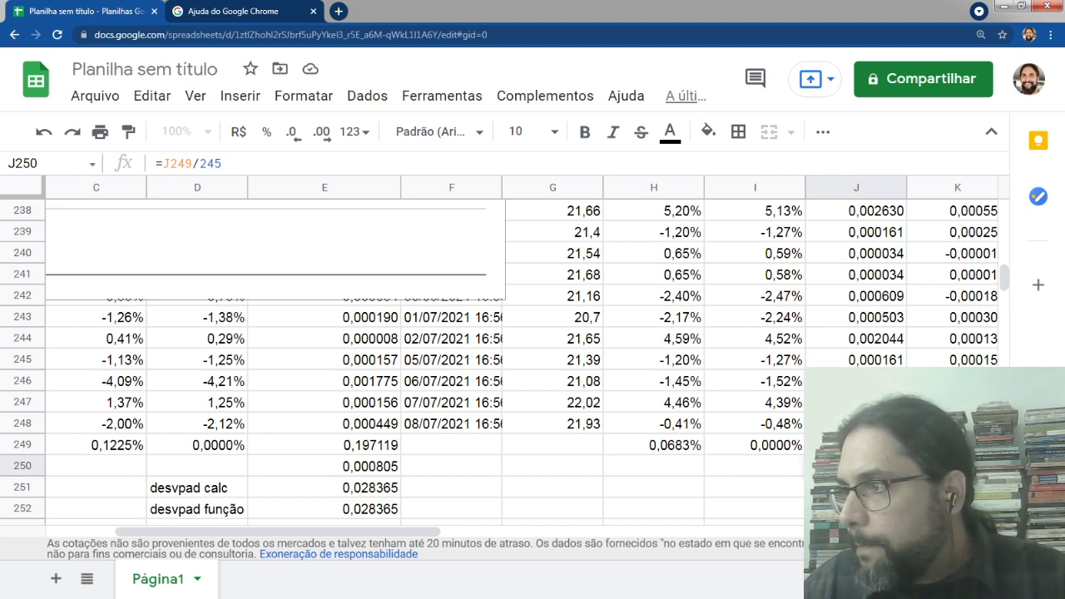
{"action": "key", "text": "Down"}
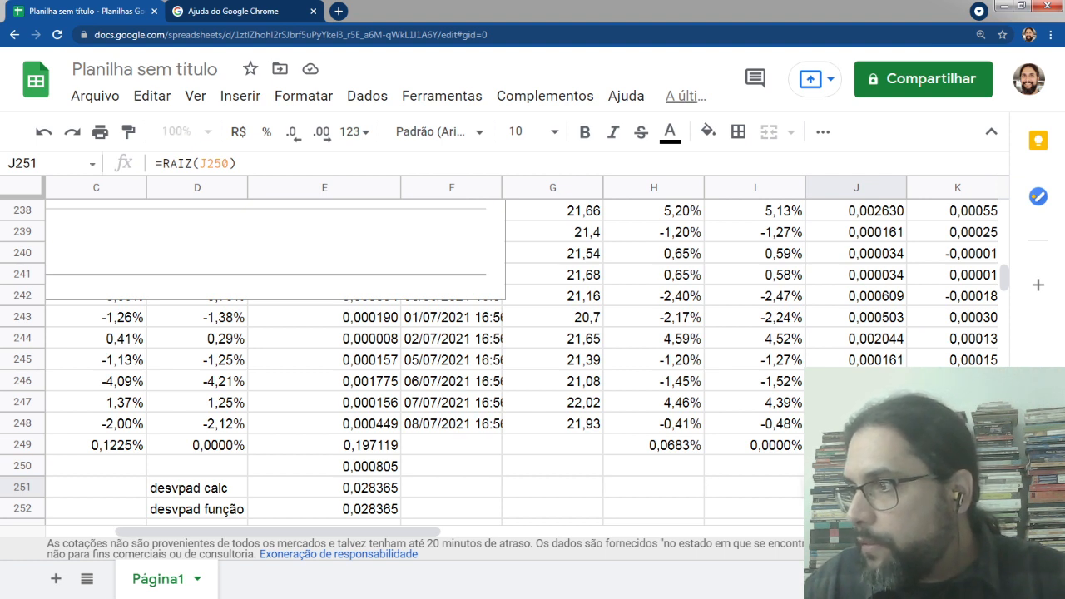
{"action": "key", "text": "Down"}
Label I251 "desvpad calc" and I252 "desvpad função" beside the MGLU3 standard deviation results
{"action": "left_click", "coordinate": [730, 474]}
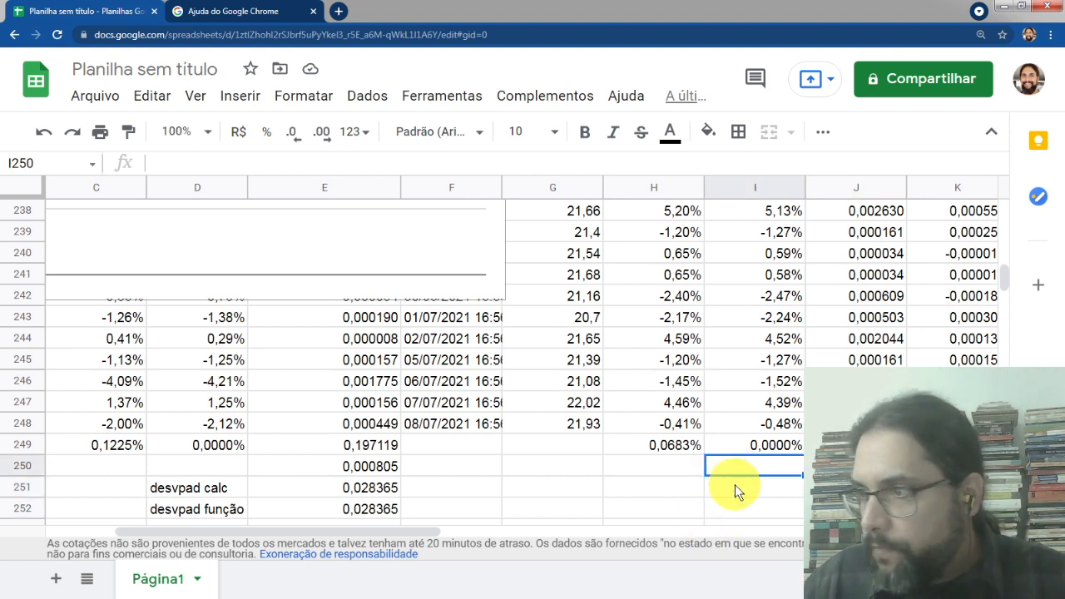
{"action": "left_click", "coordinate": [735, 484]}
{"action": "type", "text": "desvpad calc"}
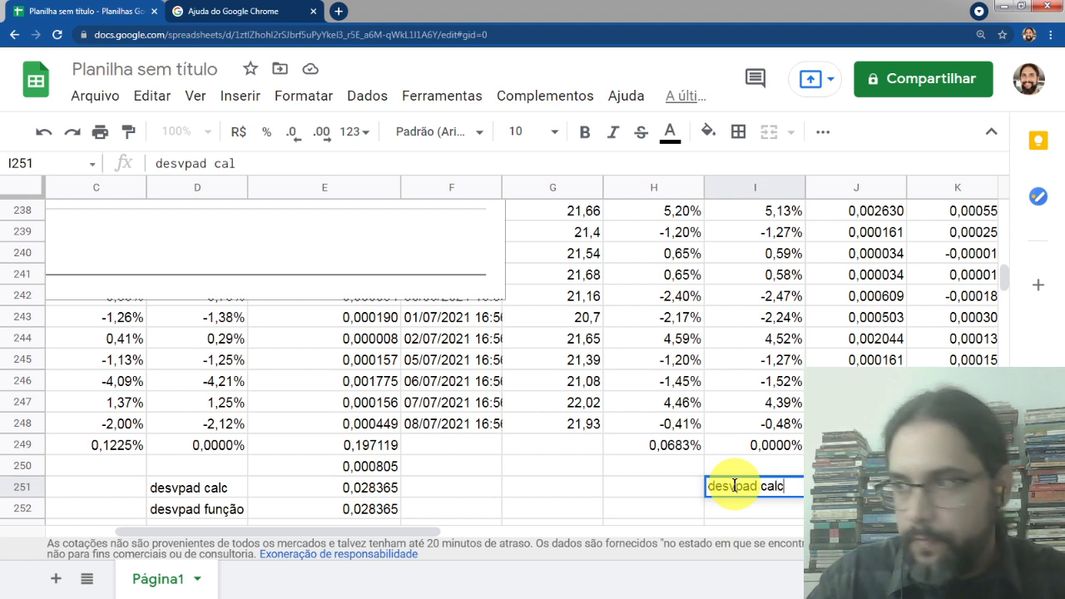
{"action": "key", "text": "Return"}
{"action": "type", "text": "desv"}
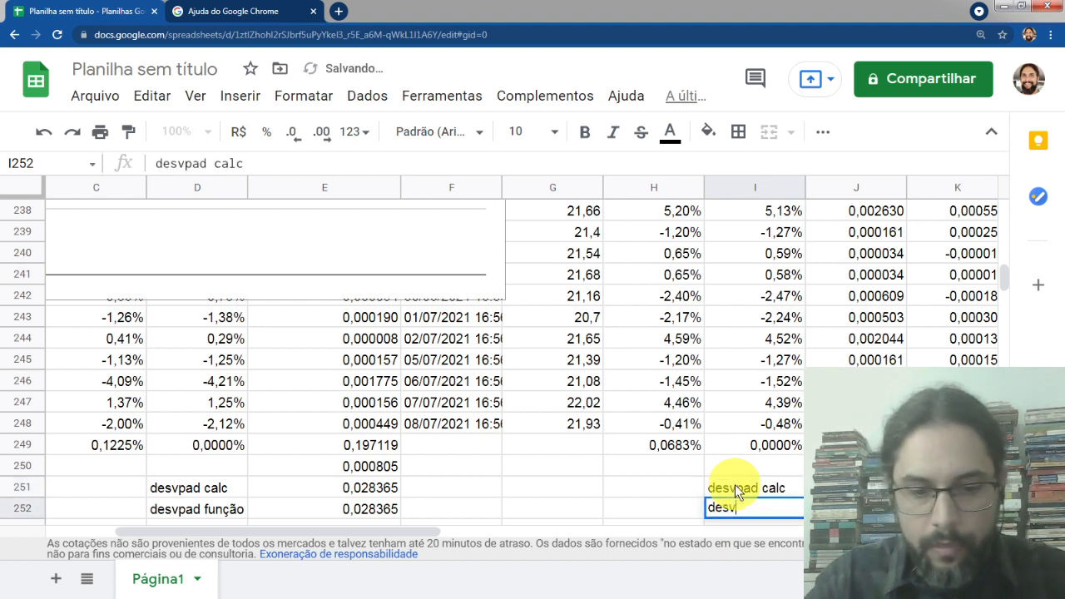
{"action": "type", "text": "pad função"}
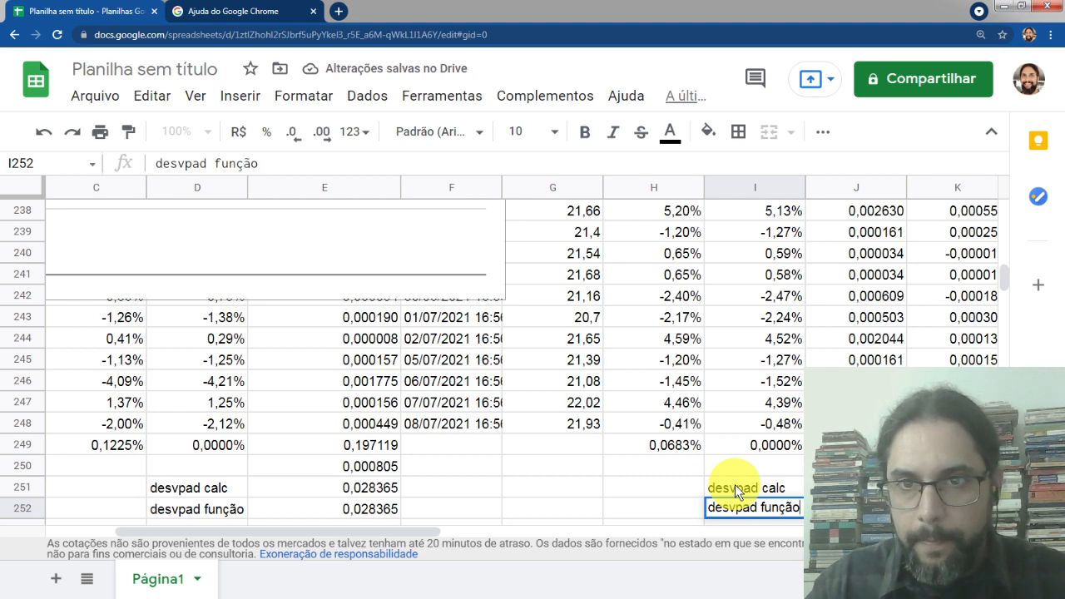
{"action": "key", "text": "Return"}
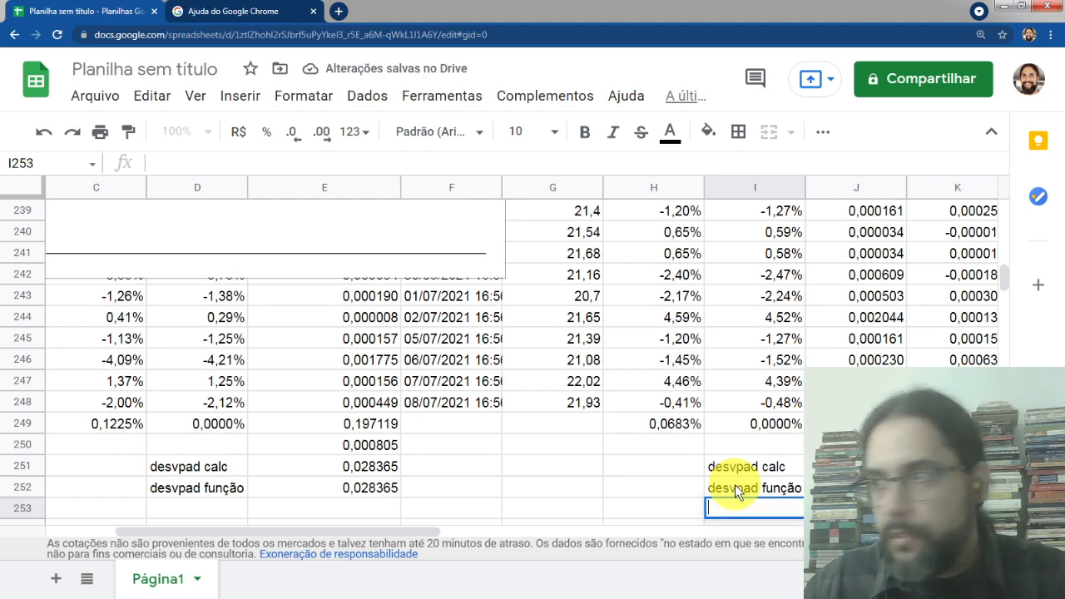
{"action": "double_click", "coordinate": [655, 466]}
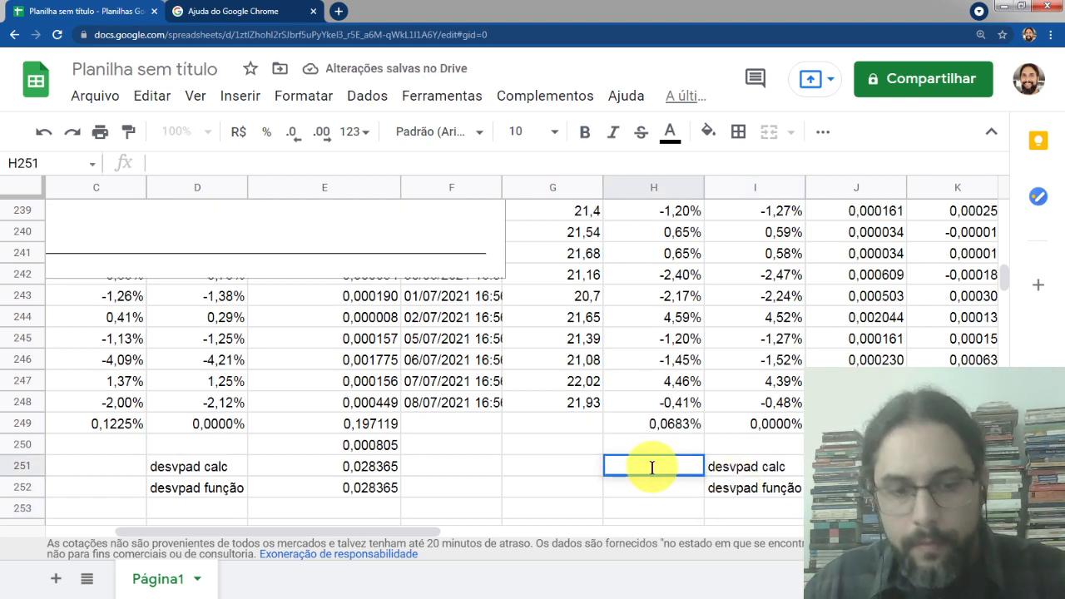
{"action": "key", "text": "ctrl+f"}
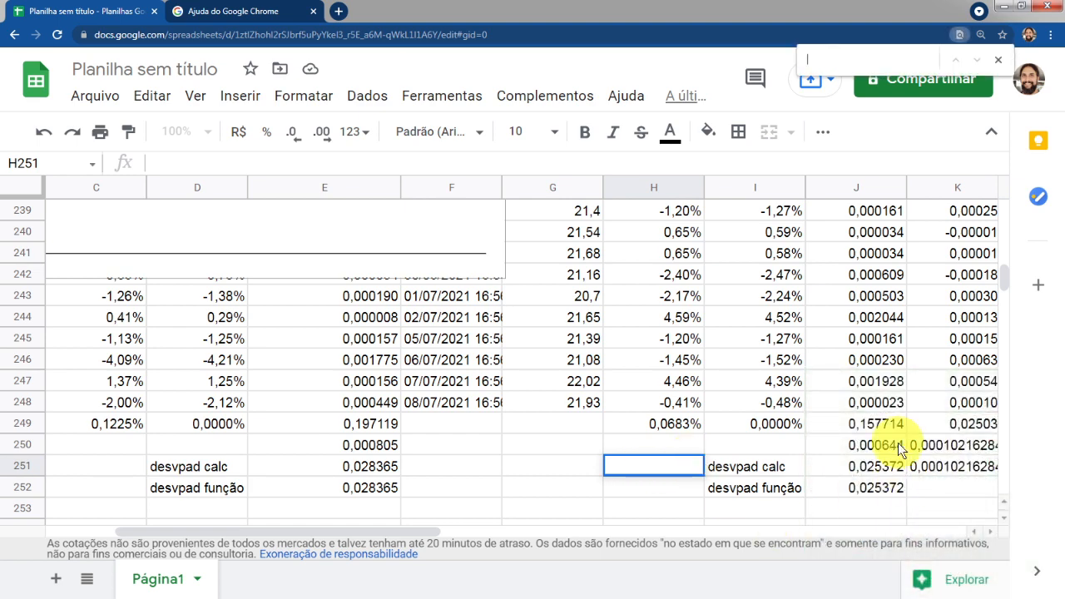
{"action": "left_click", "coordinate": [877, 445]}
{"action": "left_click", "coordinate": [875, 361]}
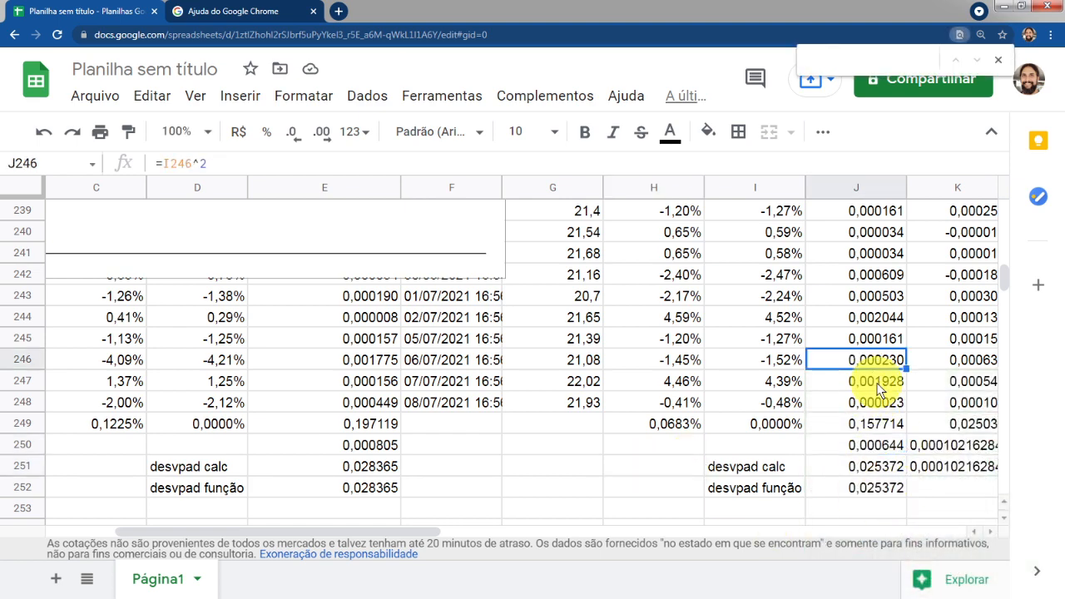
Autofit the width of column J to its contents
{"action": "scroll", "coordinate": [872, 391], "scroll_direction": "up", "scroll_amount": 3}
{"action": "scroll", "coordinate": [916, 379], "scroll_direction": "up", "scroll_amount": 5}
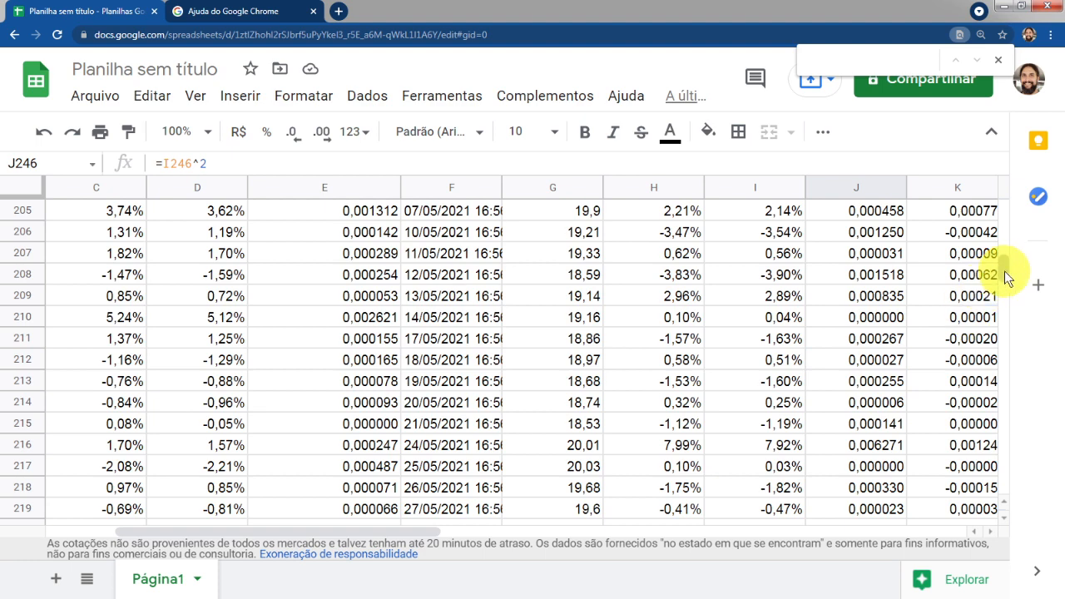
{"action": "left_click_drag", "start_coordinate": [1005, 271], "coordinate": [987, 177]}
{"action": "left_click", "coordinate": [882, 213]}
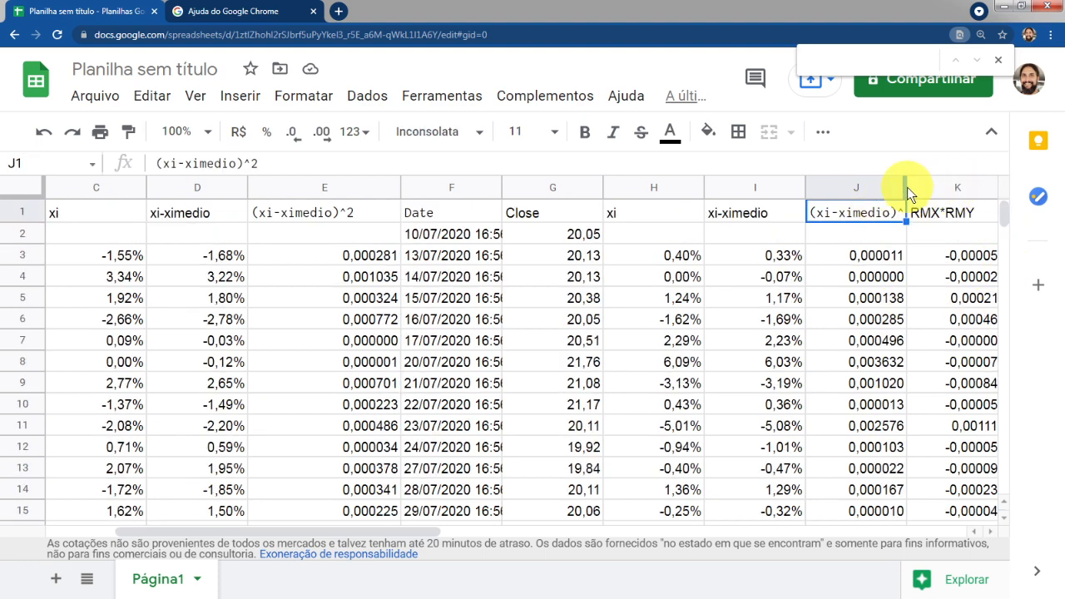
{"action": "left_click", "coordinate": [901, 186]}
{"action": "double_click", "coordinate": [907, 187]}
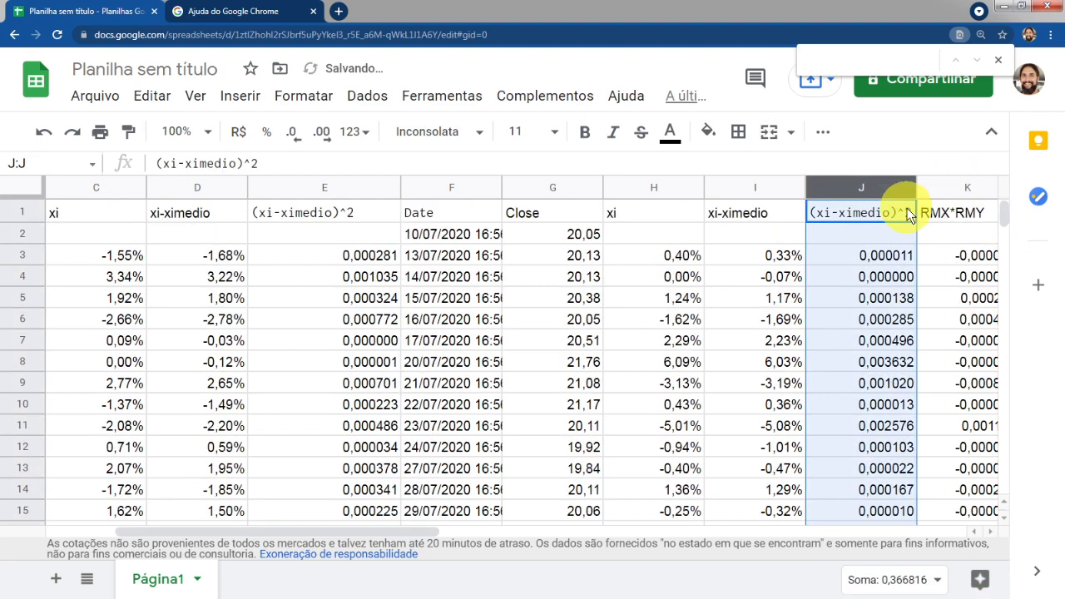
Review the formulas in J3 and J249 to J252 for the squared deviation, sum, variance and both standard deviations
{"action": "left_click", "coordinate": [889, 258]}
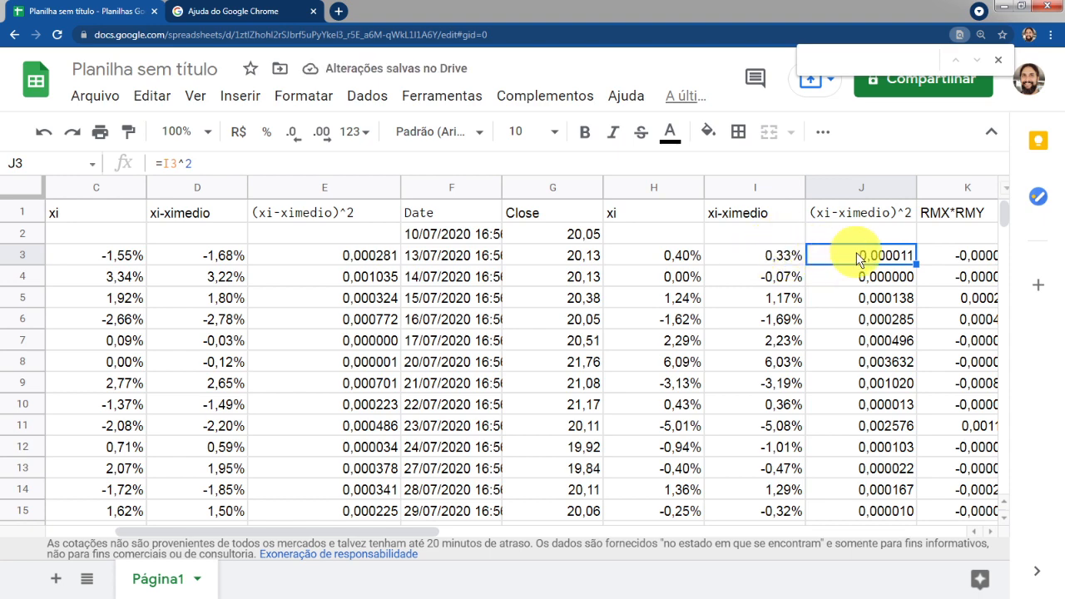
{"action": "key", "text": "ctrl+Down"}
{"action": "key", "text": "Up"}
{"action": "key", "text": "Up"}
{"action": "key", "text": "Up"}
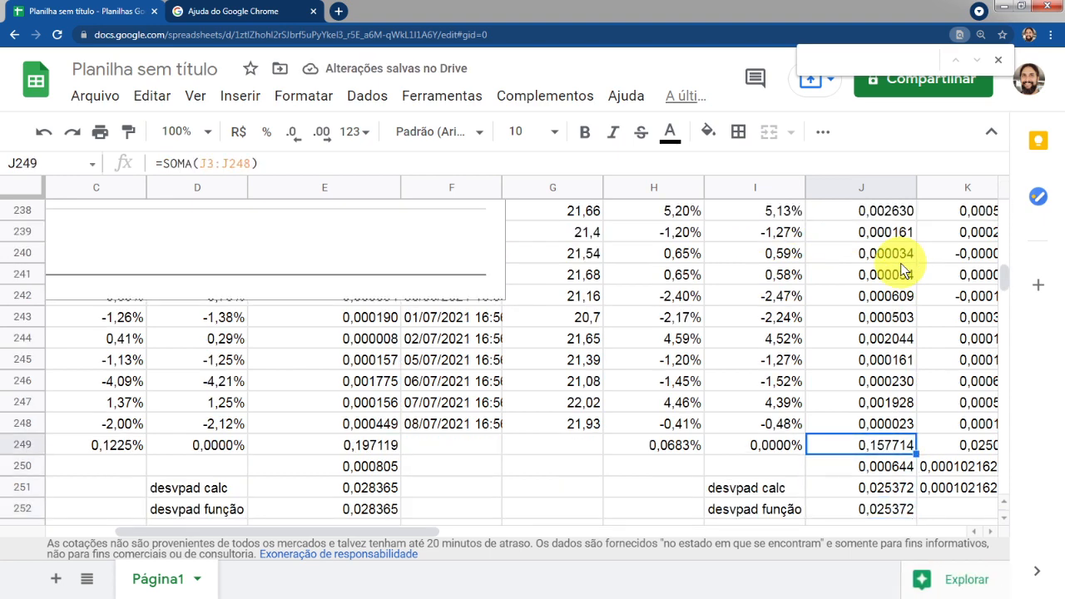
{"action": "key", "text": "Down"}
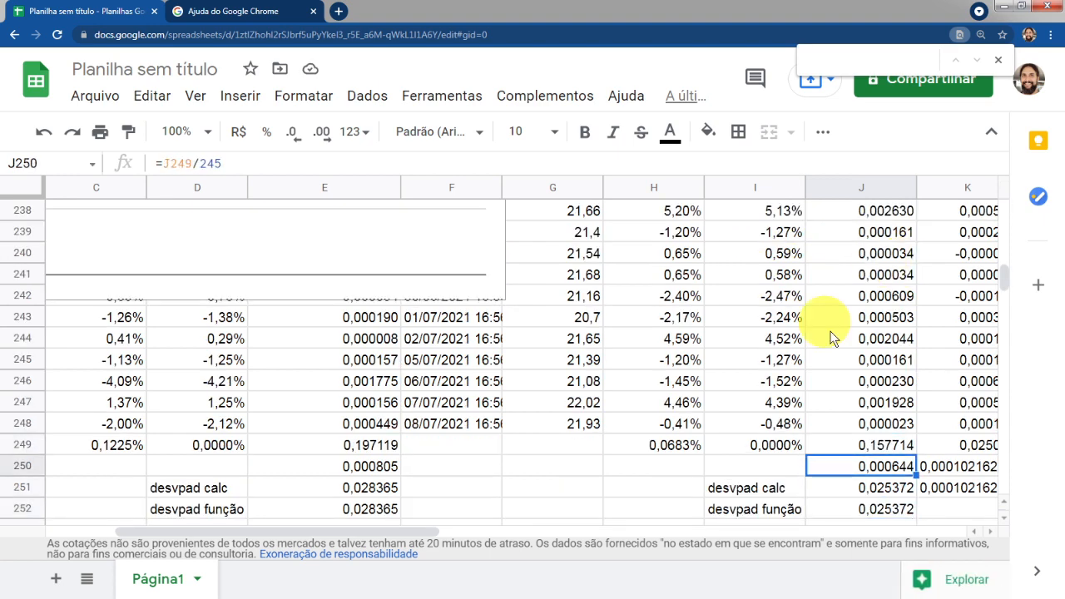
{"action": "left_click", "coordinate": [882, 443]}
{"action": "double_click", "coordinate": [882, 444]}
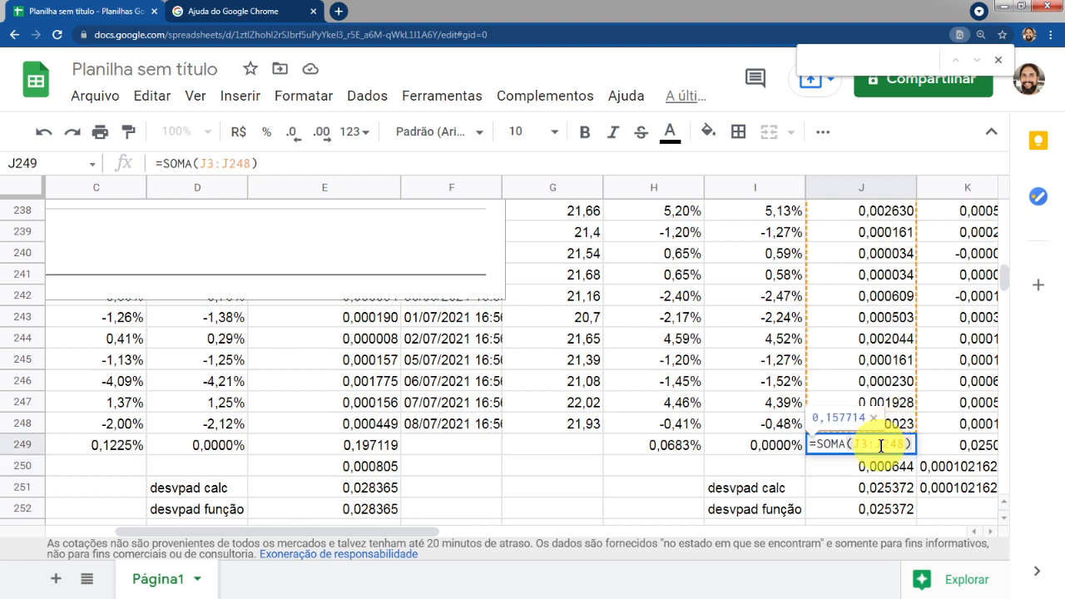
{"action": "key", "text": "Return"}
{"action": "double_click", "coordinate": [884, 469]}
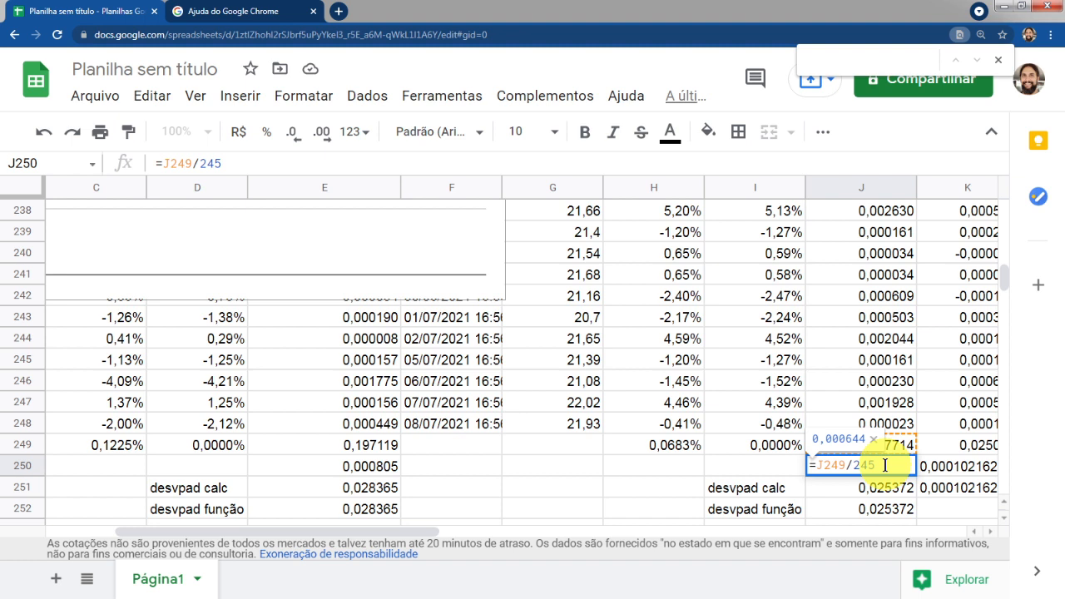
{"action": "key", "text": "Return"}
{"action": "double_click", "coordinate": [887, 489]}
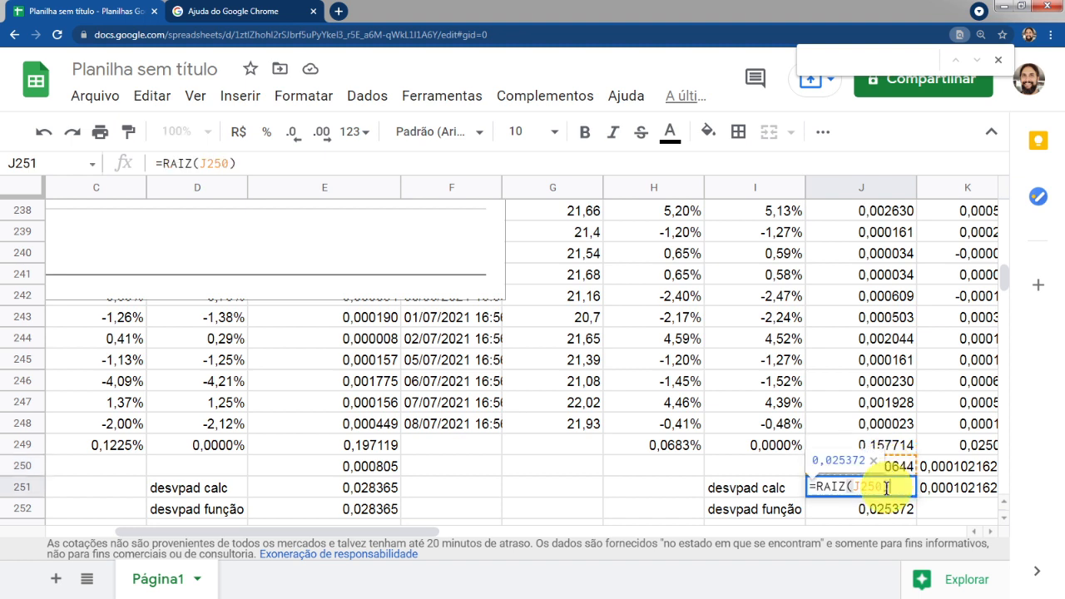
{"action": "key", "text": "Return"}
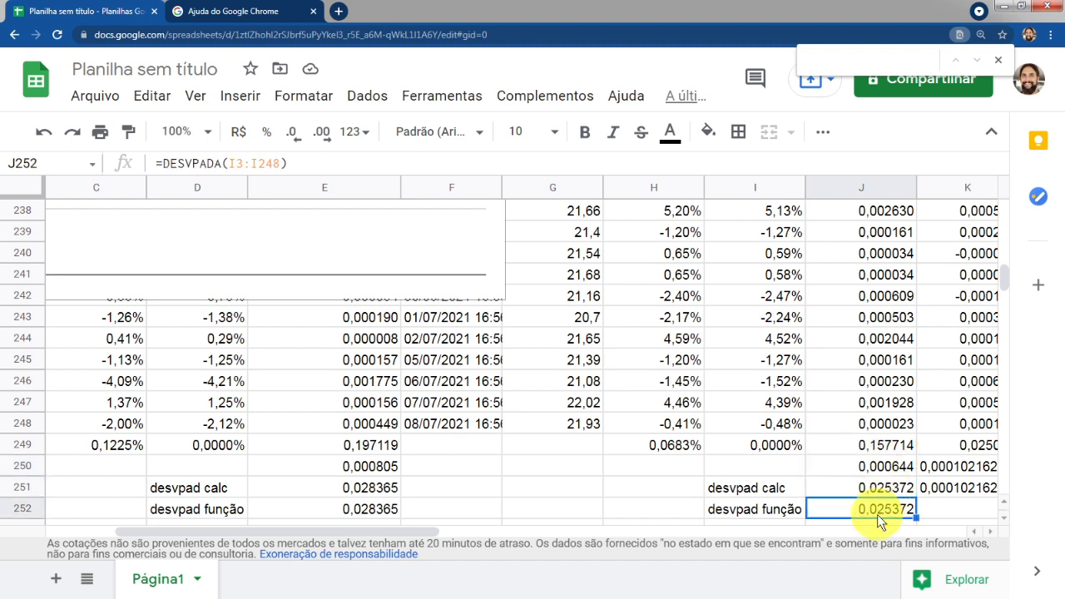
{"action": "double_click", "coordinate": [871, 507]}
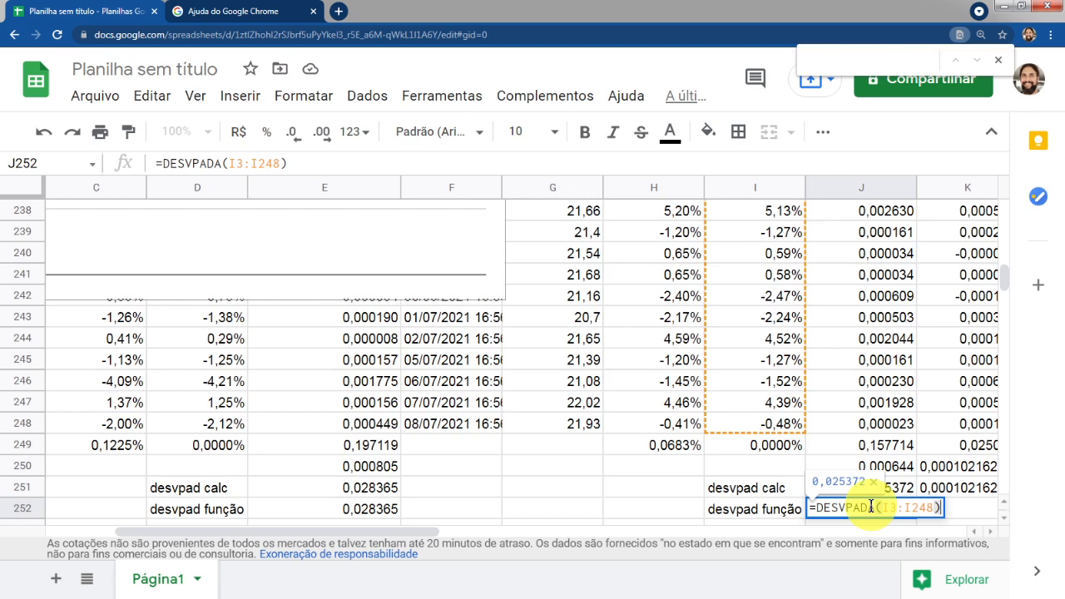
{"action": "key", "text": "Return"}
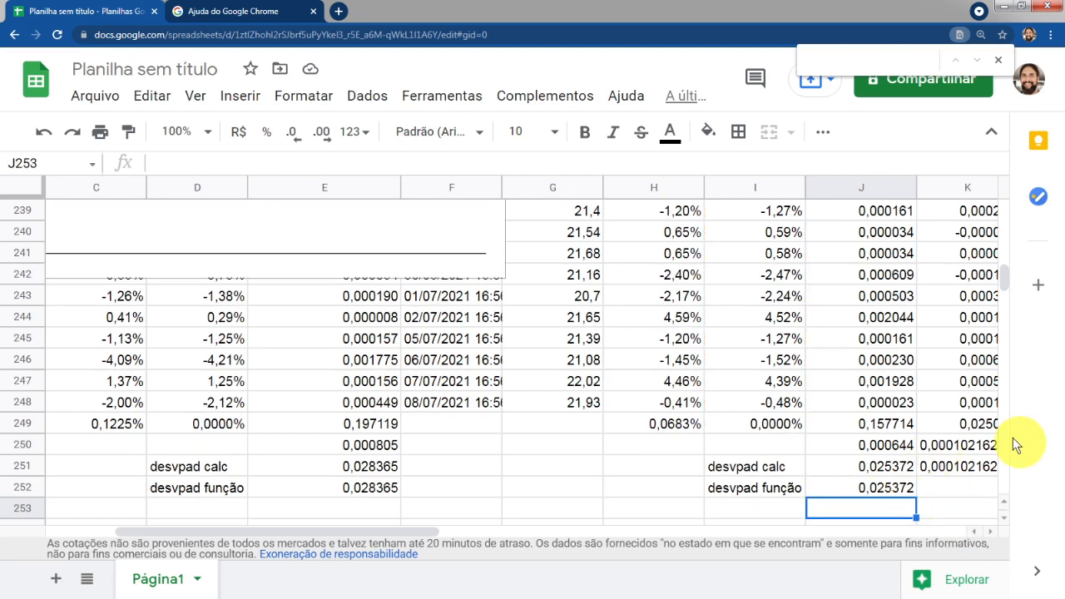
Review the Pearson correlation coefficient slide and label cell I254 "rxy"
{"action": "key", "text": "alt+Tab"}
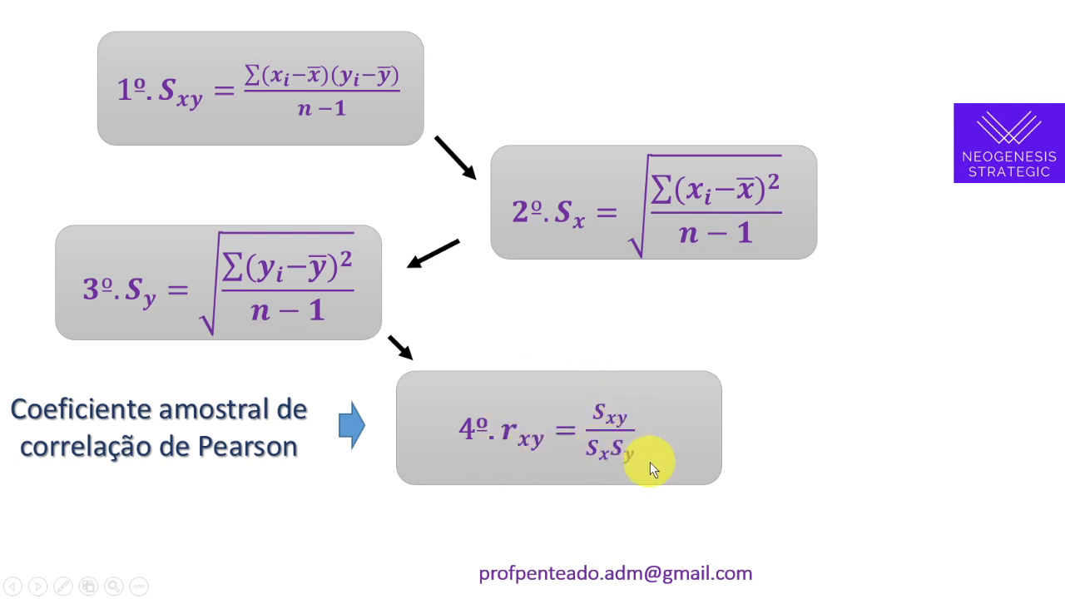
{"action": "key", "text": "alt+Tab"}
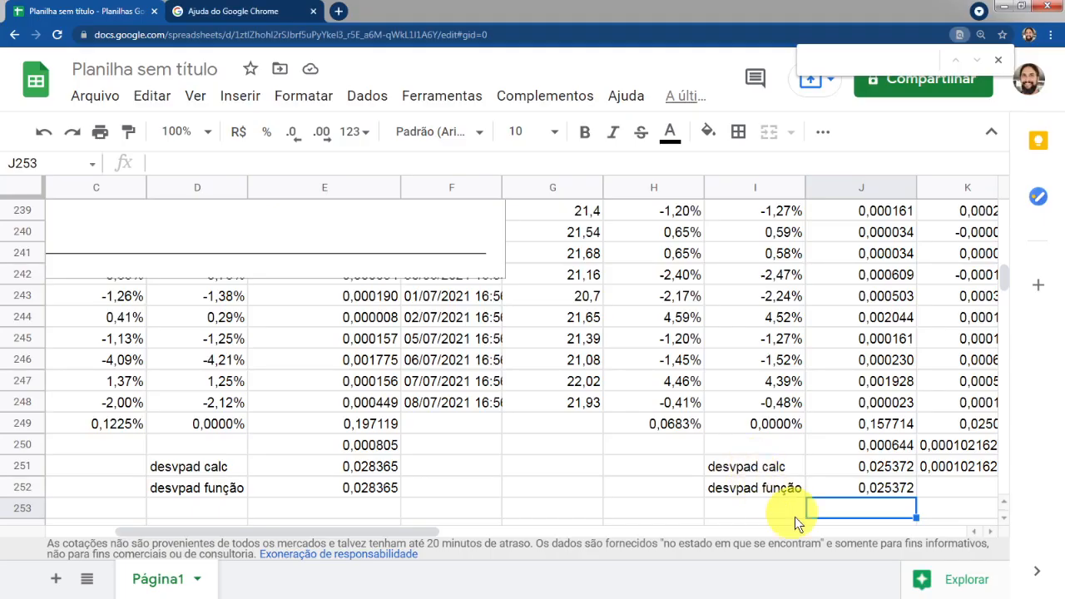
{"action": "left_click", "coordinate": [758, 524]}
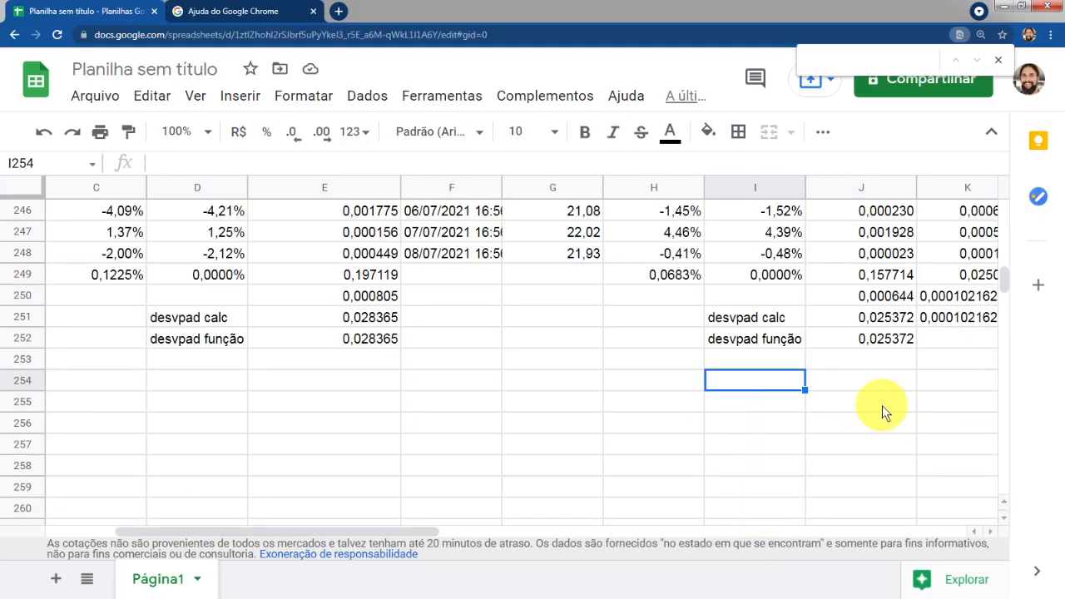
{"action": "type", "text": "r"}
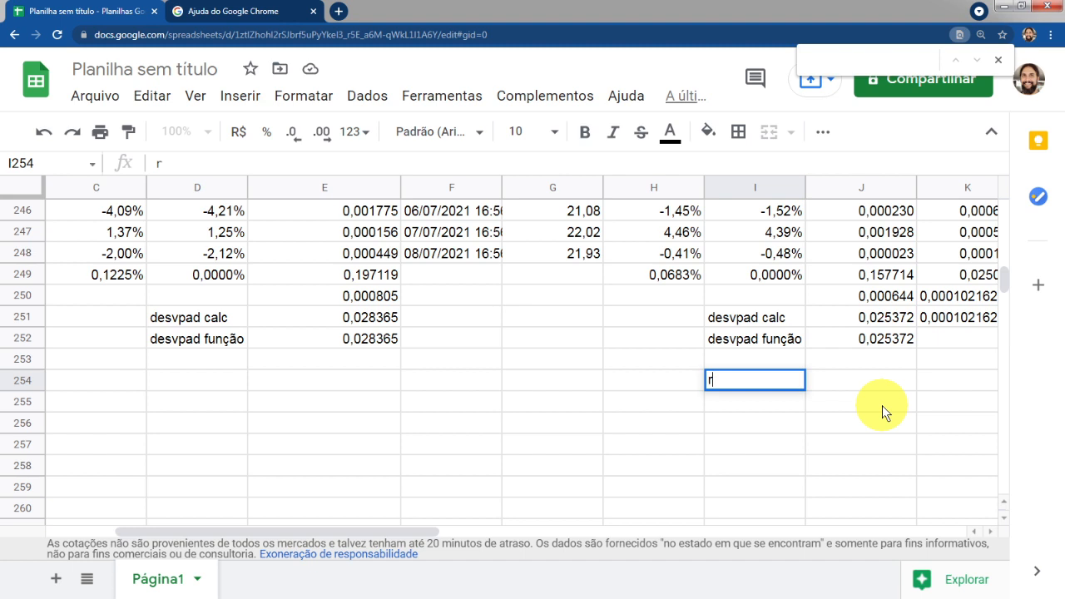
{"action": "type", "text": "xy"}
{"action": "key", "text": "Tab"}
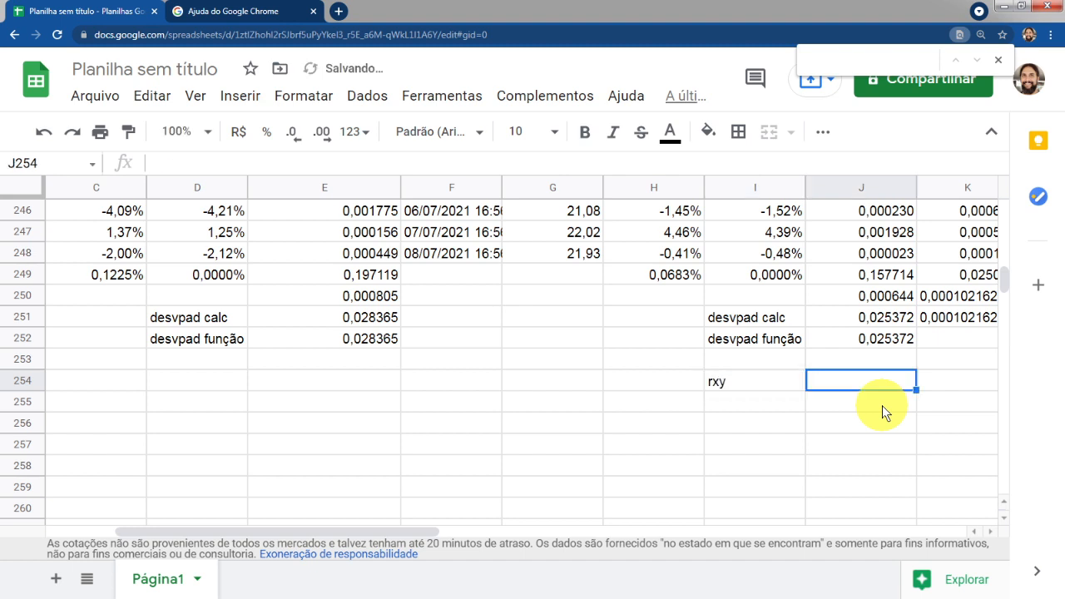
Inspect the covariance formulas in K250 and K251
{"action": "type", "text": "="}
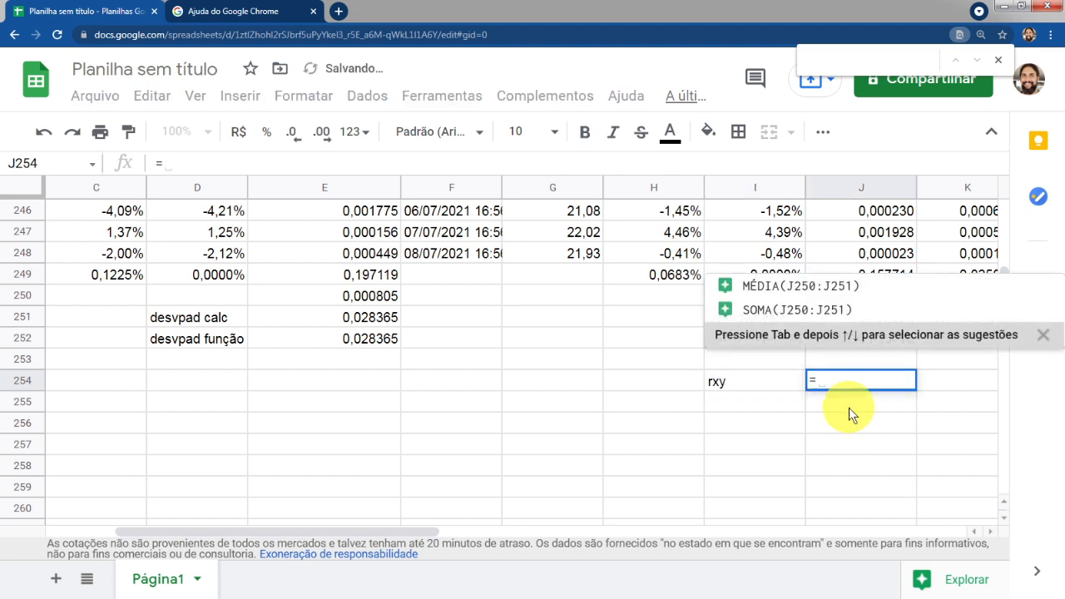
{"action": "key", "text": "Escape"}
{"action": "left_click", "coordinate": [990, 531]}
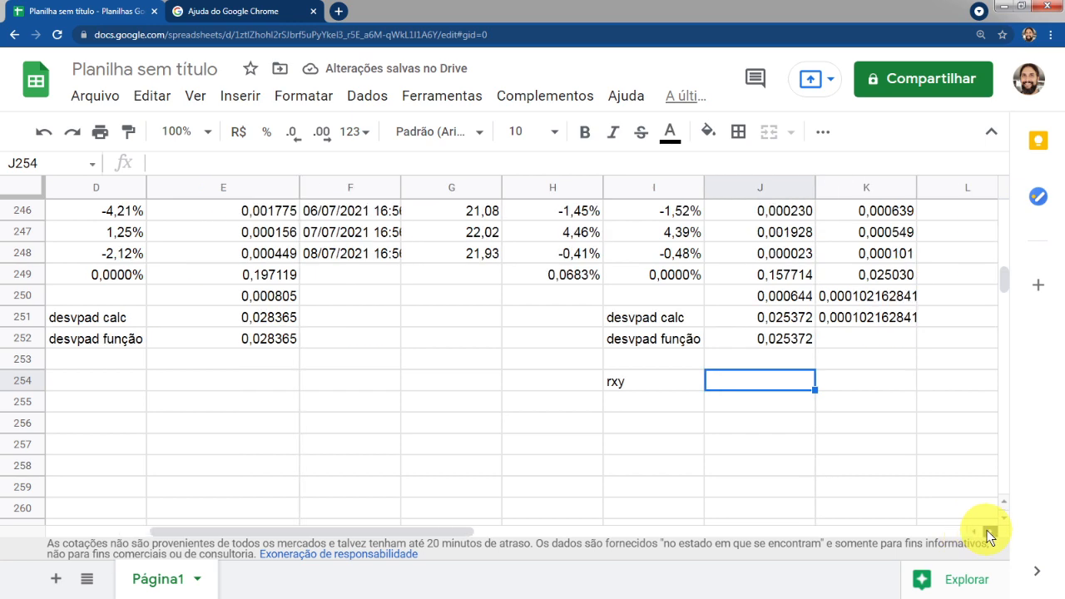
{"action": "left_click", "coordinate": [872, 318]}
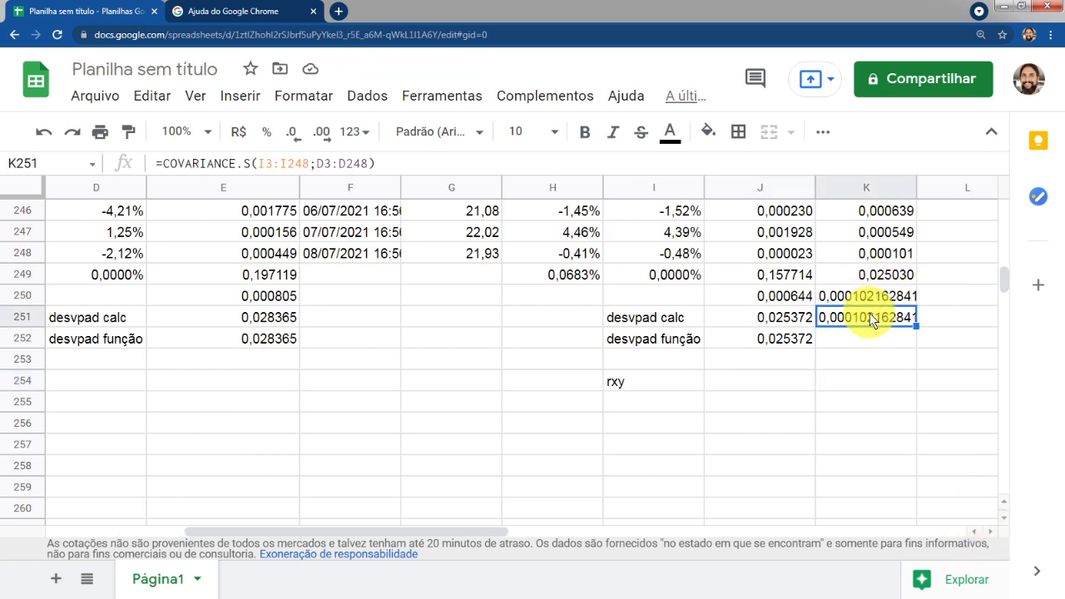
{"action": "left_click", "coordinate": [853, 297]}
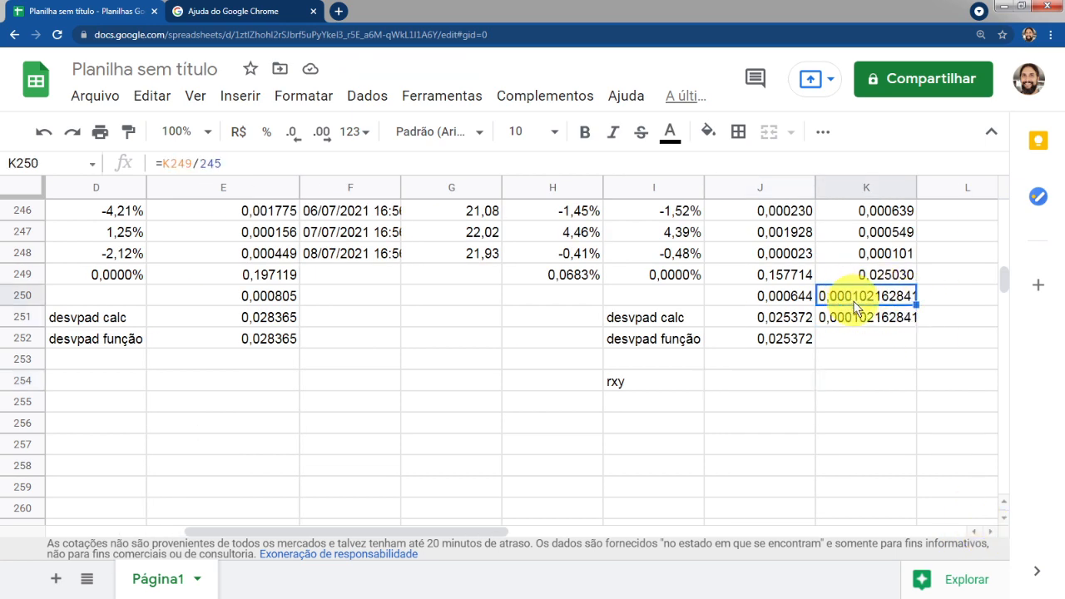
Label L250 "-> covar calc" beside the manually calculated covariance
{"action": "left_click", "coordinate": [960, 298]}
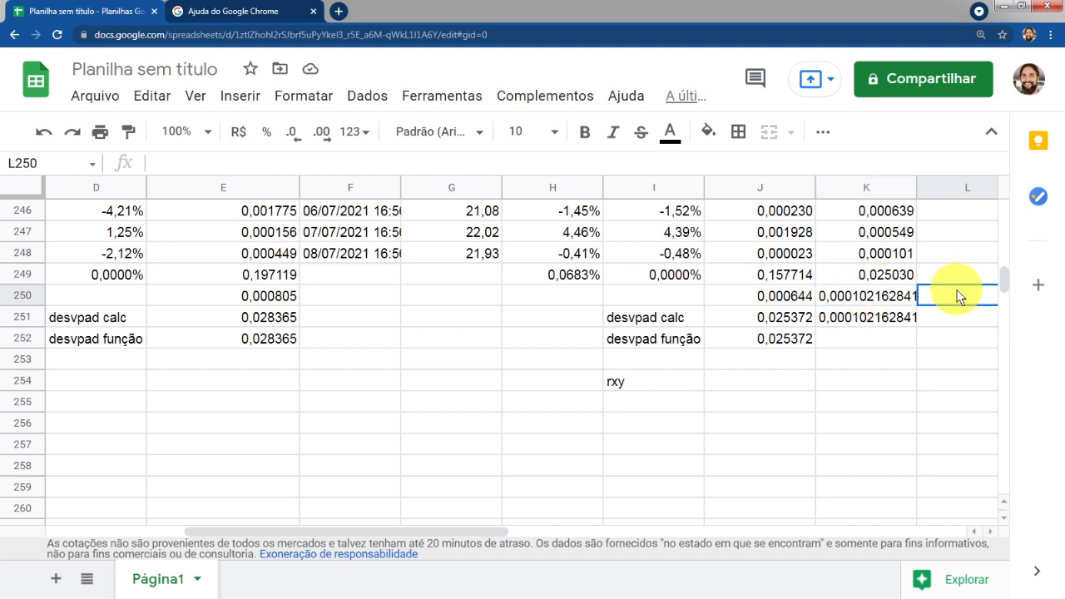
{"action": "type", "text": "-> c"}
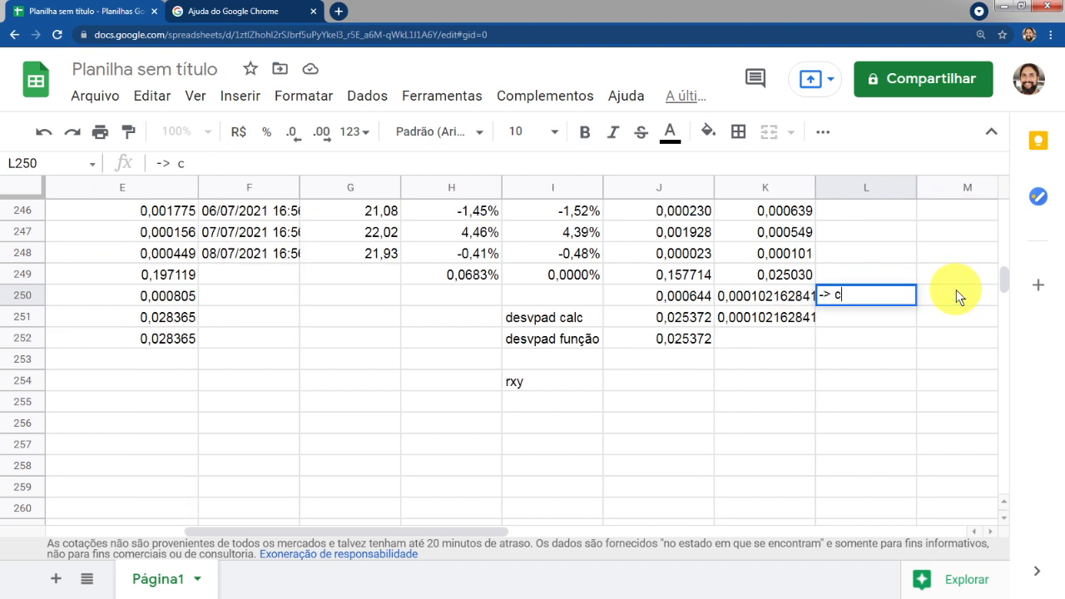
{"action": "type", "text": "ovar calc"}
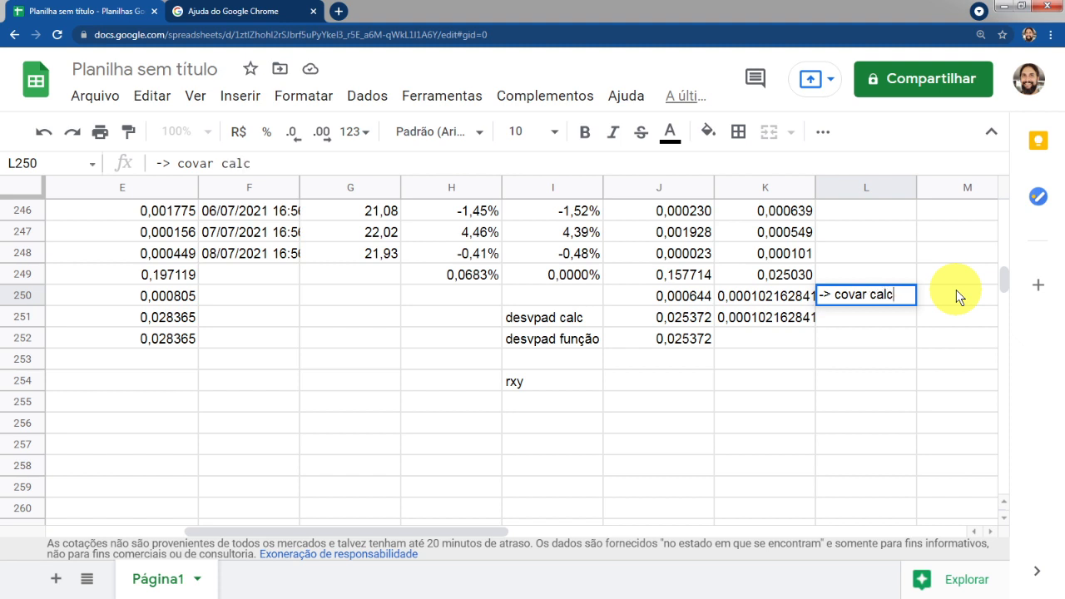
{"action": "key", "text": "Return"}
{"action": "key", "text": "Up"}
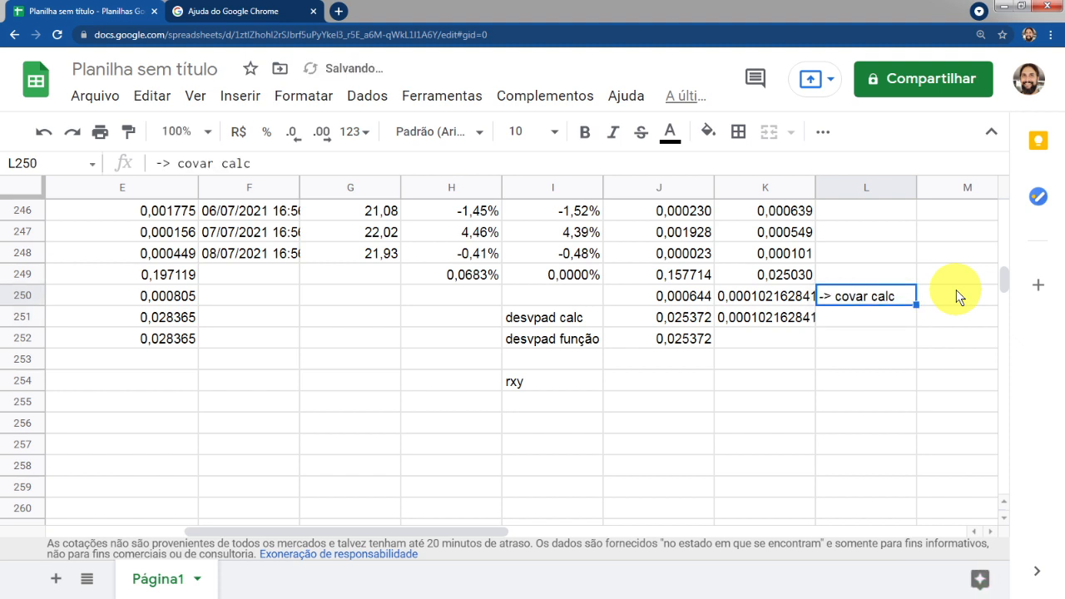
Copy the label into L251 and change it to "-> covar função"
{"action": "key", "text": "ctrl+c"}
{"action": "key", "text": "Down"}
{"action": "key", "text": "ctrl+v"}
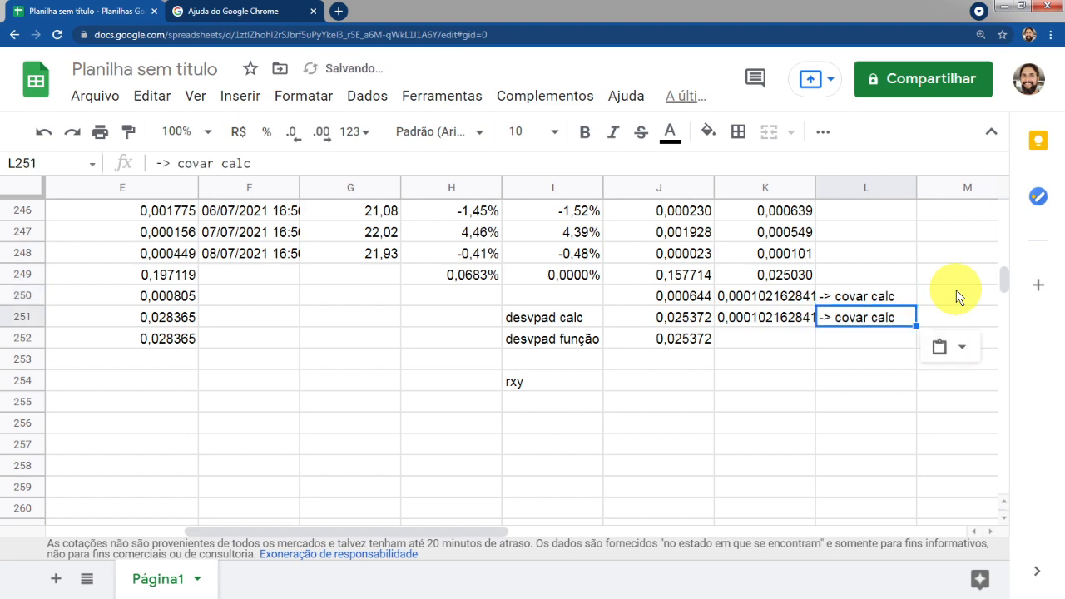
{"action": "key", "text": "Return"}
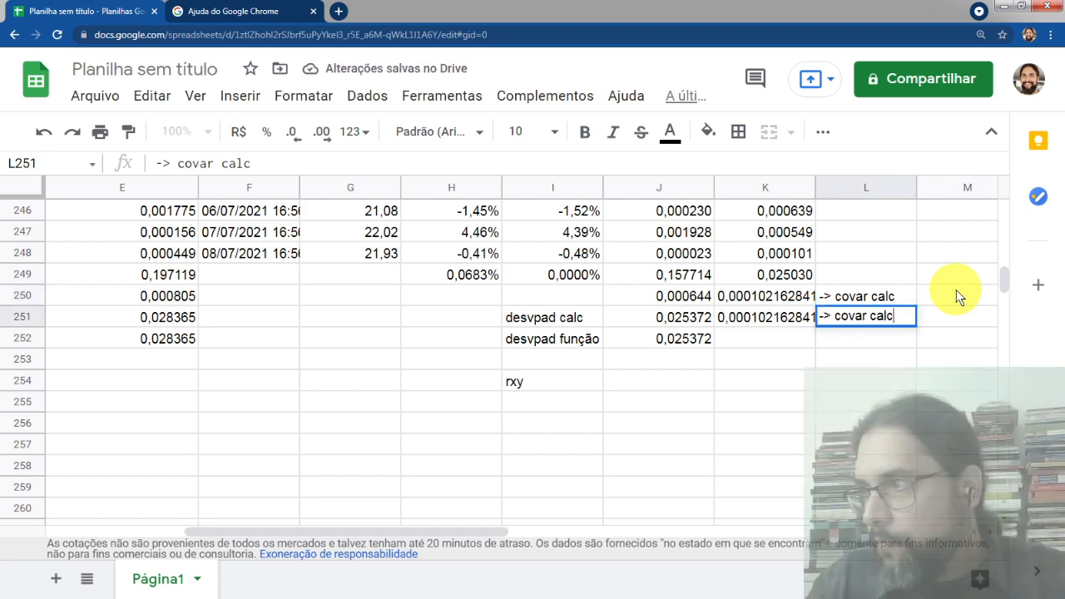
{"action": "key", "text": "BackSpace"}
{"action": "key", "text": "BackSpace"}
{"action": "key", "text": "BackSpace"}
{"action": "key", "text": "BackSpace"}
{"action": "type", "text": "função"}
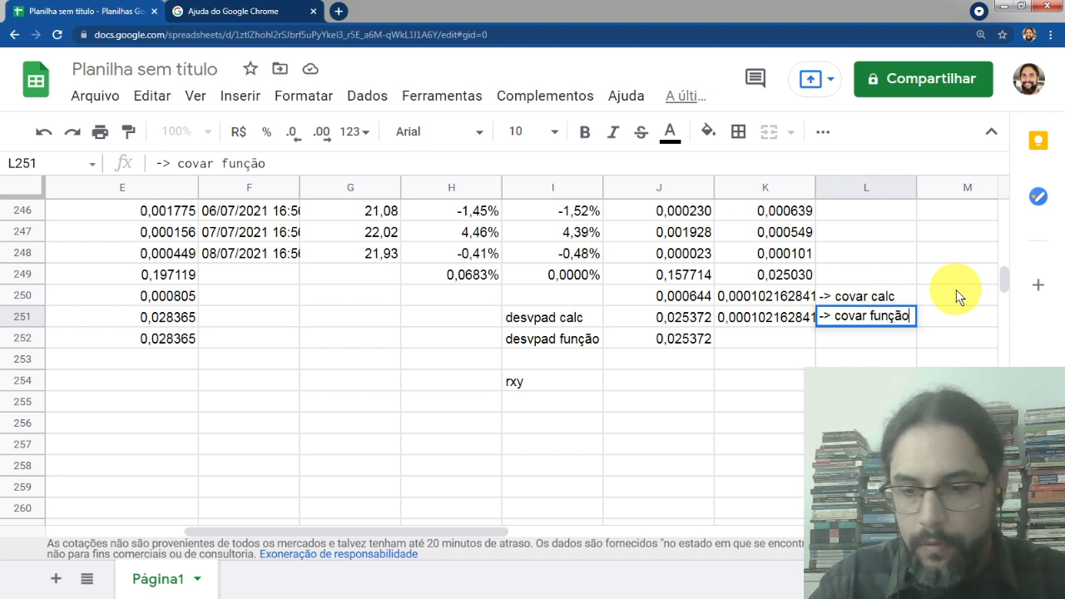
{"action": "key", "text": "Return"}
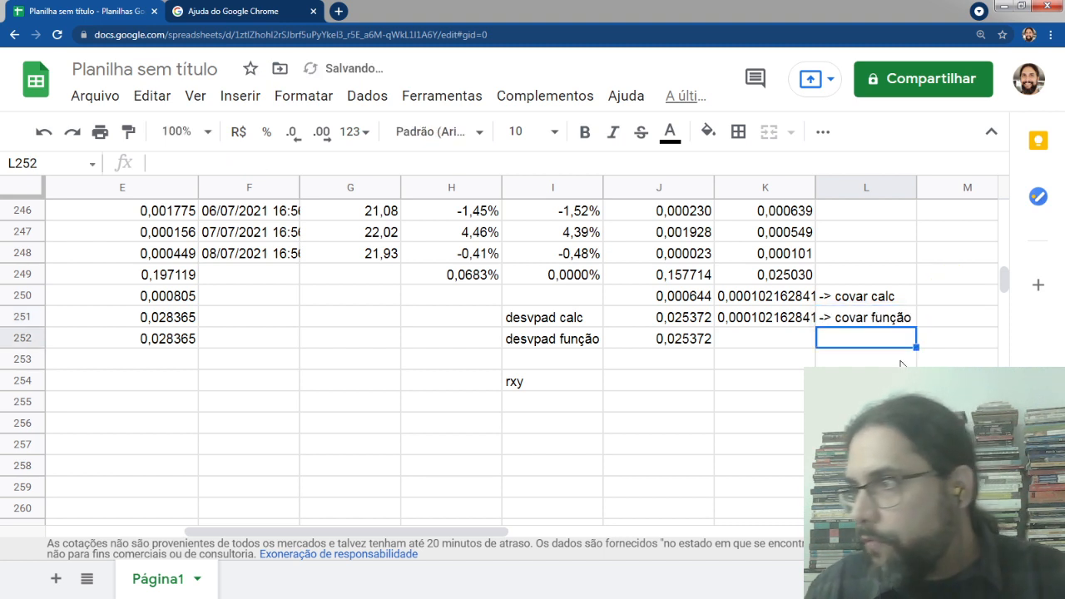
Calculate the Pearson correlation in J254 with the formula =K250/(E251*J251), covariance divided by both standard deviations
{"action": "left_click", "coordinate": [767, 291]}
{"action": "left_click", "coordinate": [758, 314]}
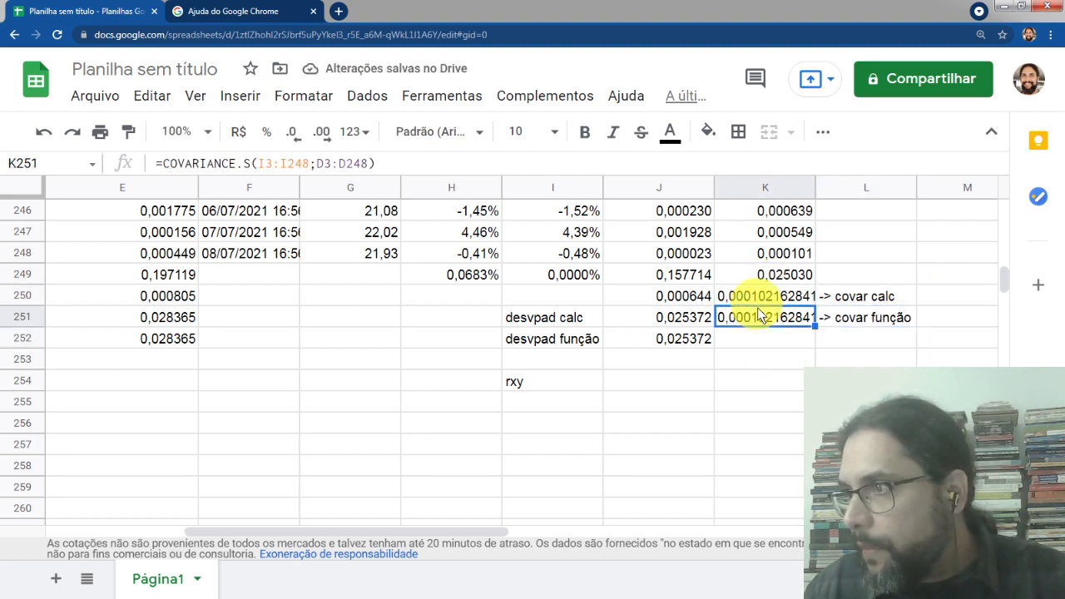
{"action": "left_click", "coordinate": [758, 300]}
{"action": "left_click", "coordinate": [649, 378]}
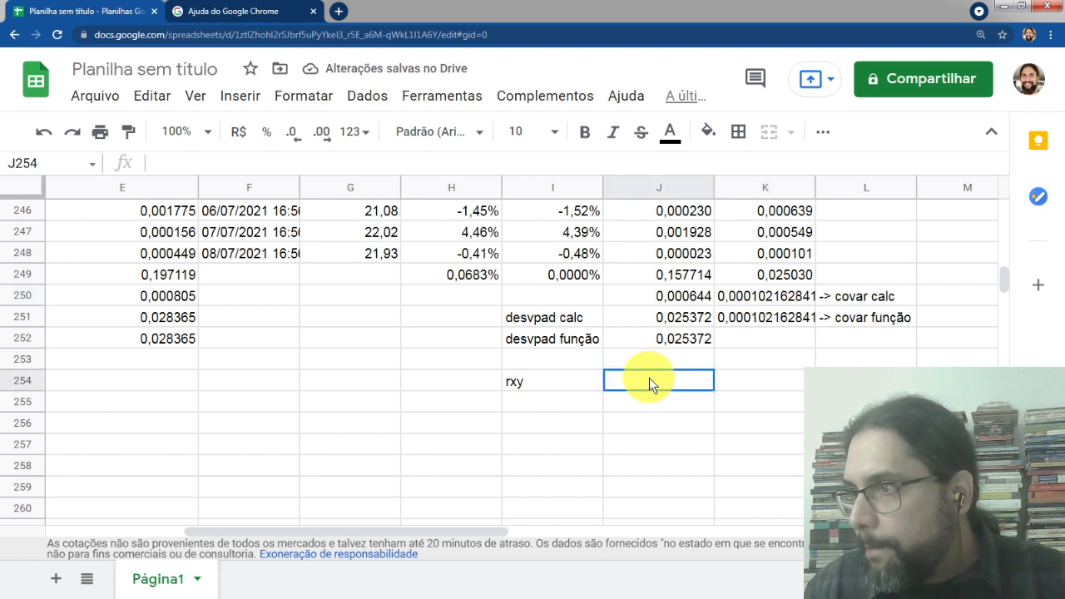
{"action": "type", "text": "="}
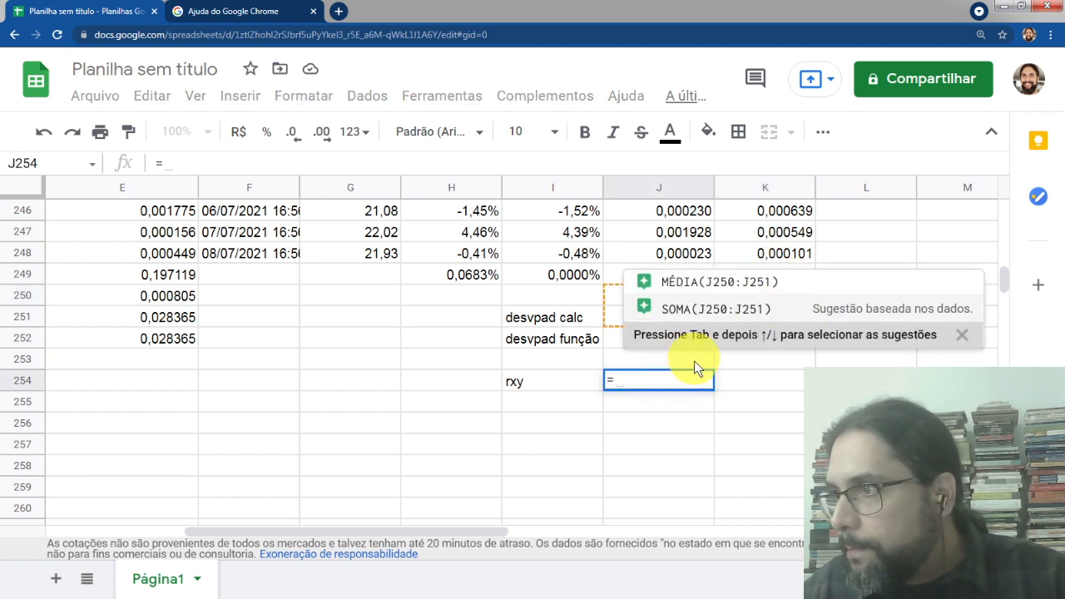
{"action": "left_click", "coordinate": [962, 334]}
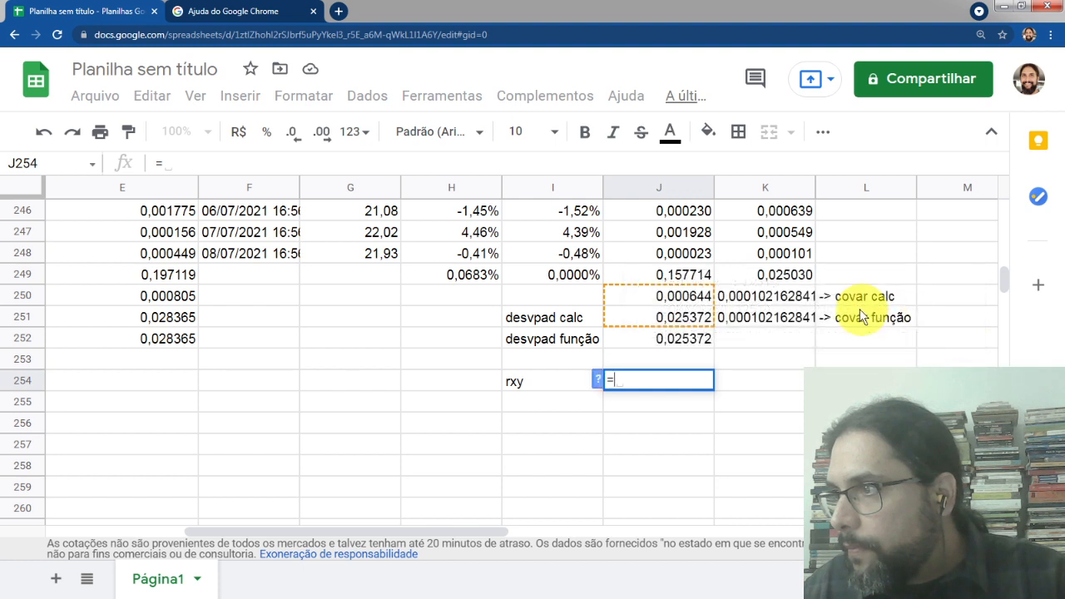
{"action": "left_click", "coordinate": [771, 298]}
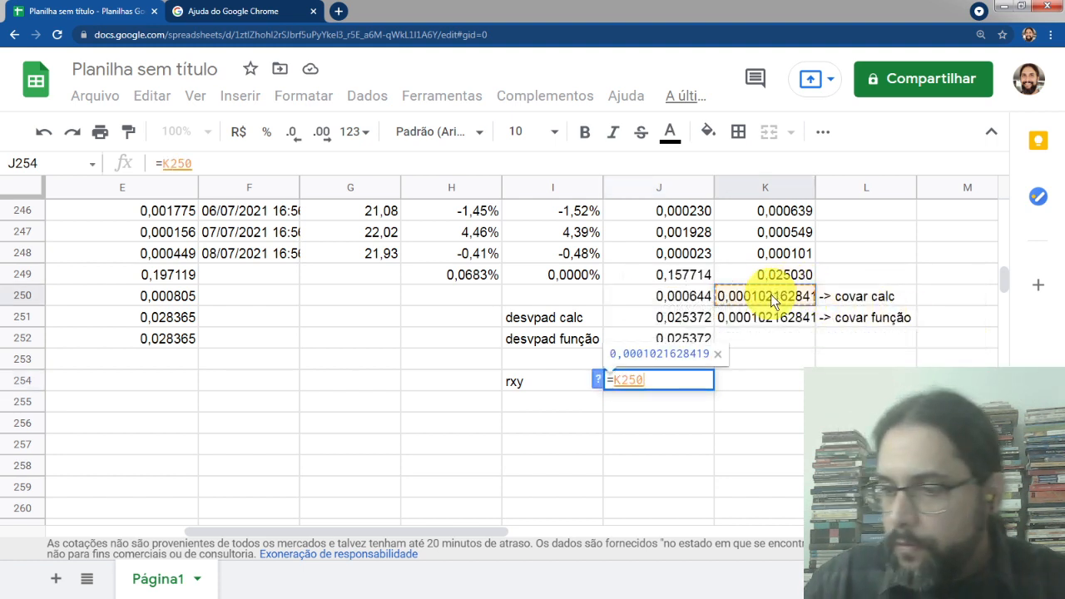
{"action": "type", "text": "/("}
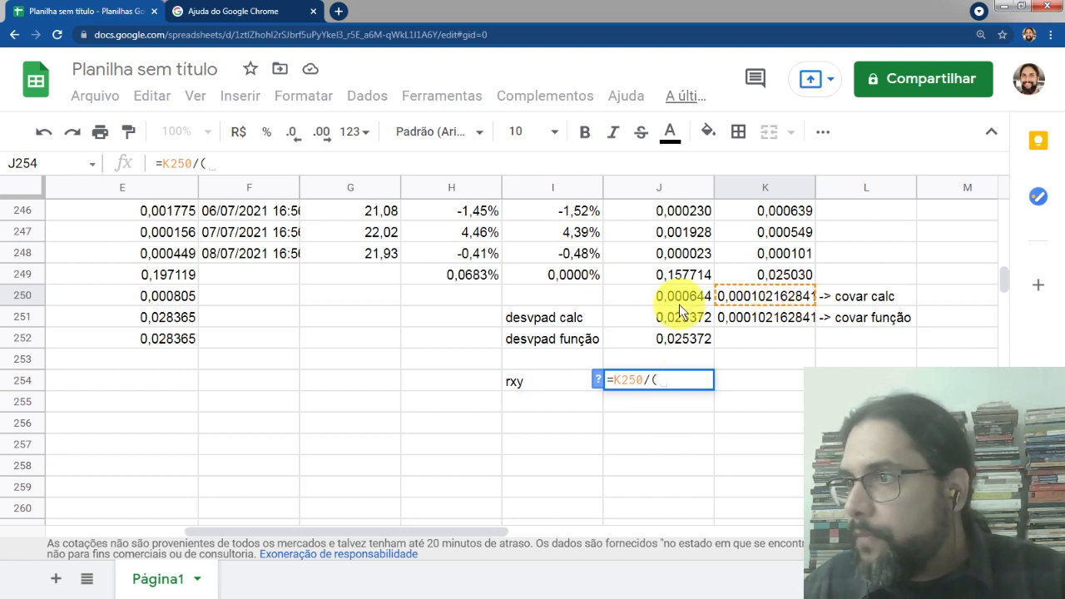
{"action": "left_click_drag", "start_coordinate": [428, 523], "coordinate": [263, 508]}
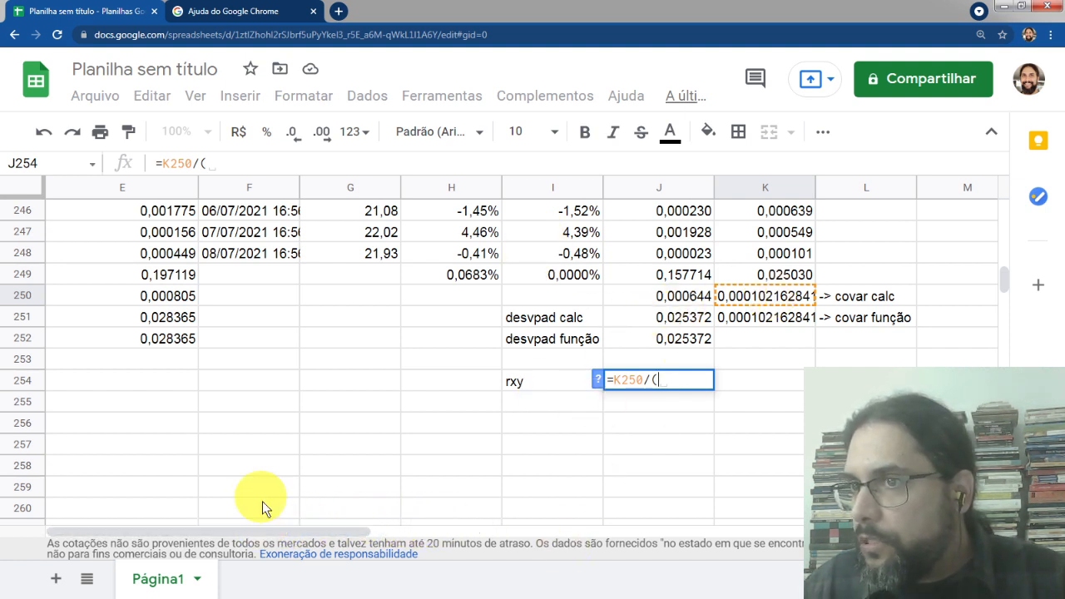
{"action": "left_click", "coordinate": [161, 323]}
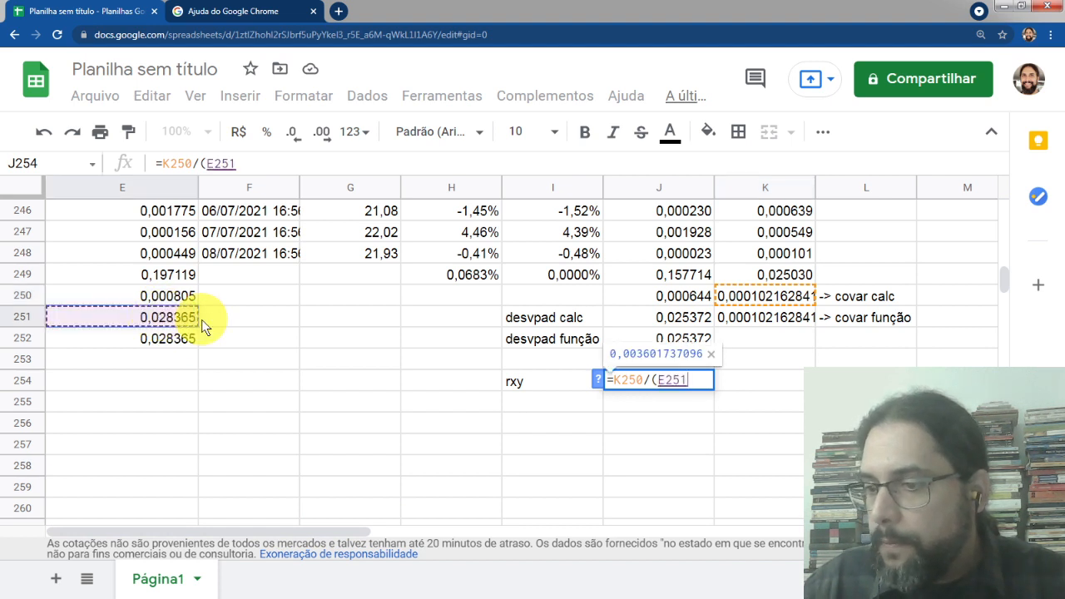
{"action": "type", "text": "*"}
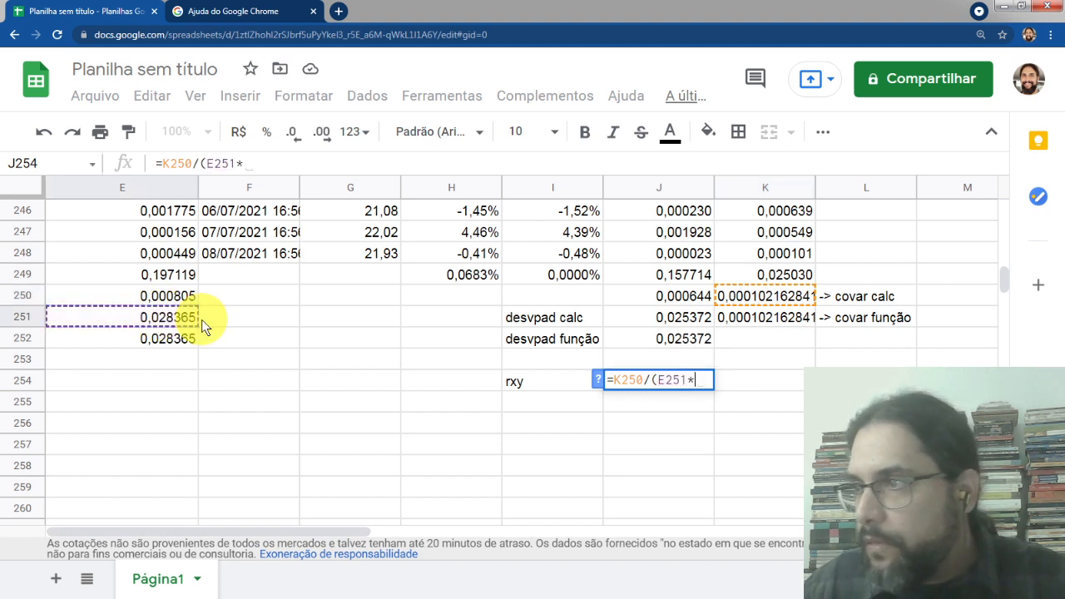
{"action": "left_click", "coordinate": [671, 320]}
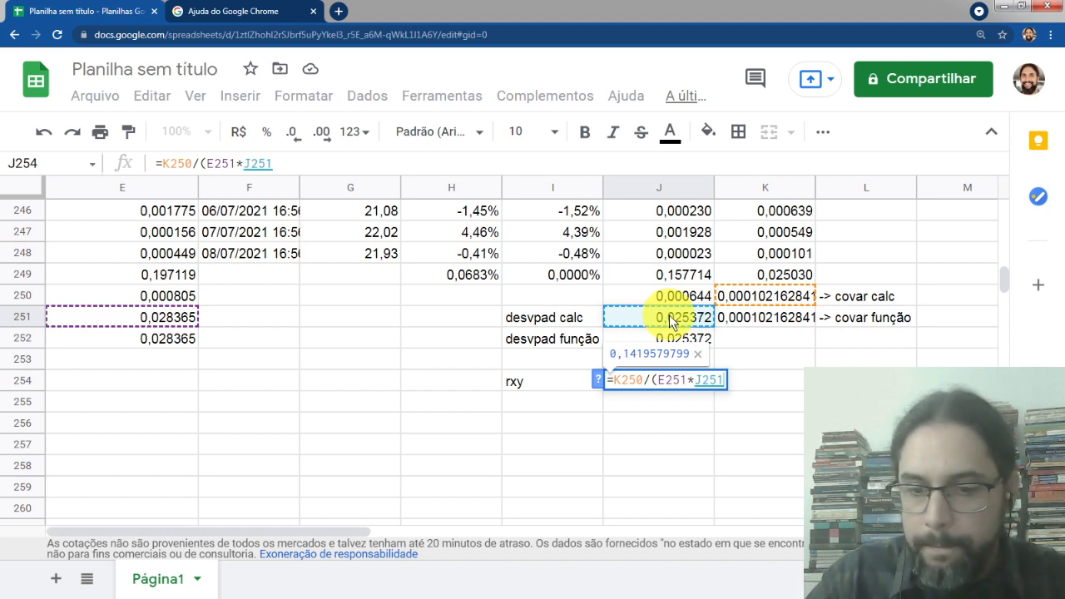
{"action": "type", "text": ")"}
{"action": "key", "text": "Return"}
Format the correlation result in J254 as a percentage
{"action": "key", "text": "Up"}
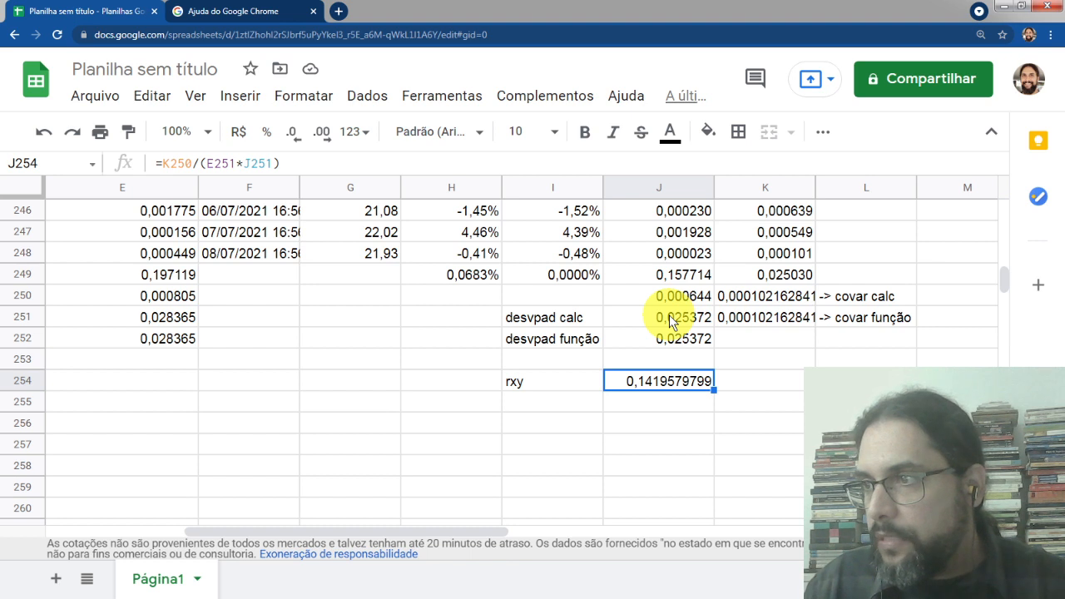
{"action": "left_click", "coordinate": [267, 131]}
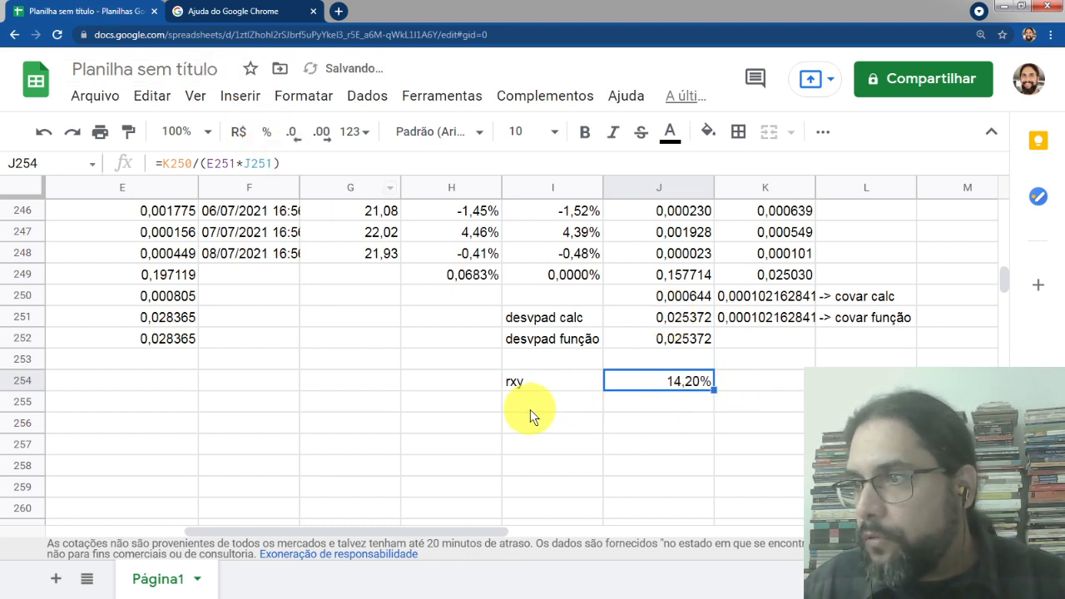
{"action": "left_click", "coordinate": [531, 402]}
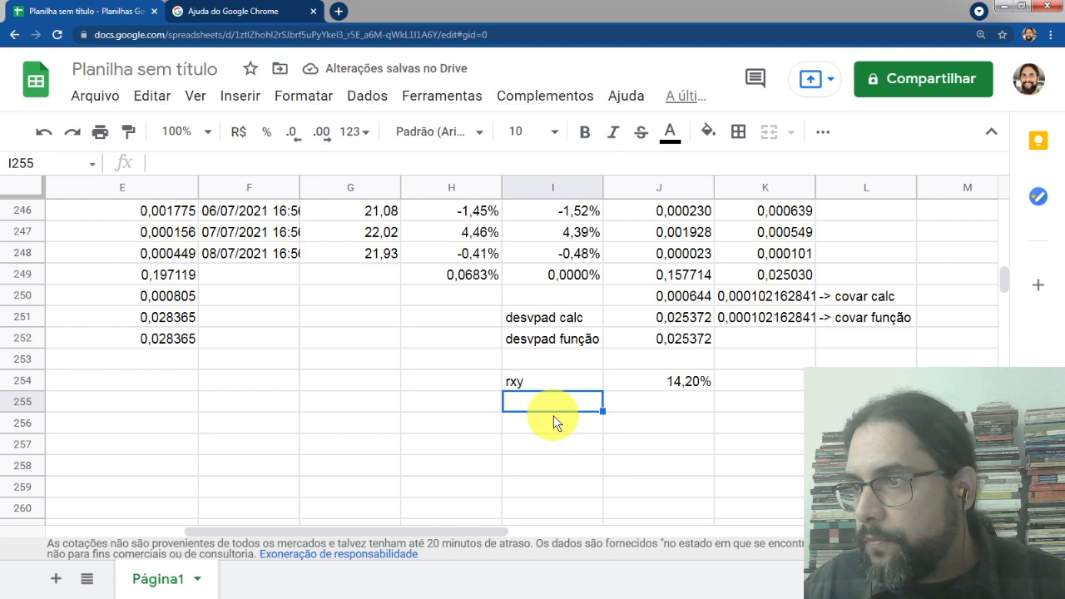
{"action": "left_click", "coordinate": [670, 399]}
{"action": "type", "text": "=co"}
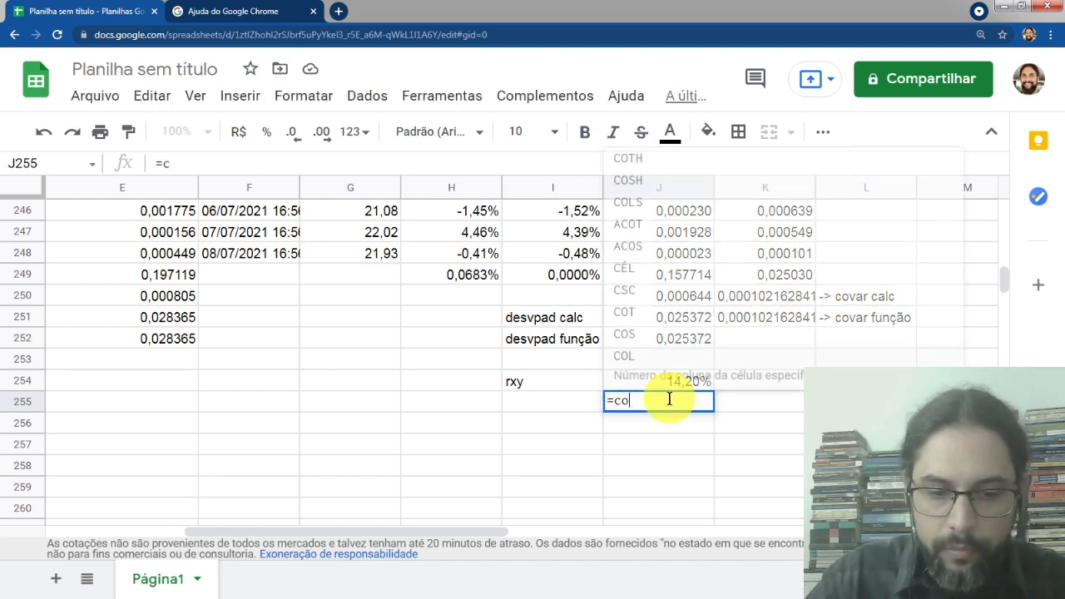
{"action": "type", "text": "vba"}
{"action": "key", "text": "BackSpace"}
{"action": "key", "text": "BackSpace"}
{"action": "key", "text": "BackSpace"}
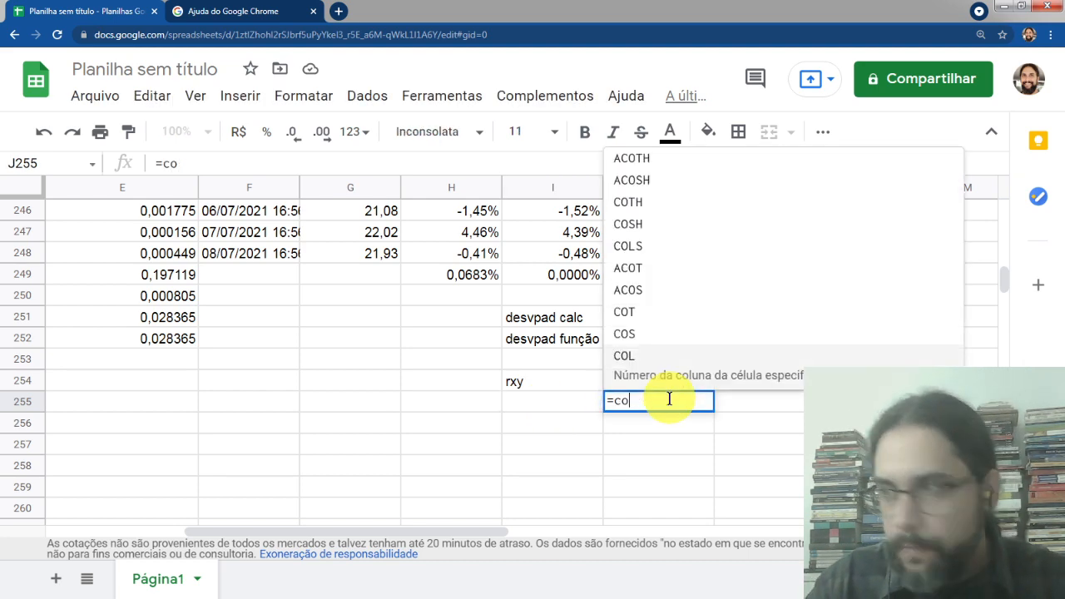
{"action": "type", "text": "var"}
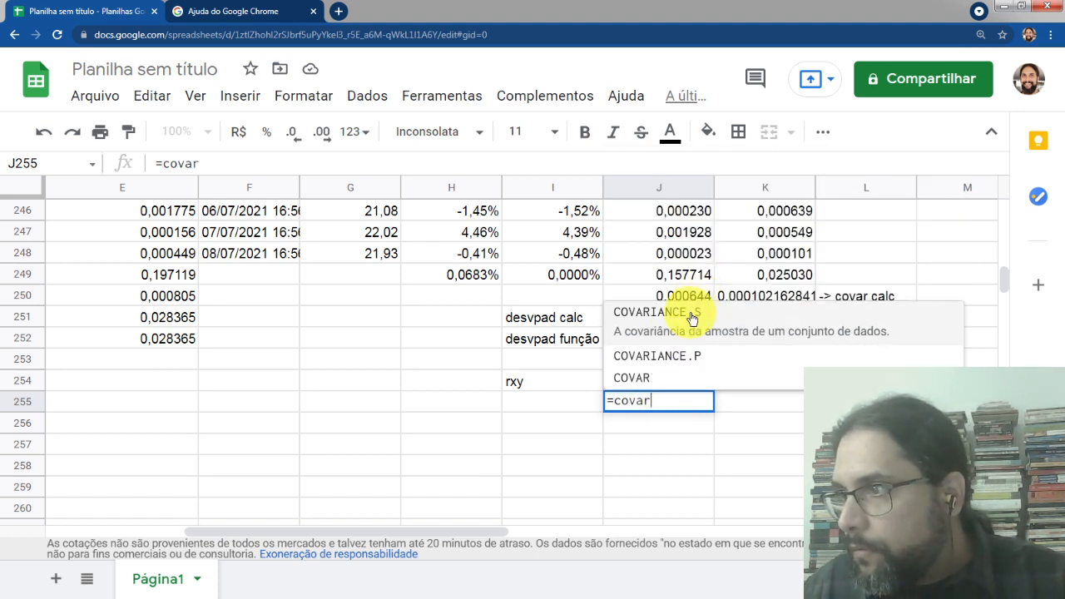
{"action": "left_click", "coordinate": [688, 327]}
{"action": "key", "text": "Escape"}
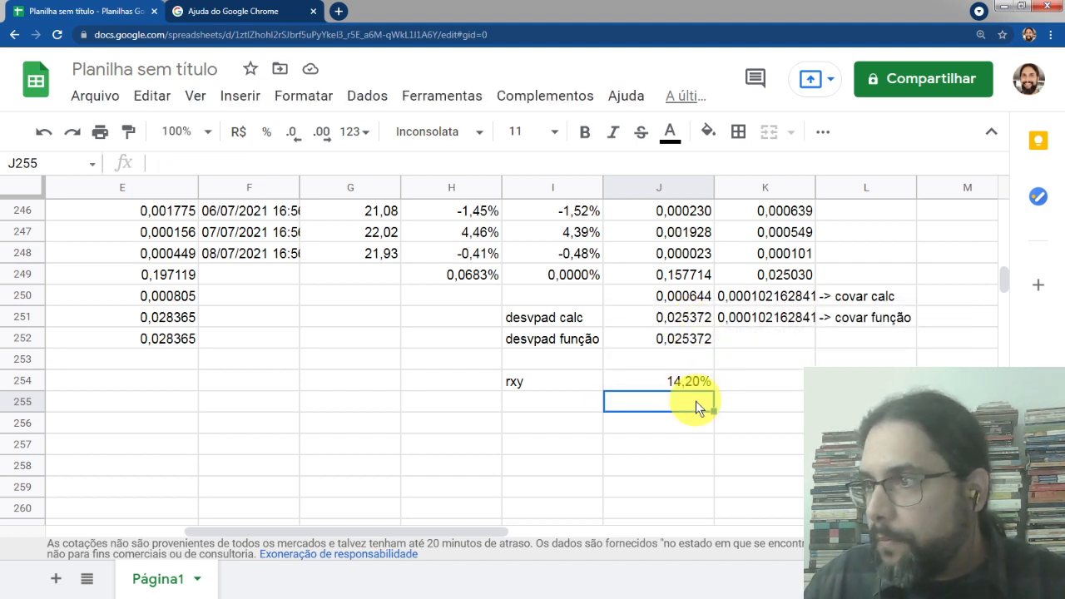
{"action": "type", "text": "corre"}
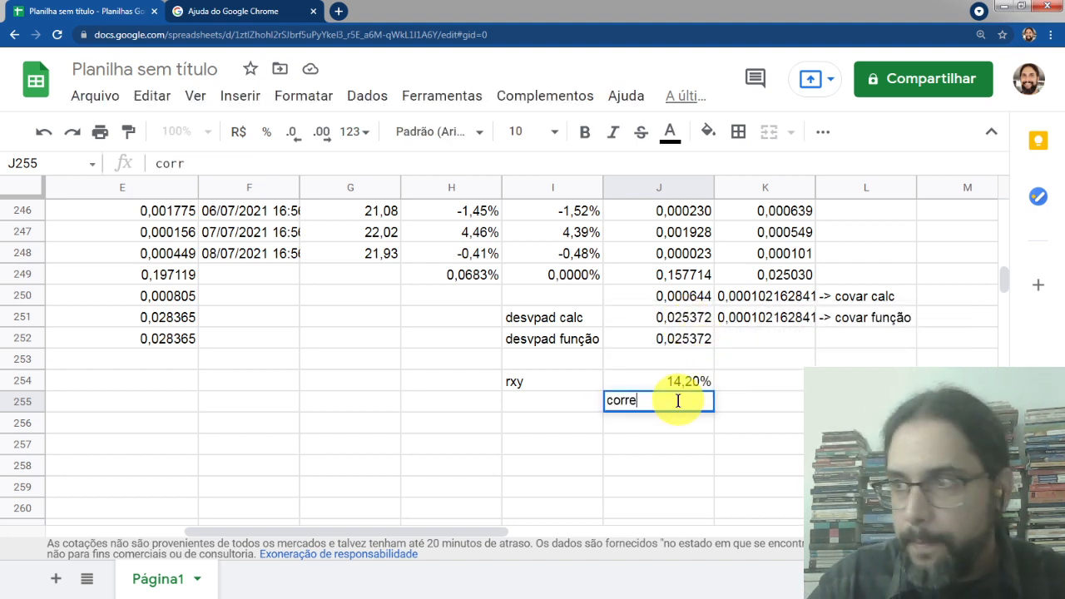
{"action": "key", "text": "BackSpace"}
{"action": "key", "text": "BackSpace"}
{"action": "key", "text": "BackSpace"}
{"action": "key", "text": "BackSpace"}
{"action": "key", "text": "BackSpace"}
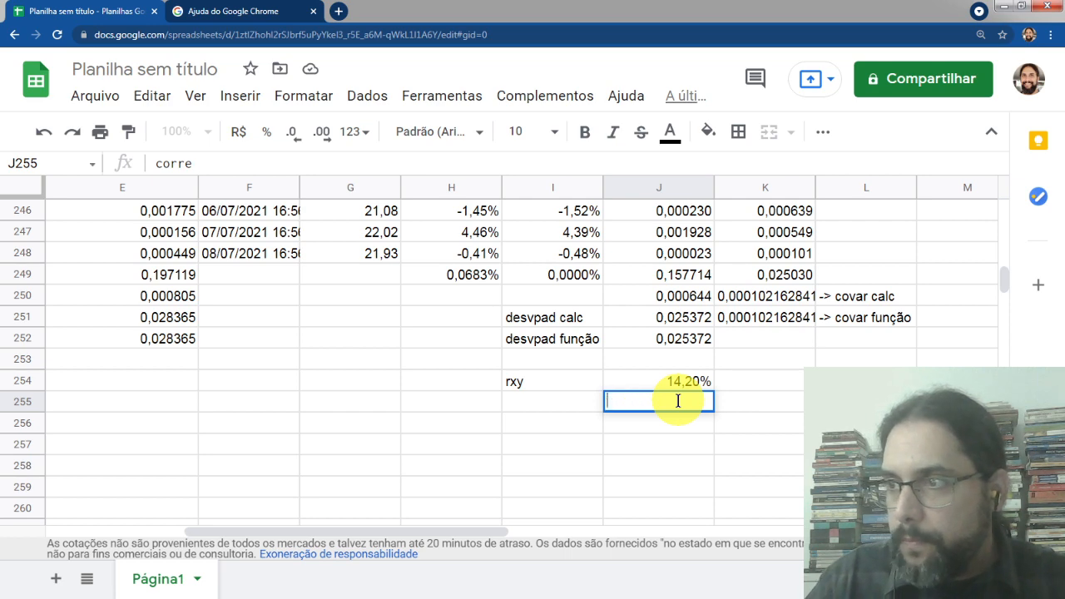
{"action": "key", "text": "Escape"}
Enter =CORREL(I3:I248;D3:D248) in J255 to compute the correlation with the function
{"action": "type", "text": "=corre"}
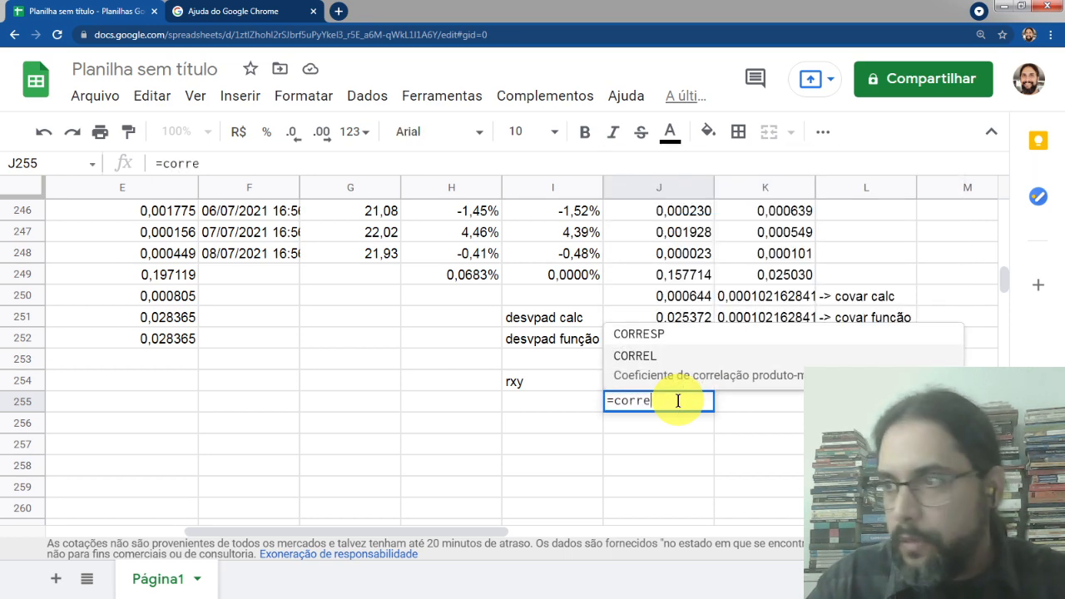
{"action": "left_click", "coordinate": [654, 358]}
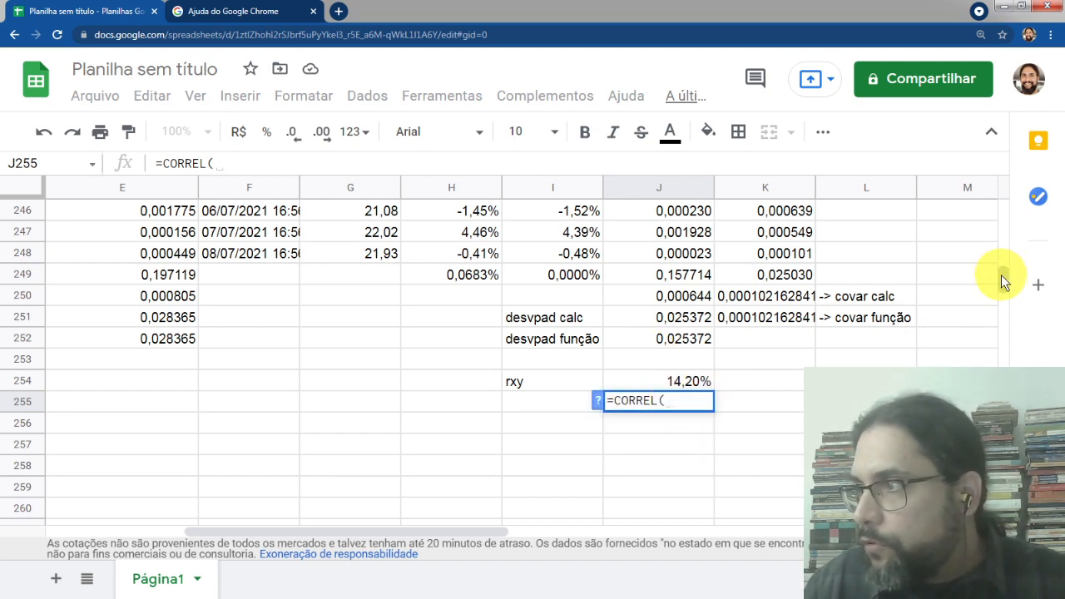
{"action": "left_click_drag", "start_coordinate": [1005, 278], "coordinate": [1005, 209]}
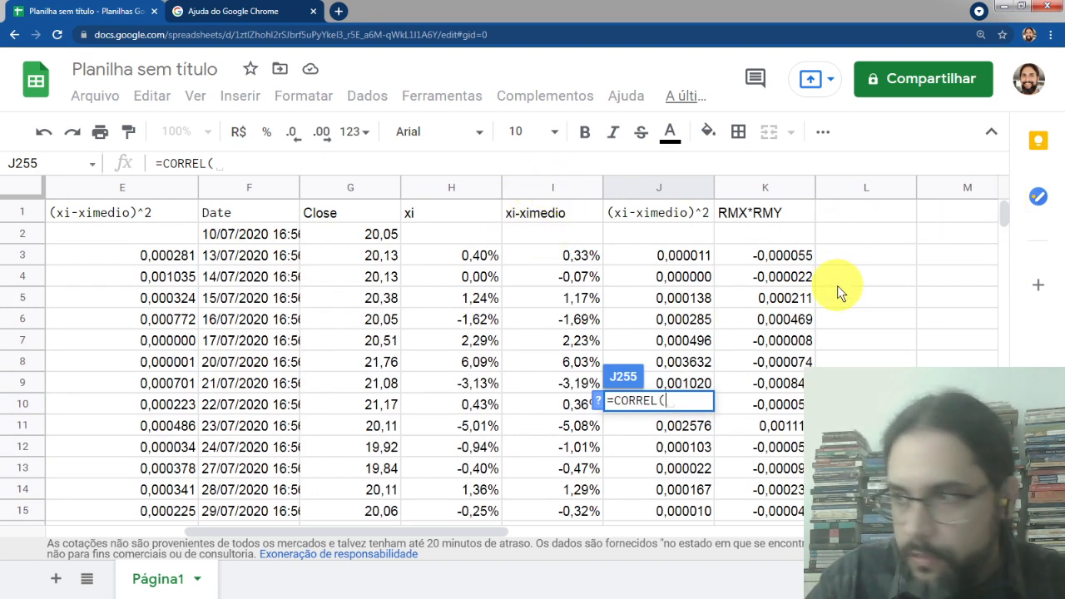
{"action": "type", "text": "i"}
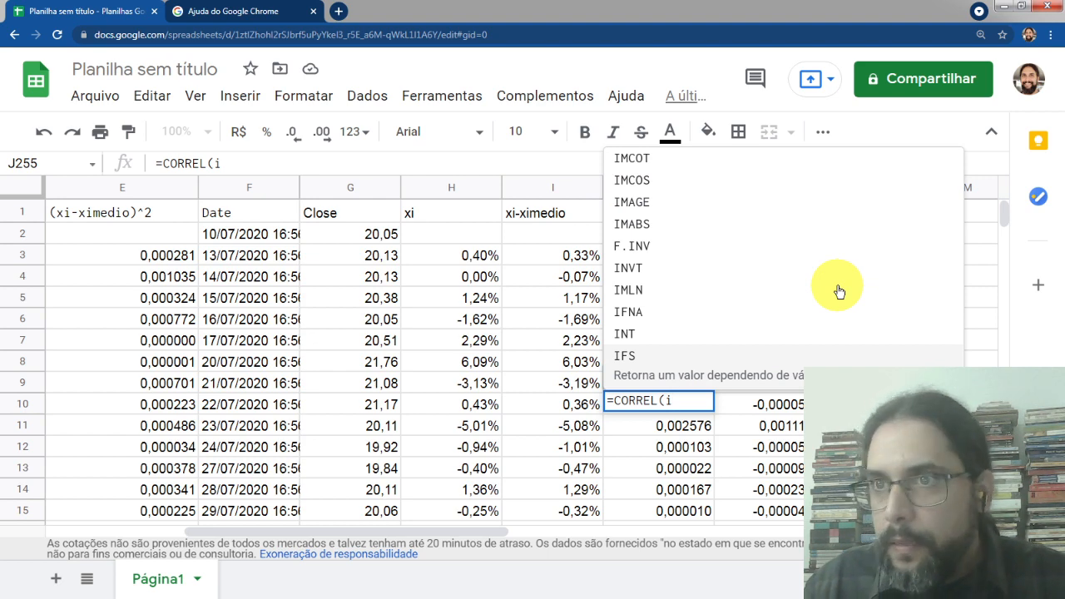
{"action": "type", "text": "3"}
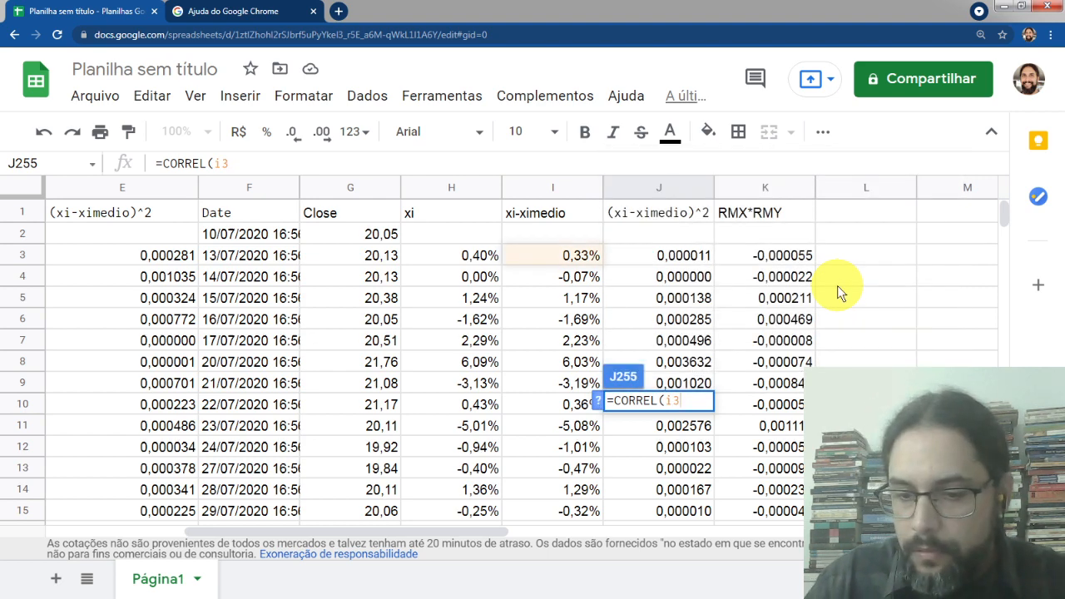
{"action": "type", "text": ":"}
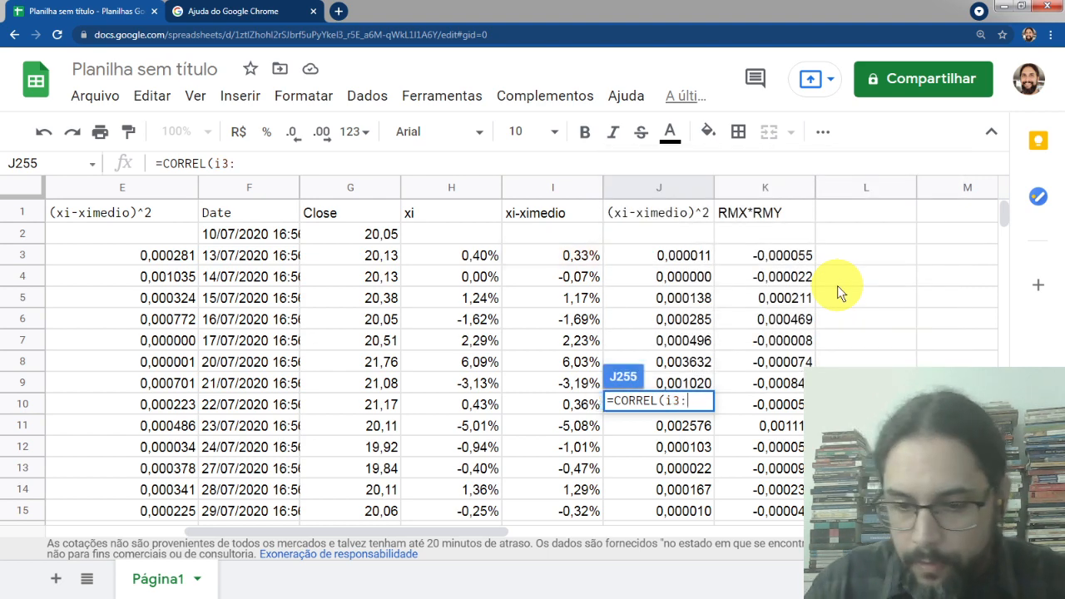
{"action": "type", "text": "i248"}
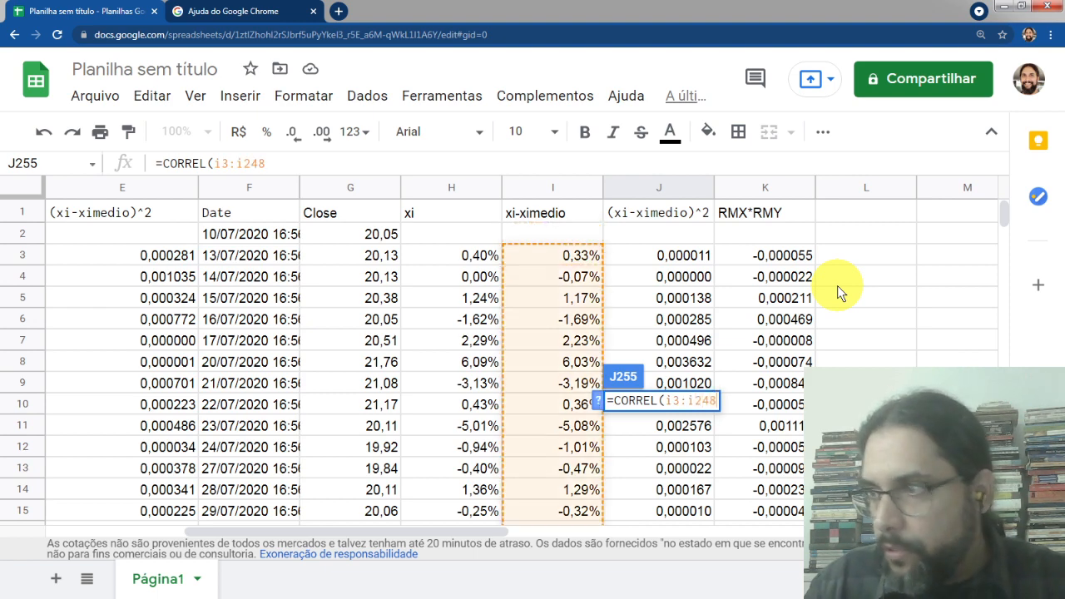
{"action": "type", "text": ";"}
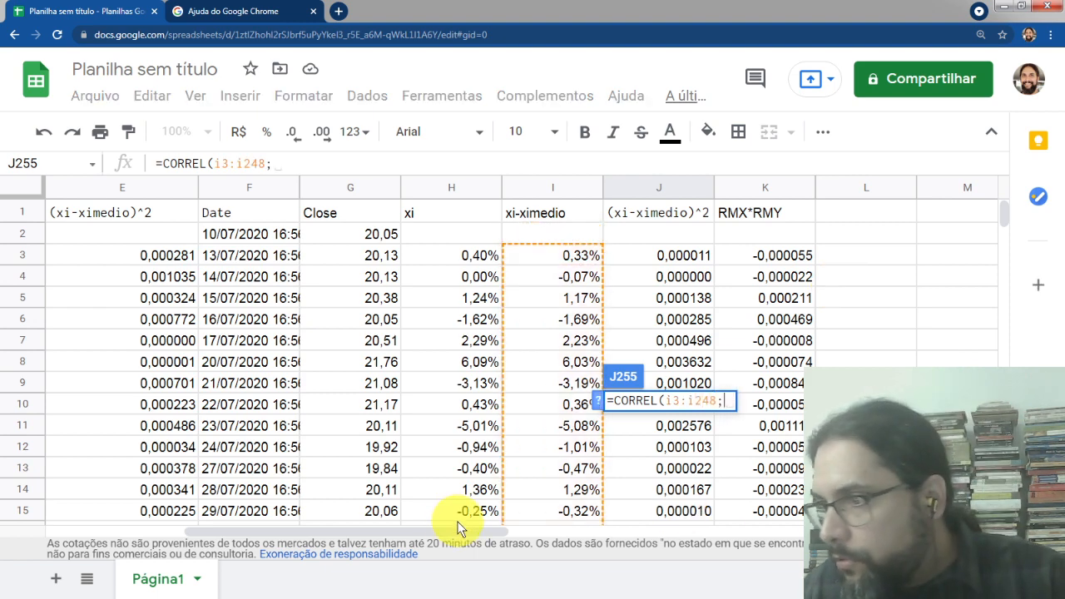
{"action": "left_click_drag", "start_coordinate": [430, 529], "coordinate": [244, 528]}
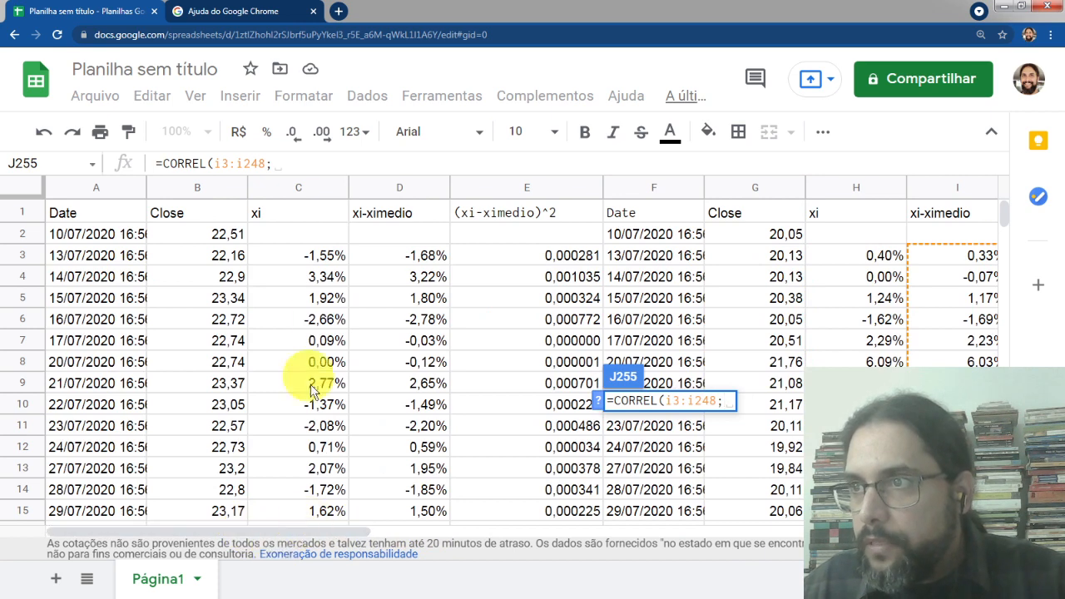
{"action": "type", "text": "d"}
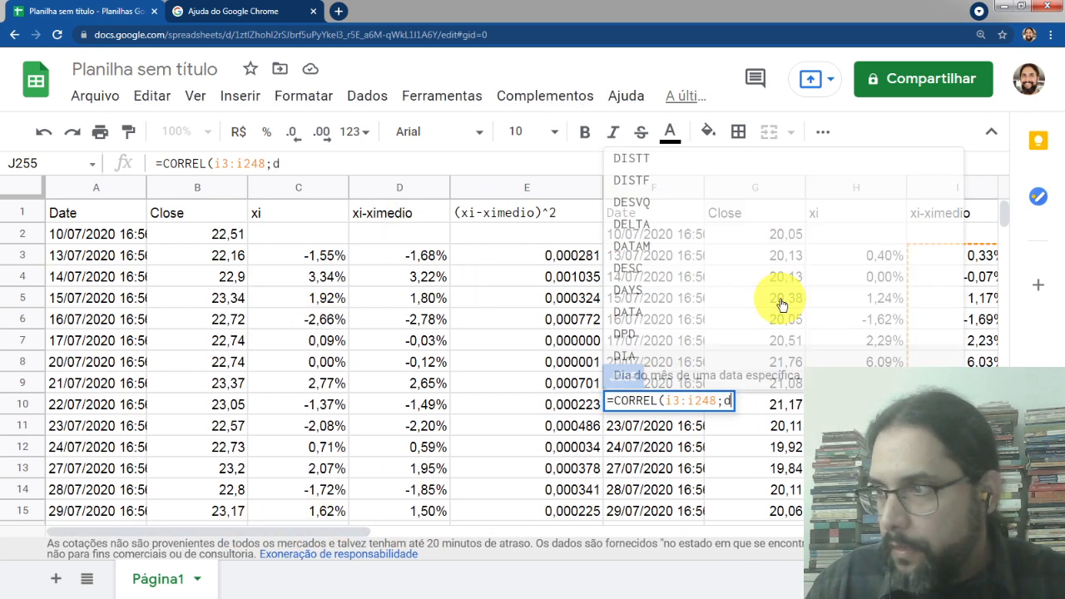
{"action": "type", "text": "3:"}
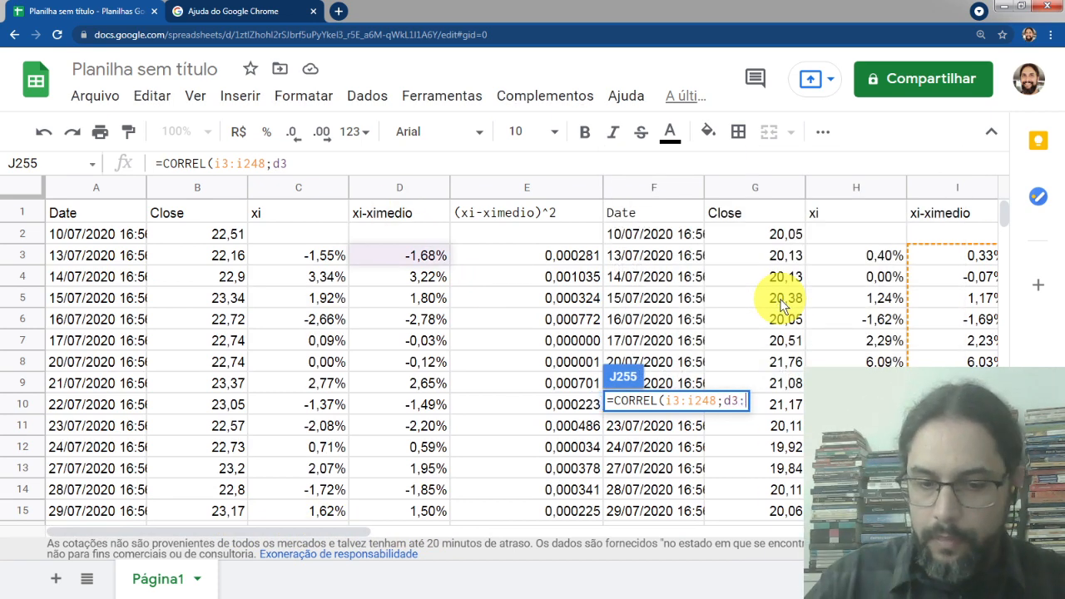
{"action": "type", "text": "d248"}
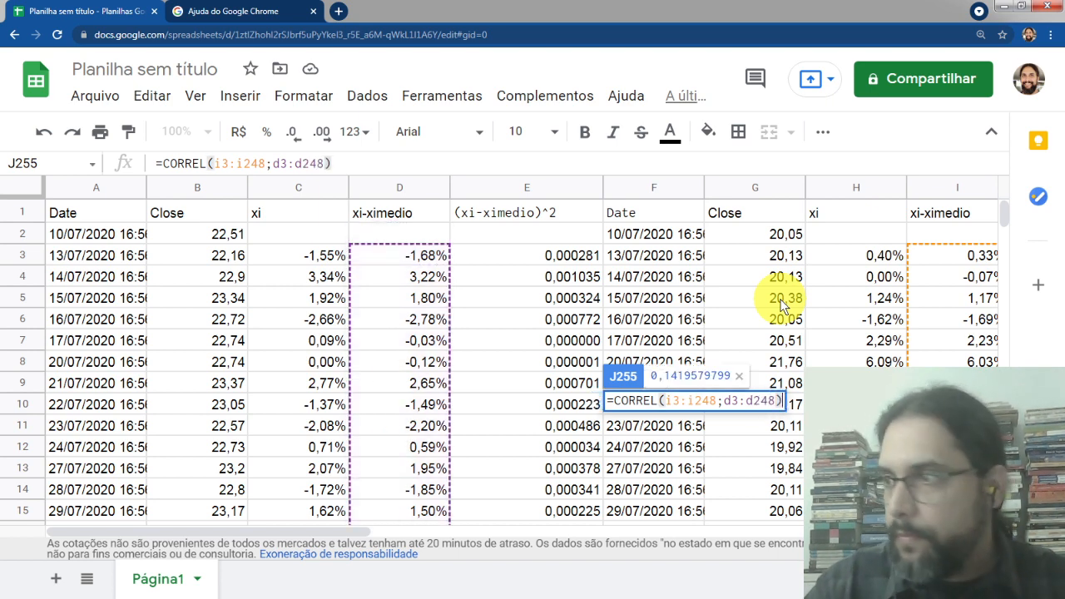
{"action": "key", "text": "Return"}
Format J255 as a percentage and increase the decimal places of both correlation results in J254:J255
{"action": "key", "text": "Up"}
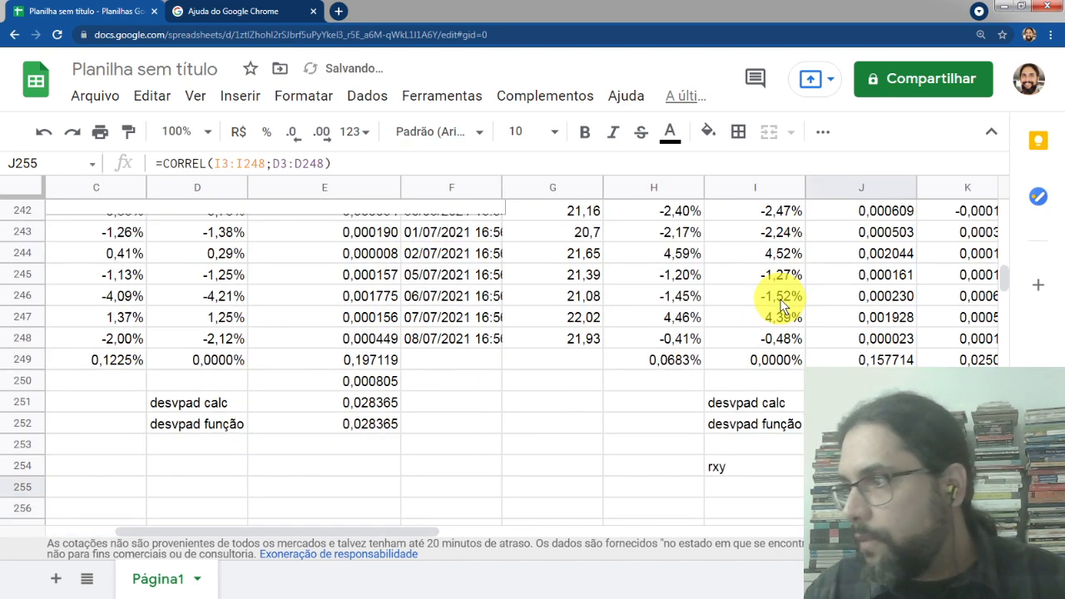
{"action": "left_click", "coordinate": [272, 133]}
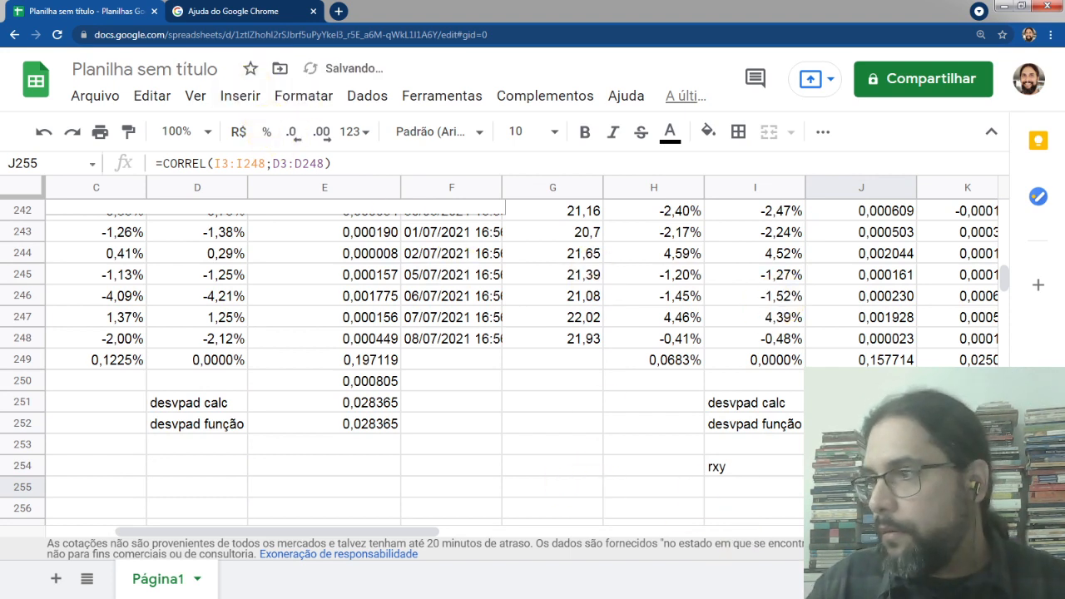
{"action": "key", "text": "shift+Up"}
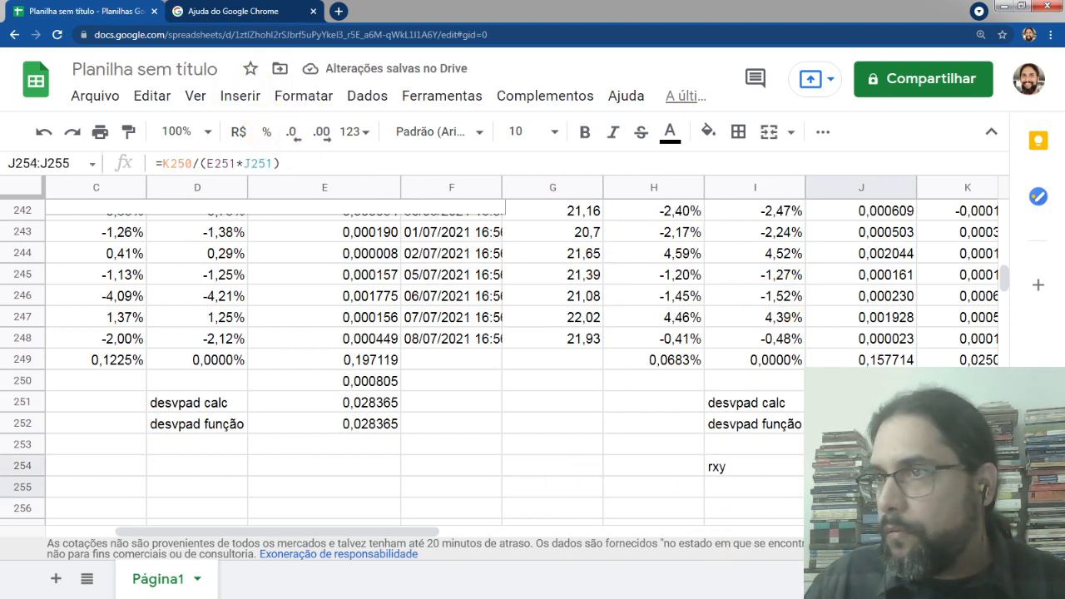
{"action": "left_click", "coordinate": [322, 133]}
{"action": "left_click", "coordinate": [749, 486]}
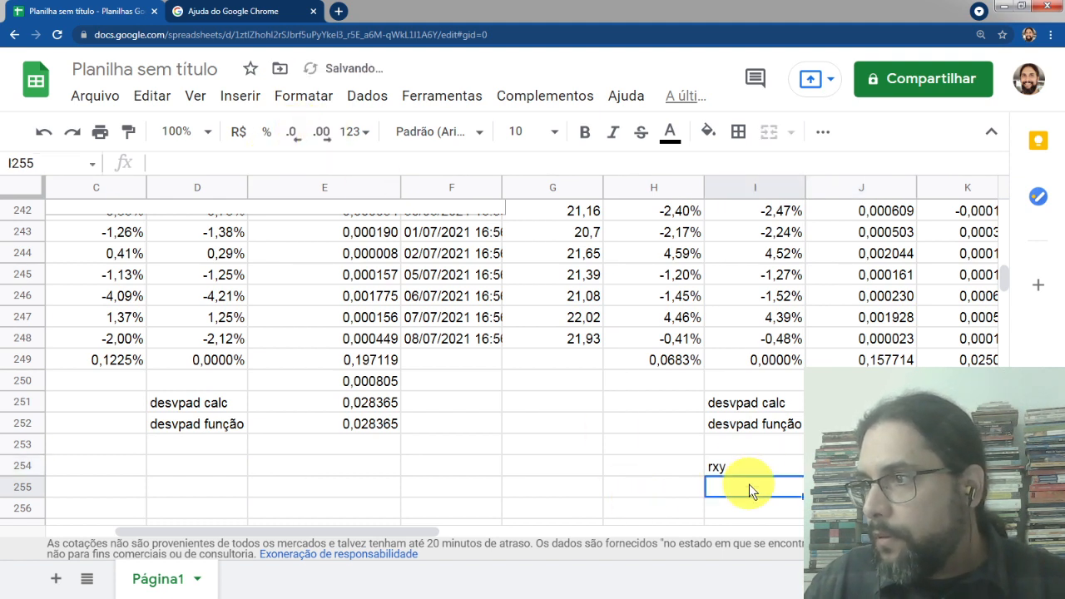
Label the correlation rows by entering "rxy função" in I255 and "rxy calc" in I254
{"action": "type", "text": "rxy"}
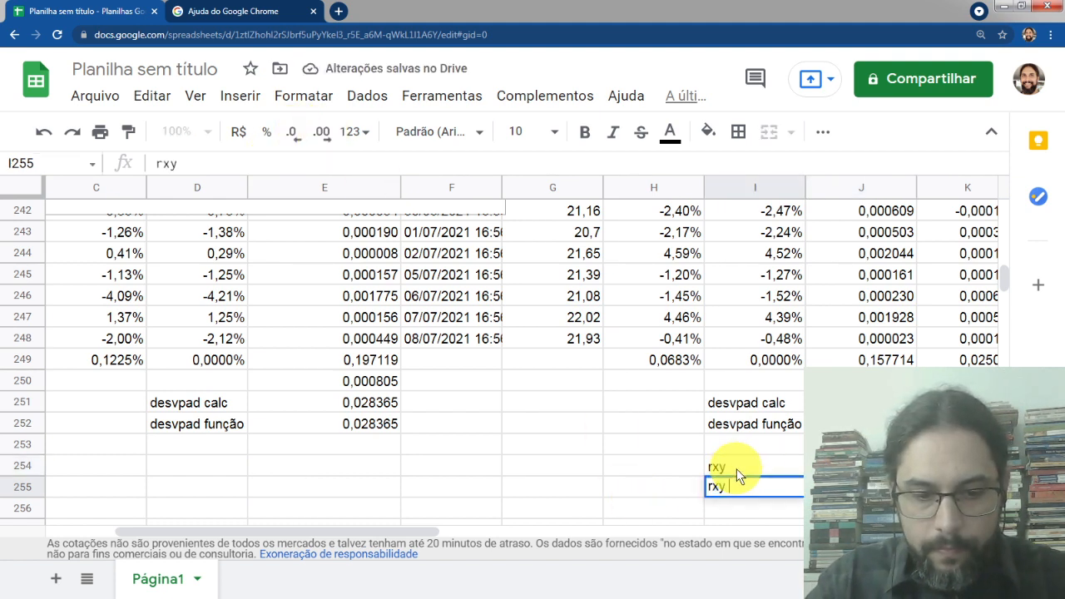
{"action": "type", "text": " função"}
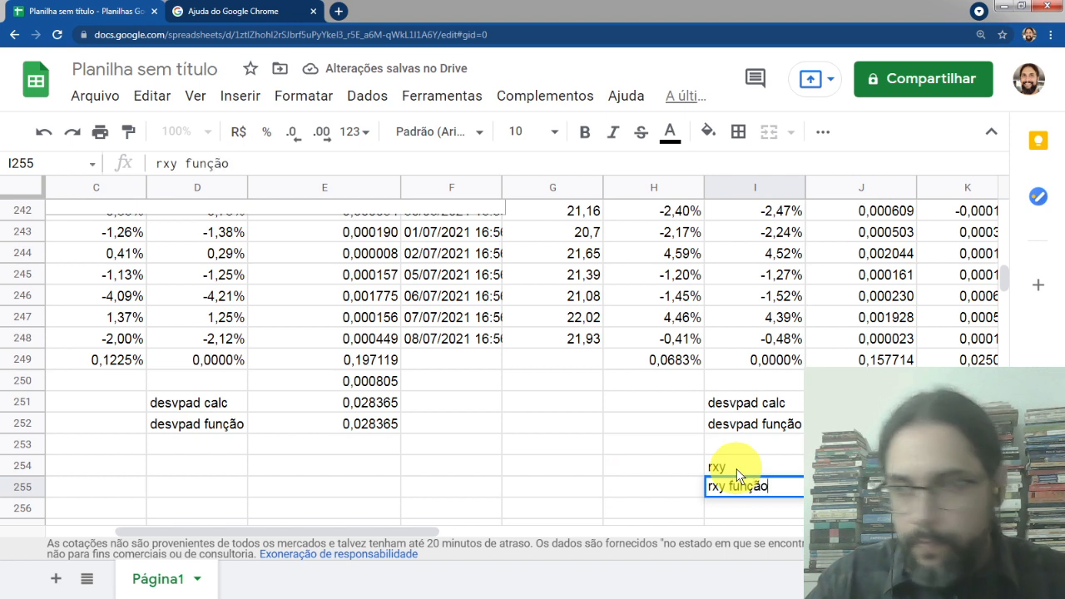
{"action": "key", "text": "Return"}
{"action": "left_click", "coordinate": [739, 469]}
{"action": "type", "text": "rxy calc"}
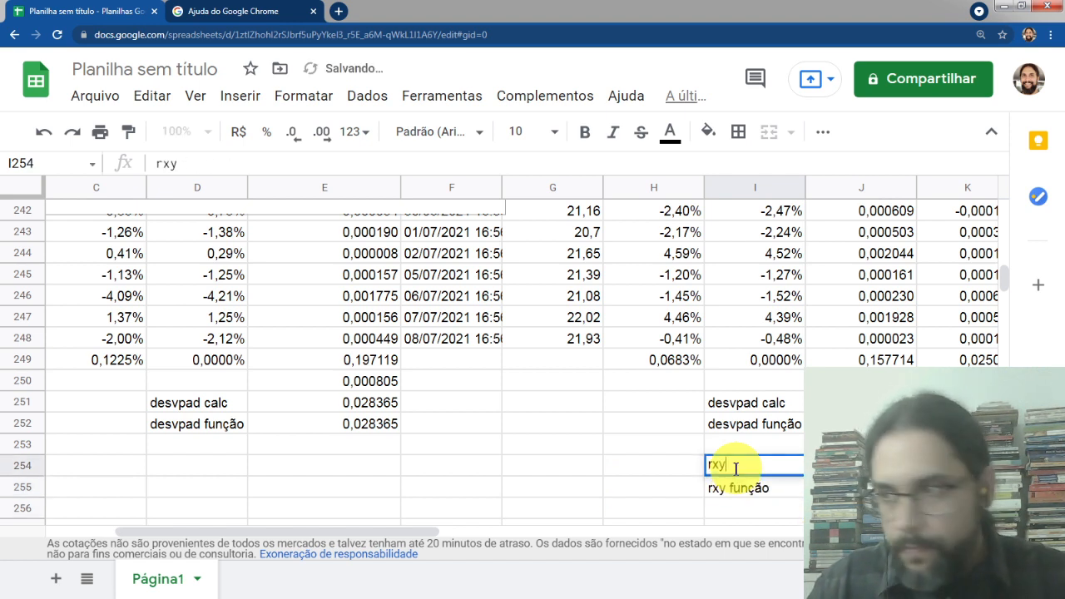
{"action": "key", "text": "Return"}
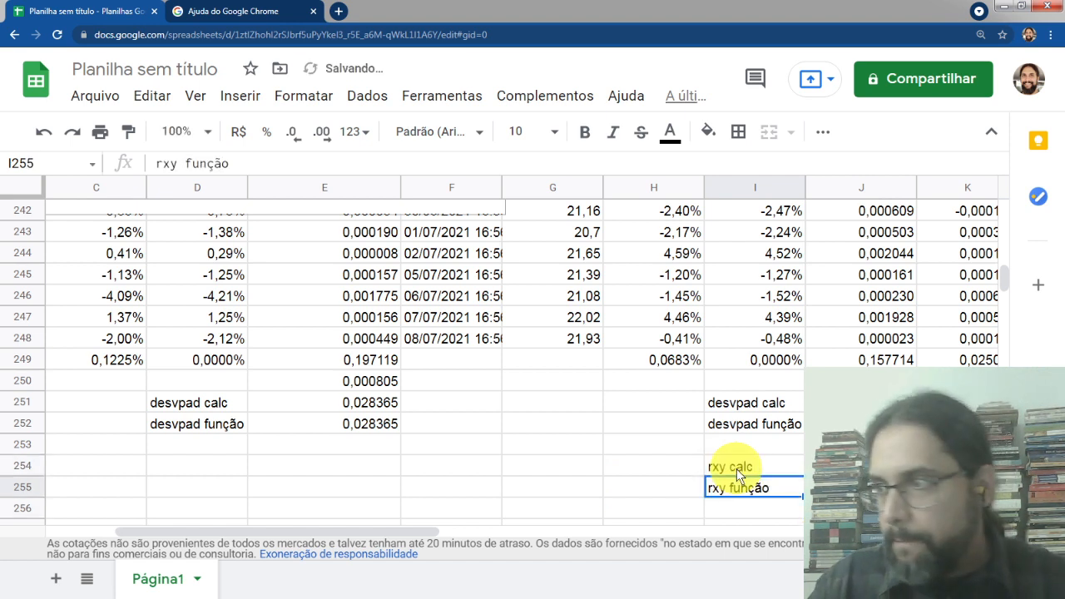
Review the correlation formula in J254 and the line chart comparing both stocks' closing prices
{"action": "key", "text": "Up"}
{"action": "key", "text": "Right"}
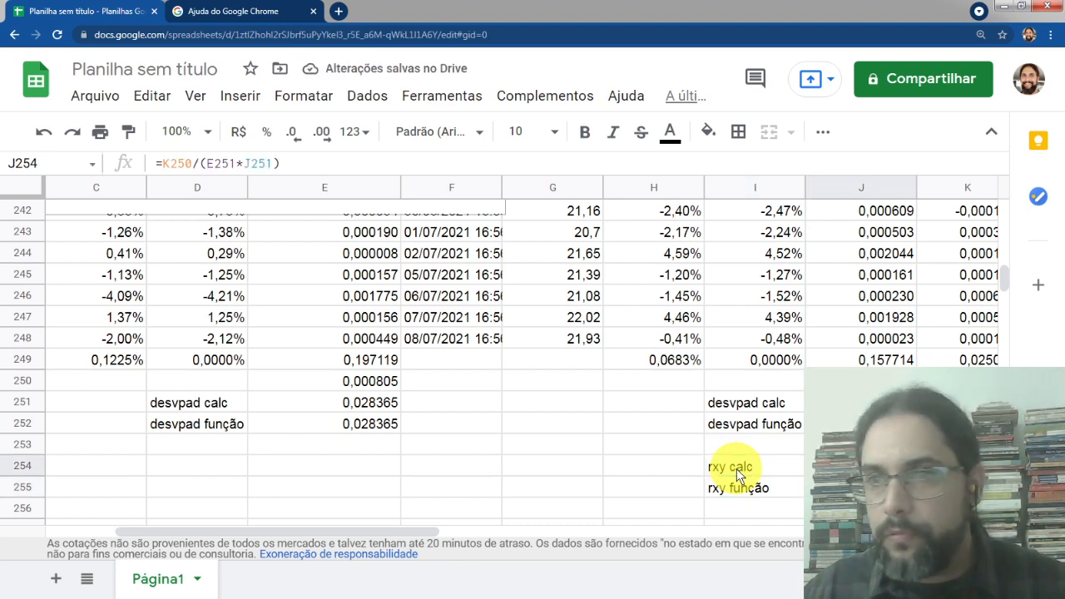
{"action": "left_click", "coordinate": [430, 431]}
{"action": "scroll", "coordinate": [445, 442], "scroll_direction": "up", "scroll_amount": 10}
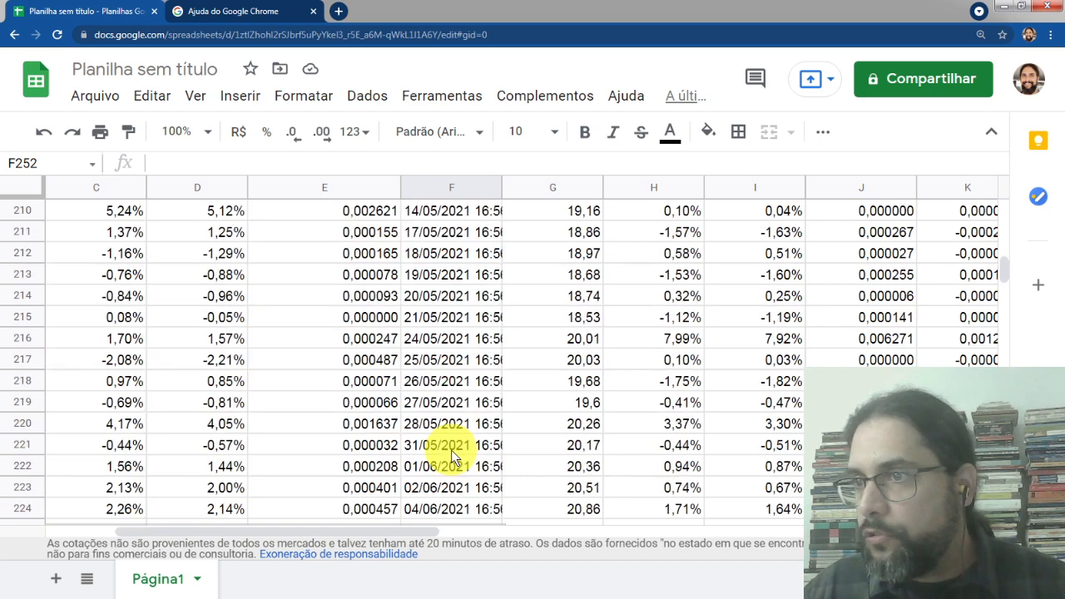
{"action": "scroll", "coordinate": [450, 454], "scroll_direction": "down", "scroll_amount": 3}
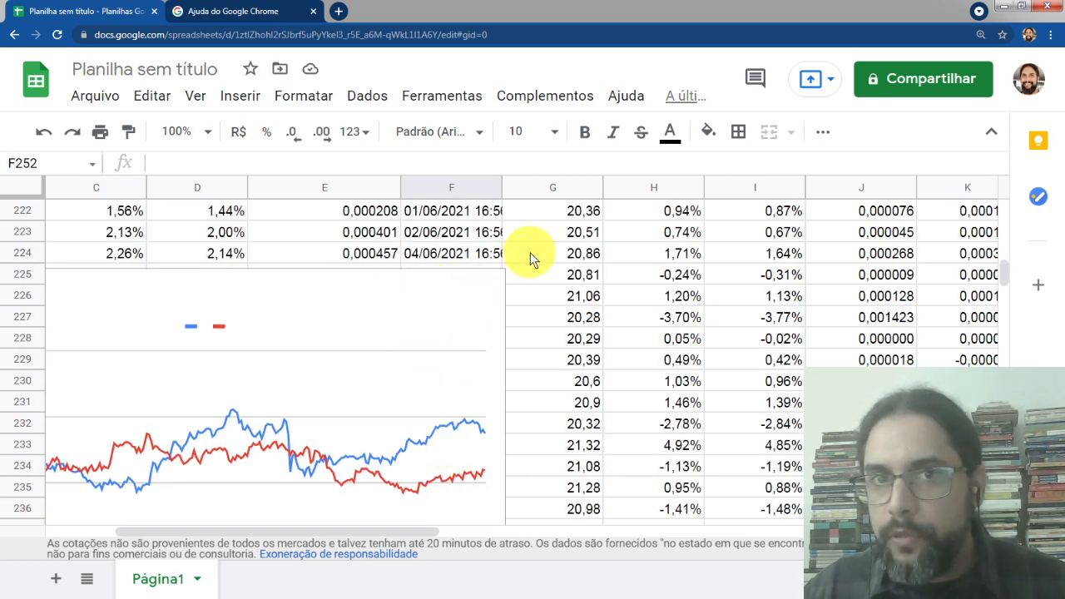
{"action": "left_click", "coordinate": [433, 280]}
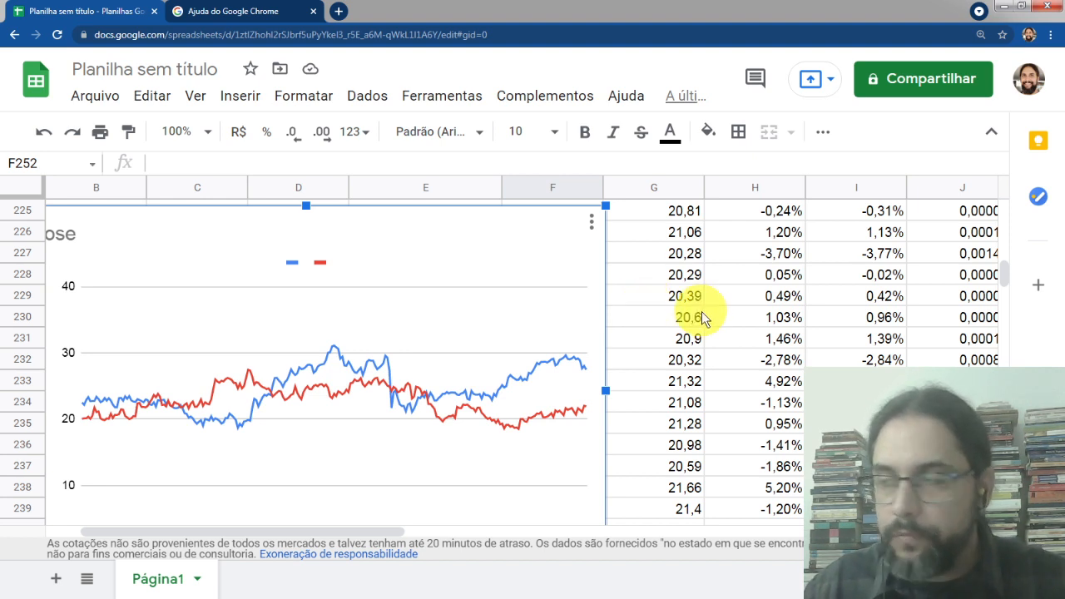
{"action": "left_click", "coordinate": [681, 299]}
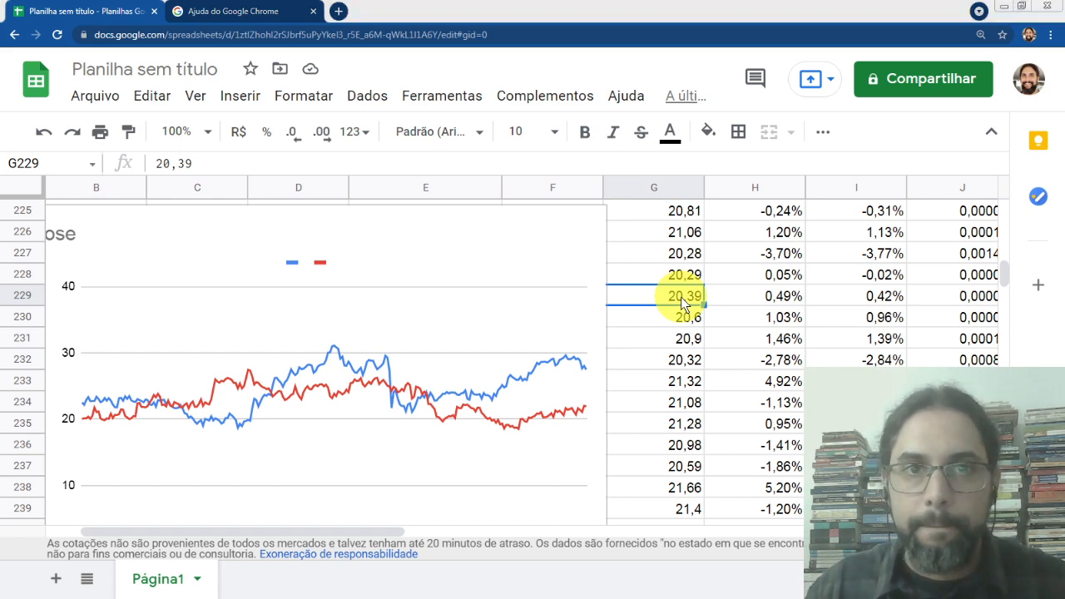
Switch to the presentation and advance to the next slide about correlation
{"action": "key", "text": "alt+Tab"}
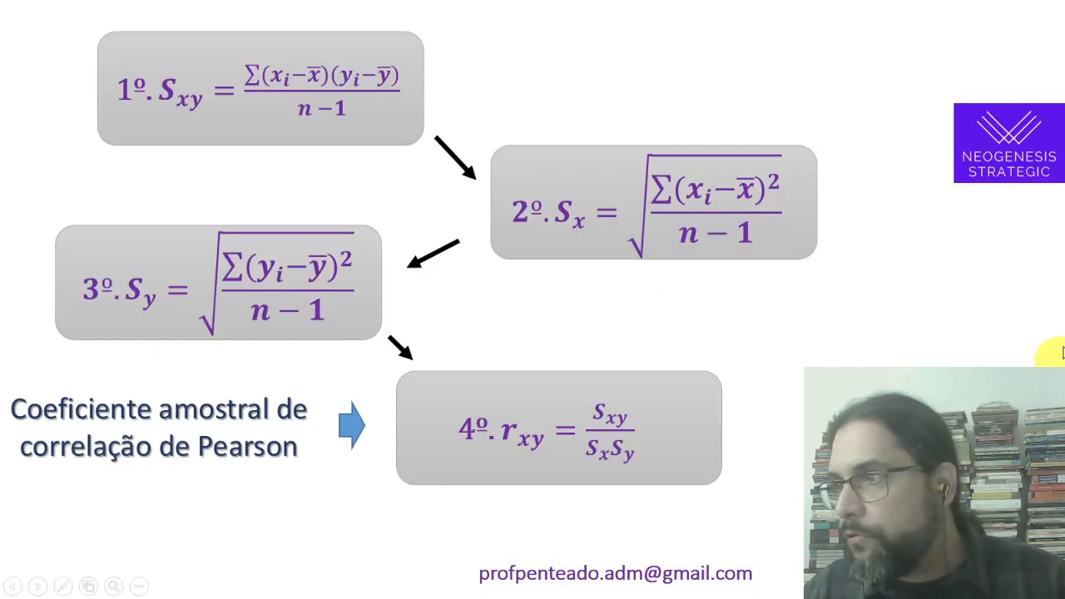
{"action": "key", "text": "Right"}
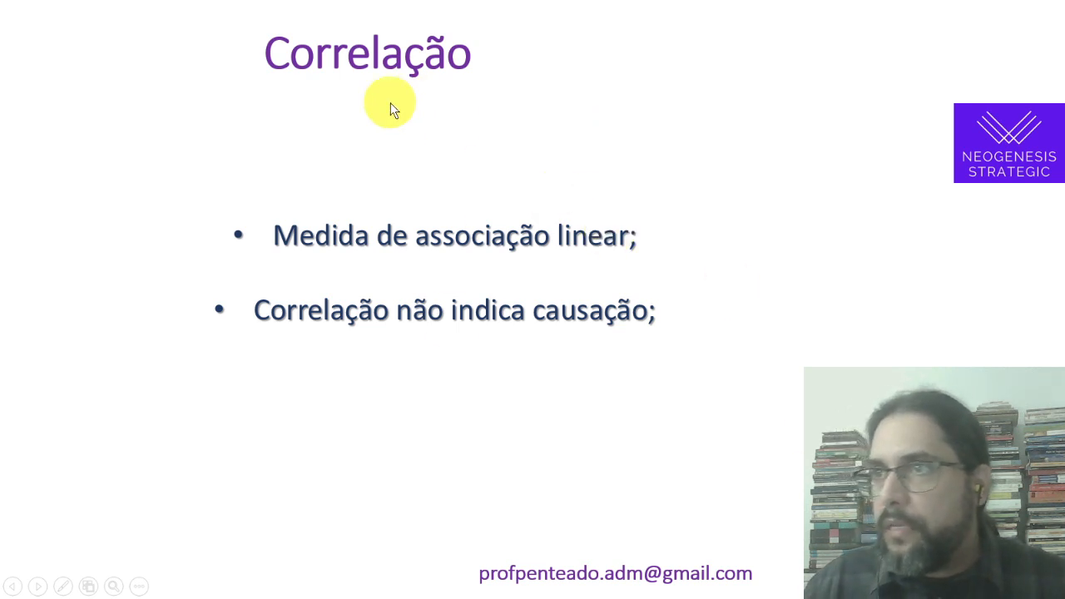